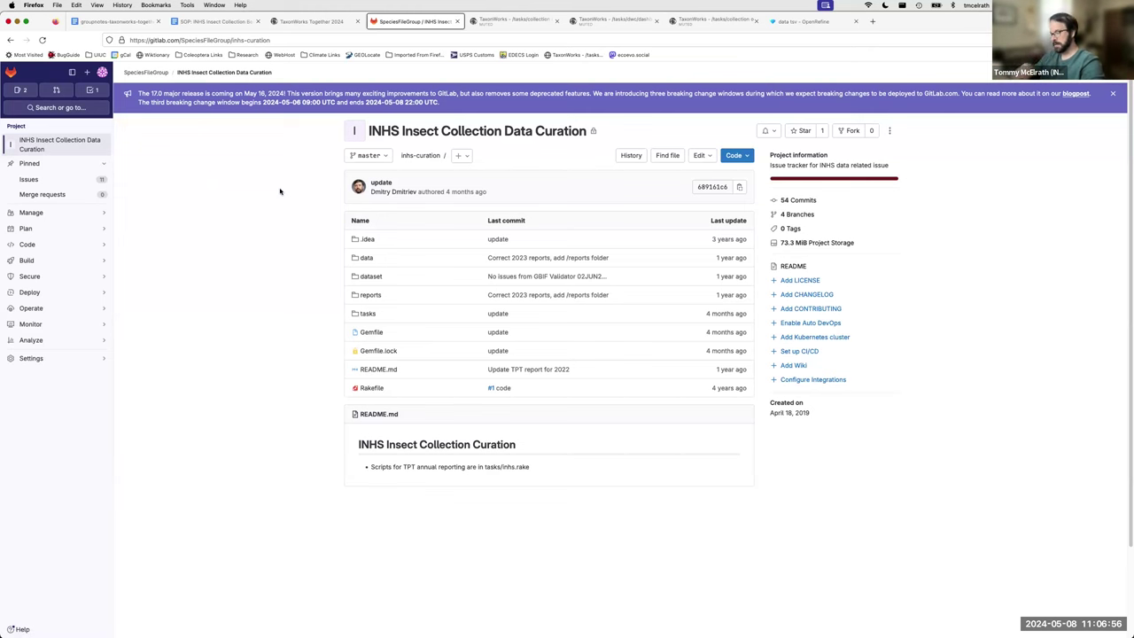
Step: Open the INHS Insect Collection Data Curation project's issues and list the closed ones
key(super+plus)
key(super+plus)
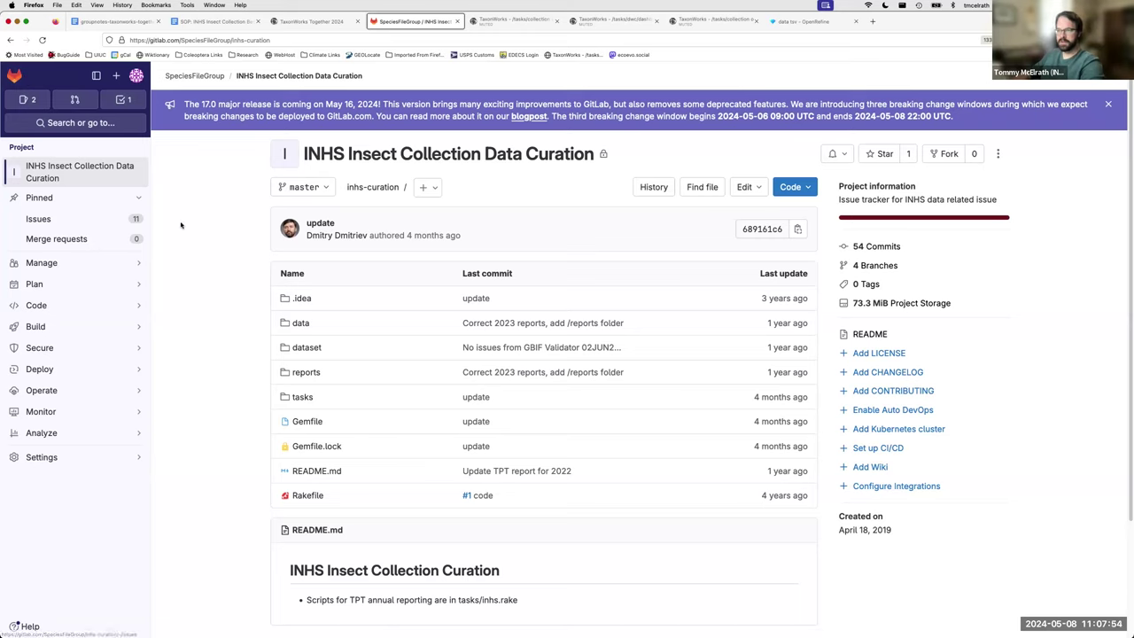
click(68, 220)
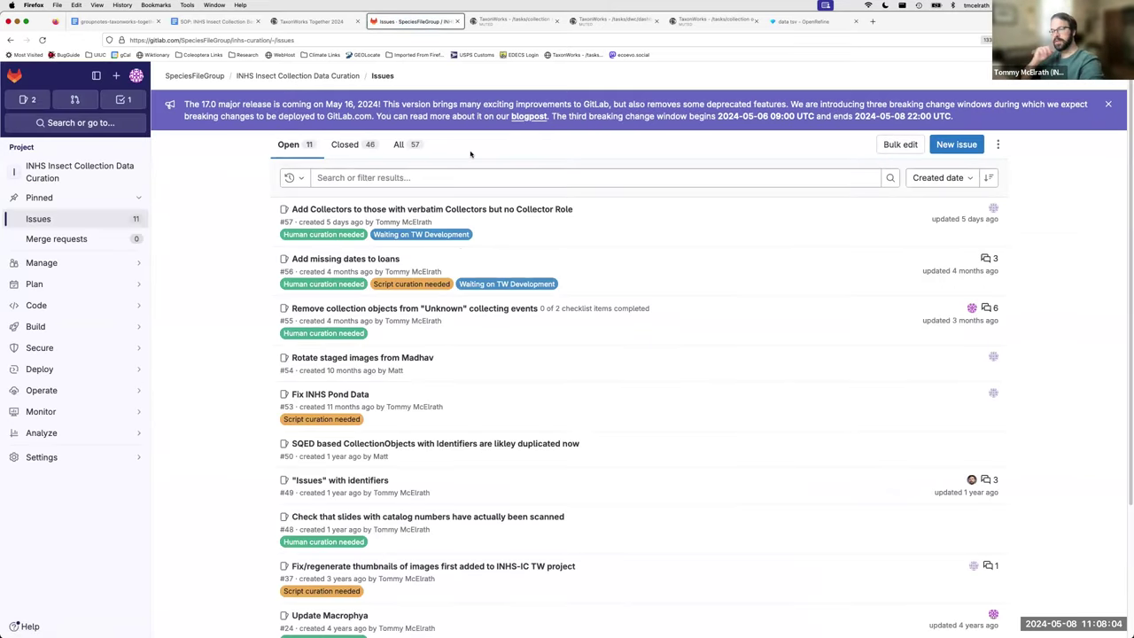
click(378, 146)
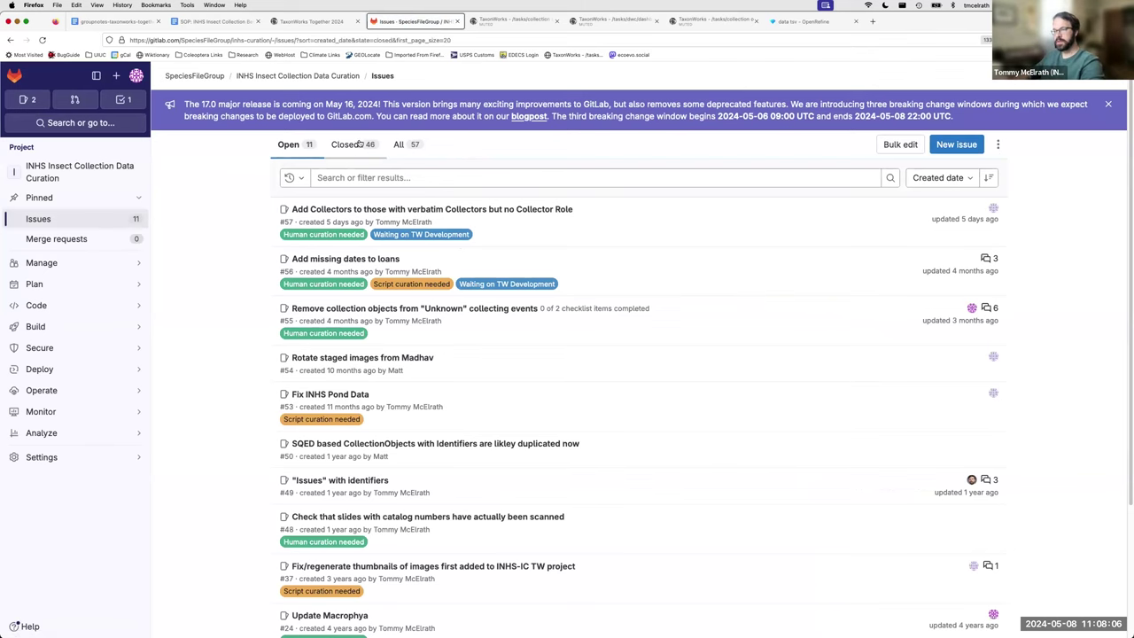
Step: Look through the closed issues to see what kinds of data curation problems have been tracked
scroll(253, 220, down, 2)
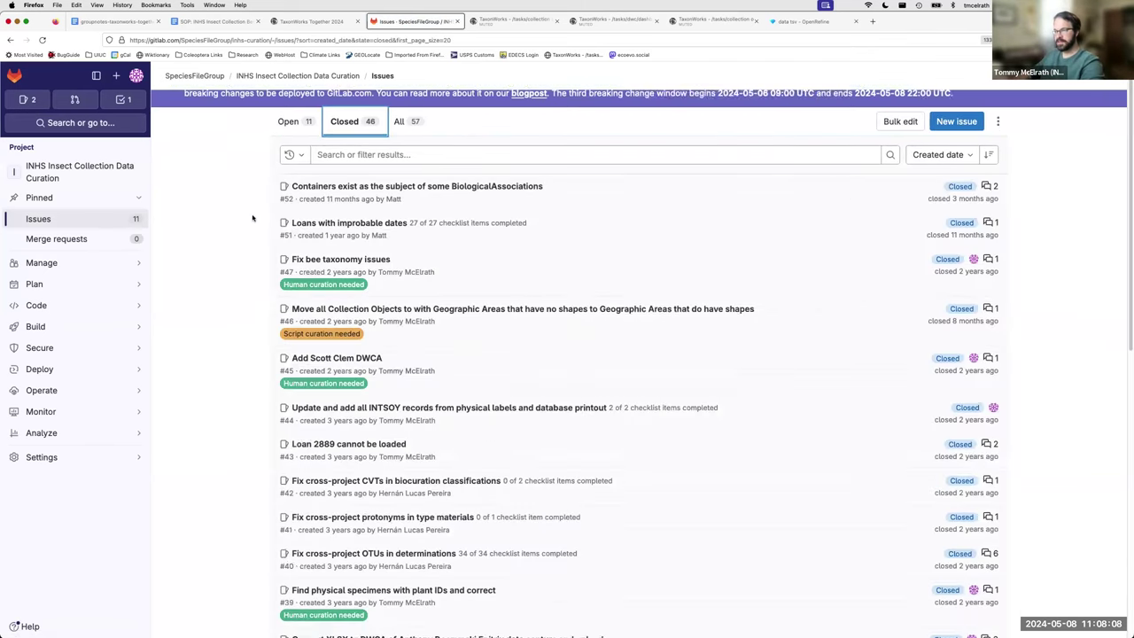
scroll(253, 219, up, 2)
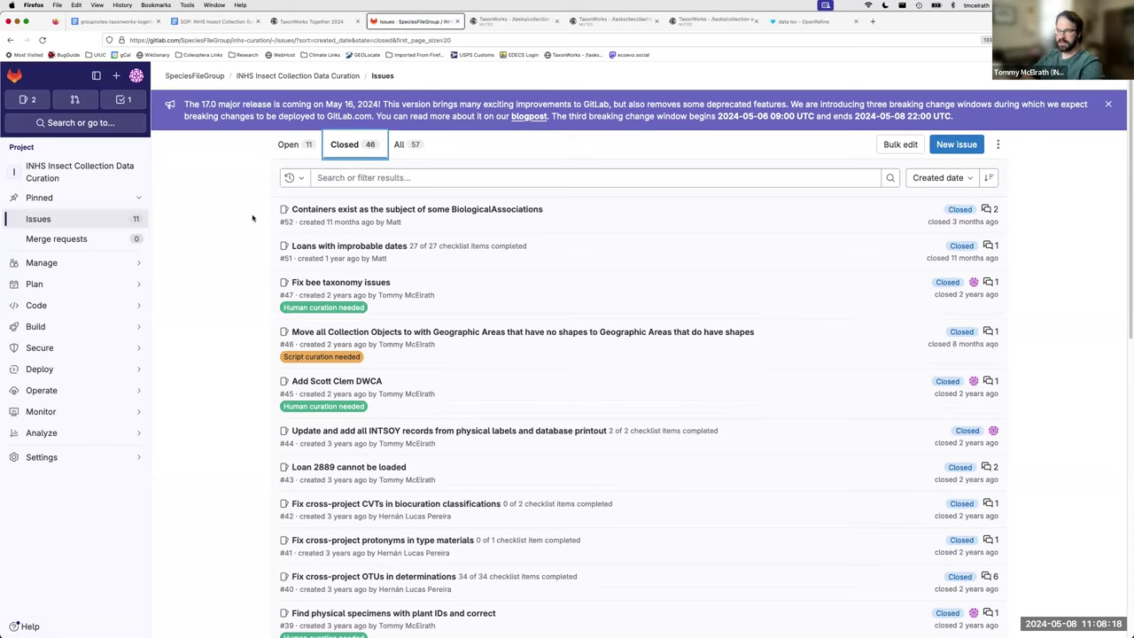
scroll(252, 218, down, 2)
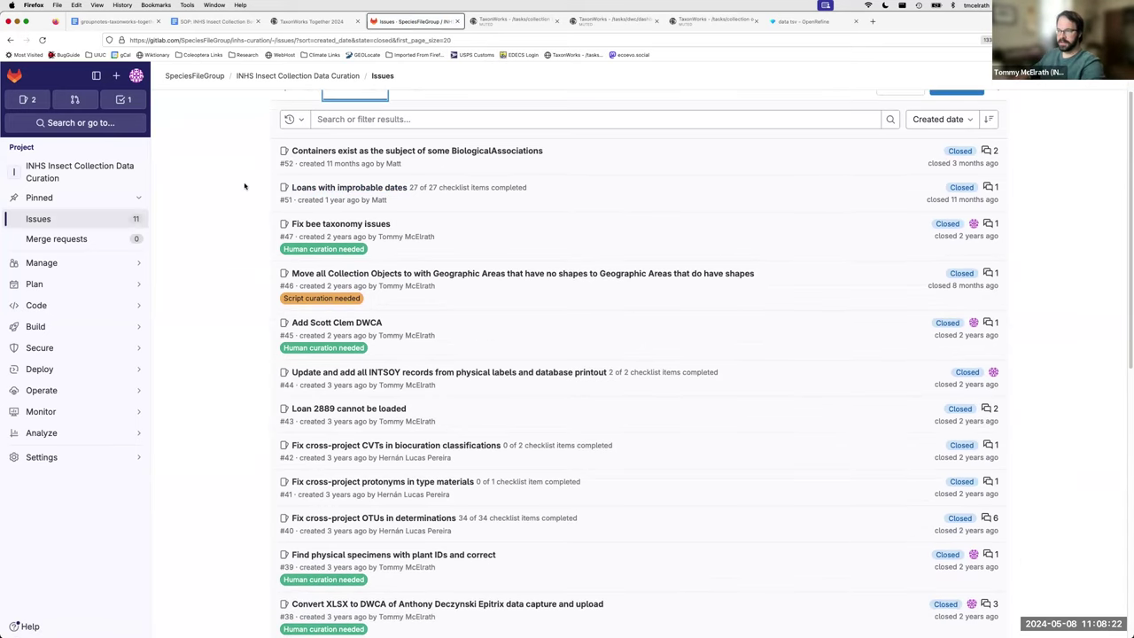
scroll(243, 185, down, 1)
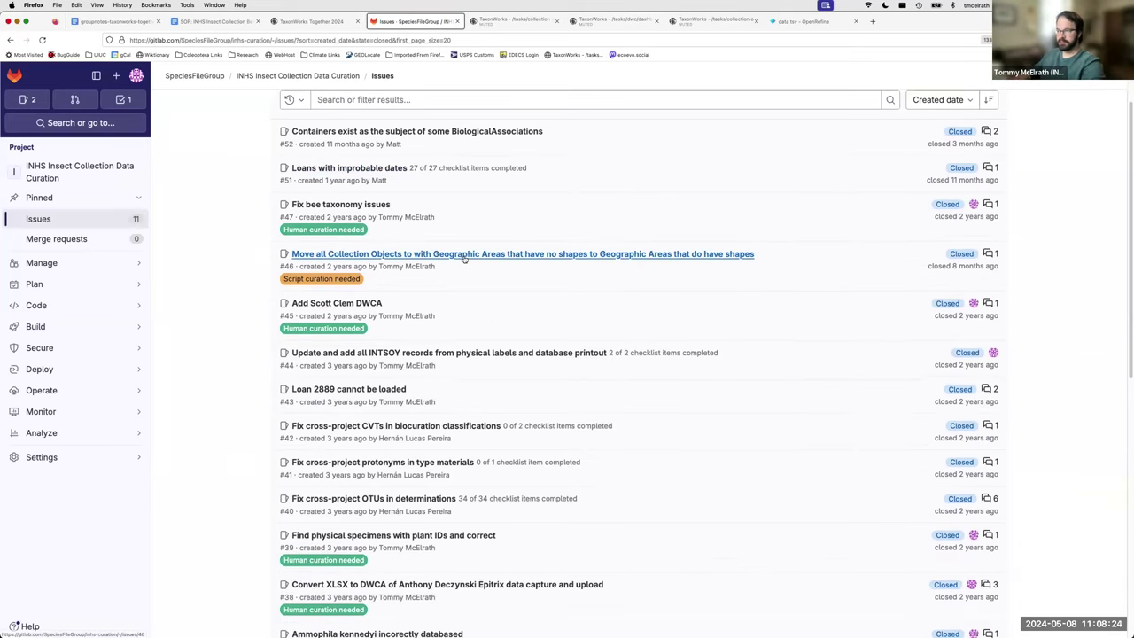
scroll(310, 388, down, 3)
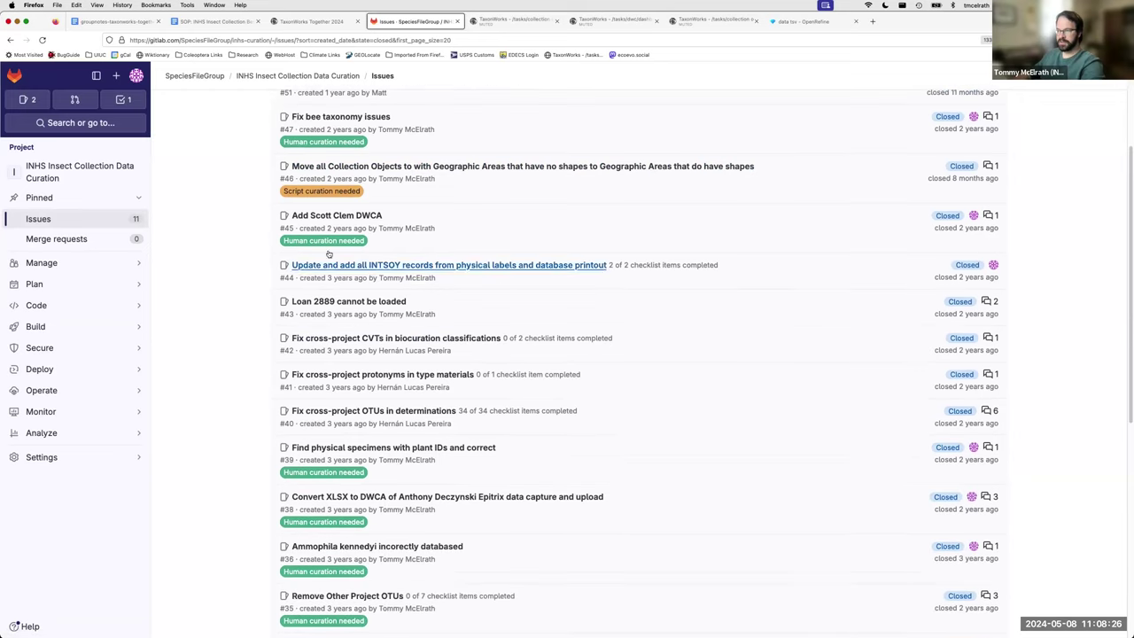
scroll(252, 228, down, 7)
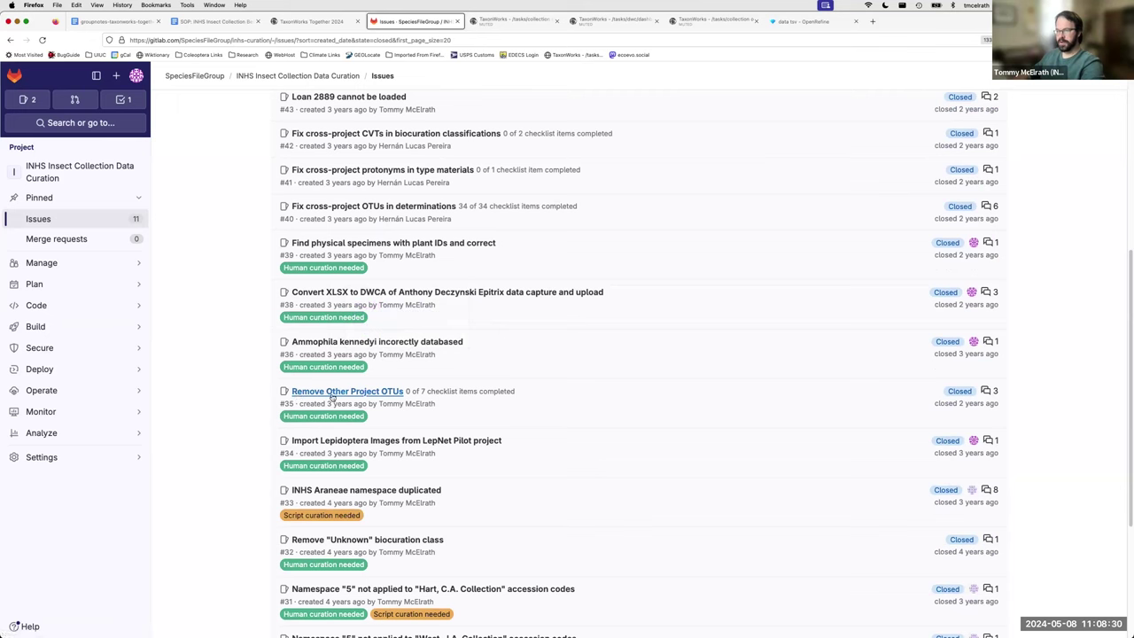
scroll(251, 380, down, 1)
scroll(251, 380, down, 2)
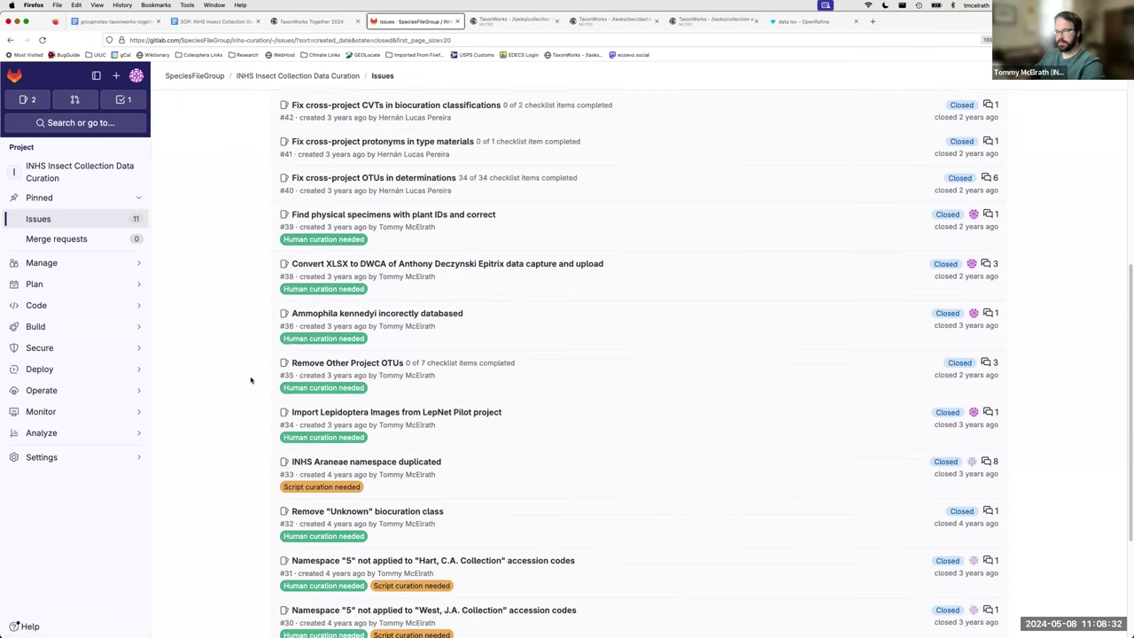
scroll(251, 380, up, 14)
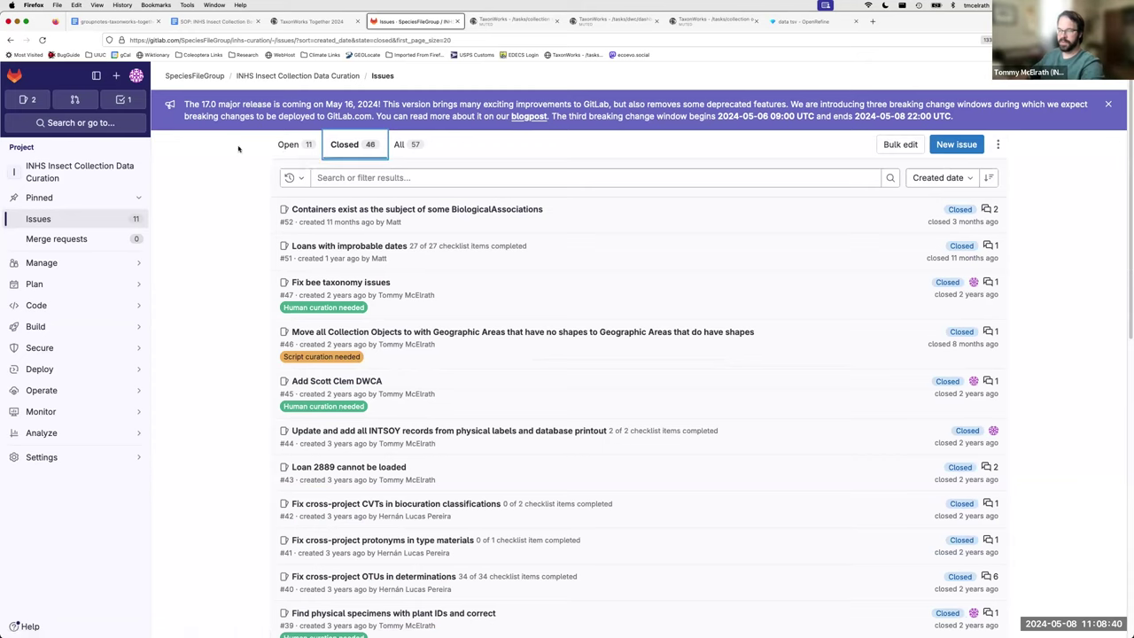
Step: List the open issues, open "Remove collection objects from "Unknown" collecting events" and examine the collection object amount noted for its first collecting event
click(285, 147)
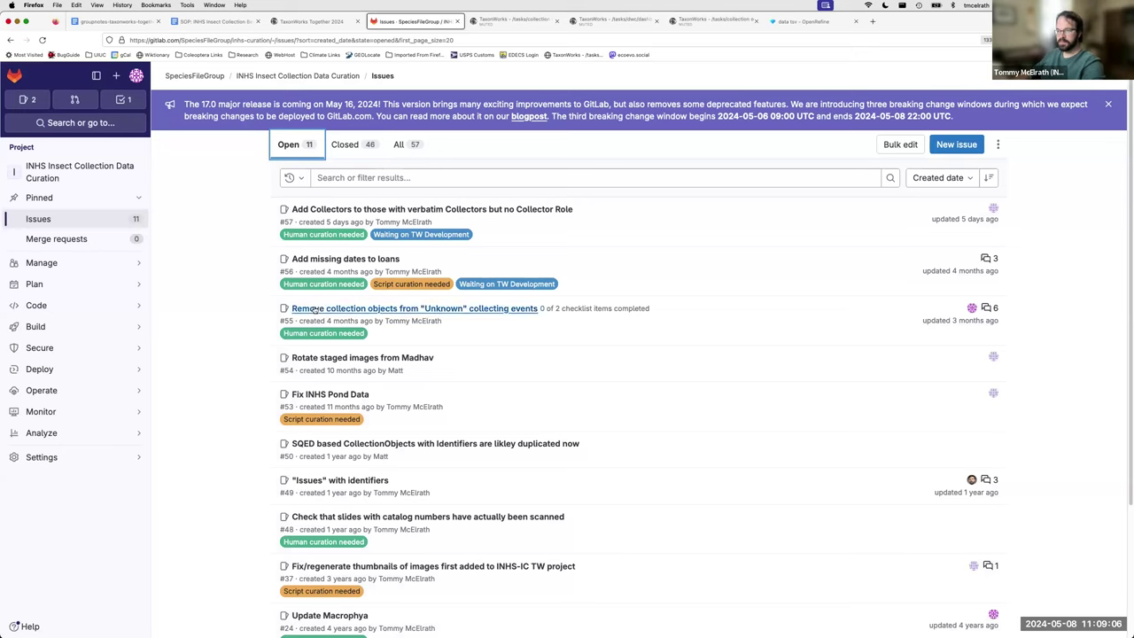
click(250, 282)
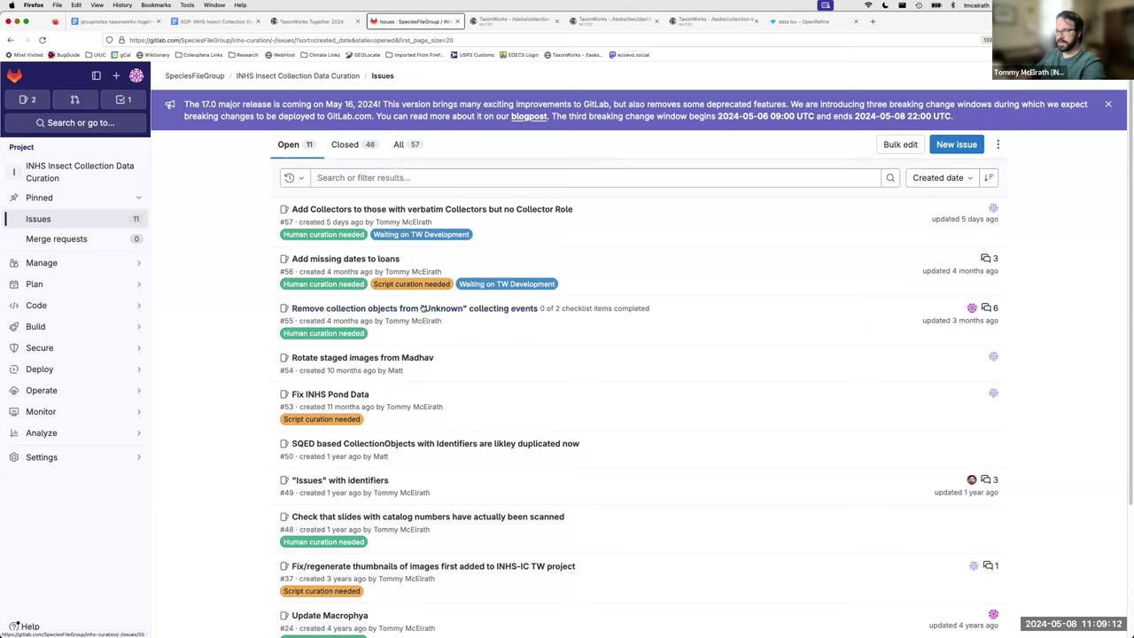
click(393, 309)
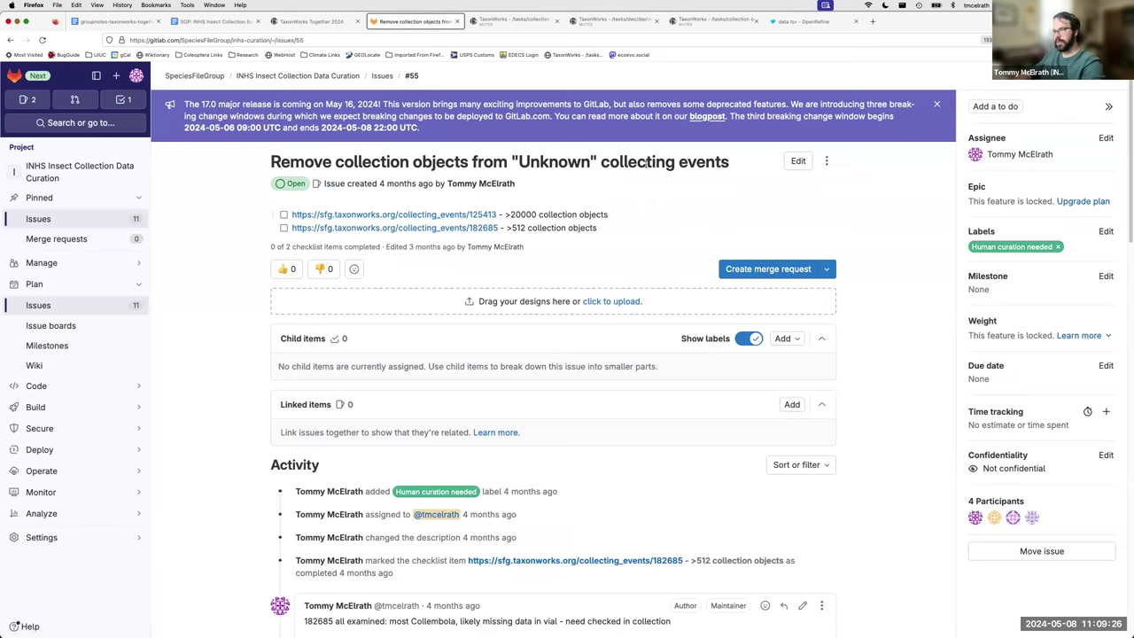
drag(608, 214, 507, 215)
click(529, 214)
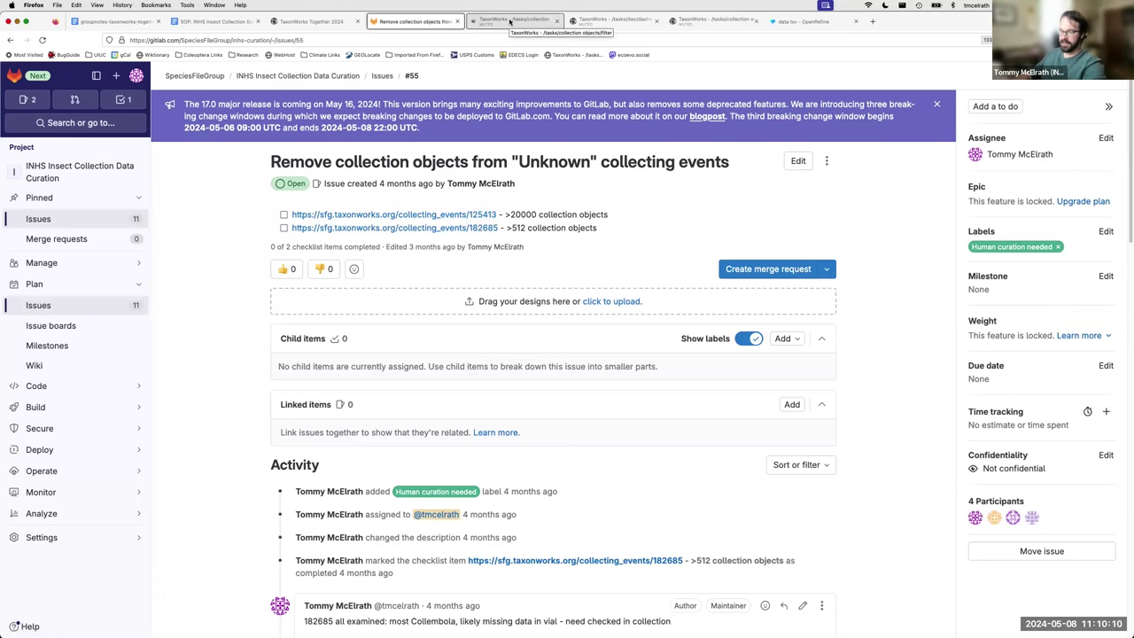
Step: Switch to the TaxonWorks Filter collection objects task and find the collecting event used in its filter
click(512, 21)
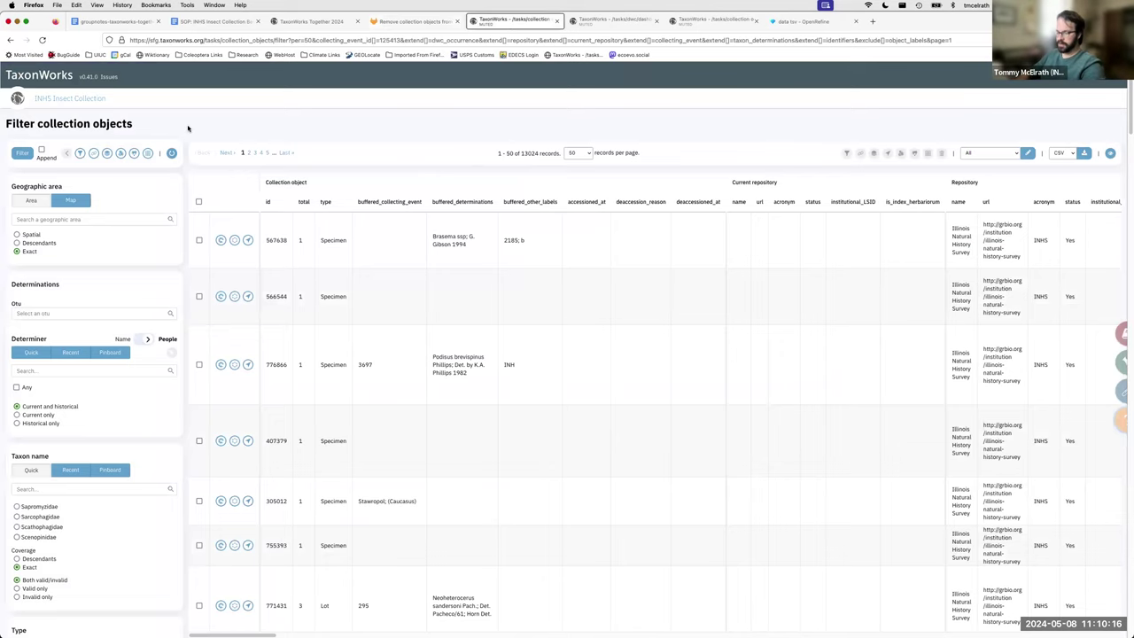
key(super+equal)
key(super+equal)
key(super+equal)
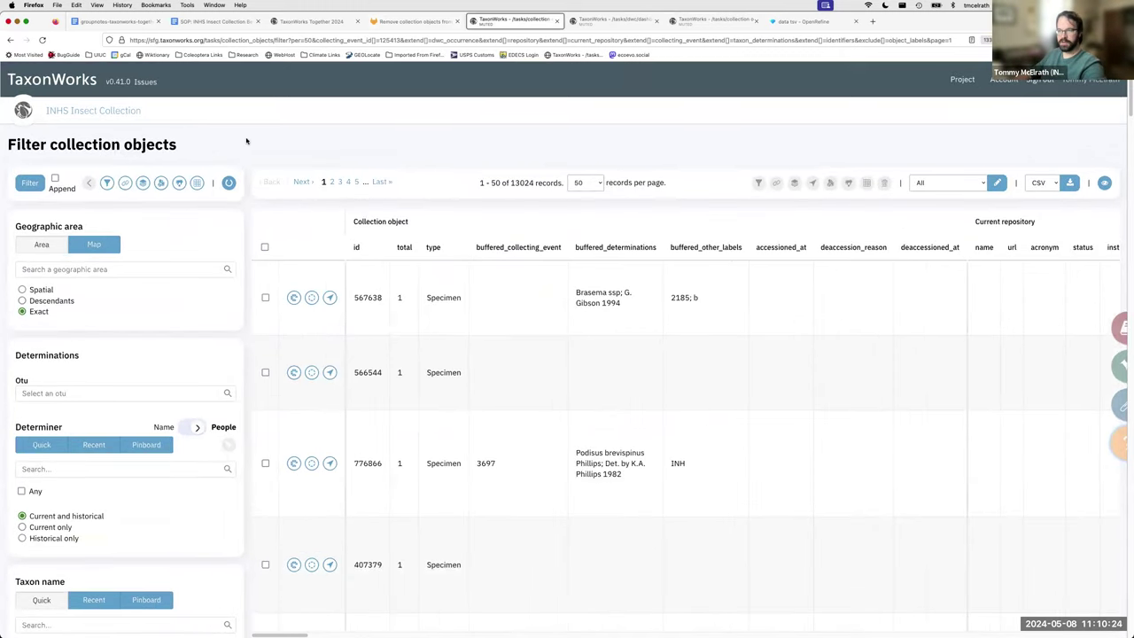
scroll(246, 140, down, 2)
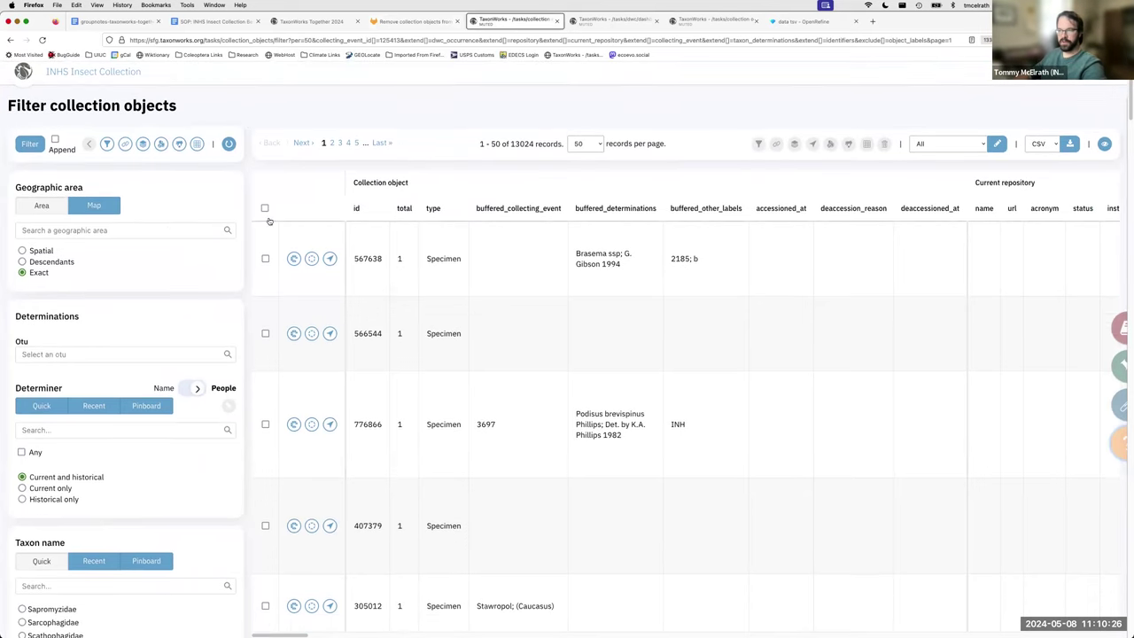
scroll(245, 195, up, 2)
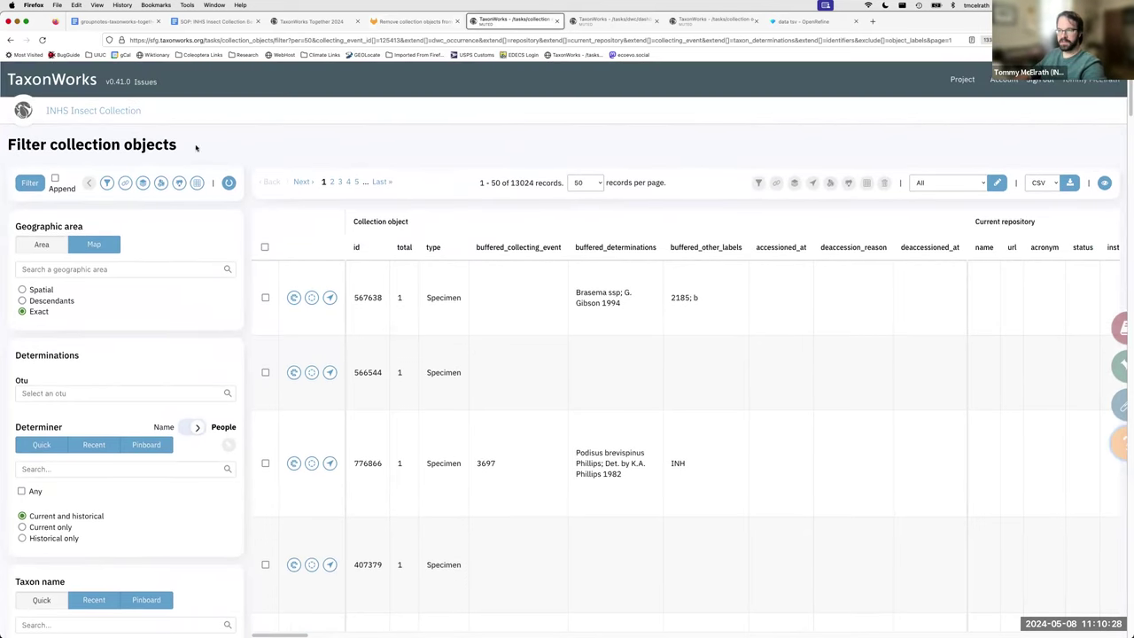
scroll(245, 181, down, 2)
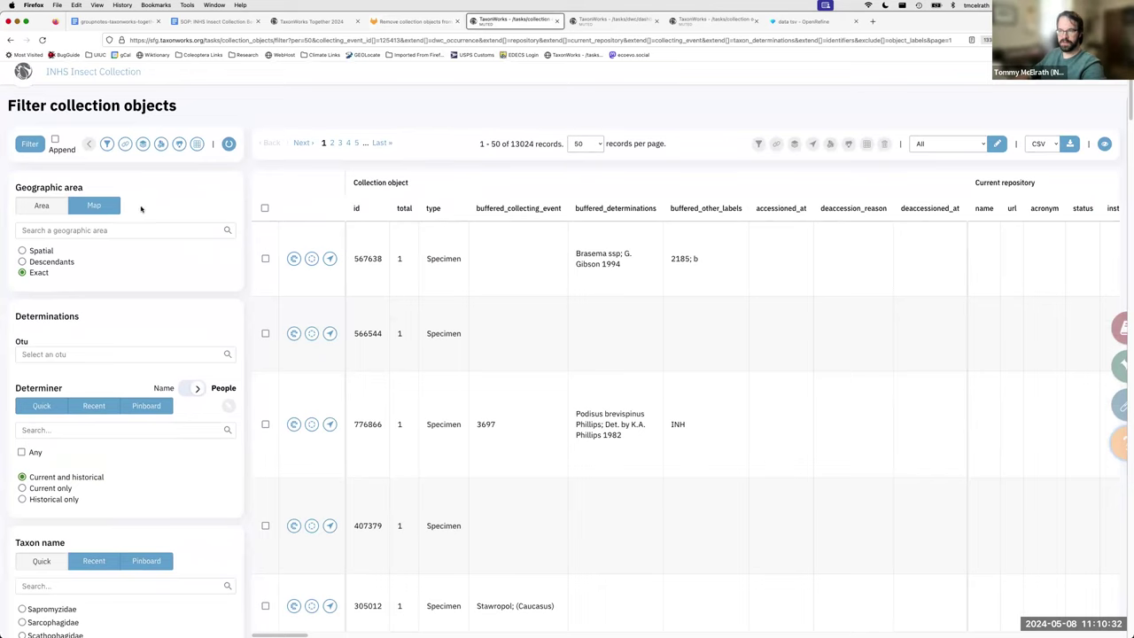
scroll(177, 310, down, 15)
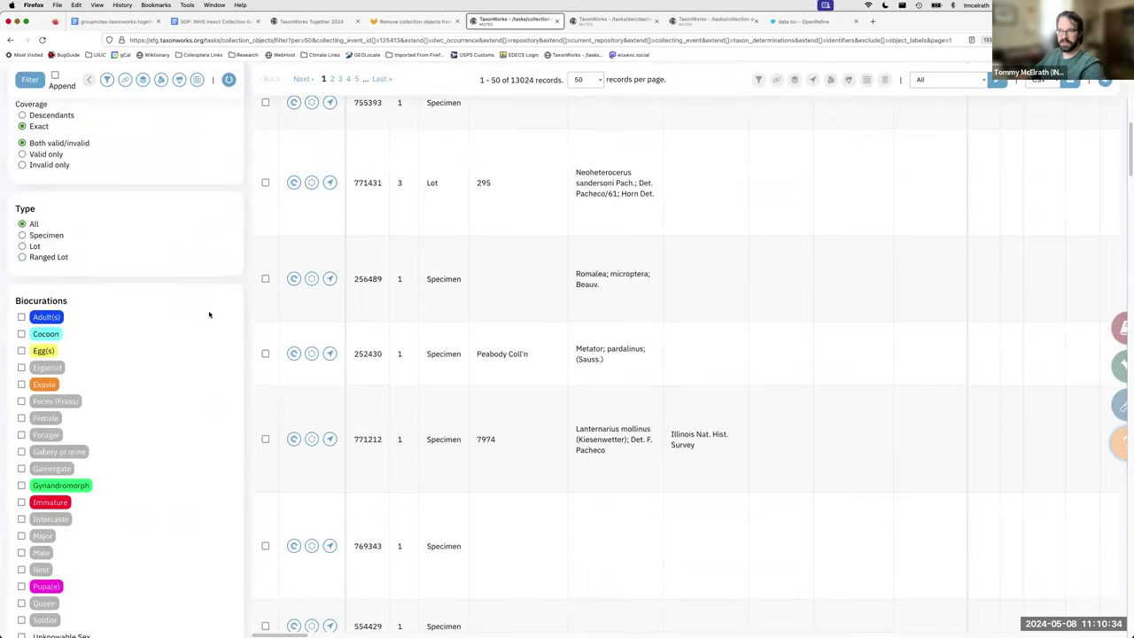
scroll(192, 308, down, 10)
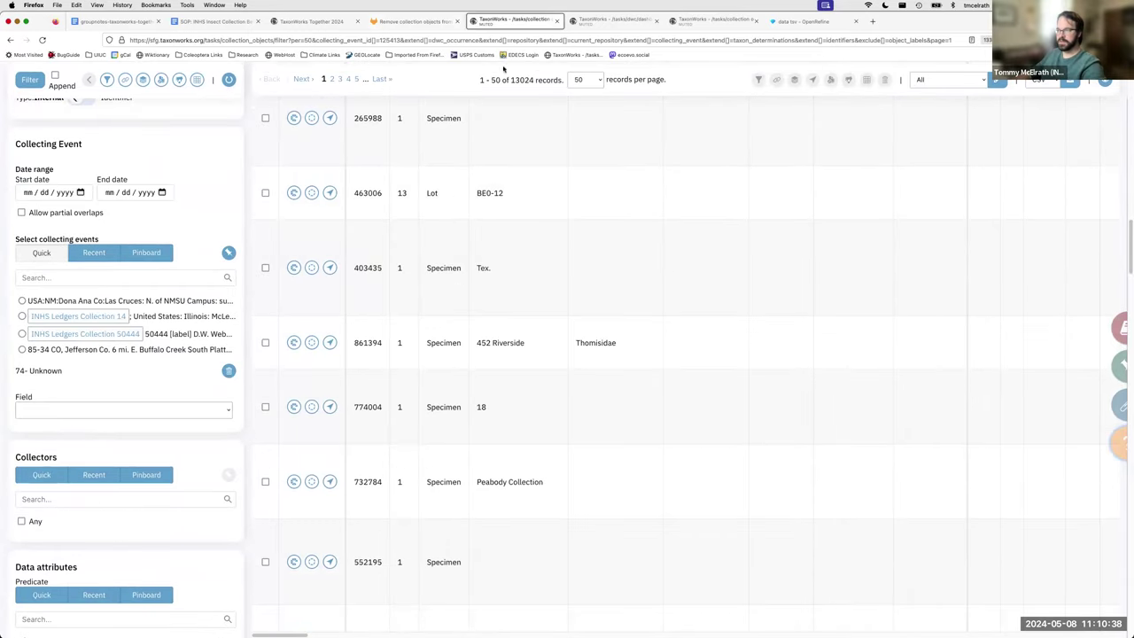
Step: Check the total number of records found for the selected "Unknown" collecting event
drag(560, 80, 479, 80)
click(536, 81)
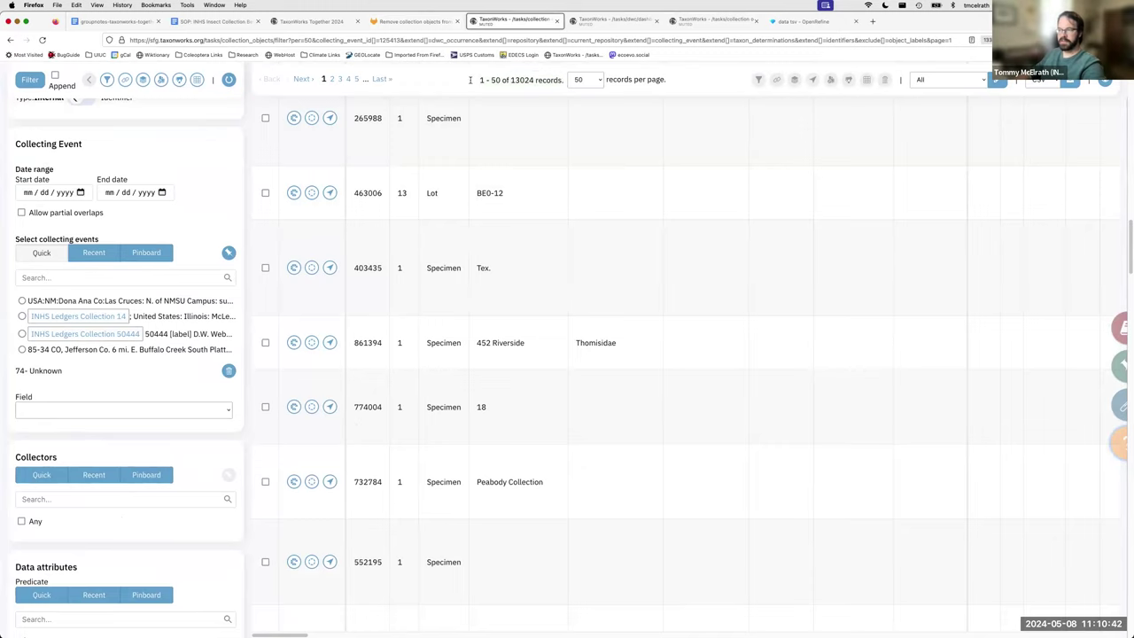
click(40, 370)
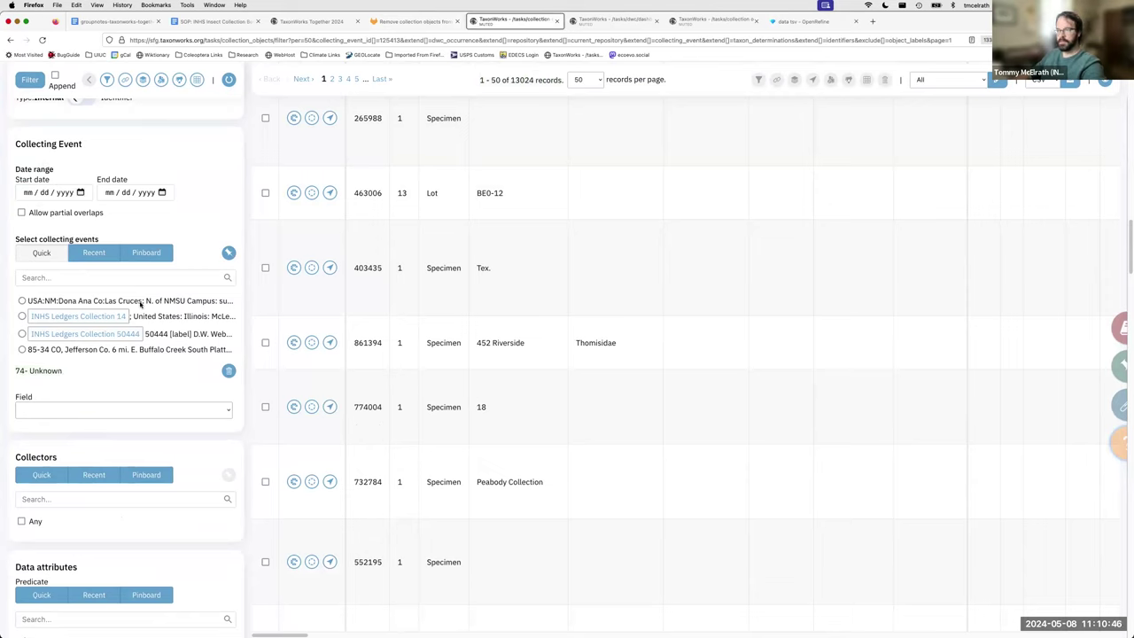
drag(511, 79, 535, 80)
click(535, 86)
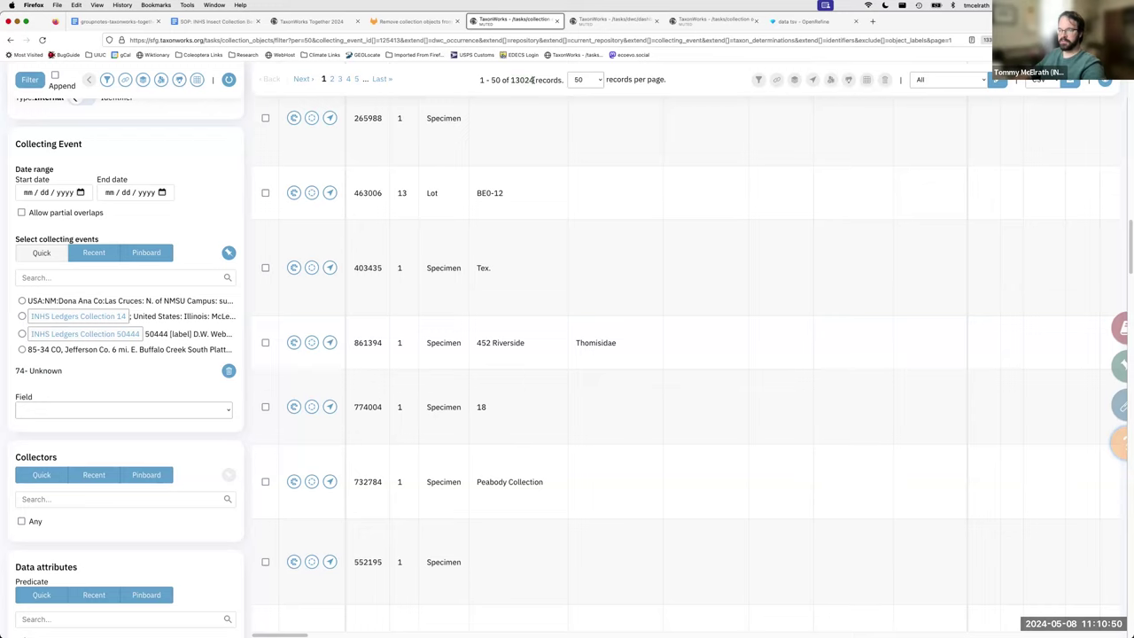
drag(533, 79, 511, 79)
click(525, 80)
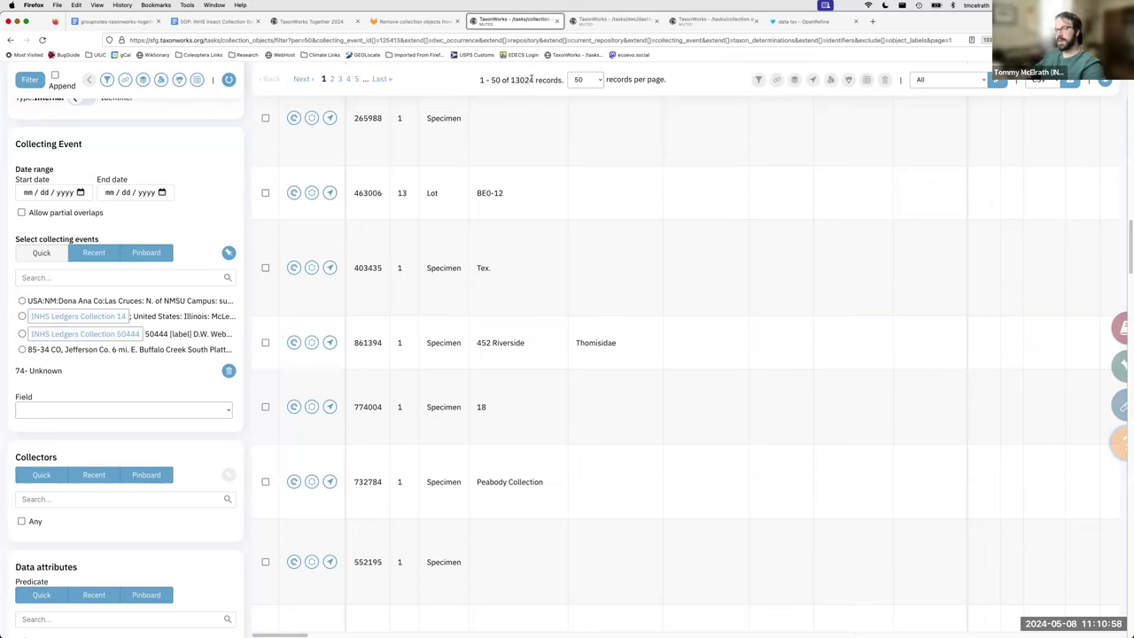
drag(534, 80, 480, 80)
click(390, 133)
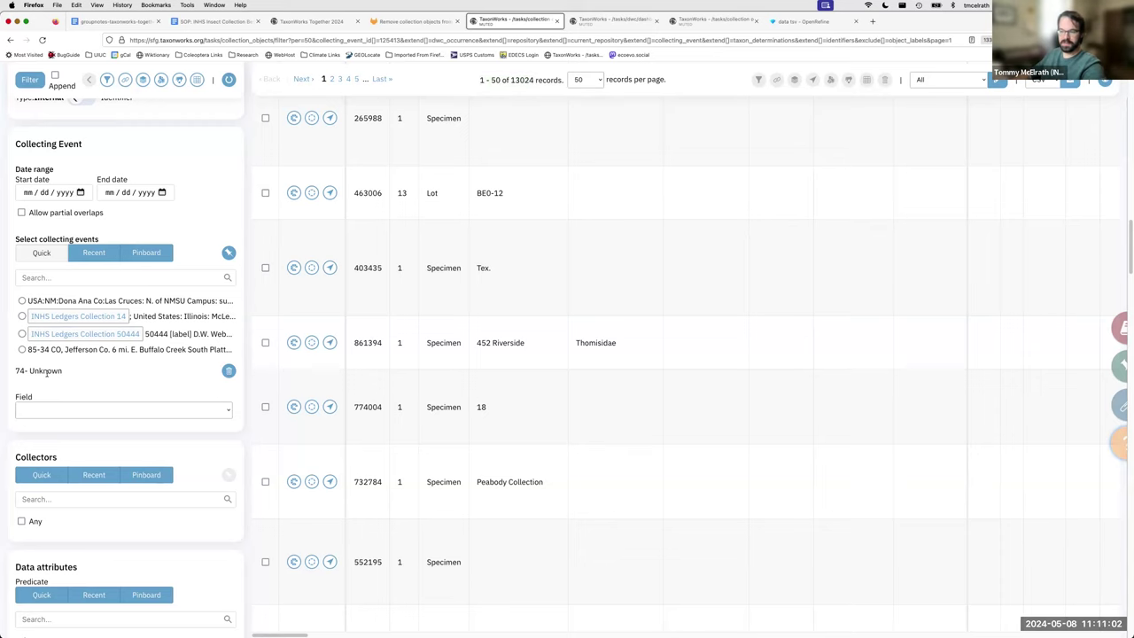
Step: Examine the buffered_collecting_event values of the filtered collection objects, including the one for specimen 776866
scroll(226, 423, up, 20)
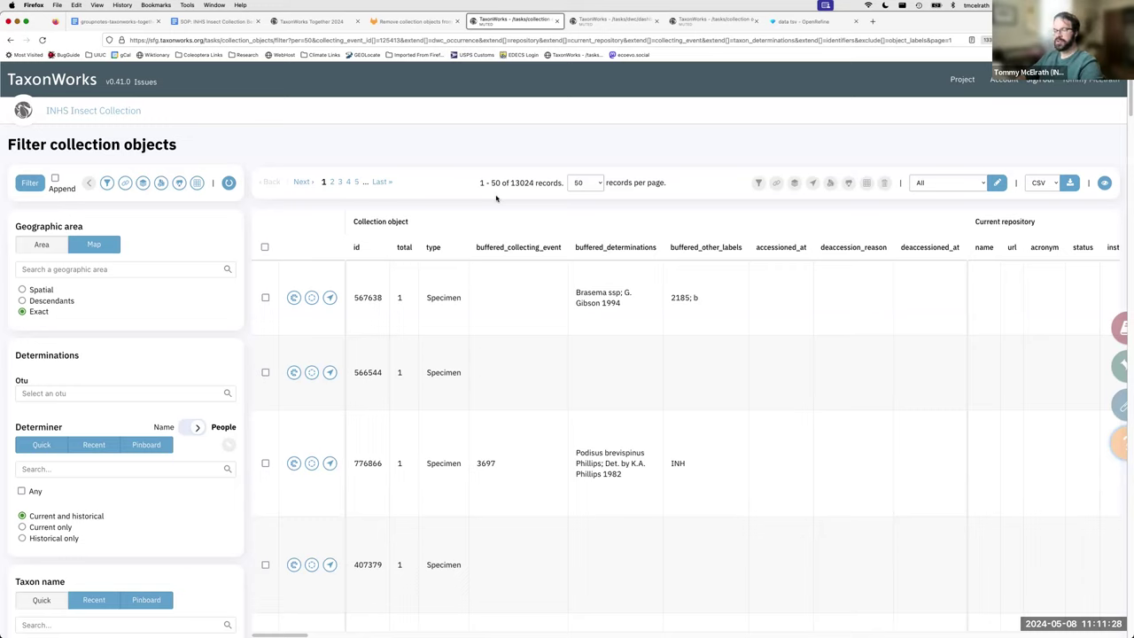
scroll(653, 216, down, 1)
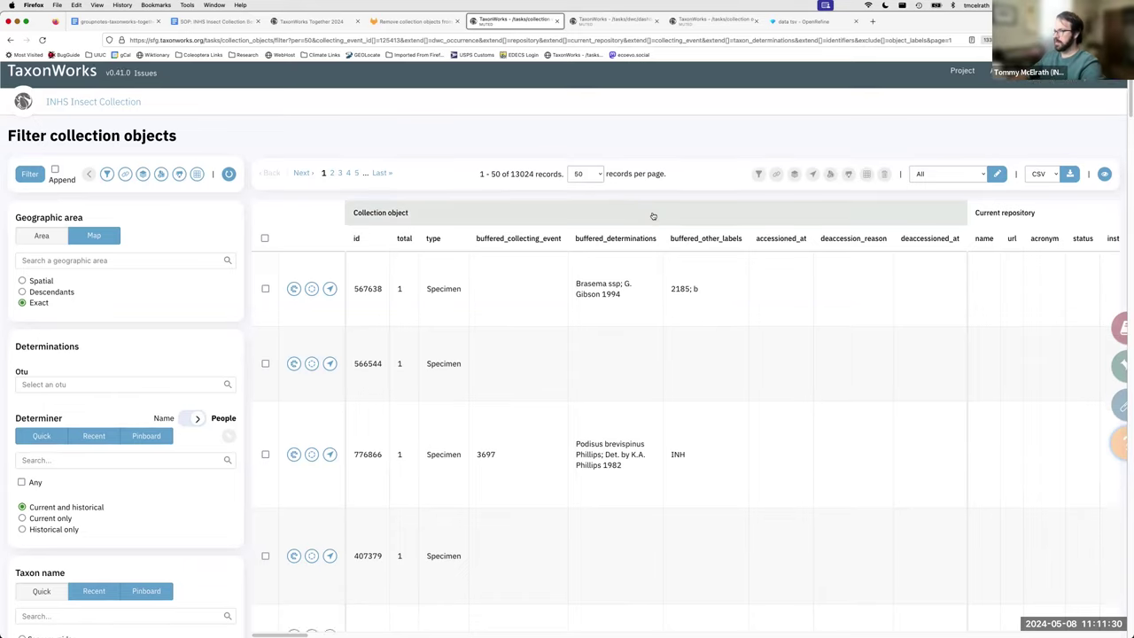
scroll(653, 216, down, 1)
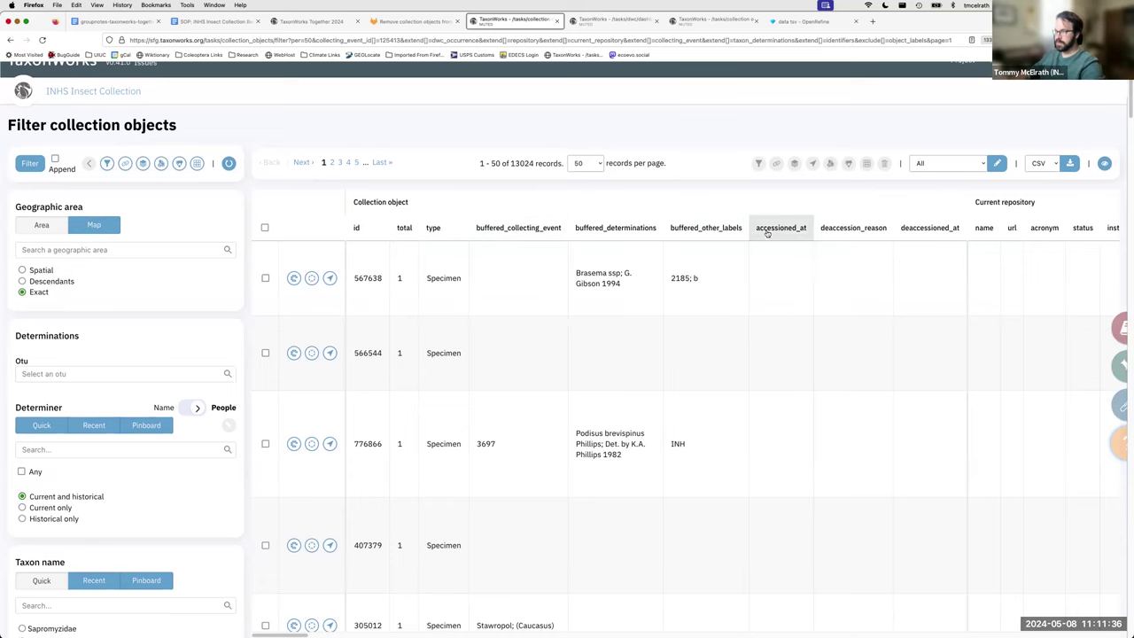
scroll(470, 372, down, 2)
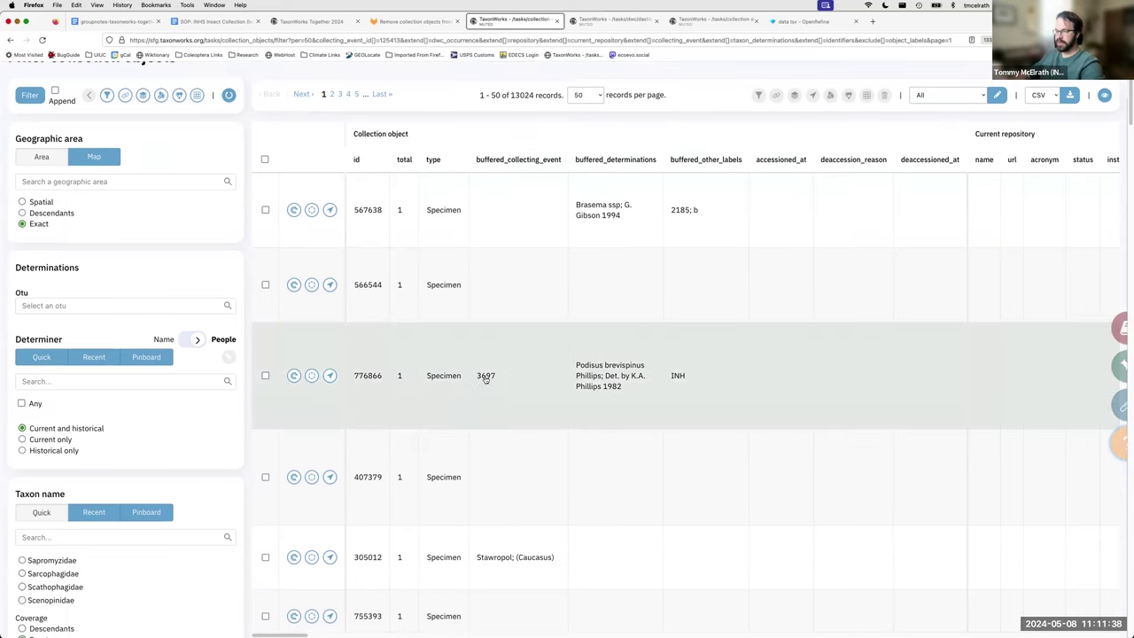
scroll(522, 363, down, 1)
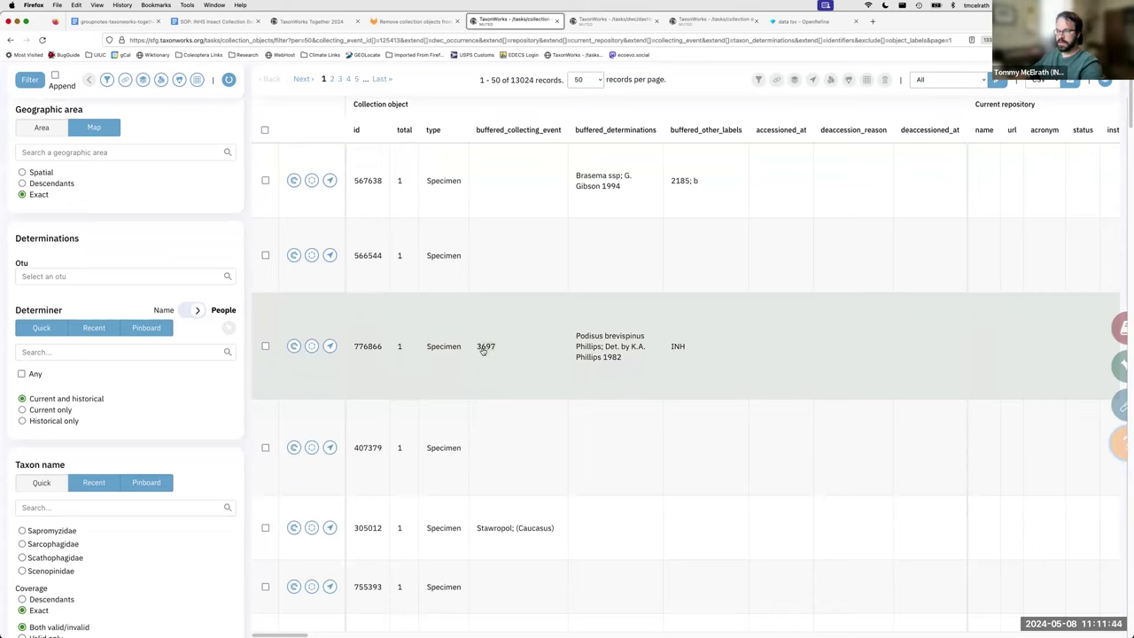
double_click(486, 347)
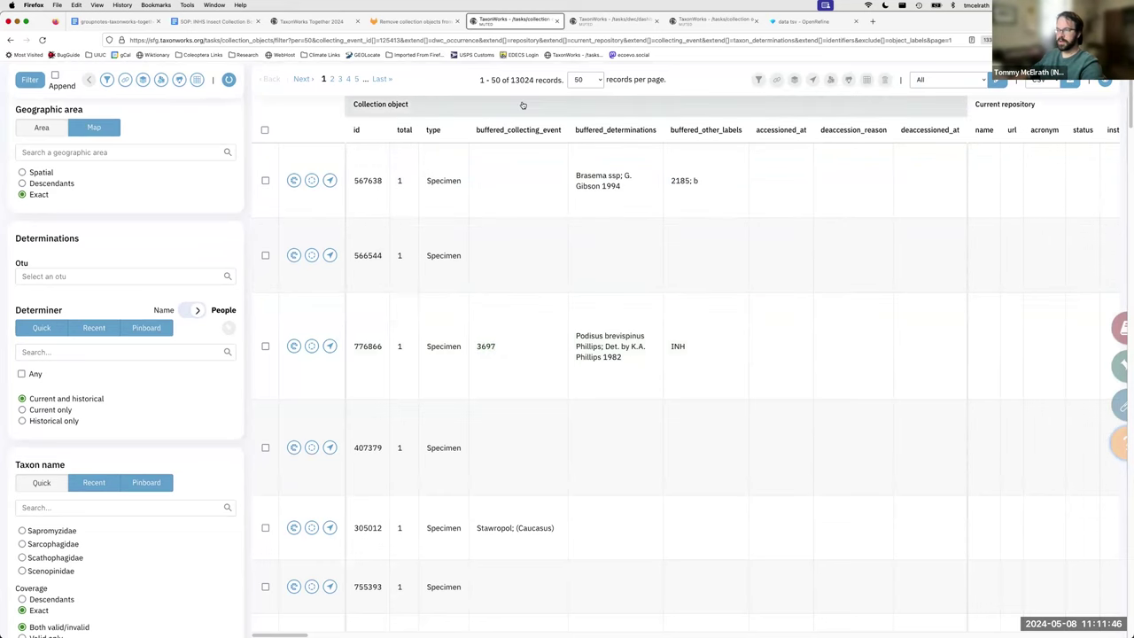
scroll(519, 124, up, 2)
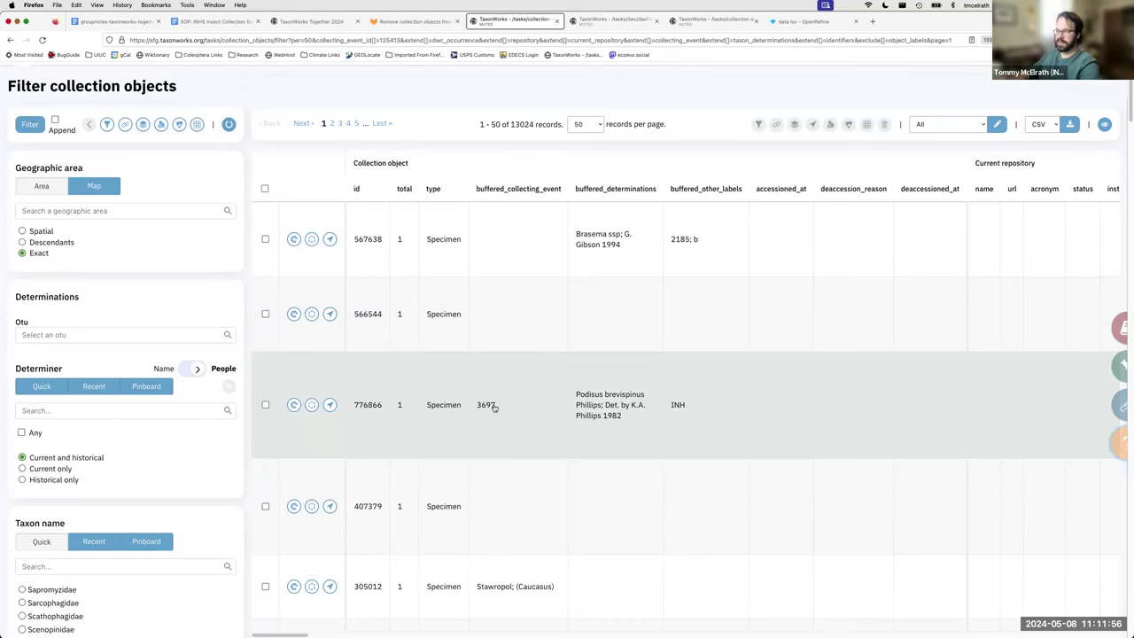
scroll(498, 406, down, 5)
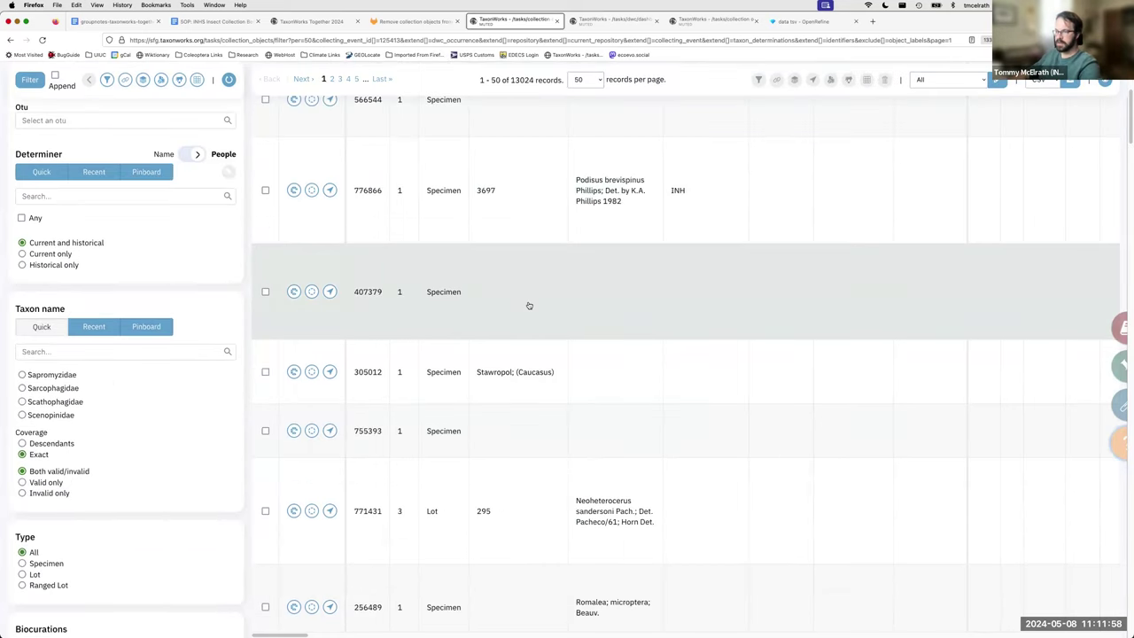
Step: Examine the buffered_collecting_event values further down the list, including those for specimens 305012 and 395447
drag(554, 373, 477, 373)
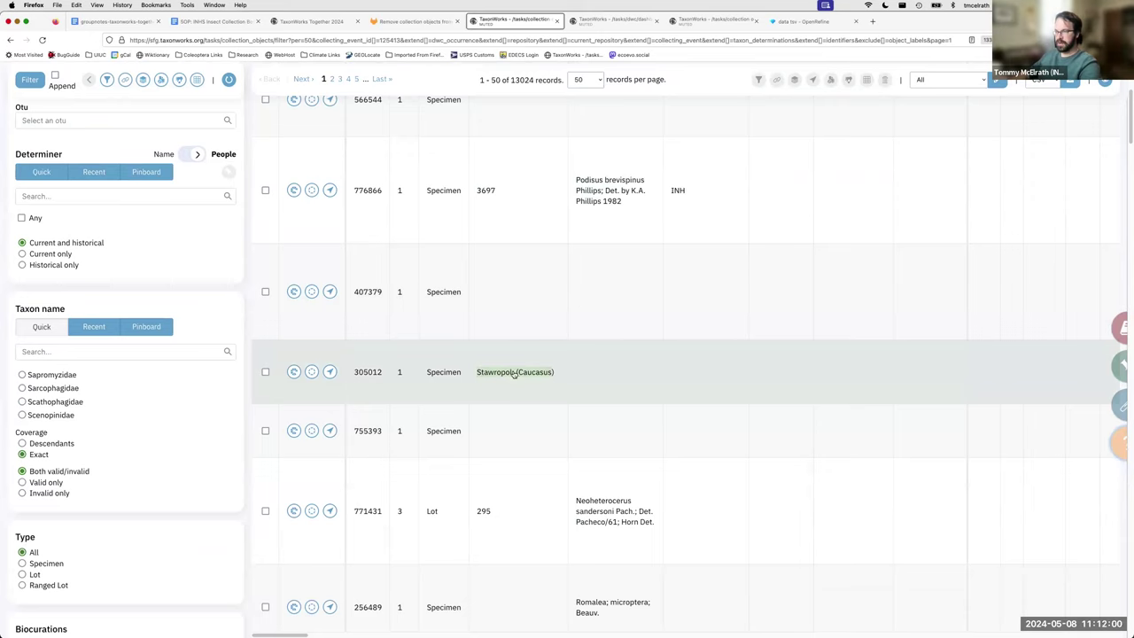
click(553, 375)
drag(554, 374, 484, 373)
click(504, 375)
scroll(520, 373, down, 10)
scroll(531, 361, up, 3)
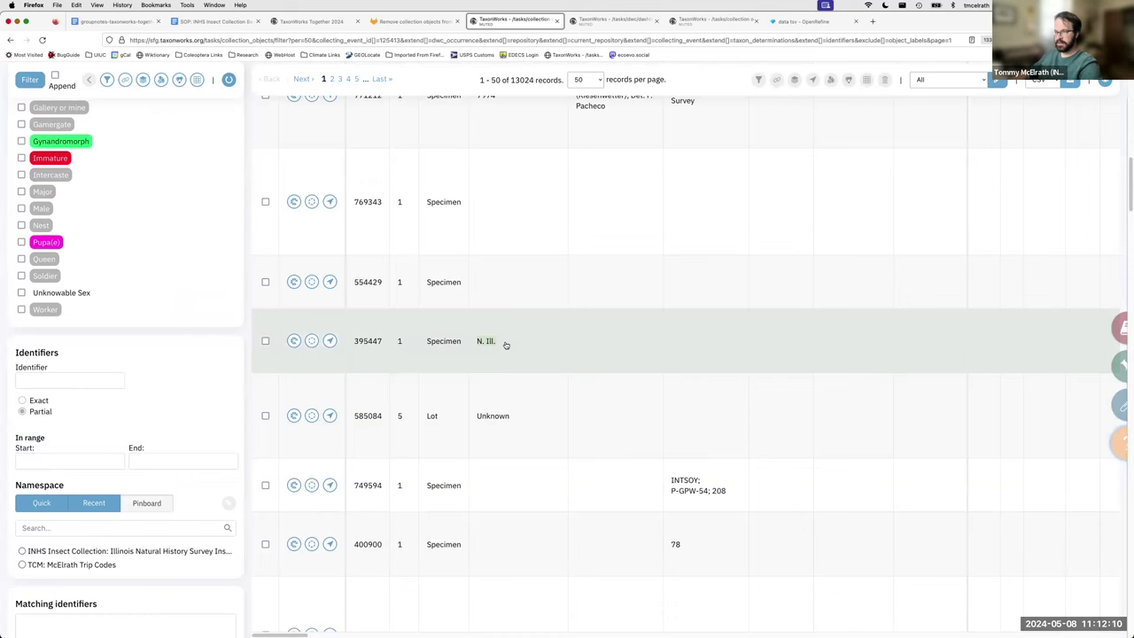
scroll(527, 360, down, 5)
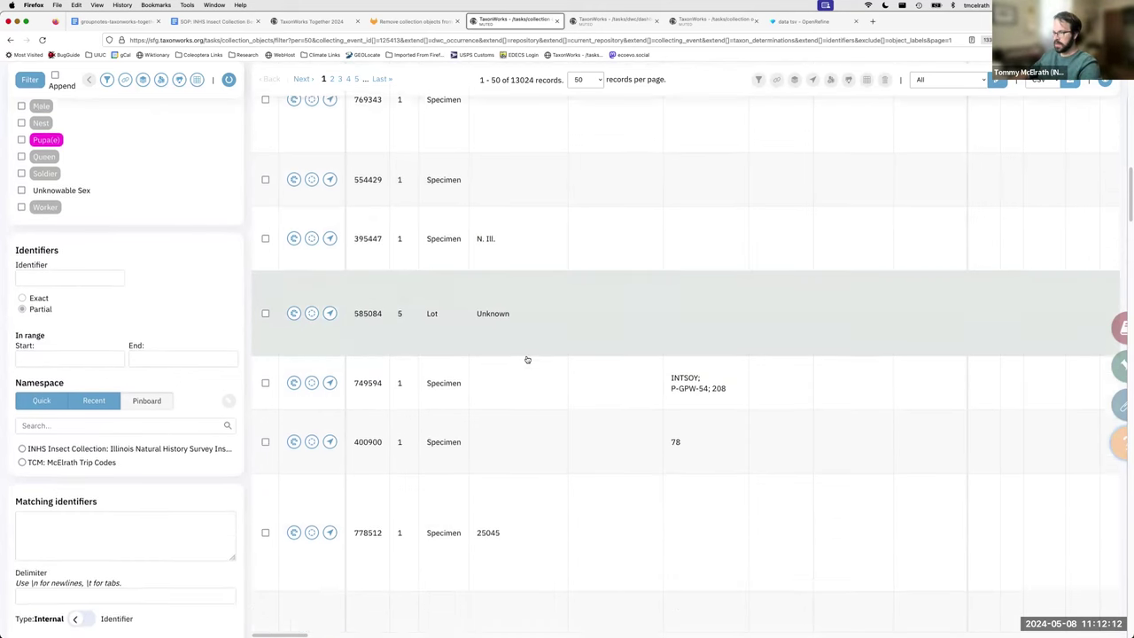
scroll(531, 390, down, 2)
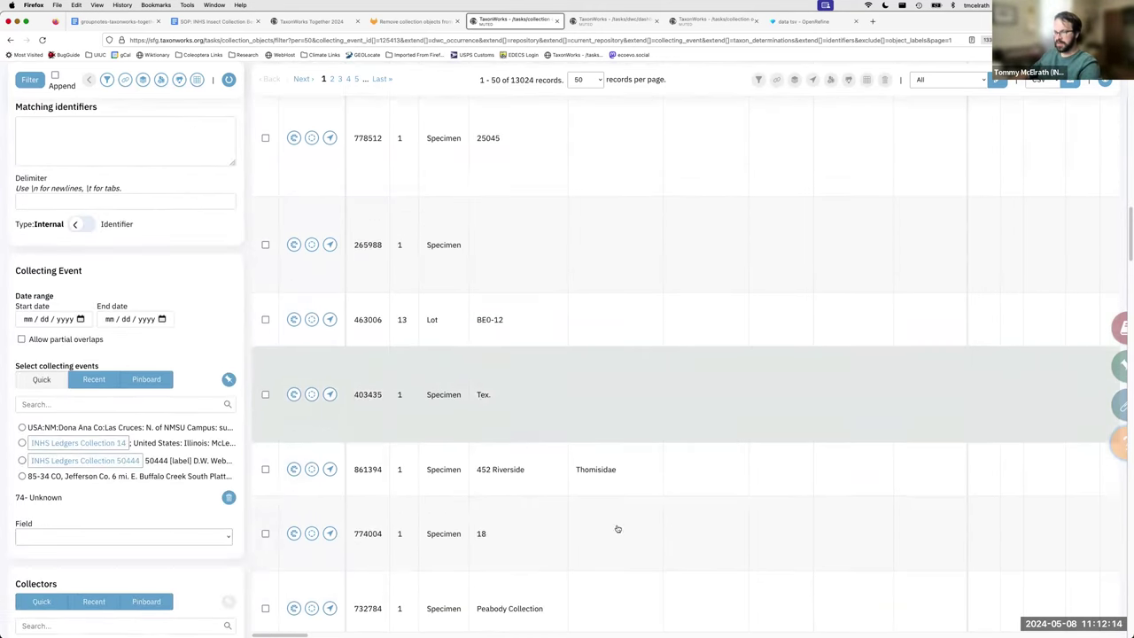
Step: Set the export format for the filtered collection objects to DwC and open its download options
scroll(532, 421, up, 8)
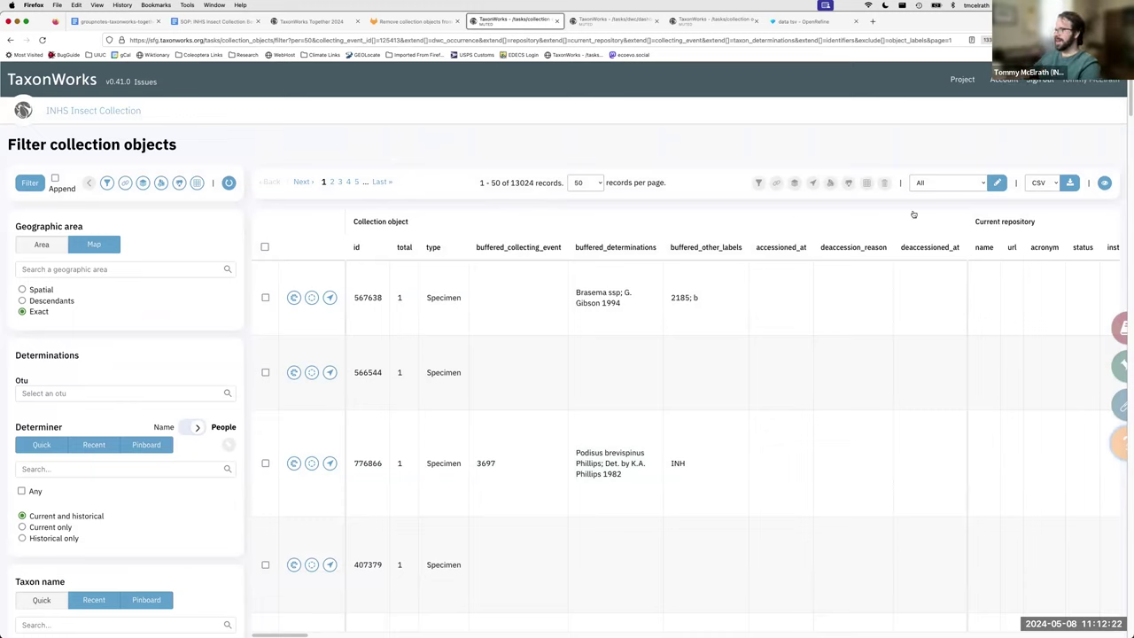
click(1050, 182)
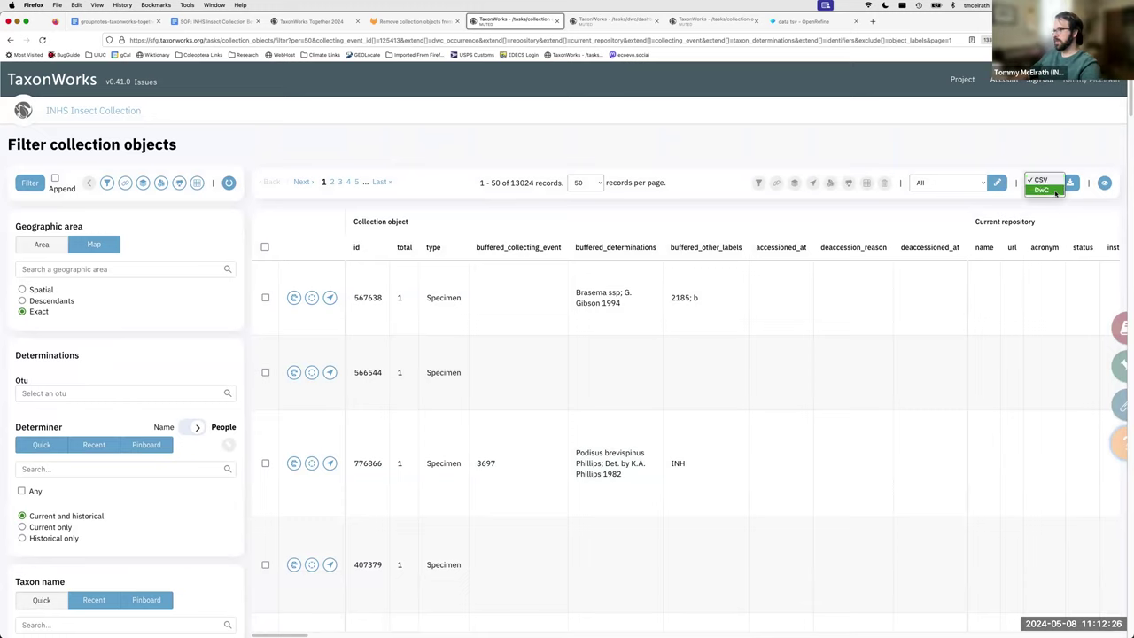
click(1051, 184)
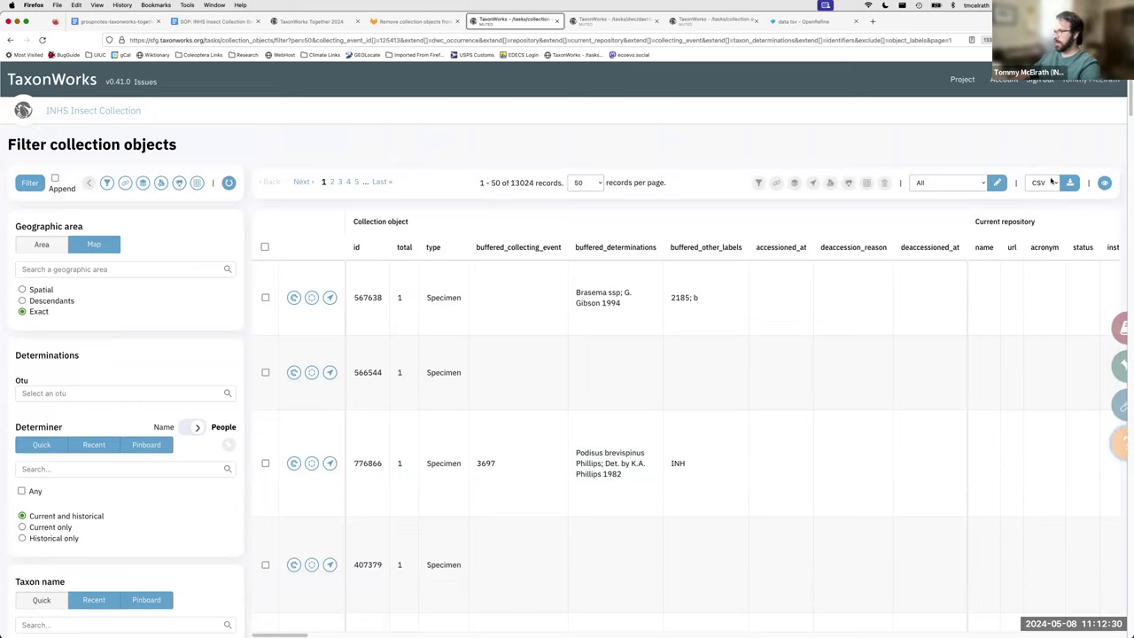
drag(512, 181, 536, 180)
click(581, 180)
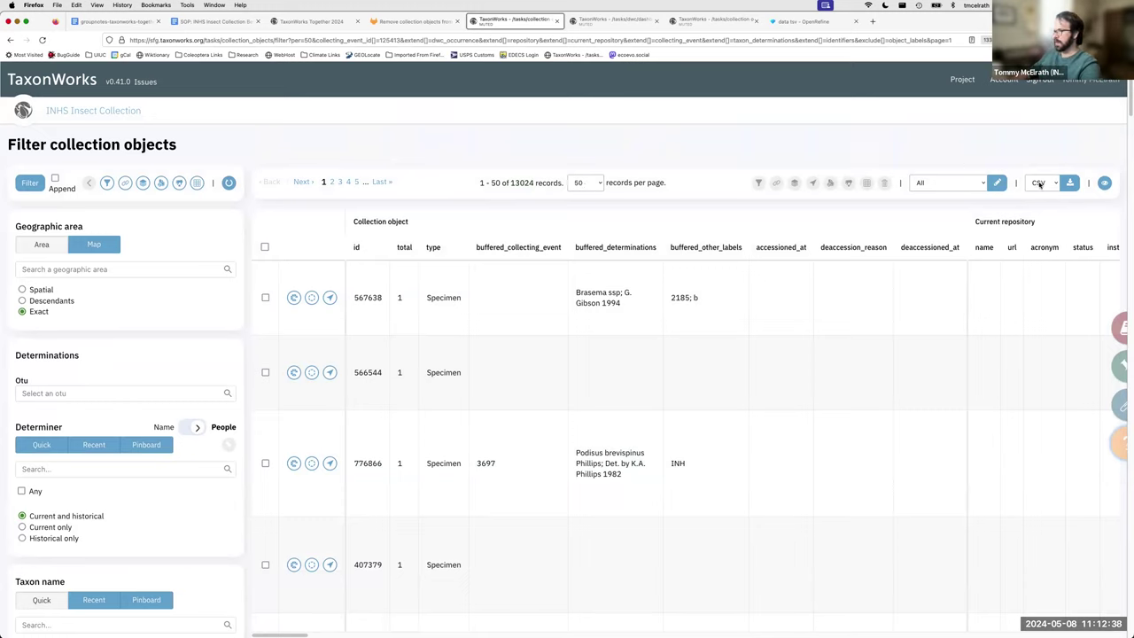
click(1042, 188)
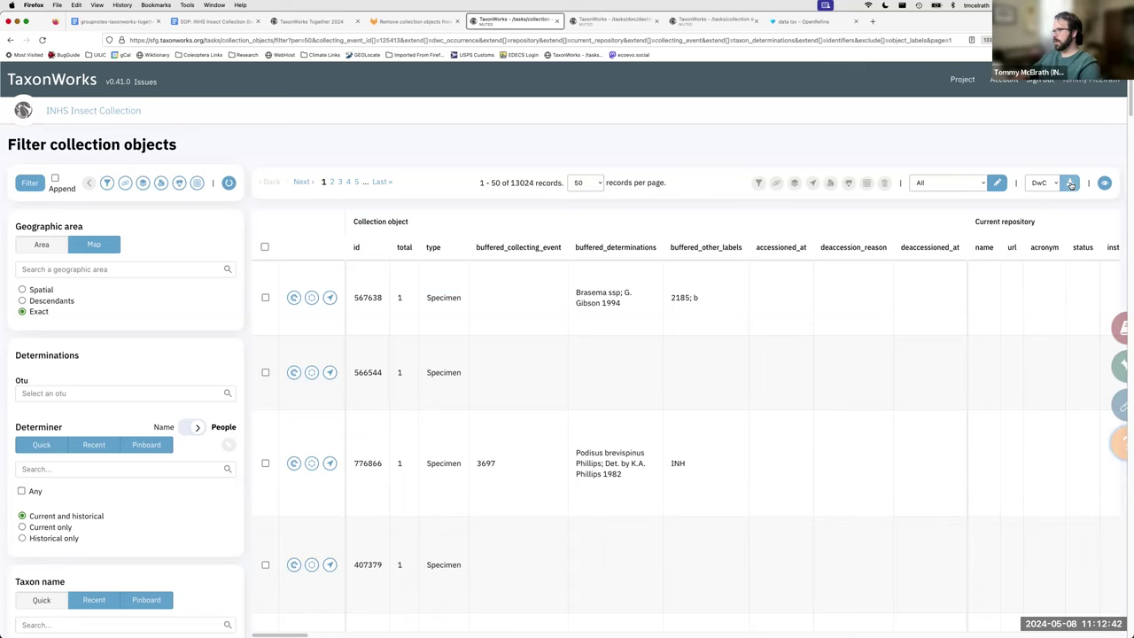
click(1070, 184)
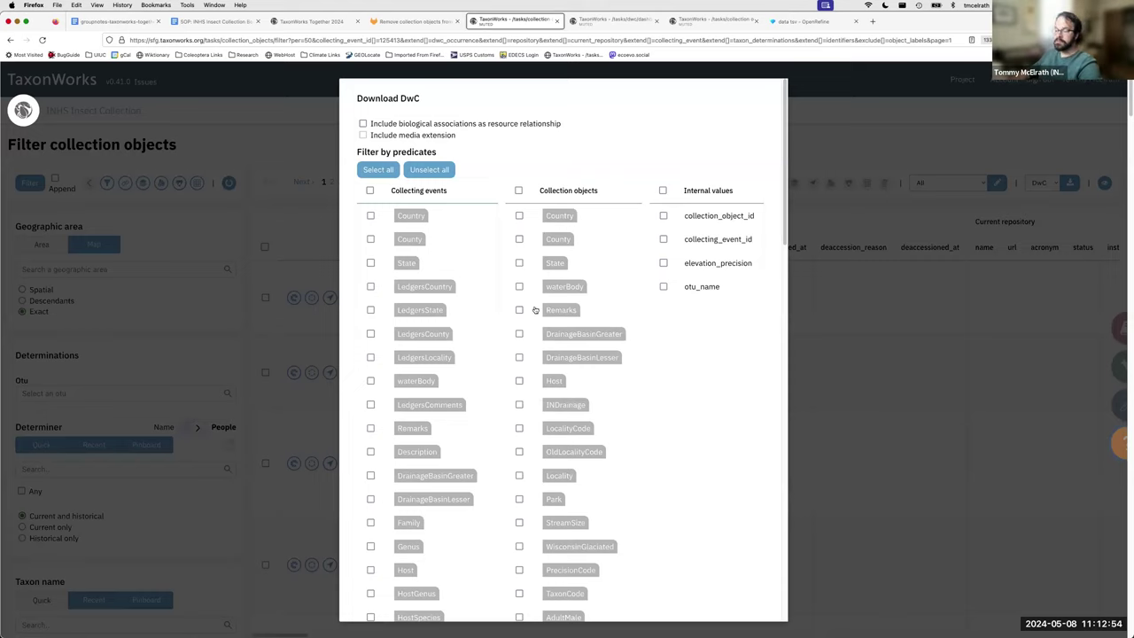
Step: Include the collection object predicates AccessionNumberLabel, SpecialCollection and CatalogNumber in the DwC download
scroll(535, 309, down, 2)
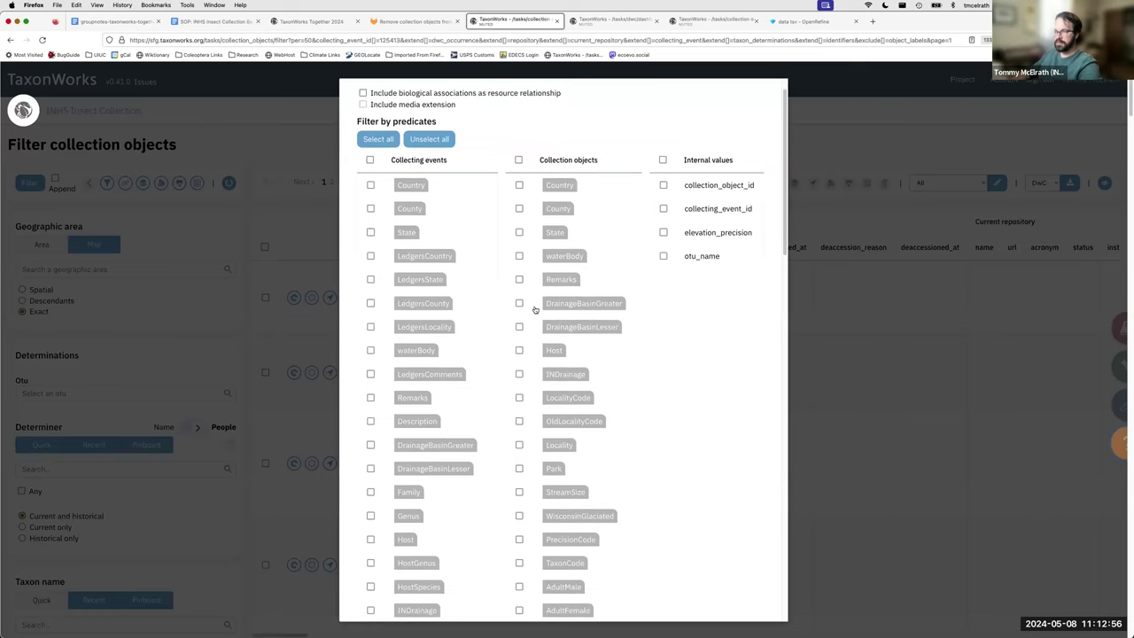
scroll(534, 310, down, 1)
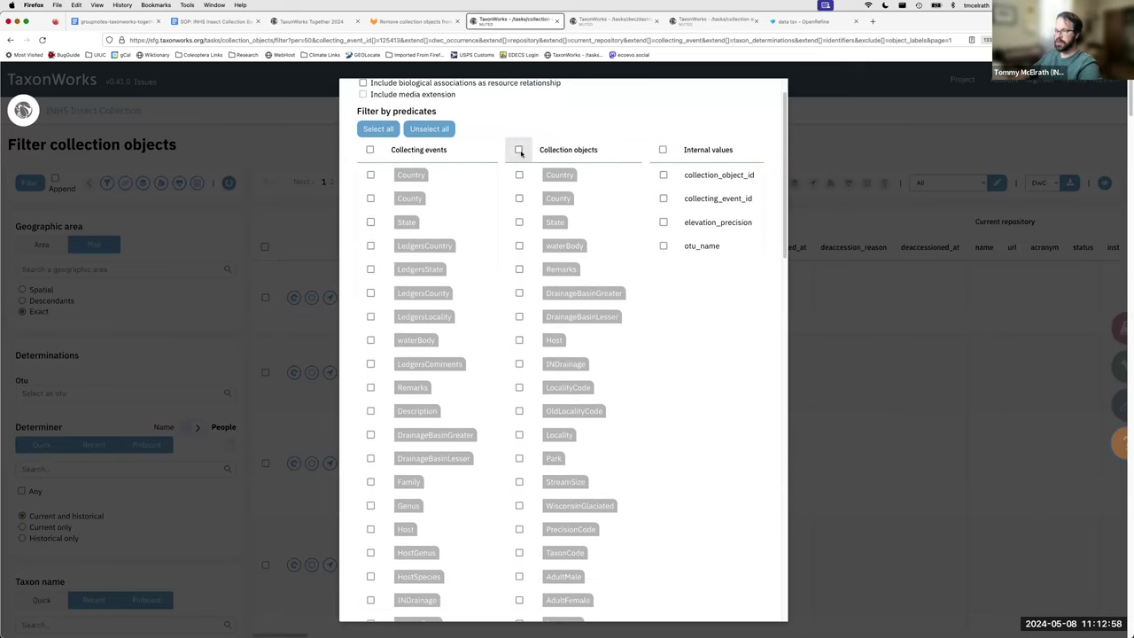
scroll(556, 203, down, 5)
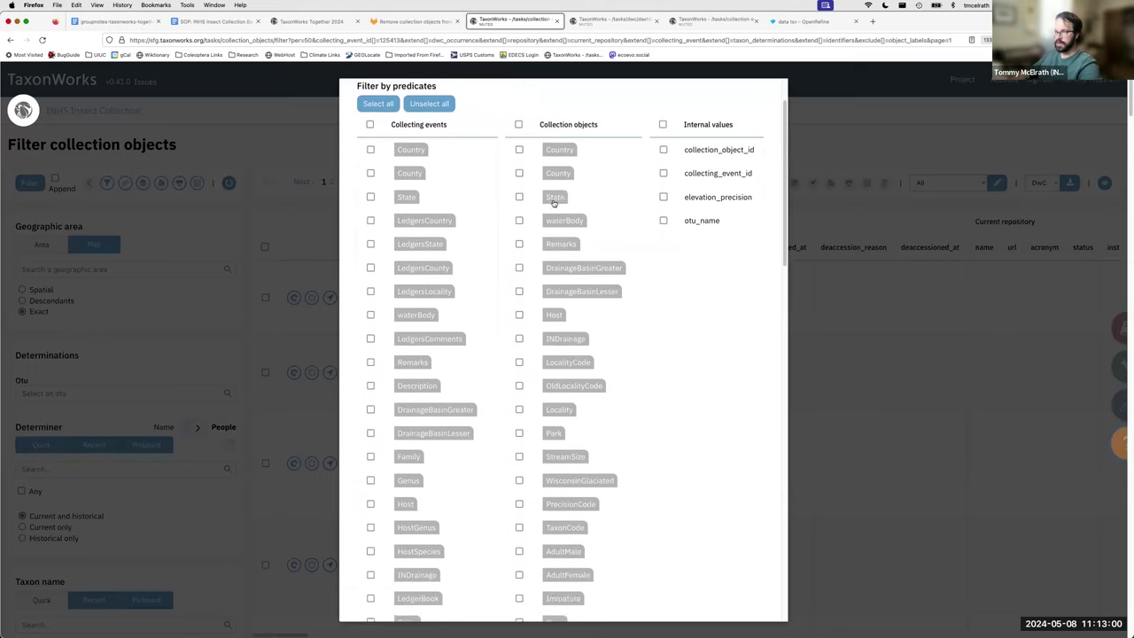
scroll(554, 203, up, 4)
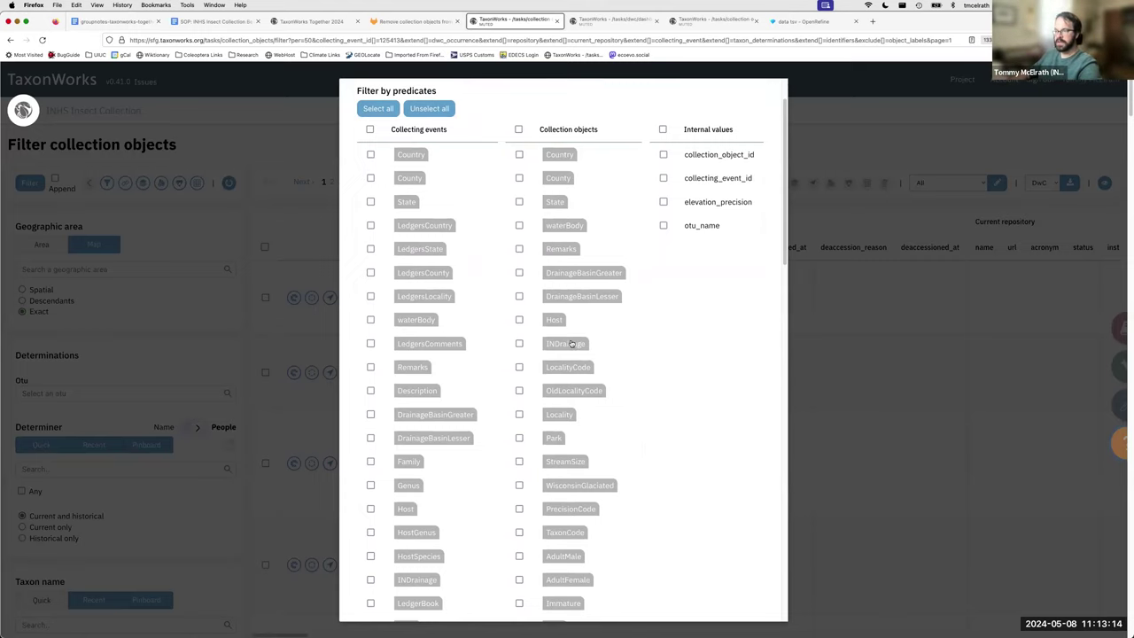
scroll(554, 156, down, 2)
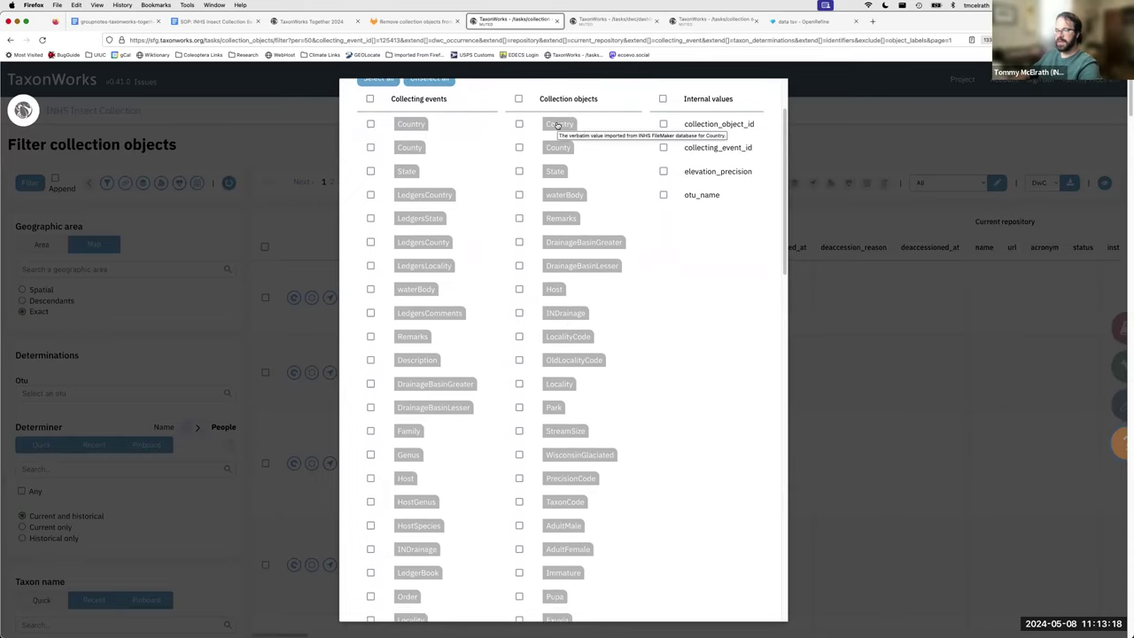
scroll(563, 396, down, 1)
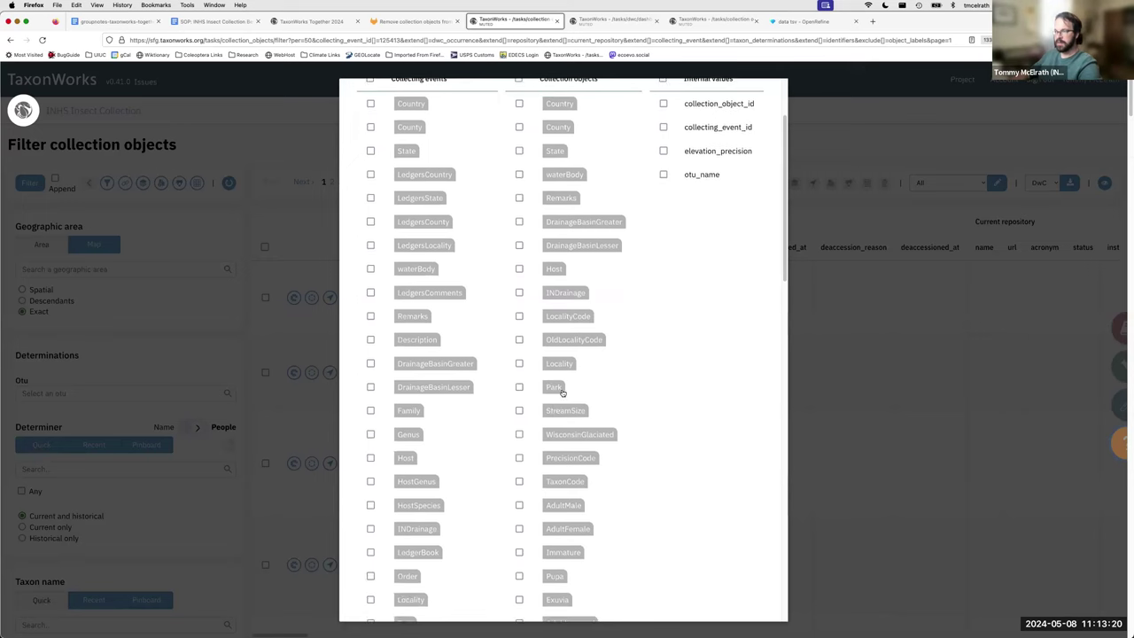
scroll(561, 390, down, 10)
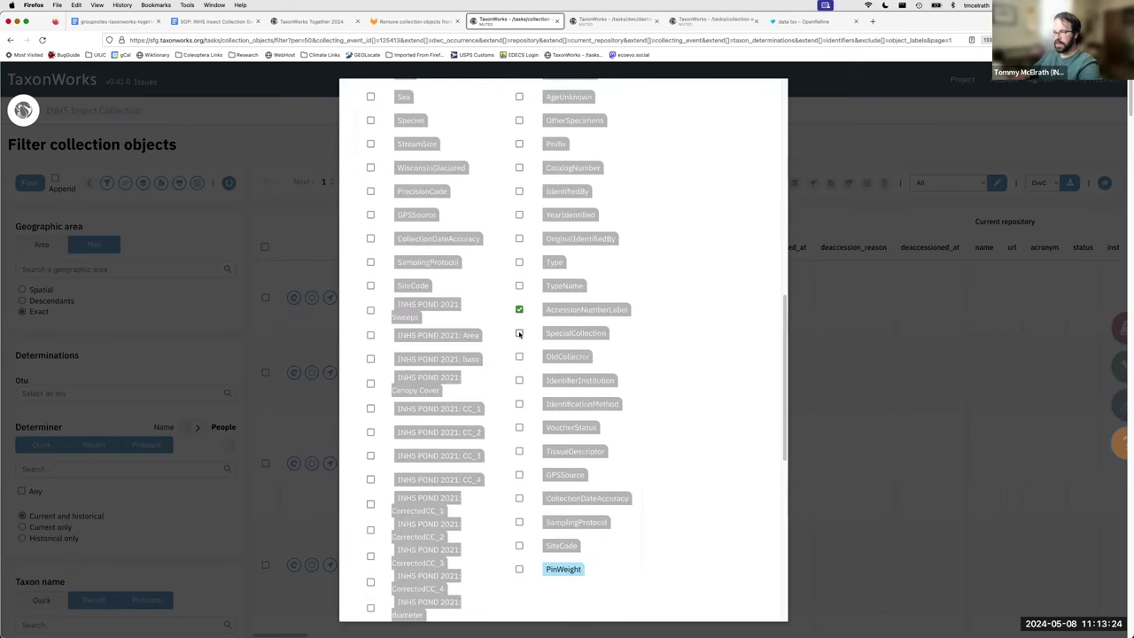
click(519, 334)
scroll(593, 420, up, 3)
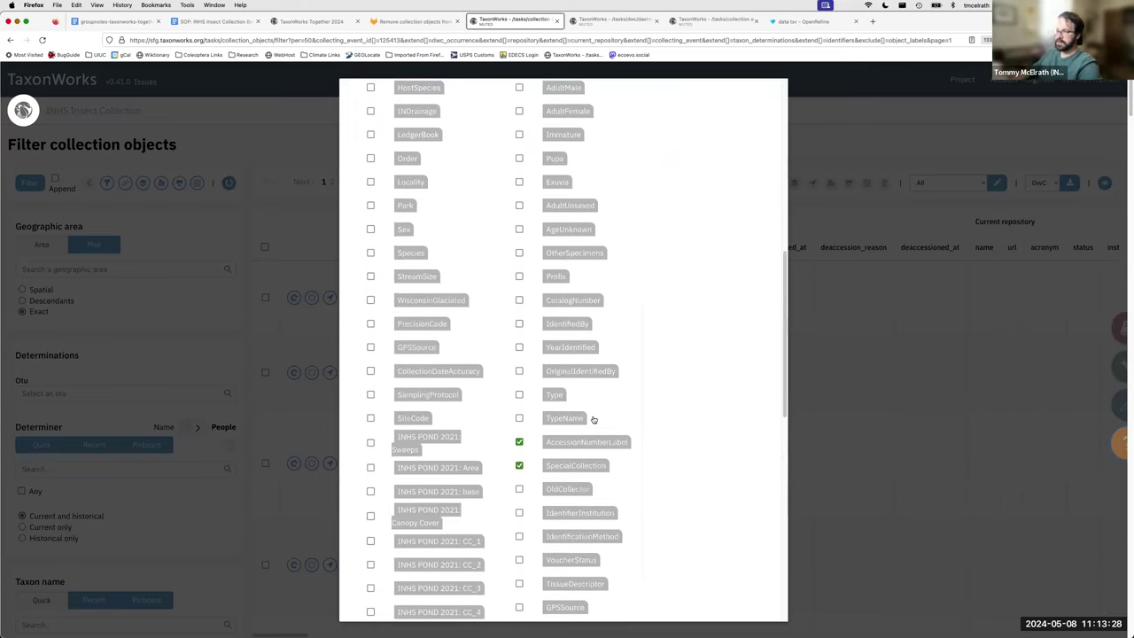
click(519, 299)
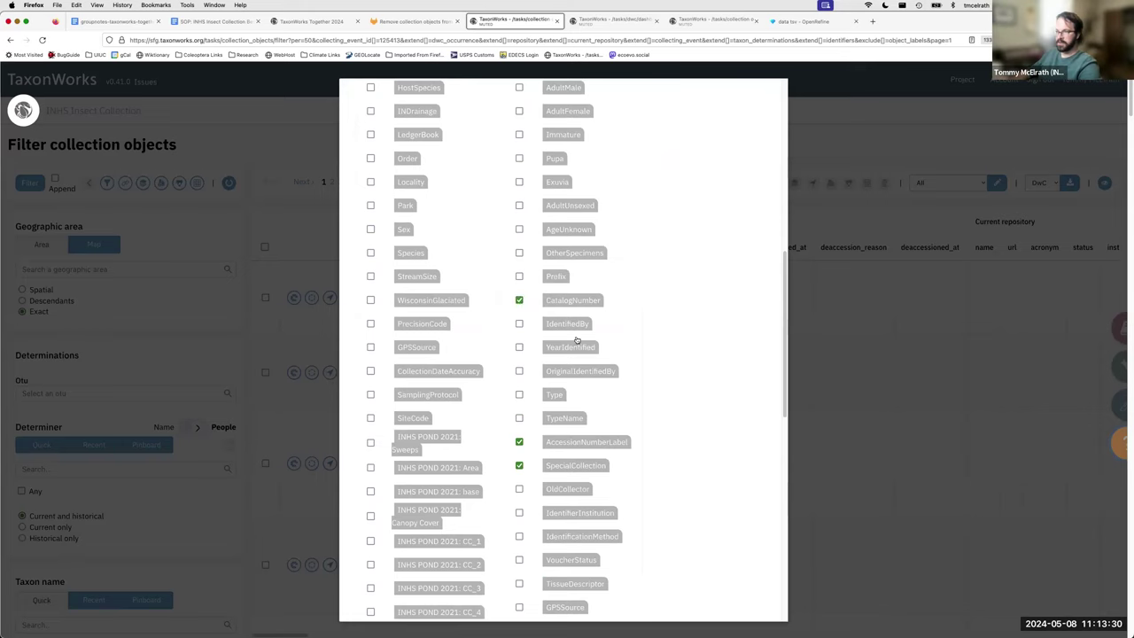
Step: Generate the DwC download and open the DwC Dashboard to check the newly created archive
scroll(564, 355, up, 10)
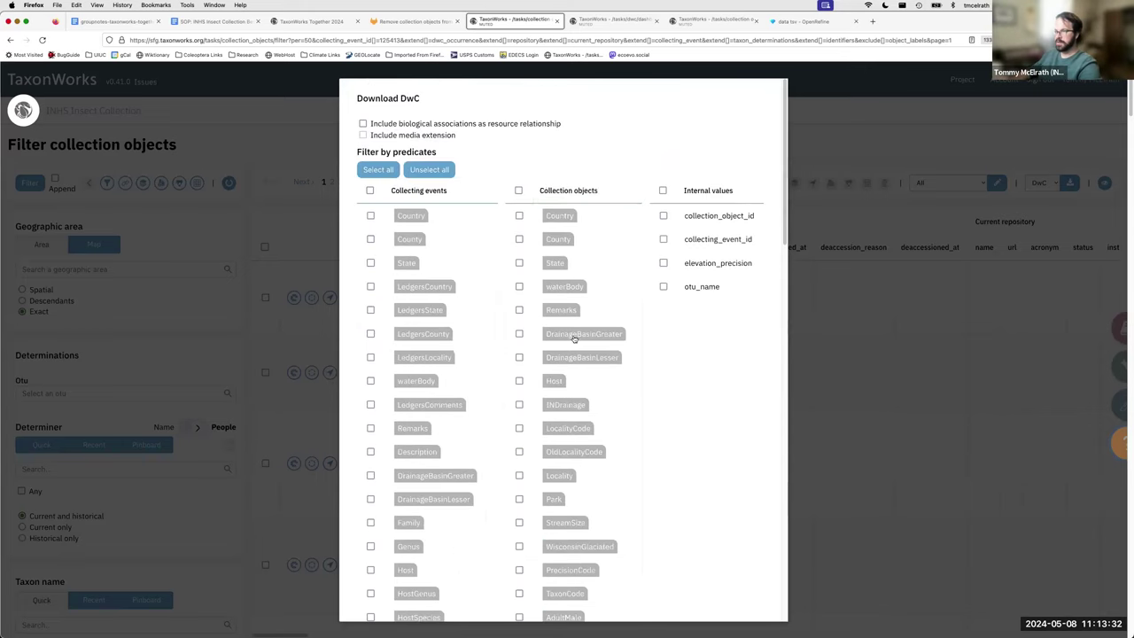
scroll(483, 503, down, 20)
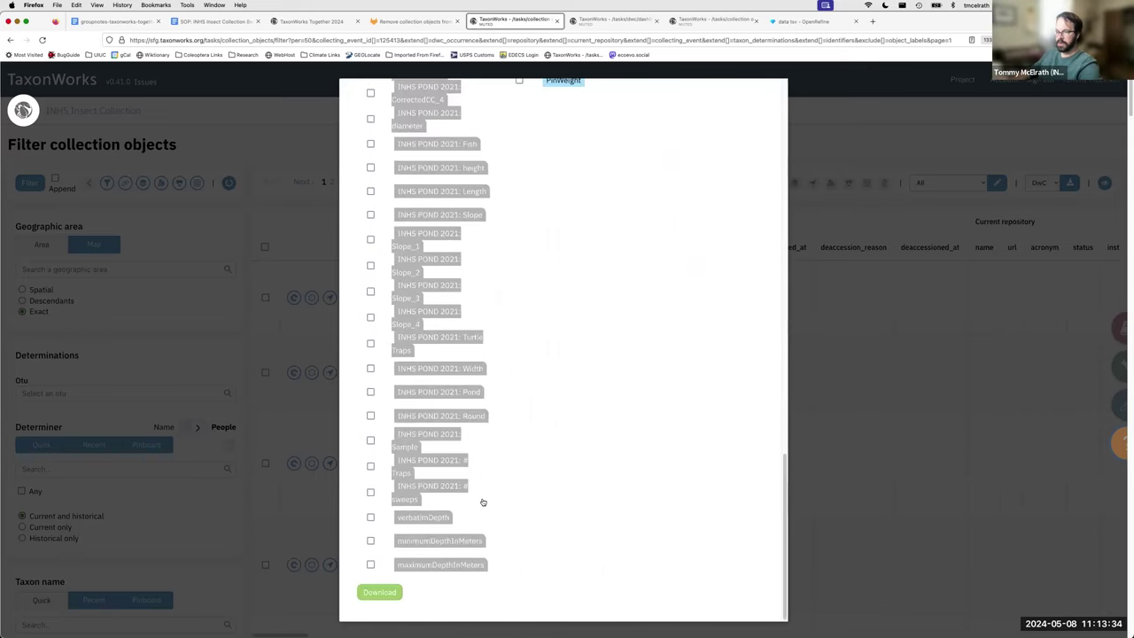
click(379, 592)
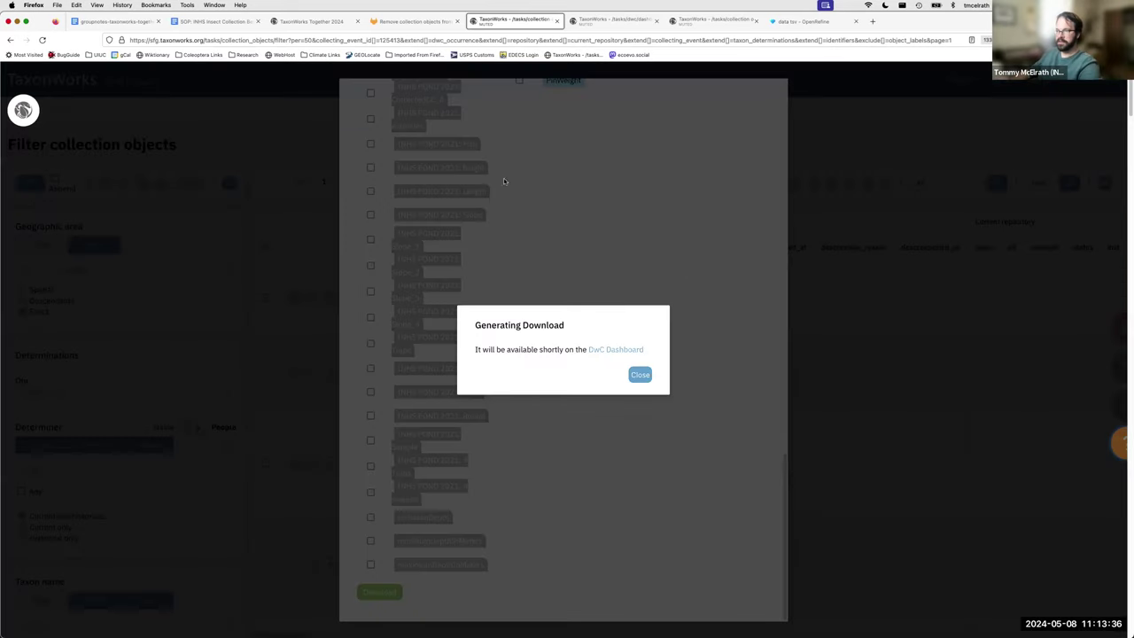
click(638, 351)
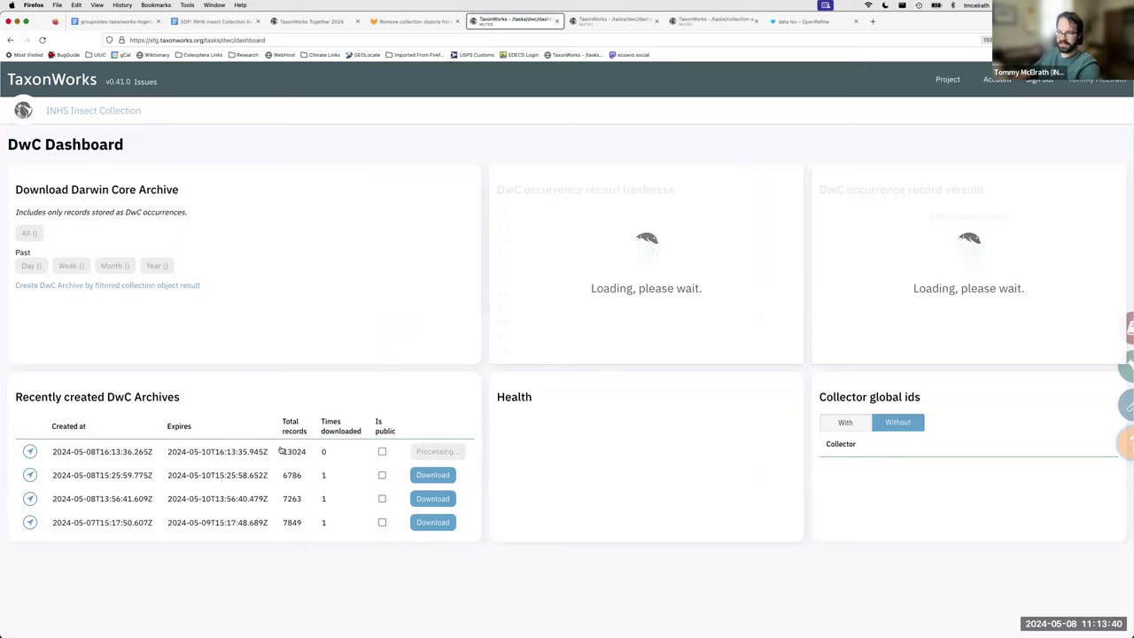
scroll(390, 398, down, 1)
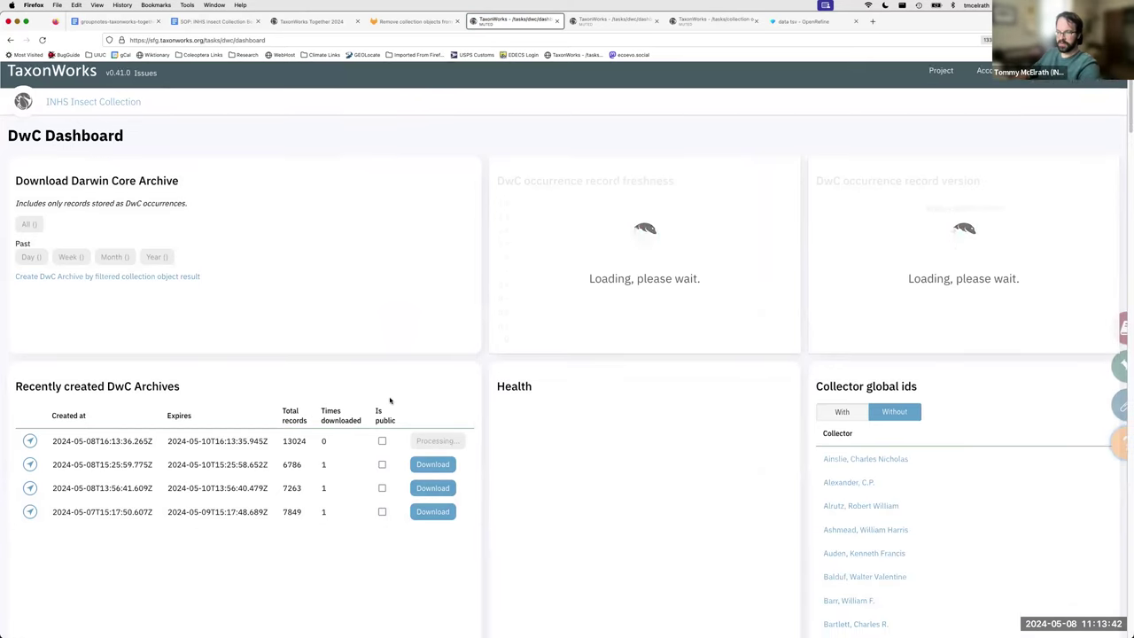
scroll(431, 412, up, 1)
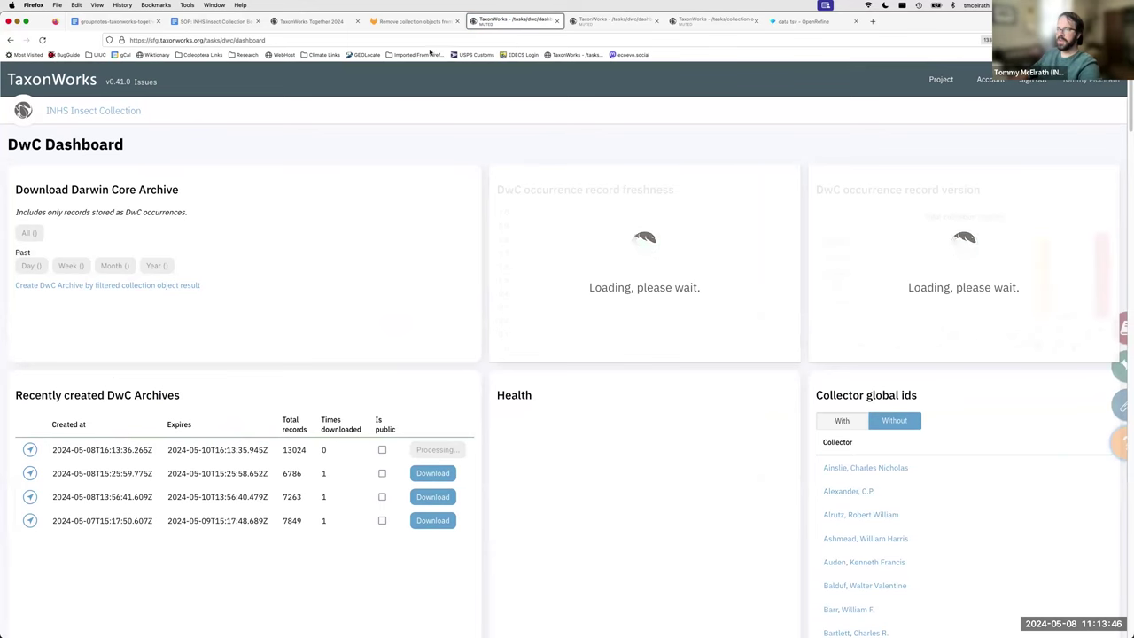
Step: Switch to the GitLab issue on "Unknown" collecting events and examine its comment about likely INHS Accession or other records
click(415, 21)
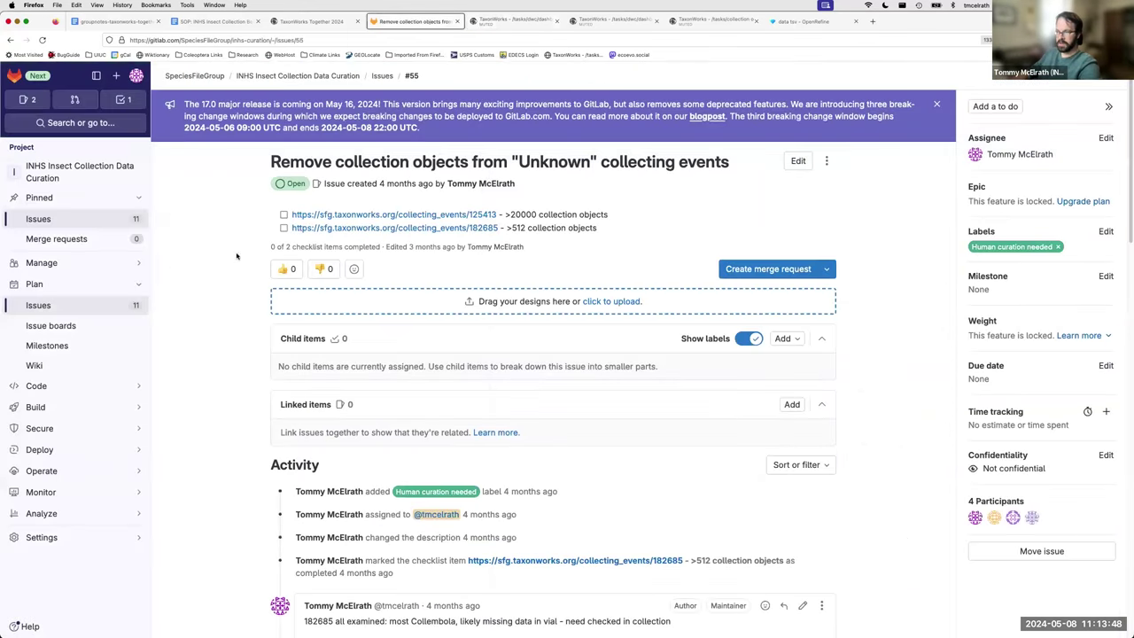
scroll(239, 257, down, 1)
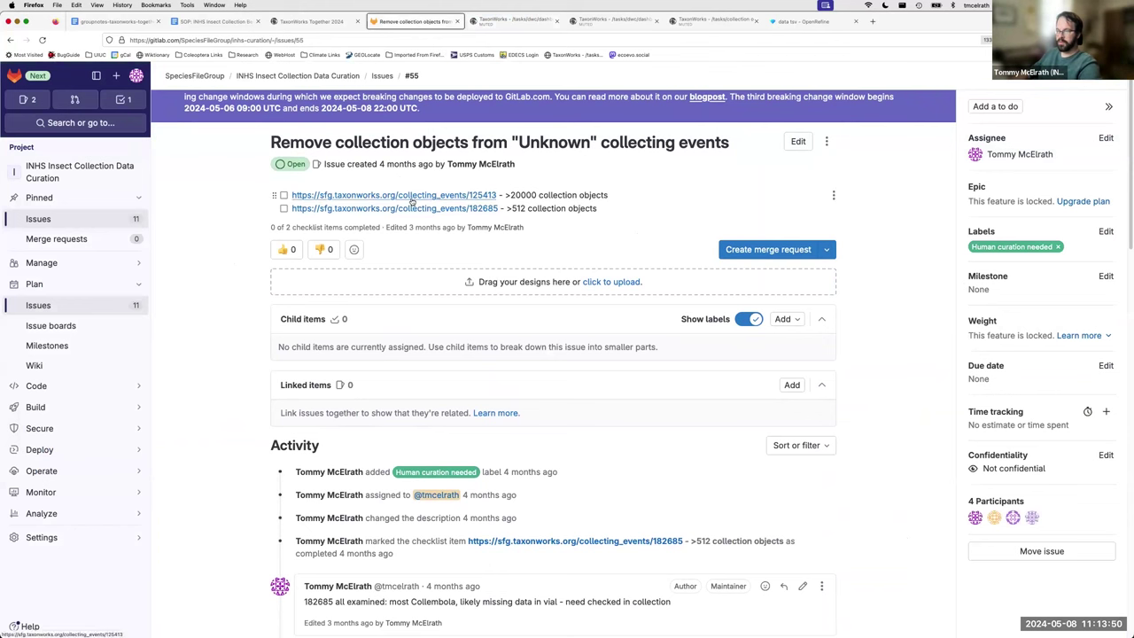
scroll(263, 249, down, 1)
scroll(263, 249, down, 10)
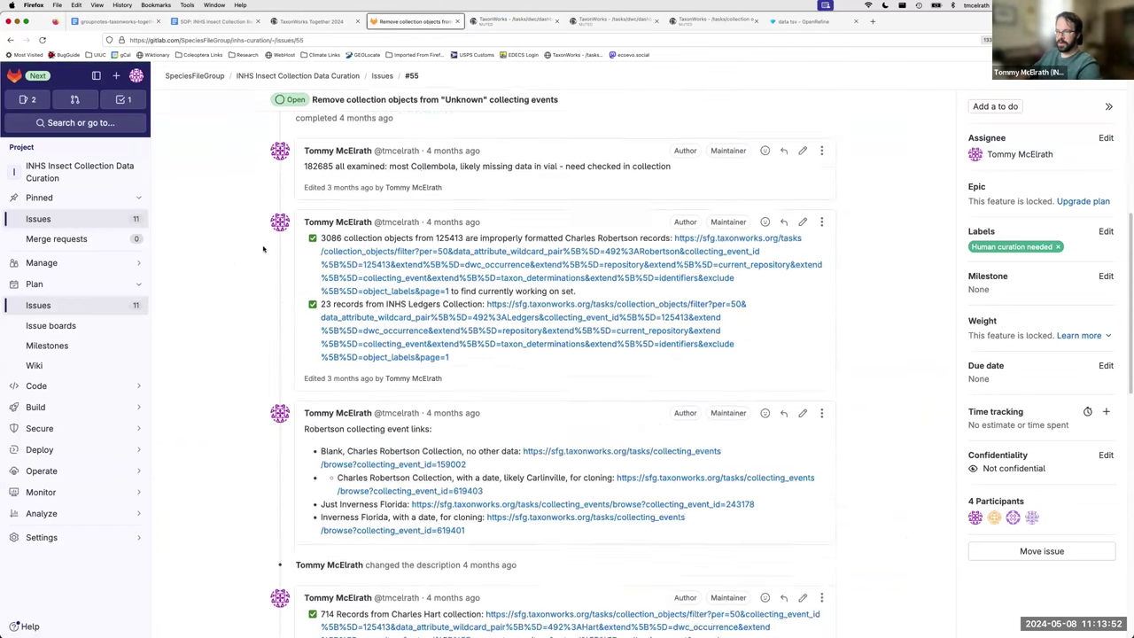
scroll(264, 249, down, 10)
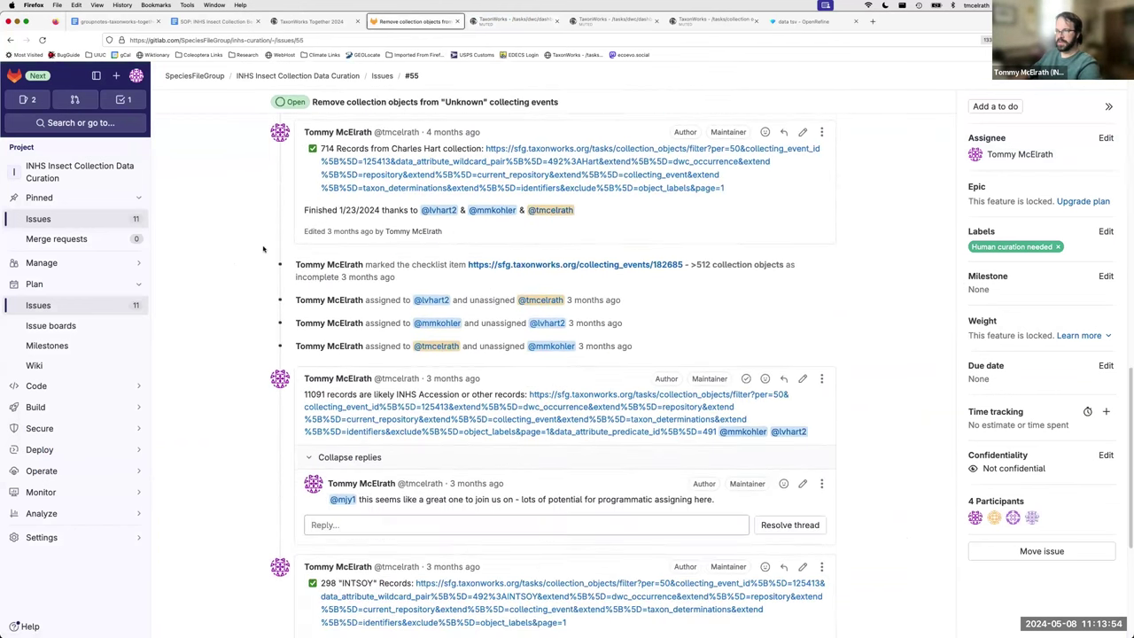
scroll(264, 249, up, 3)
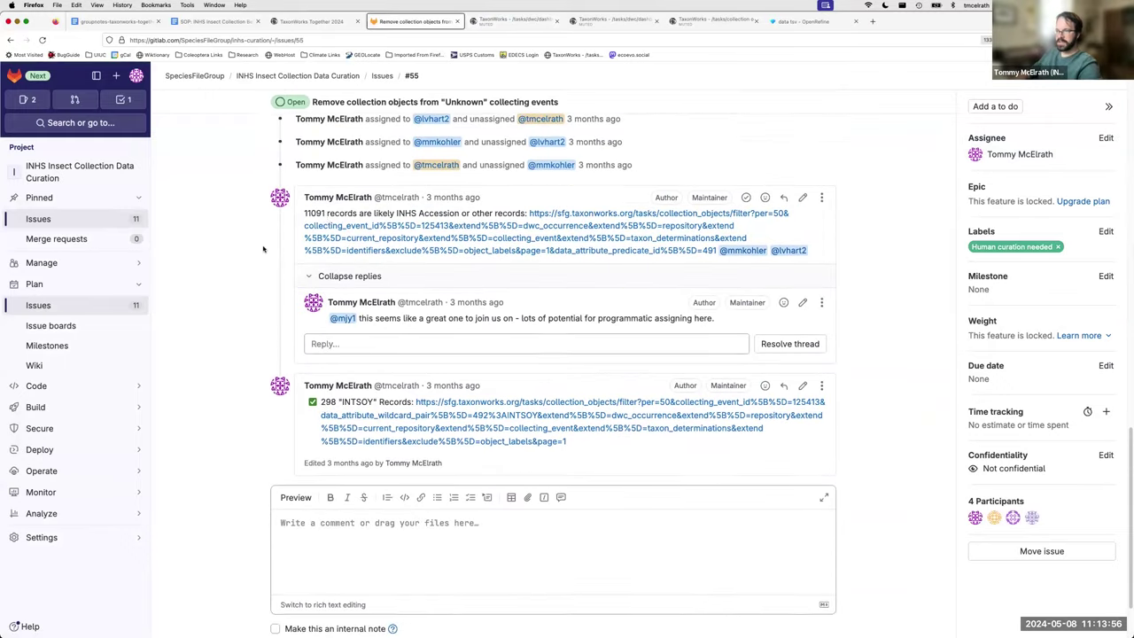
mouse_move(305, 240)
mouse_down()
mouse_move(523, 239)
mouse_move(305, 240)
mouse_up()
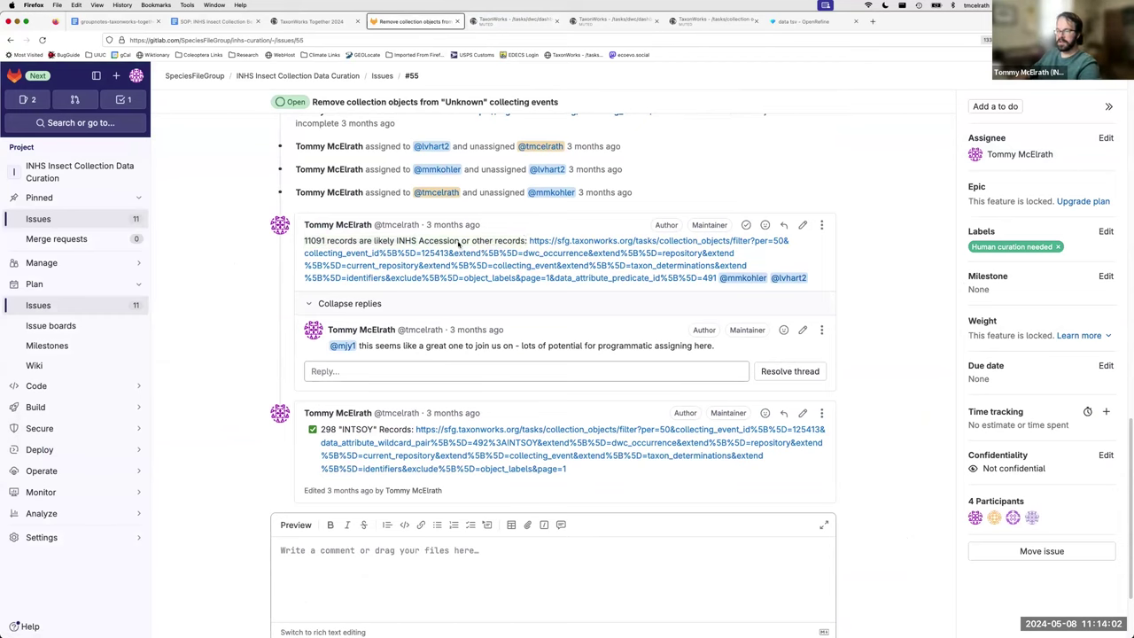
click(410, 242)
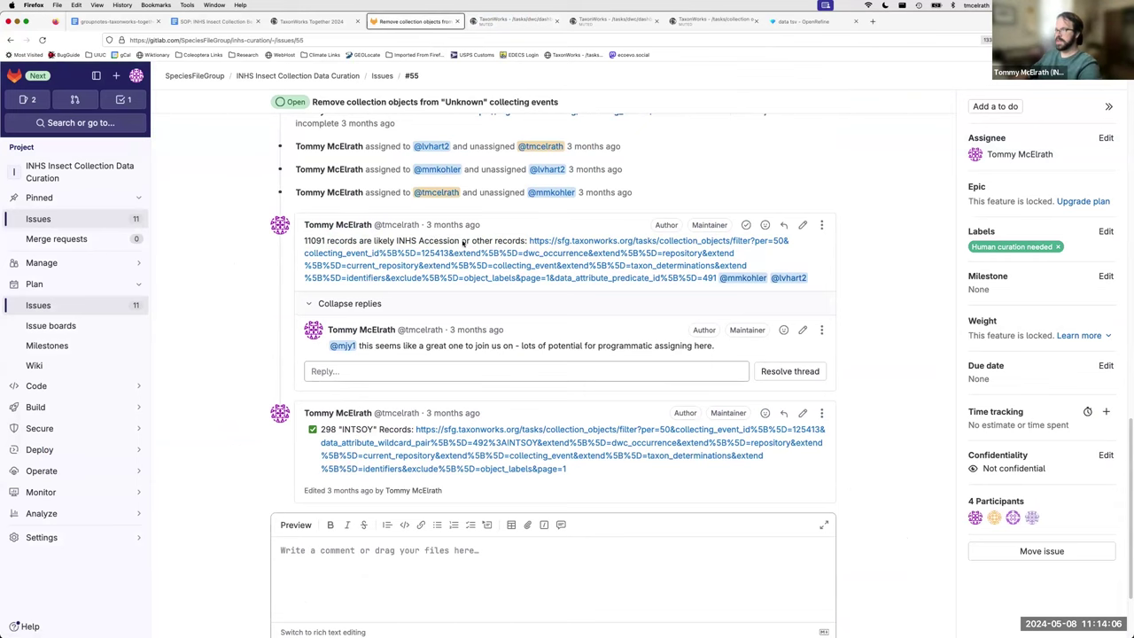
Step: Check the new archive on the TaxonWorks DwC Dashboard and return to the GitLab comment to reread its INHS Accession wording
click(527, 25)
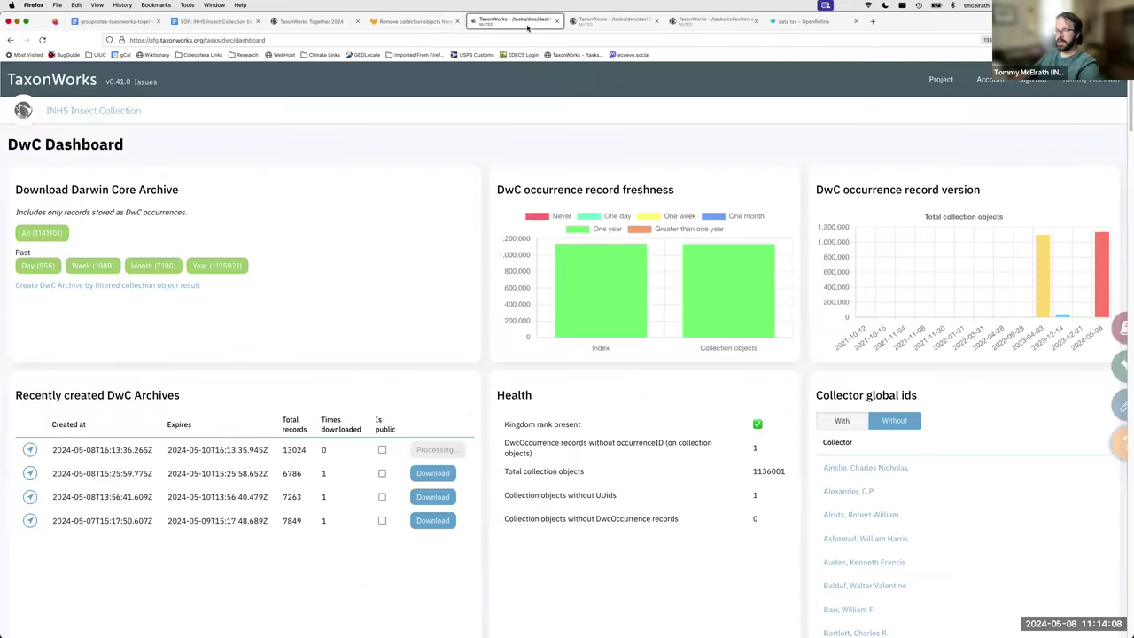
key(ctrl+shift+Tab)
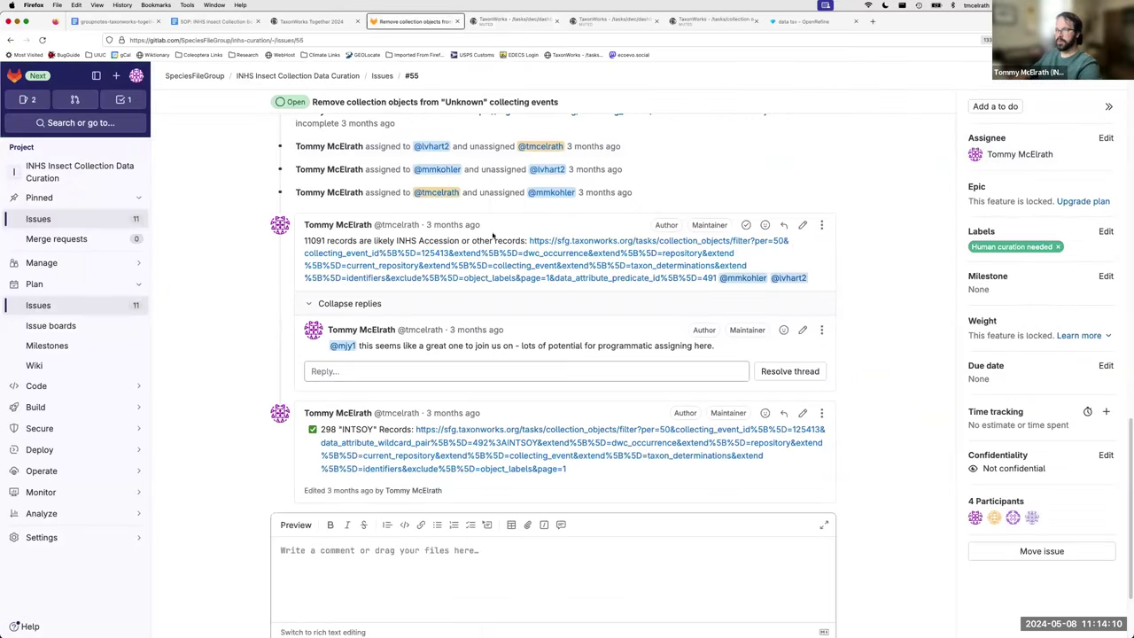
drag(527, 240, 395, 242)
click(403, 242)
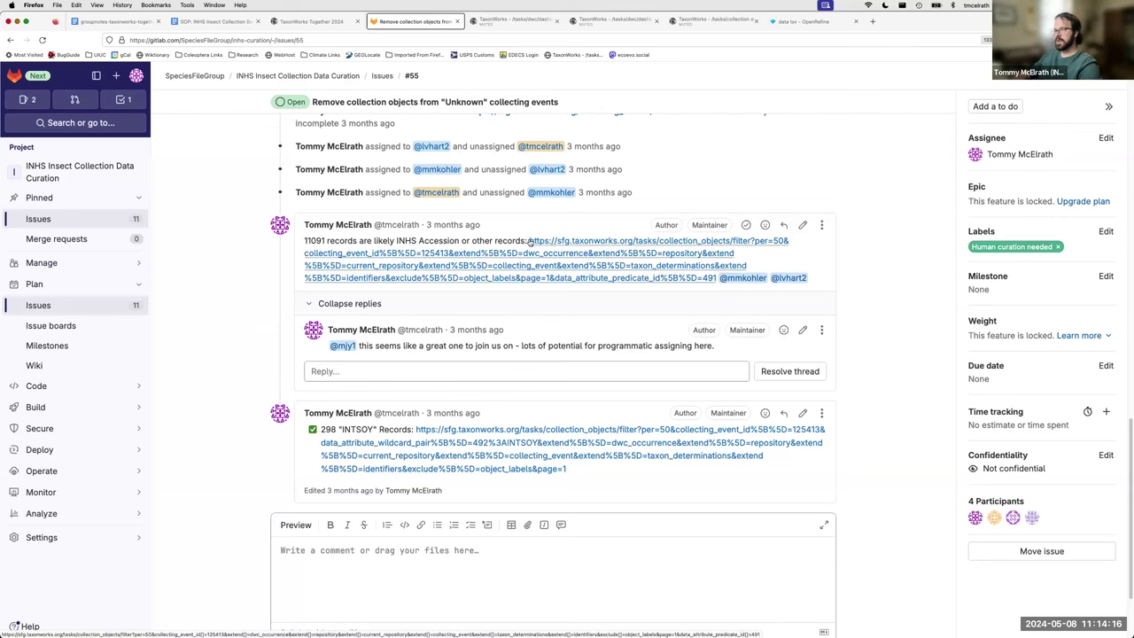
Step: Check the new archive's progress on the TaxonWorks DwC Dashboard and open the OpenRefine start page separately from the existing data tsv project
click(514, 21)
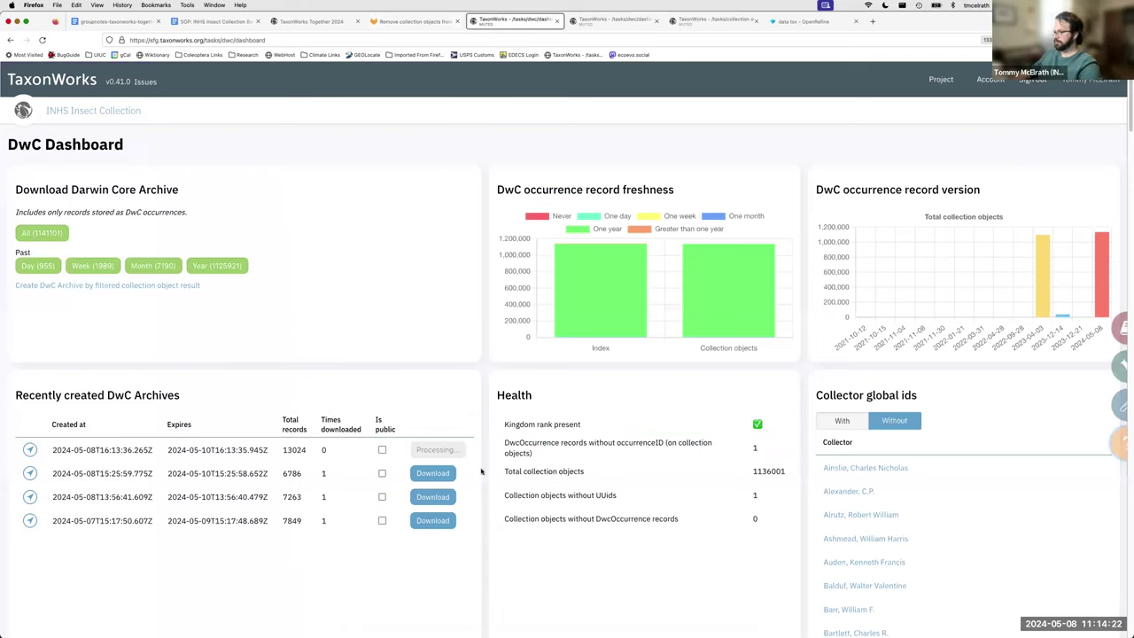
click(809, 26)
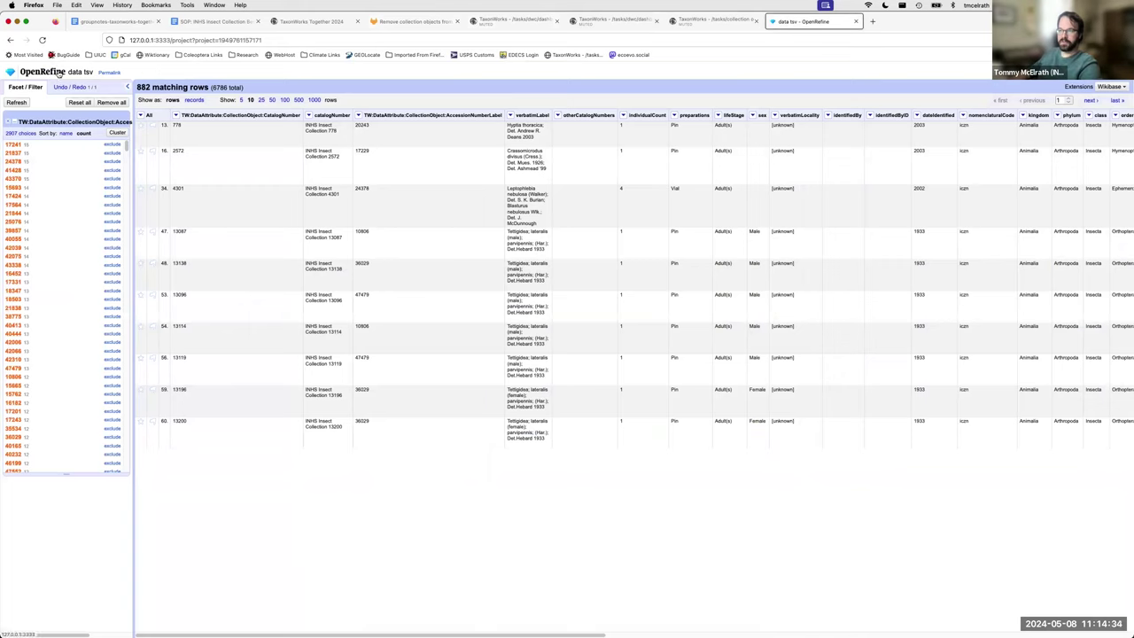
super+click(55, 74)
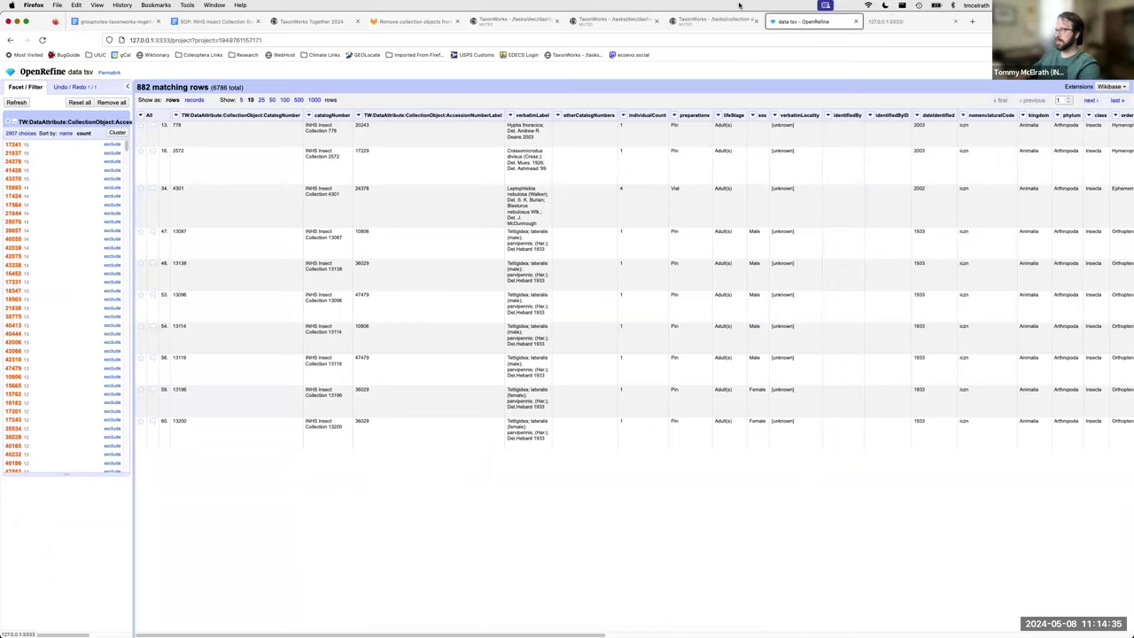
click(904, 23)
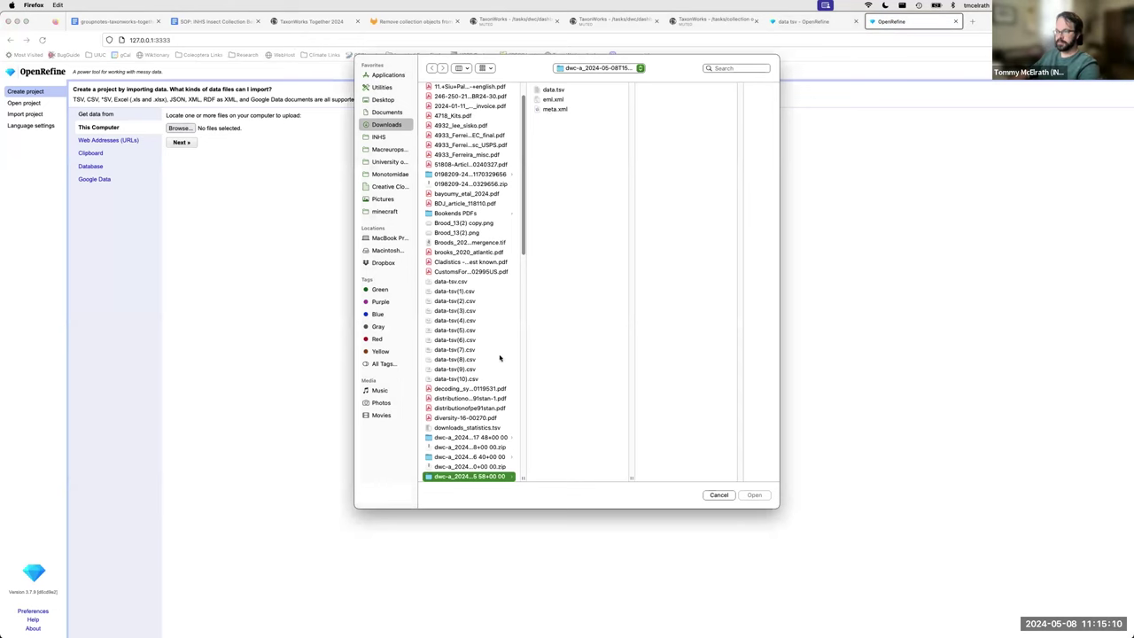
Step: Load data.tsv from the extracted dwc-a_2024-05-08T15 25 58+00 00 folder into OpenRefine's parsing preview for a new project
scroll(494, 362, down, 4)
click(476, 412)
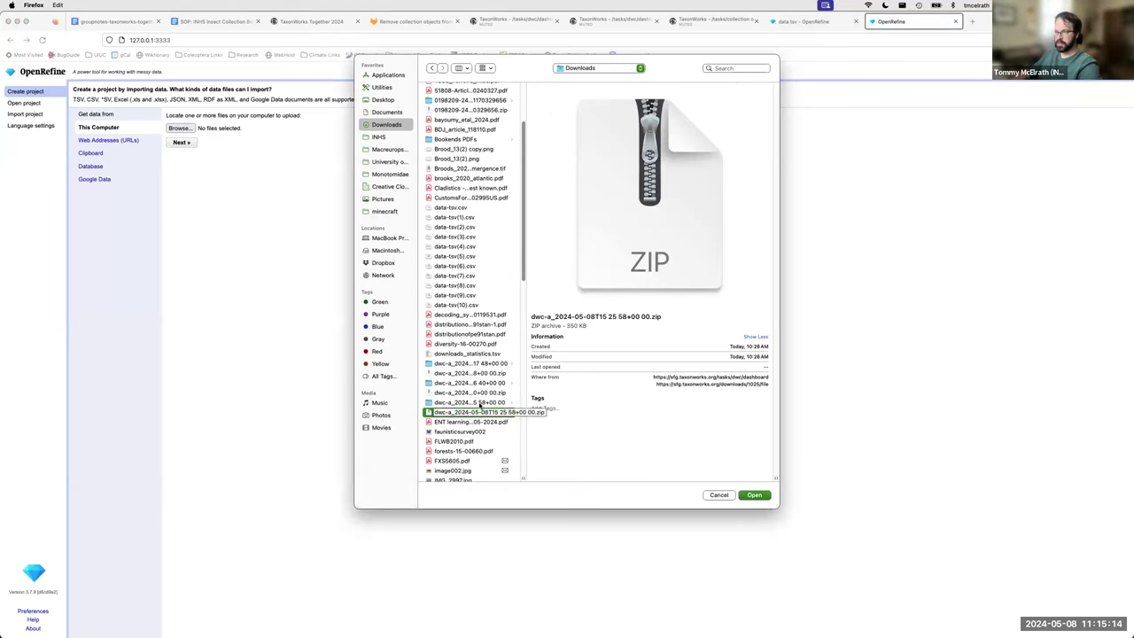
click(479, 403)
click(556, 91)
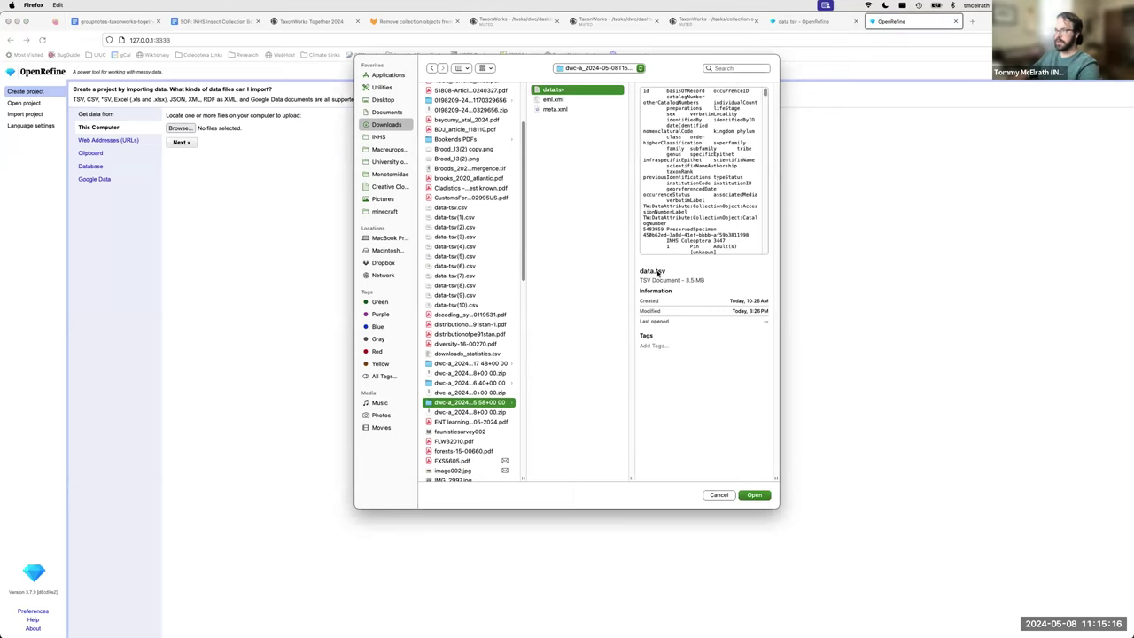
click(754, 495)
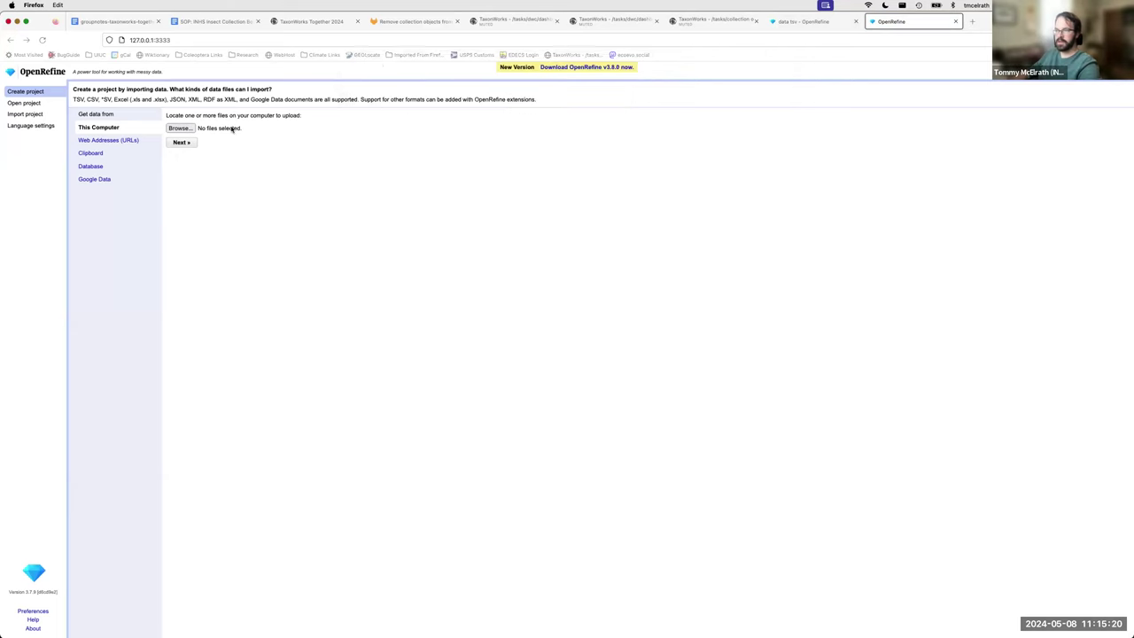
click(182, 143)
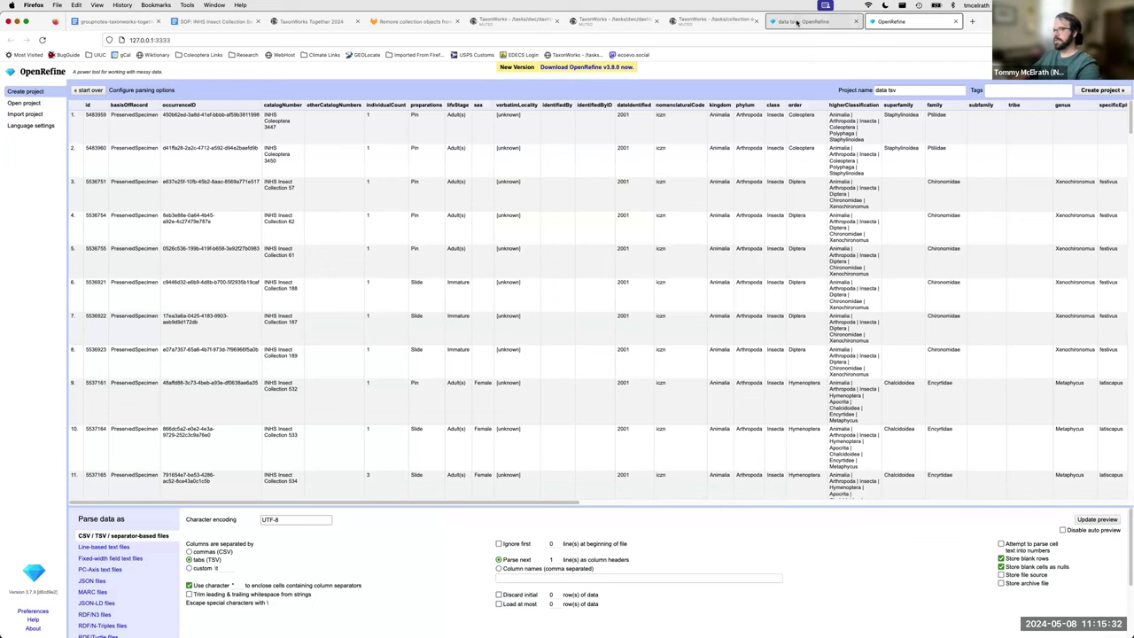
Step: Return to the existing data tsv project and add a text facet on the verbatimLabel column
click(796, 22)
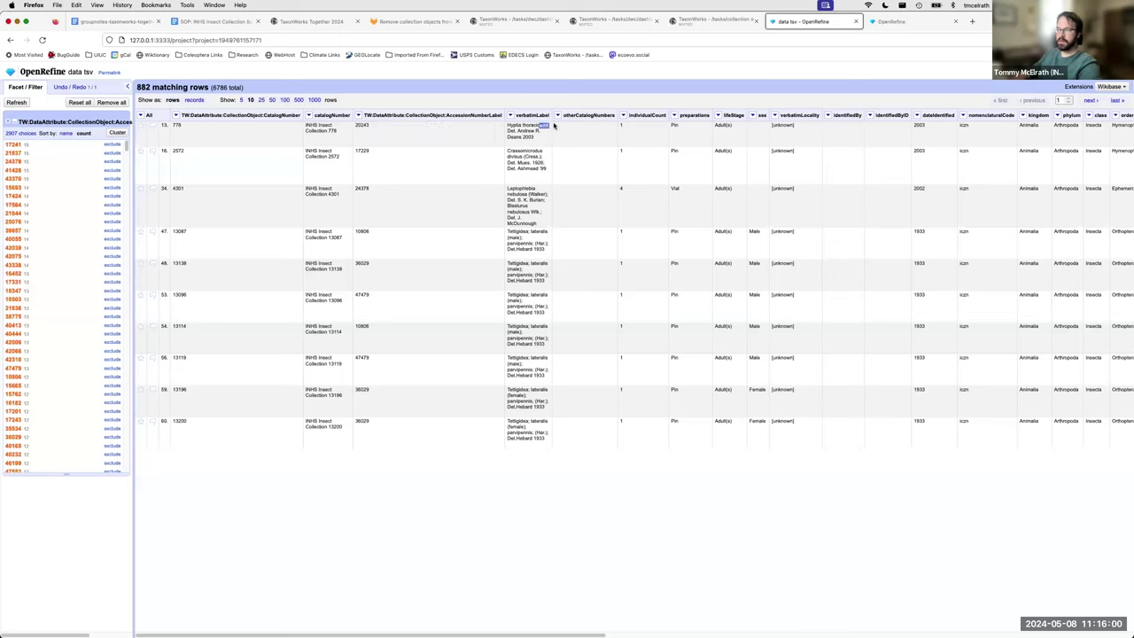
click(511, 116)
mouse_move(522, 126)
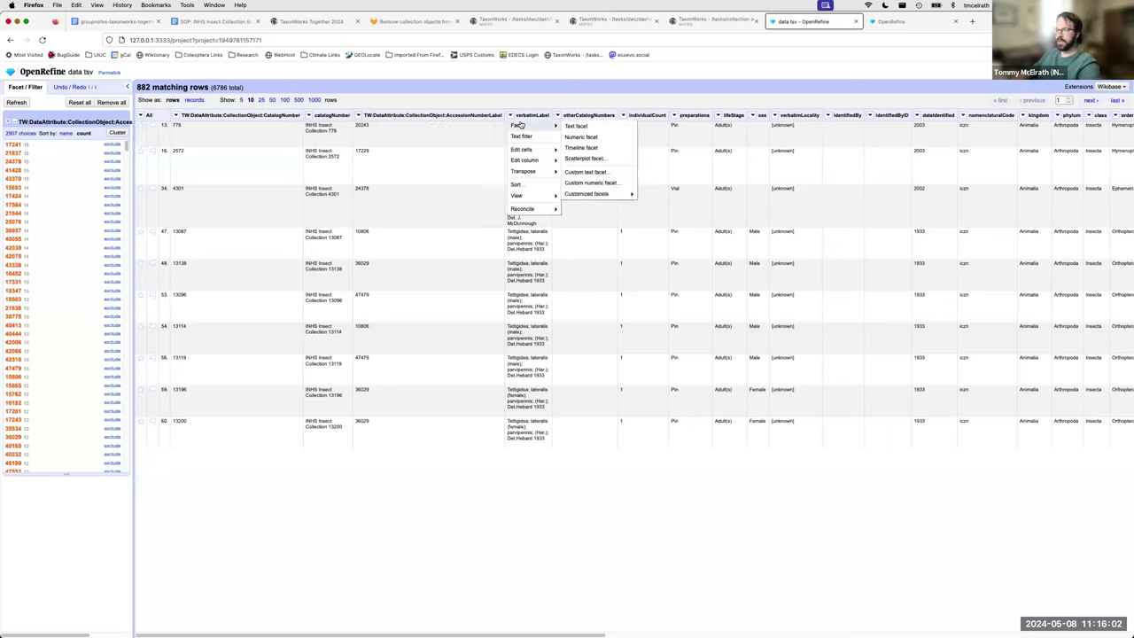
click(577, 127)
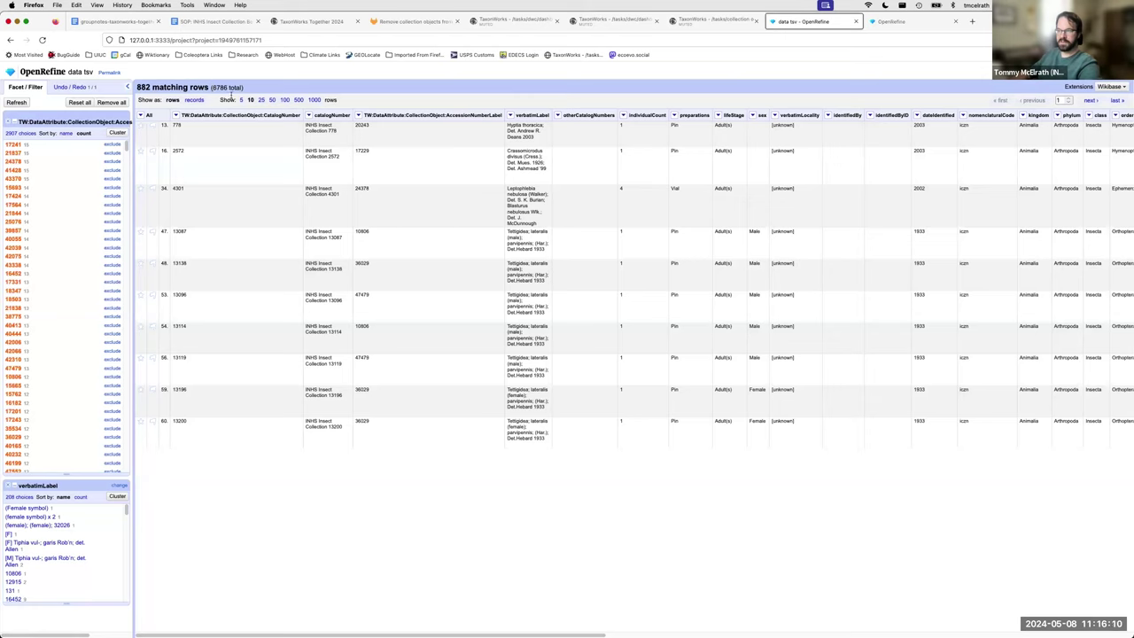
Step: Sort the verbatimLabel facet by count, enlarge it to review its values, and remove the facet
drag(71, 476, 110, 187)
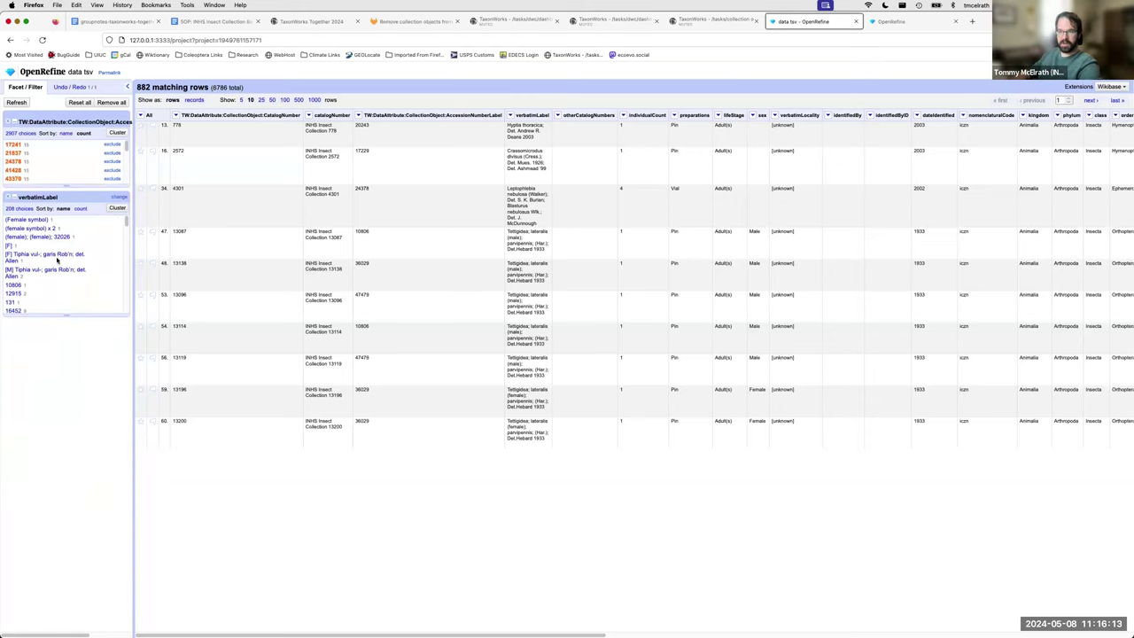
click(81, 208)
drag(65, 314, 66, 525)
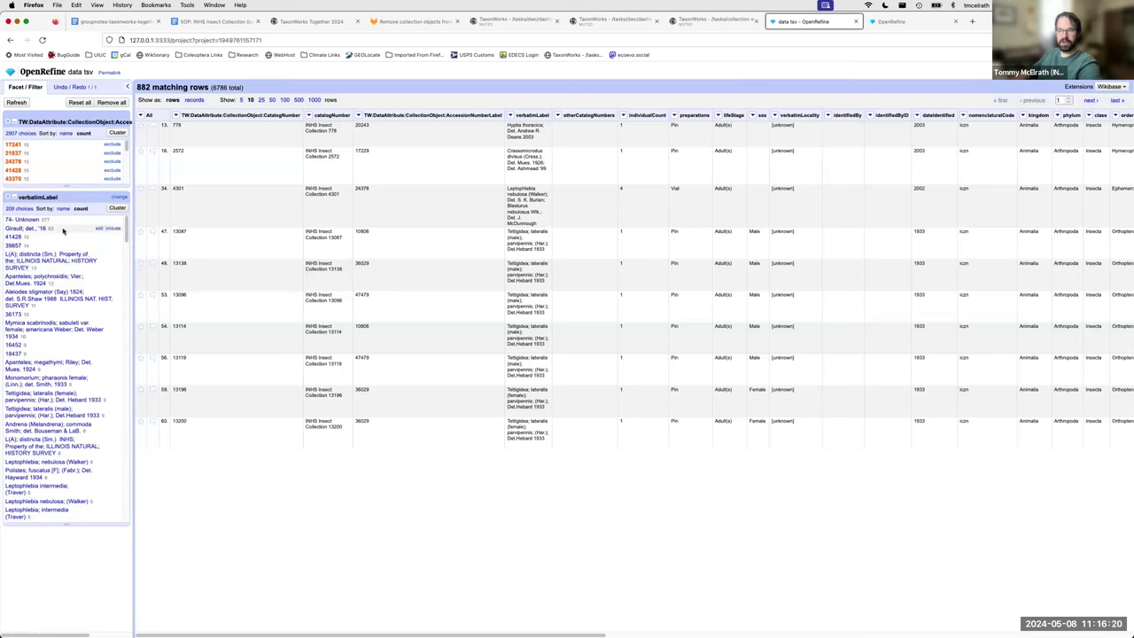
scroll(75, 288, down, 5)
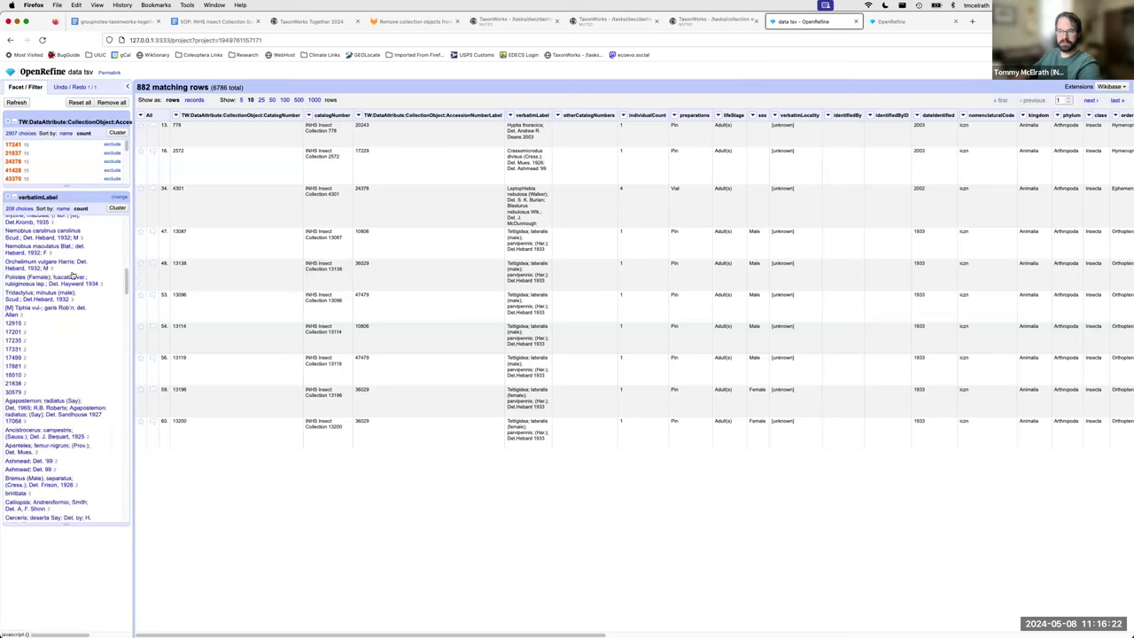
scroll(76, 306, up, 5)
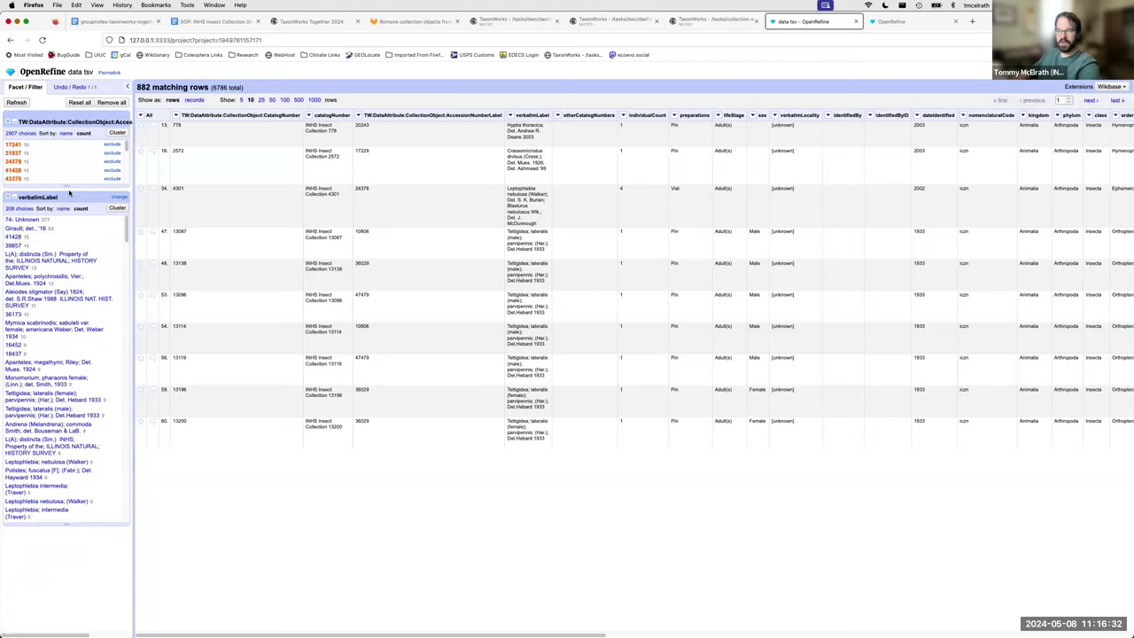
click(8, 197)
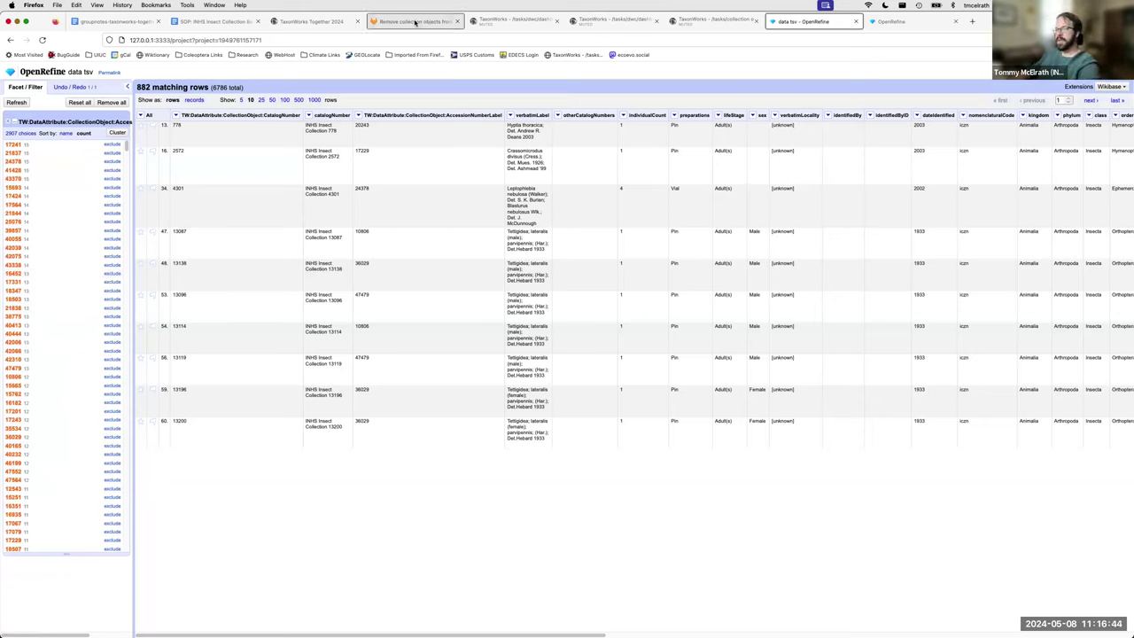
Step: Switch to the INHS Insect Collection SOP document, find the INHS Accession Ledgers section and open the scanned Accession Log 6
click(204, 21)
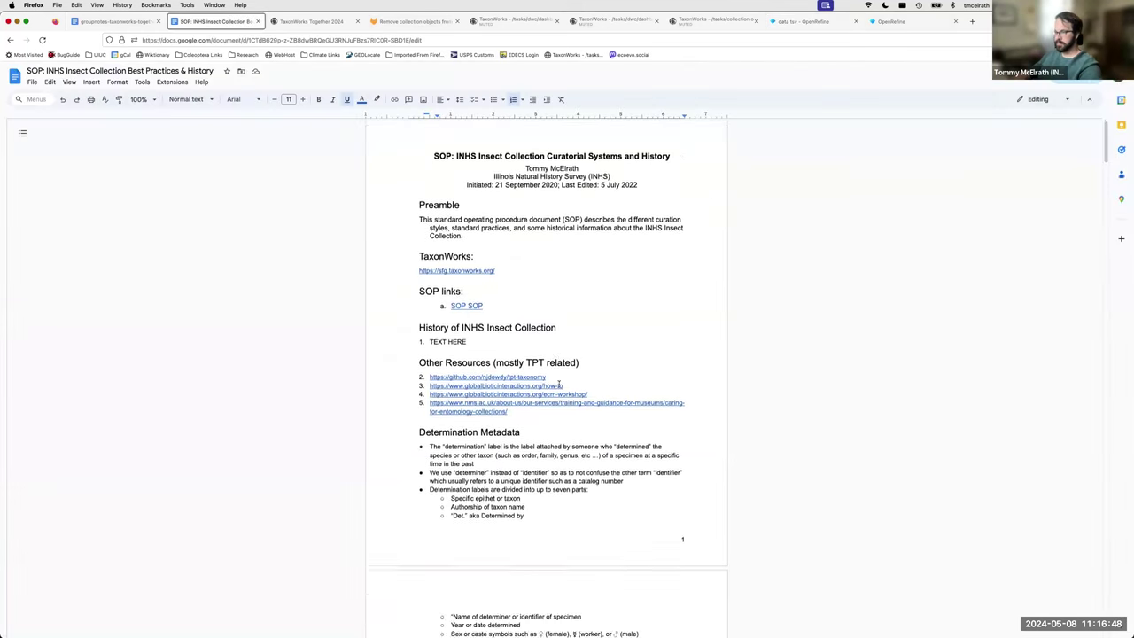
scroll(521, 282, down, 10)
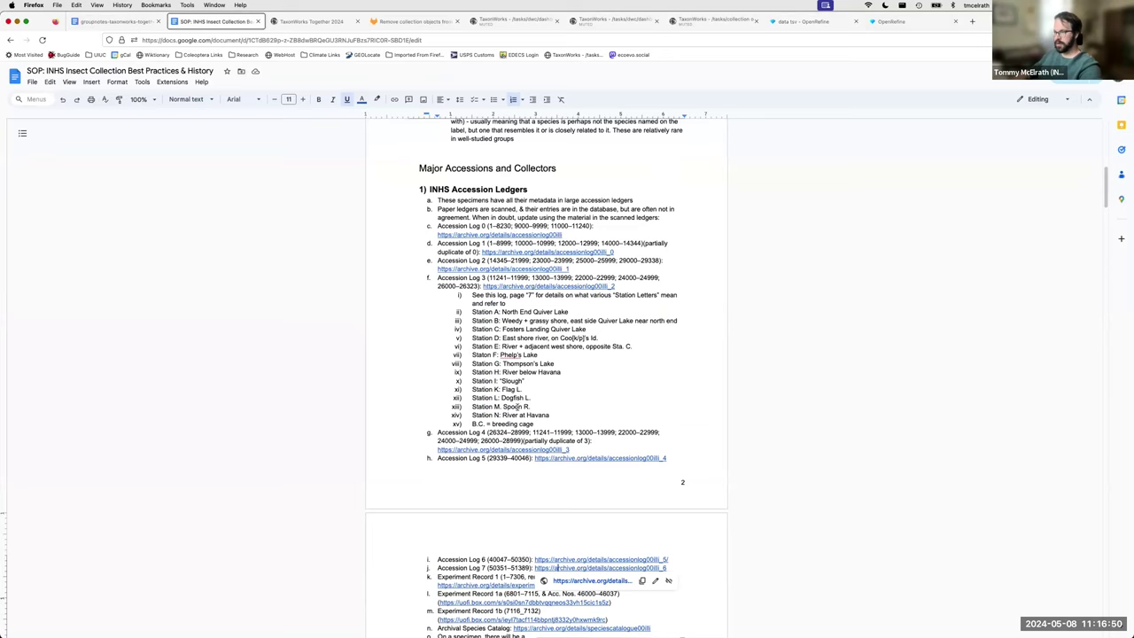
scroll(505, 406, down, 3)
scroll(567, 497, down, 1)
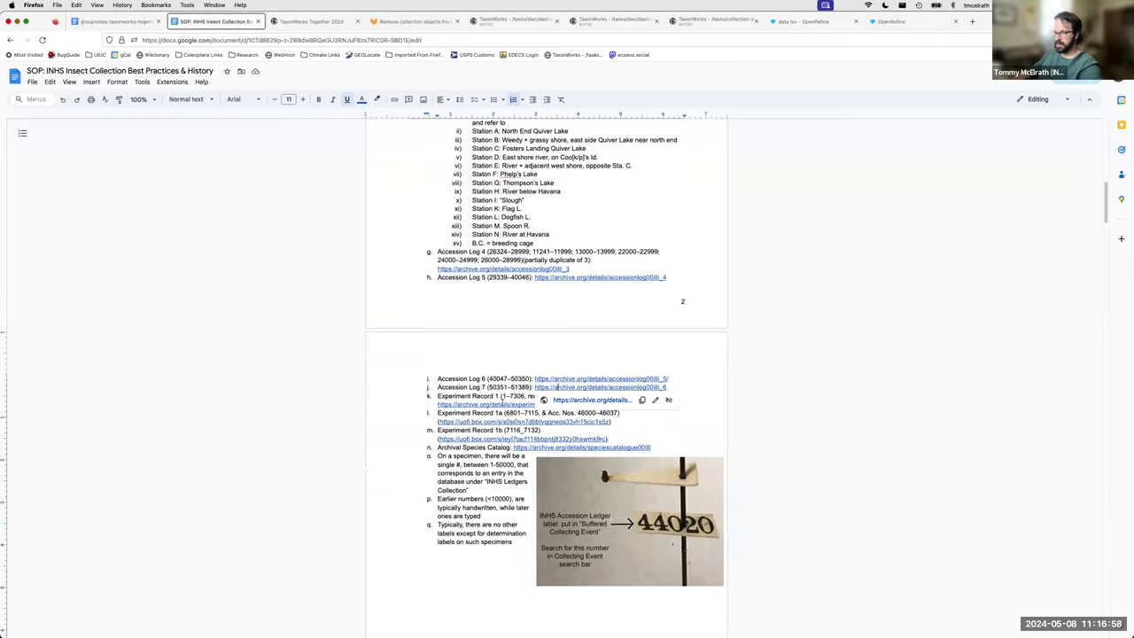
click(587, 400)
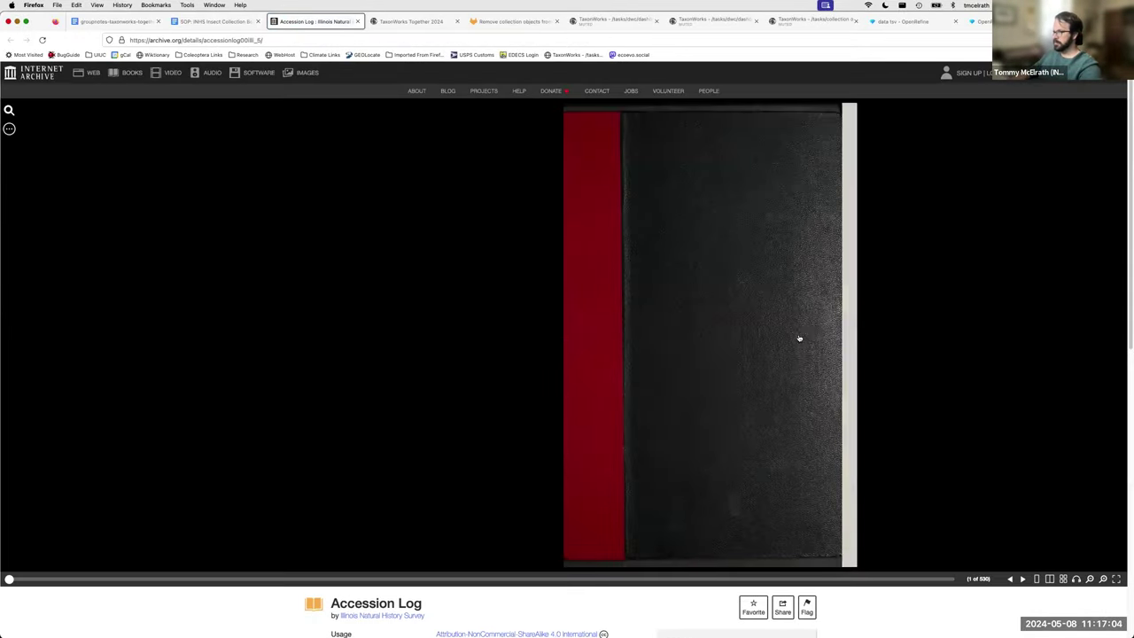
Step: Leaf through the scanned Accession Log to ledger page 1 and enlarge it to examine the accession entries and column headings
click(799, 340)
click(799, 340)
click(791, 334)
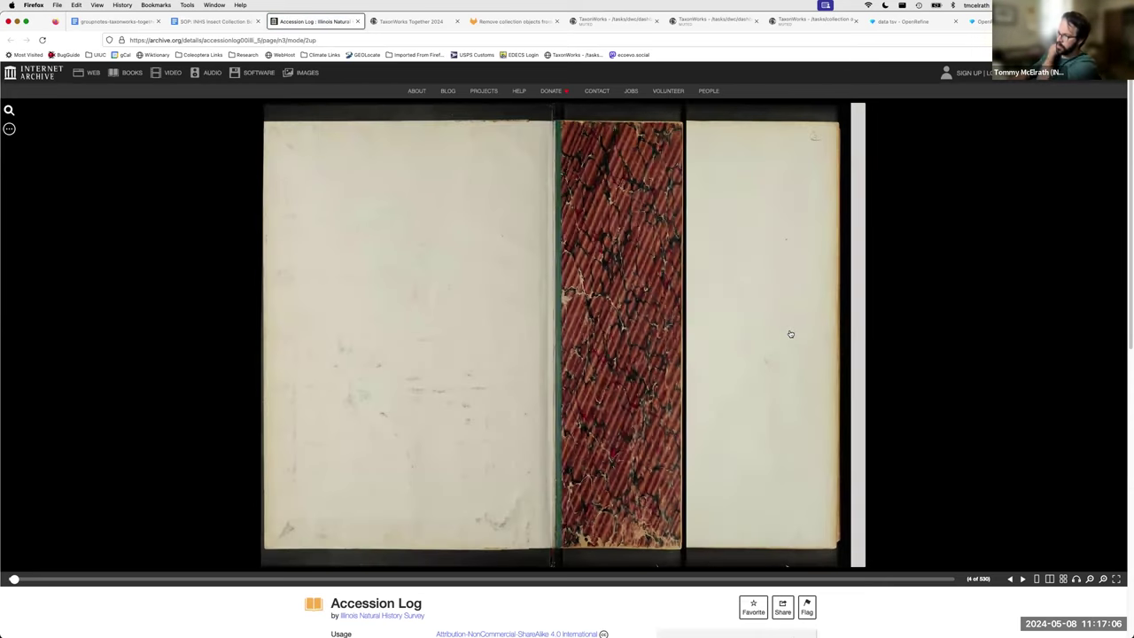
click(791, 333)
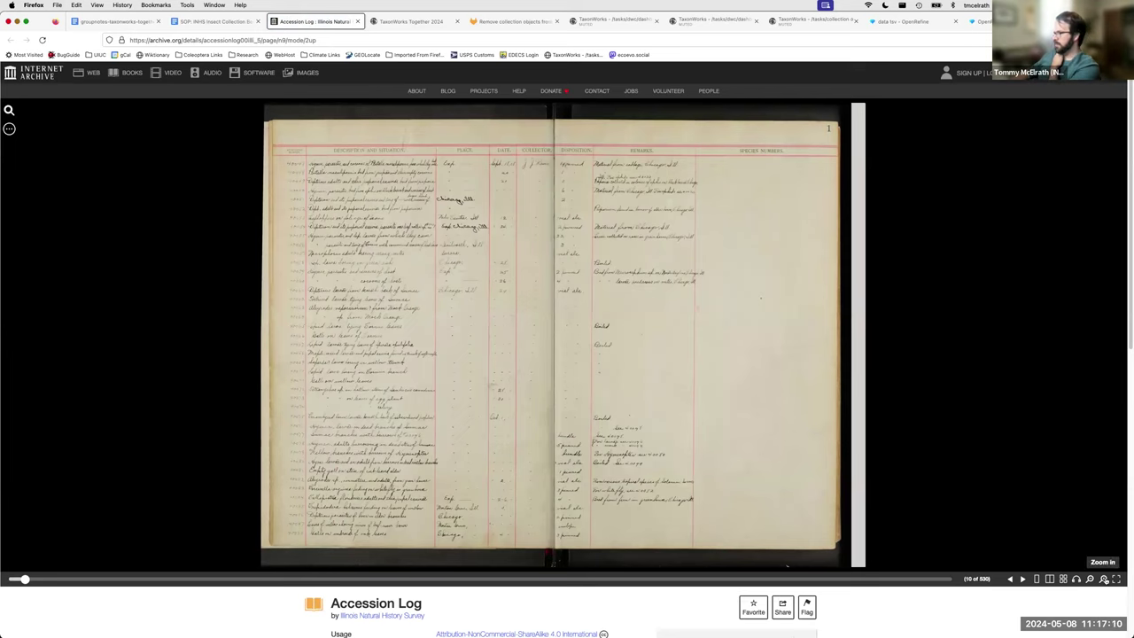
click(1103, 578)
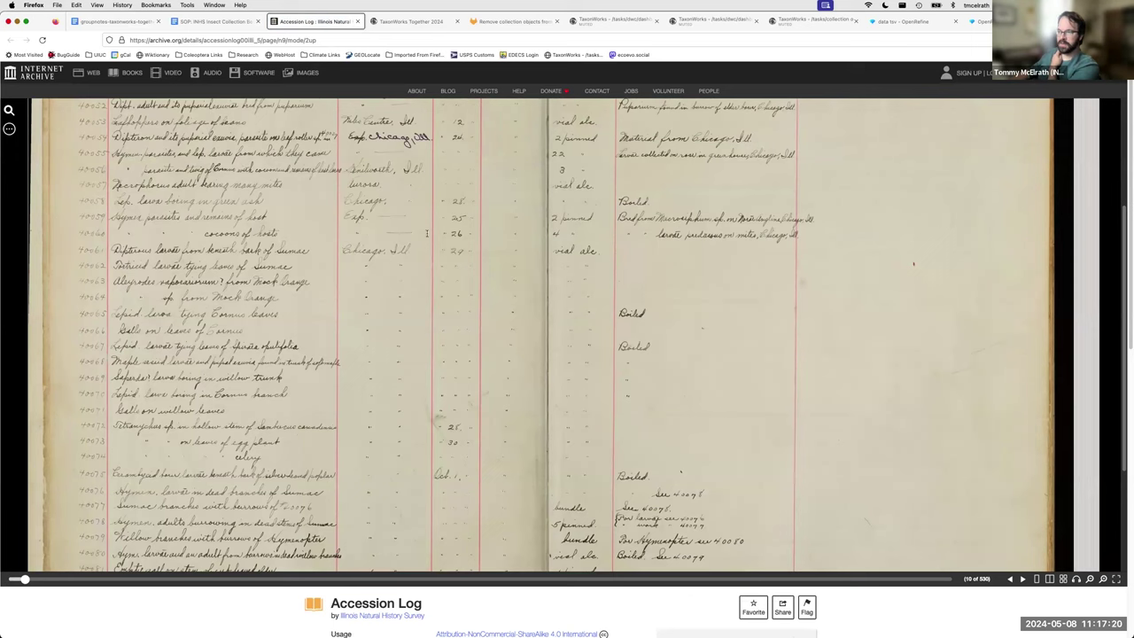
scroll(116, 227, up, 2)
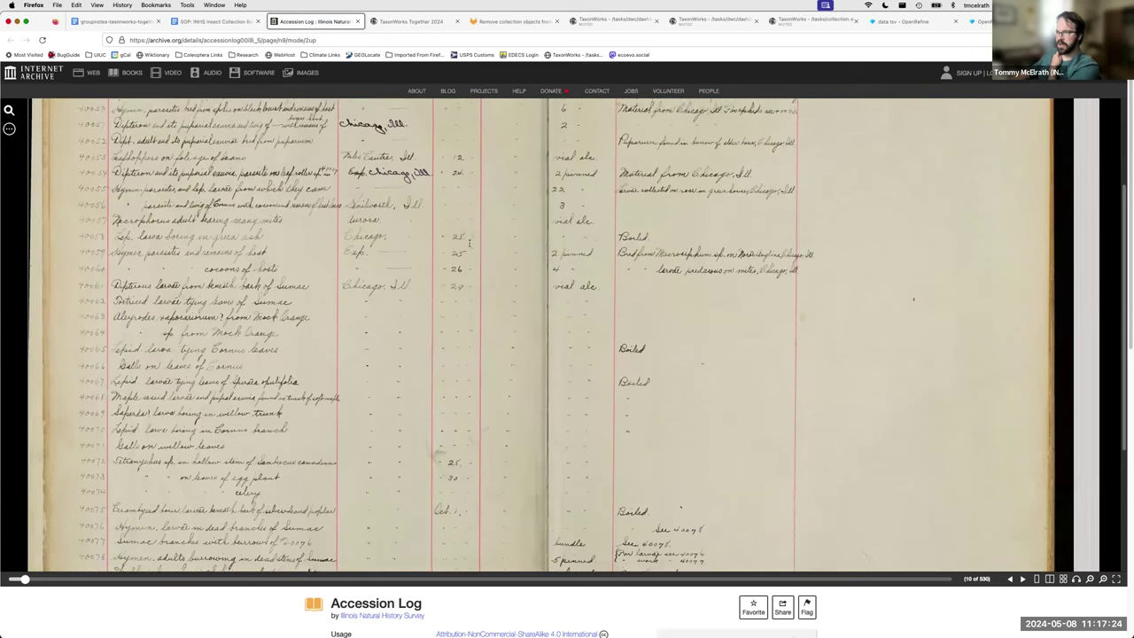
scroll(463, 230, up, 5)
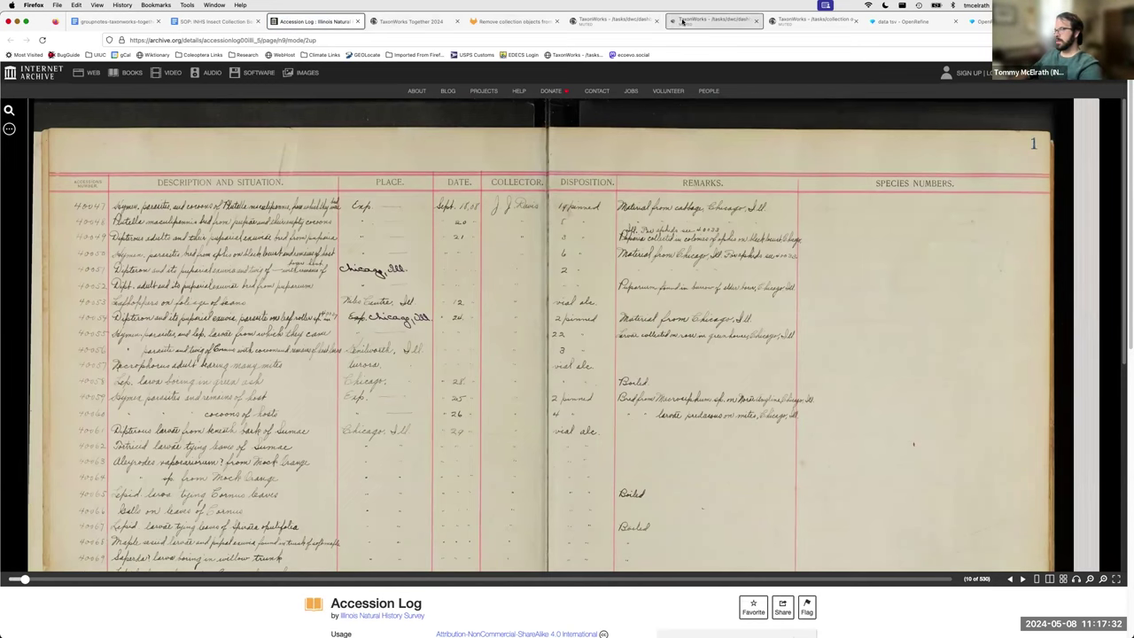
Step: Return to the data tsv project in OpenRefine and examine the AccessionNumberLabel facet values sorted by count
click(914, 23)
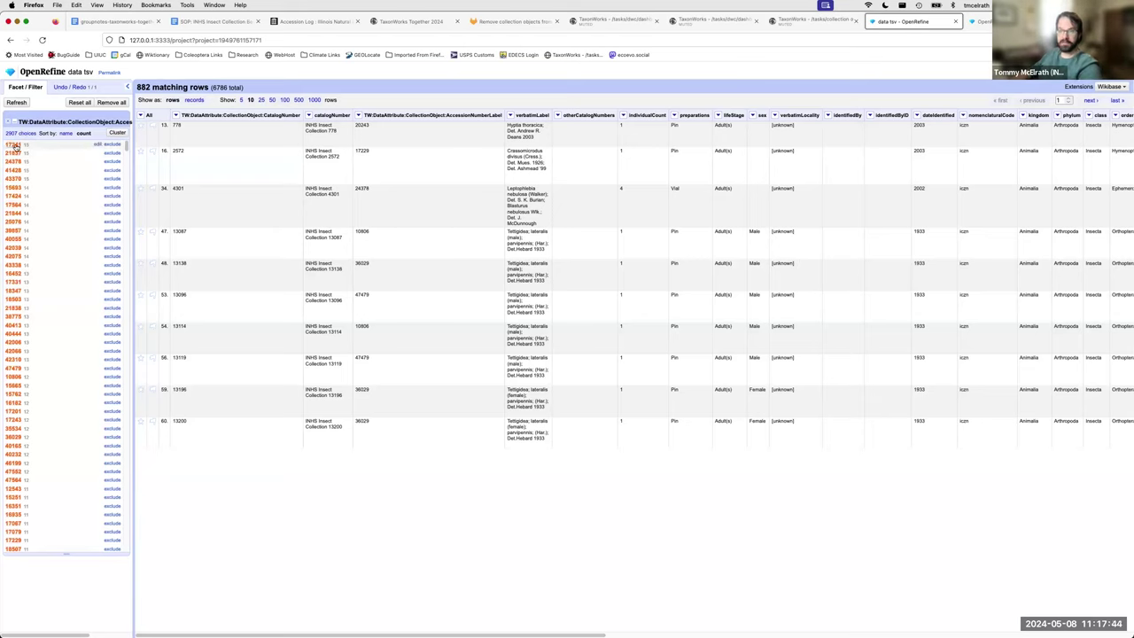
scroll(70, 155, down, 2)
scroll(55, 263, up, 2)
scroll(53, 271, up, 1)
scroll(74, 190, down, 2)
scroll(73, 219, down, 2)
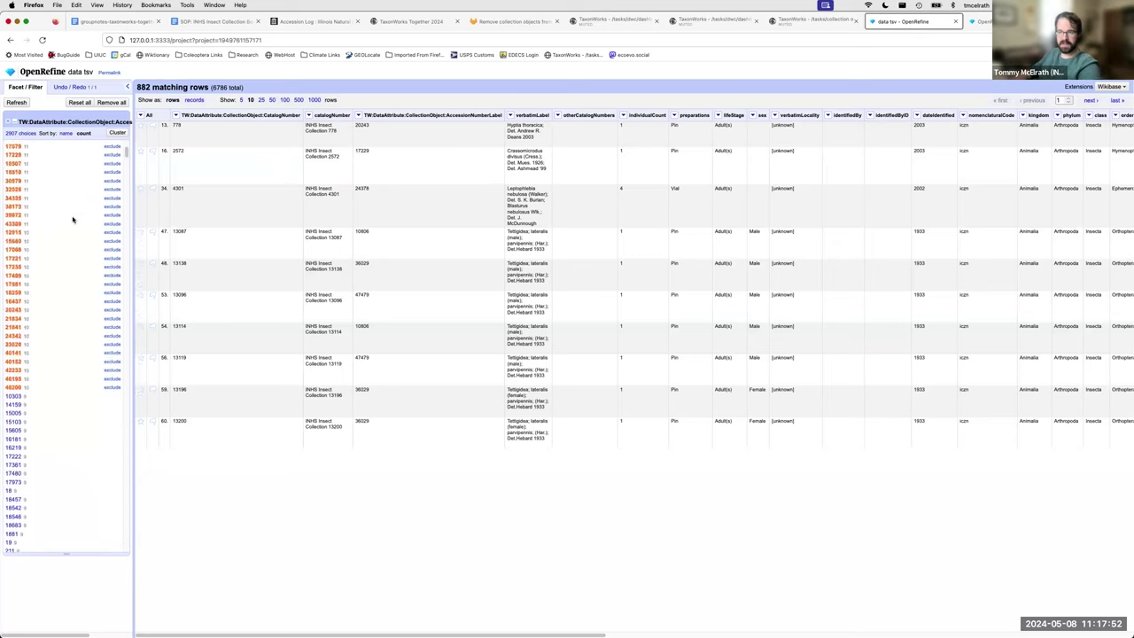
scroll(53, 369, down, 1)
scroll(53, 369, up, 3)
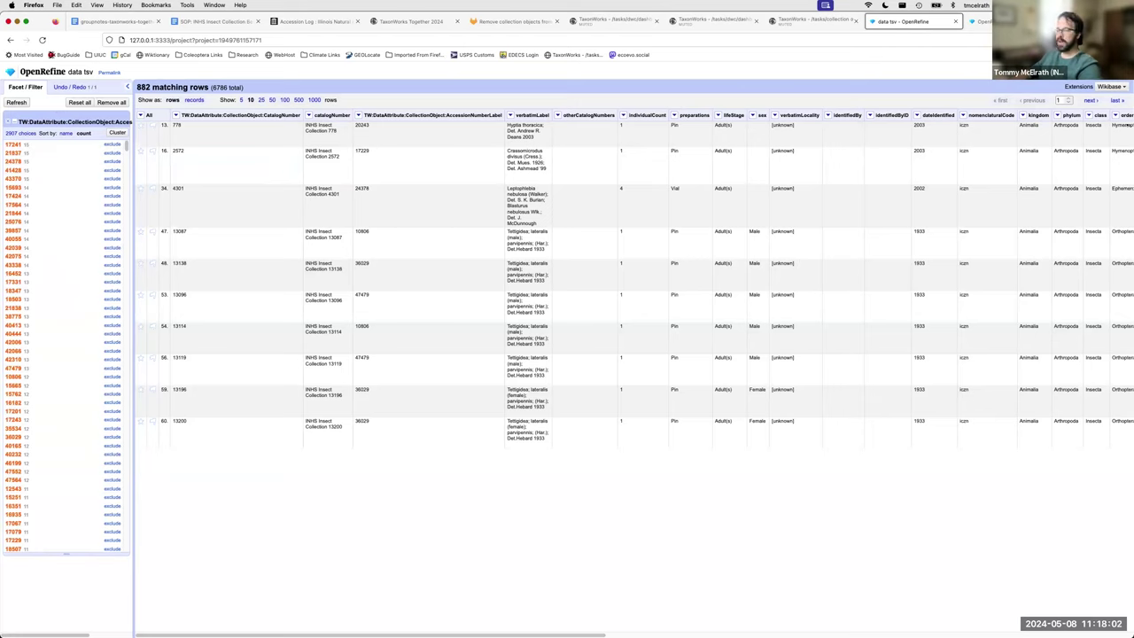
Step: Export the matching OpenRefine rows as comma-separated values and open data-tsv(11).csv in Numbers
click(1063, 72)
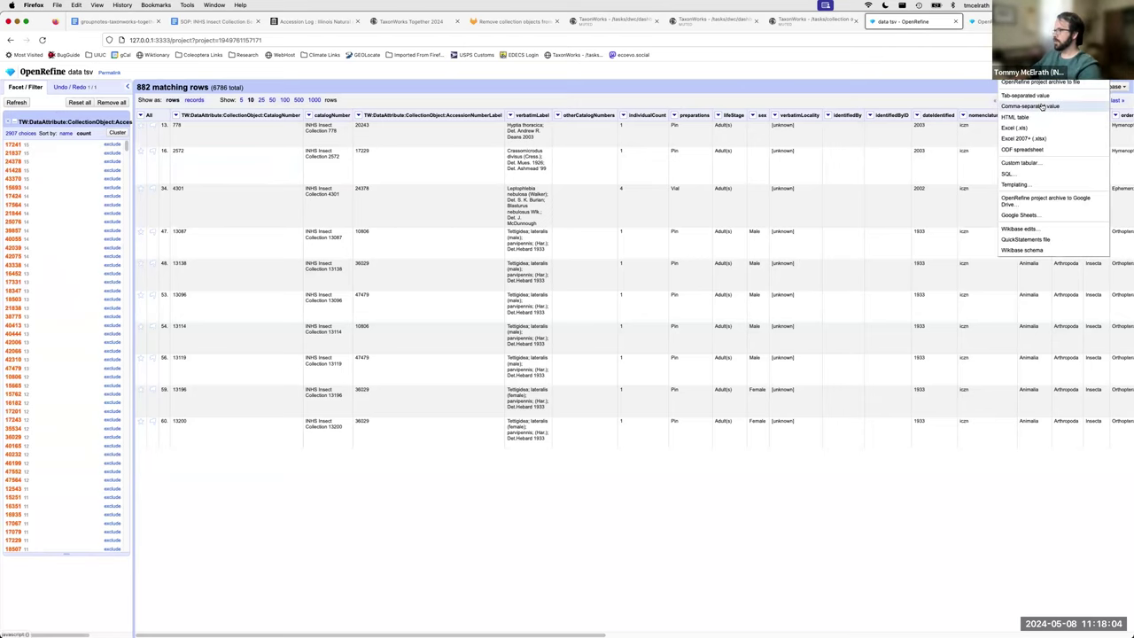
click(1041, 107)
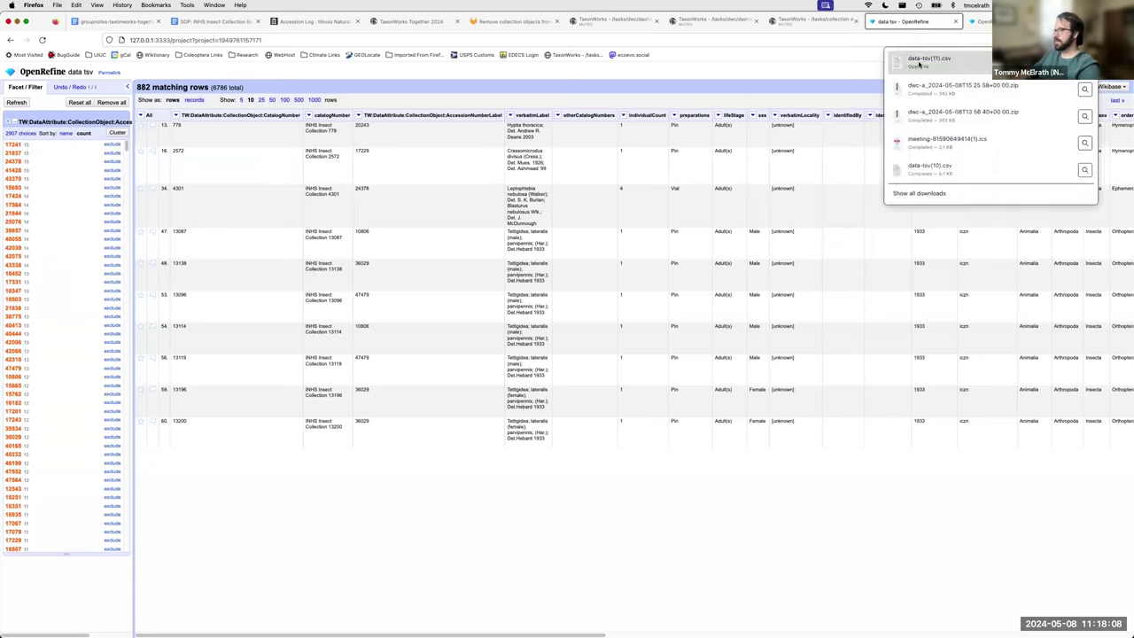
click(922, 62)
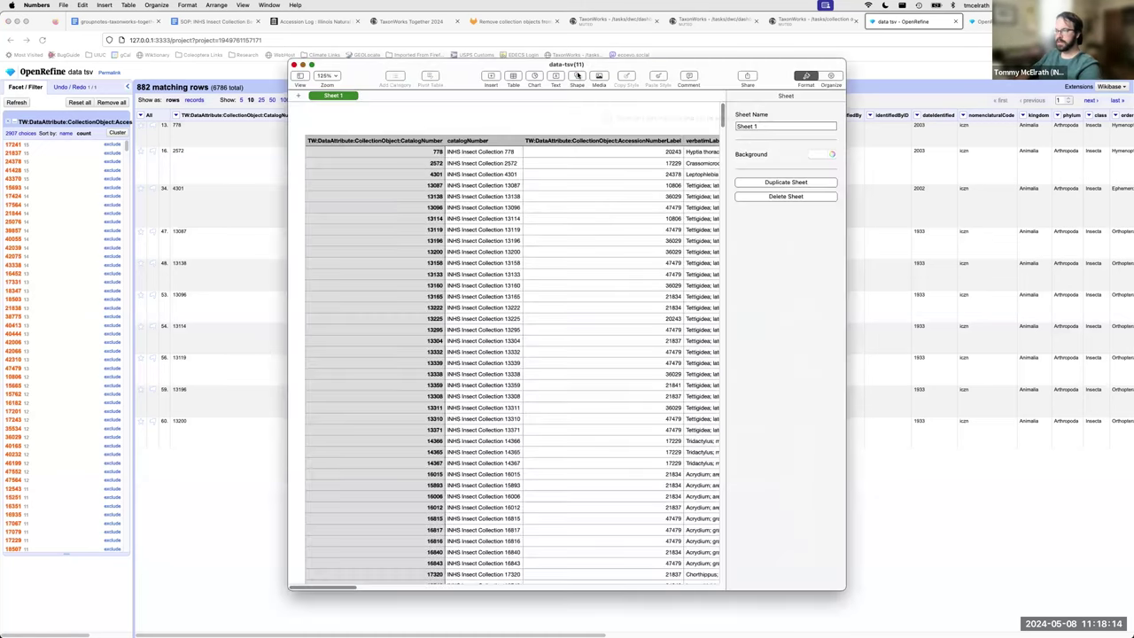
Step: Arrange the data-tsv(11) spreadsheet window beside the OpenRefine project so the AccessionNumberLabel column is in view
key(ctrl+alt+Right)
drag(568, 101, 676, 102)
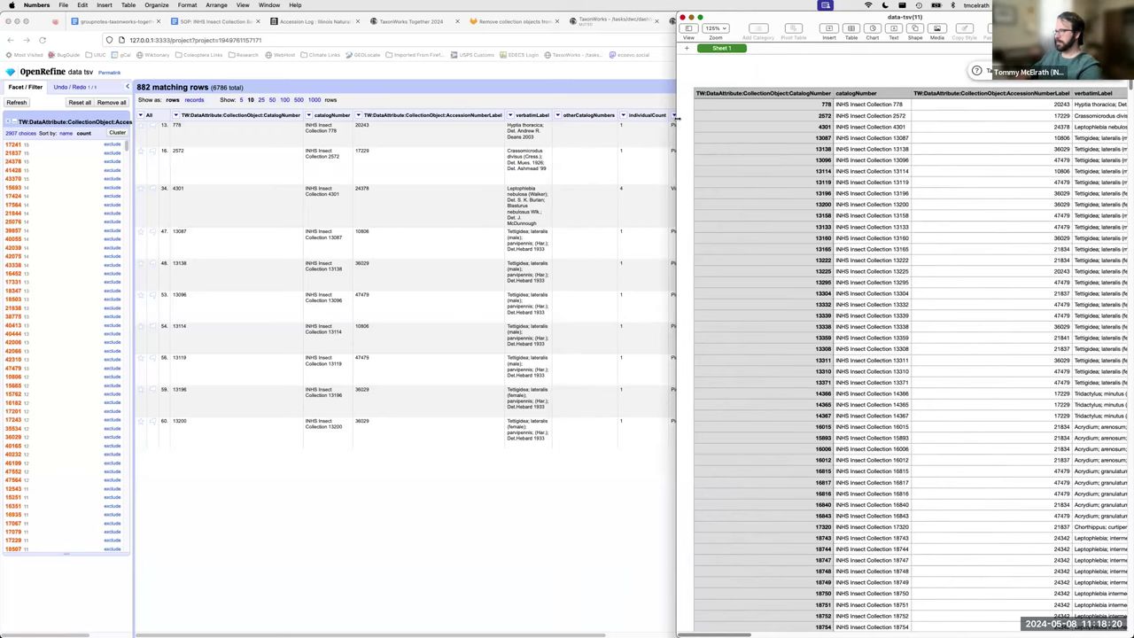
click(972, 92)
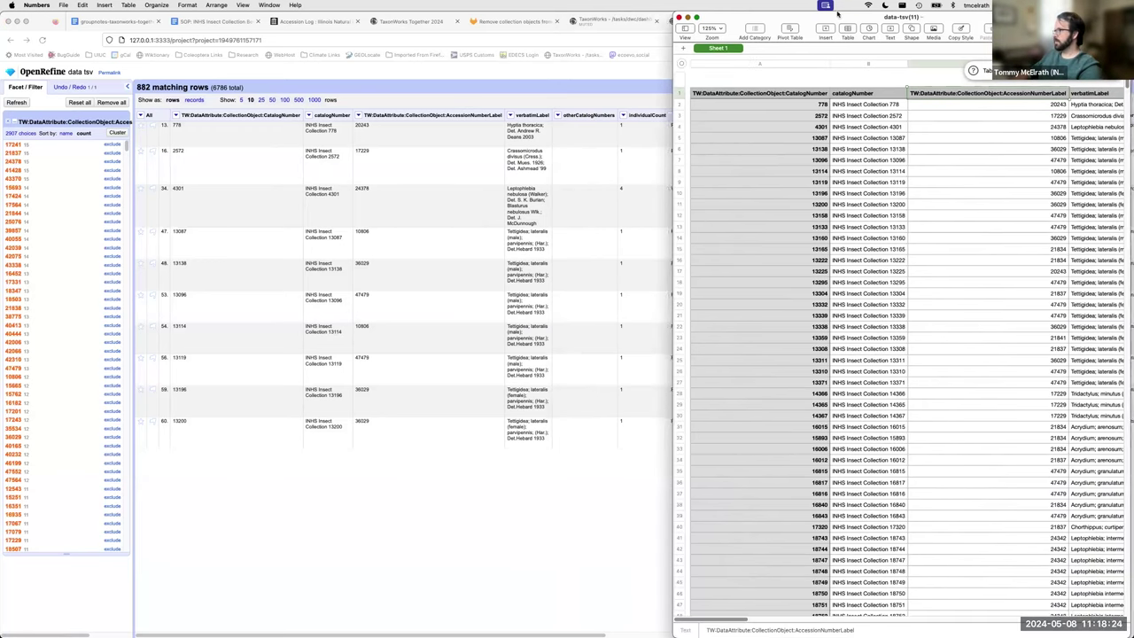
drag(937, 19, 835, 20)
Step: Sort the spreadsheet in ascending order by the TW:DataAttribute:CollectionObject:AccessionNumberLabel column
click(858, 65)
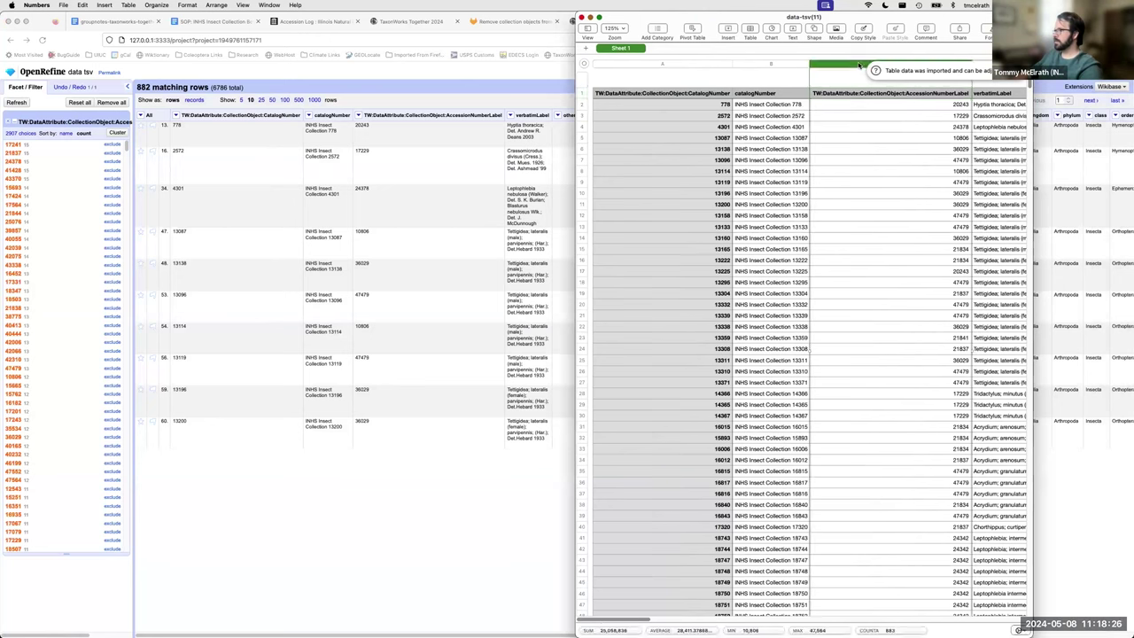
right_click(858, 64)
click(820, 186)
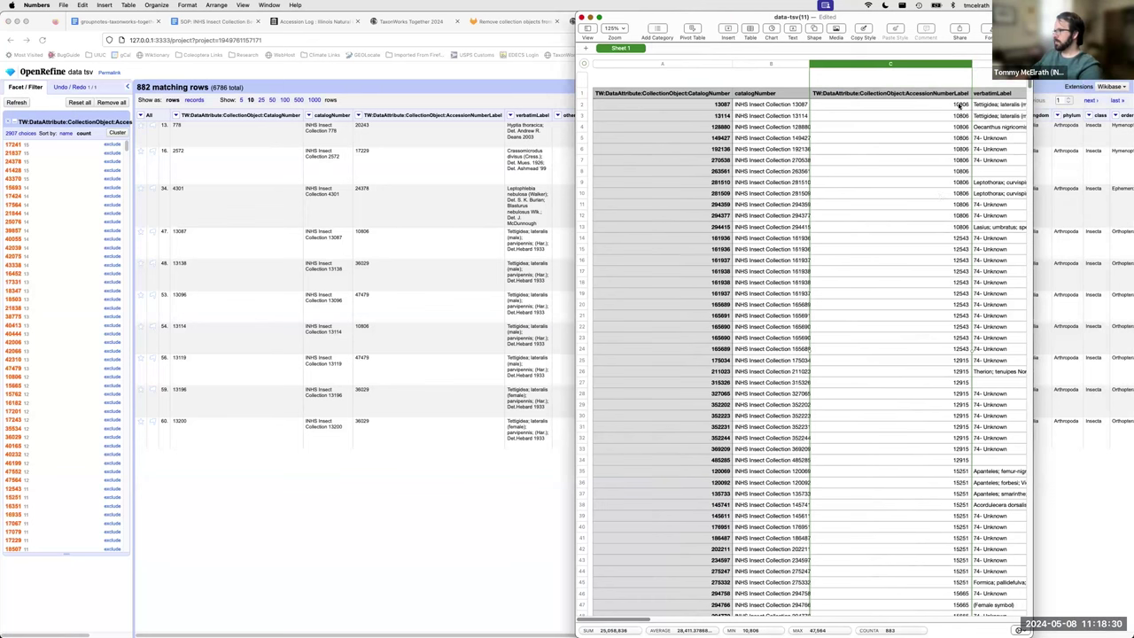
Step: Select the catalogNumber cells of all rows with accession number 10806
click(959, 106)
click(791, 105)
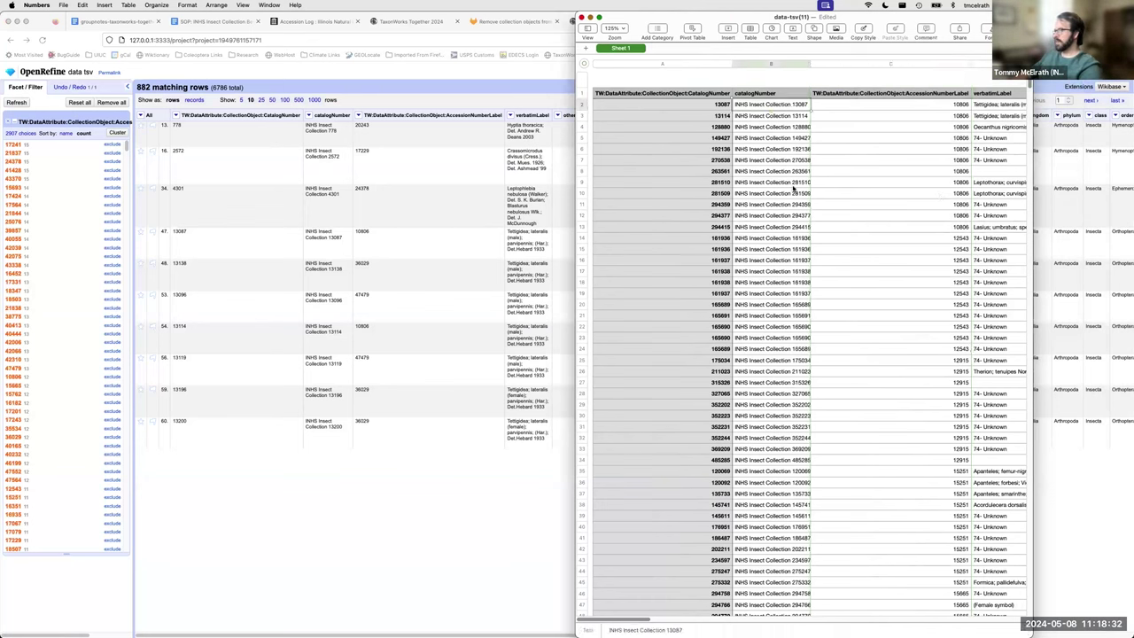
shift+click(794, 228)
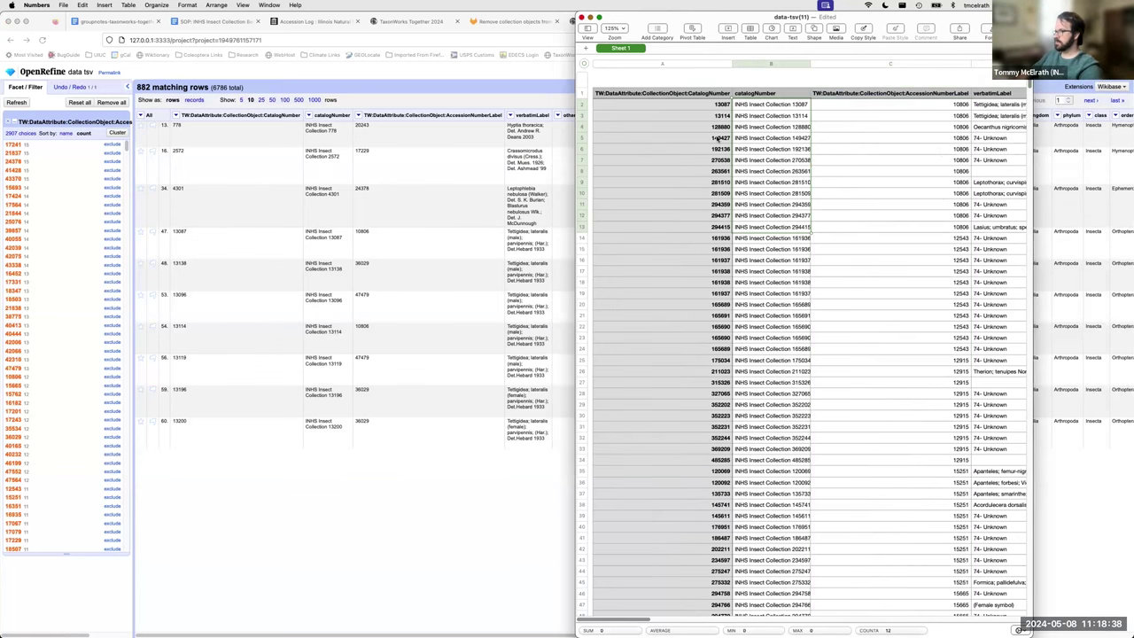
Step: Move the spreadsheet window aside and open the Collection object match task in TaxonWorks
key(ctrl+alt+Right)
key(ctrl+alt+Right)
key(ctrl+alt+Right)
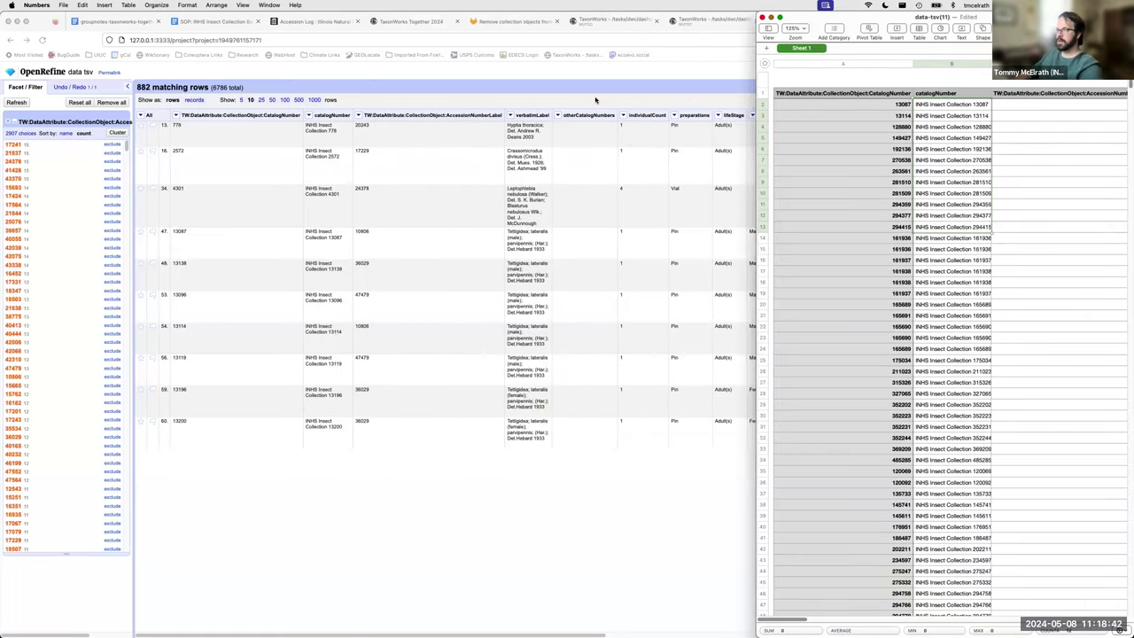
click(719, 107)
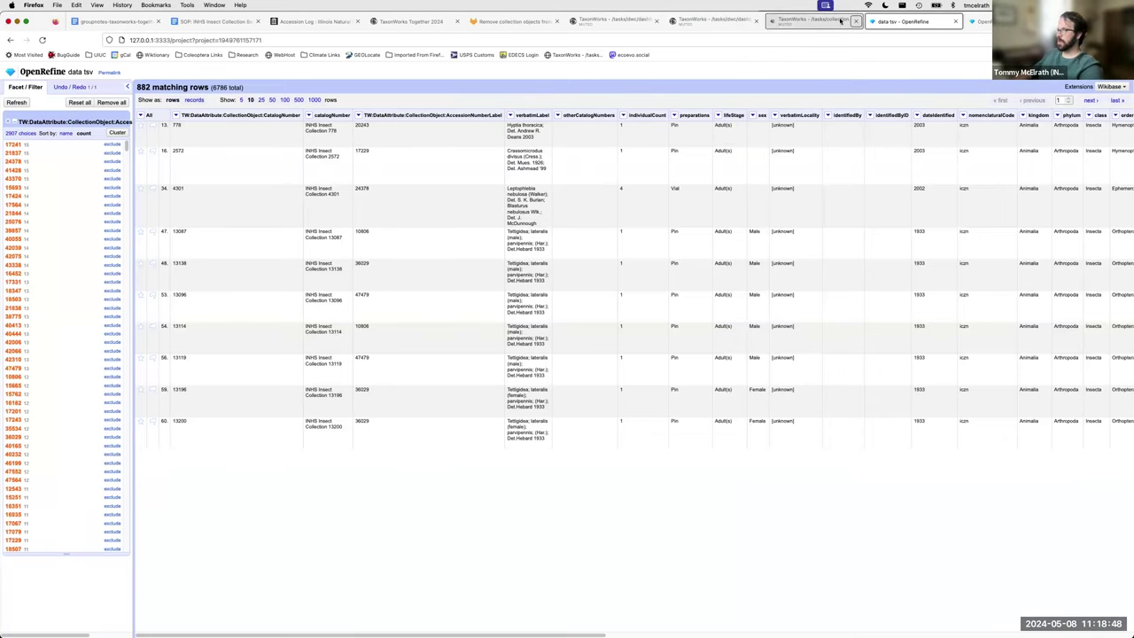
click(803, 23)
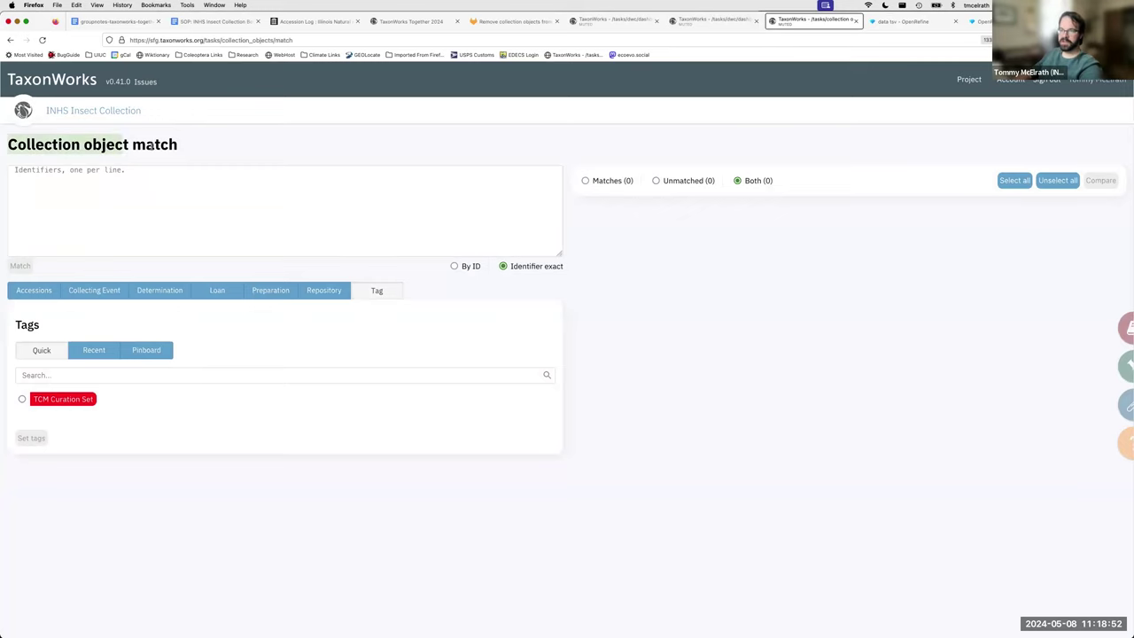
Step: Open the filtered TaxonWorks collection objects linked in the accession records comment of the GitLab "Unknown" collecting events issue
click(709, 21)
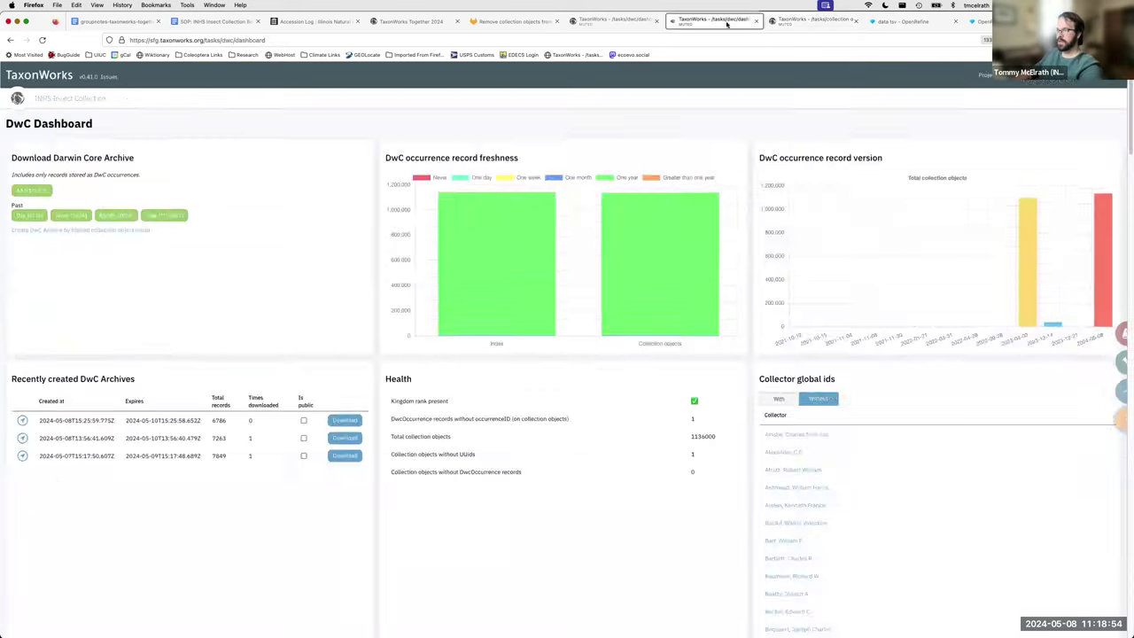
click(603, 22)
key(ctrl+shift+Tab)
key(ctrl+shift+Tab)
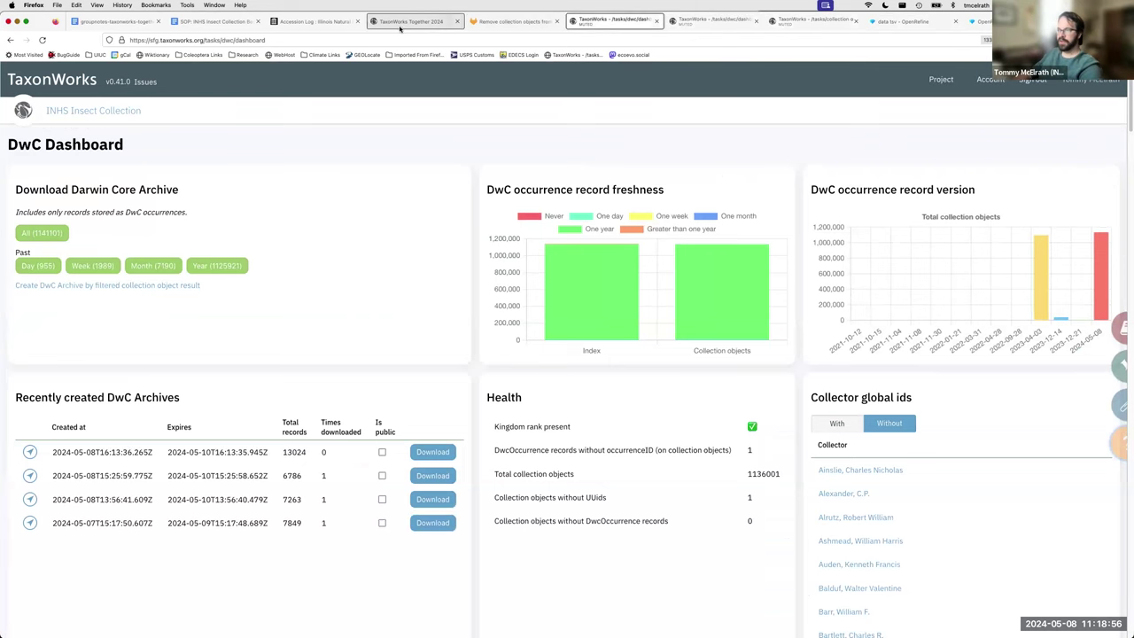
click(514, 21)
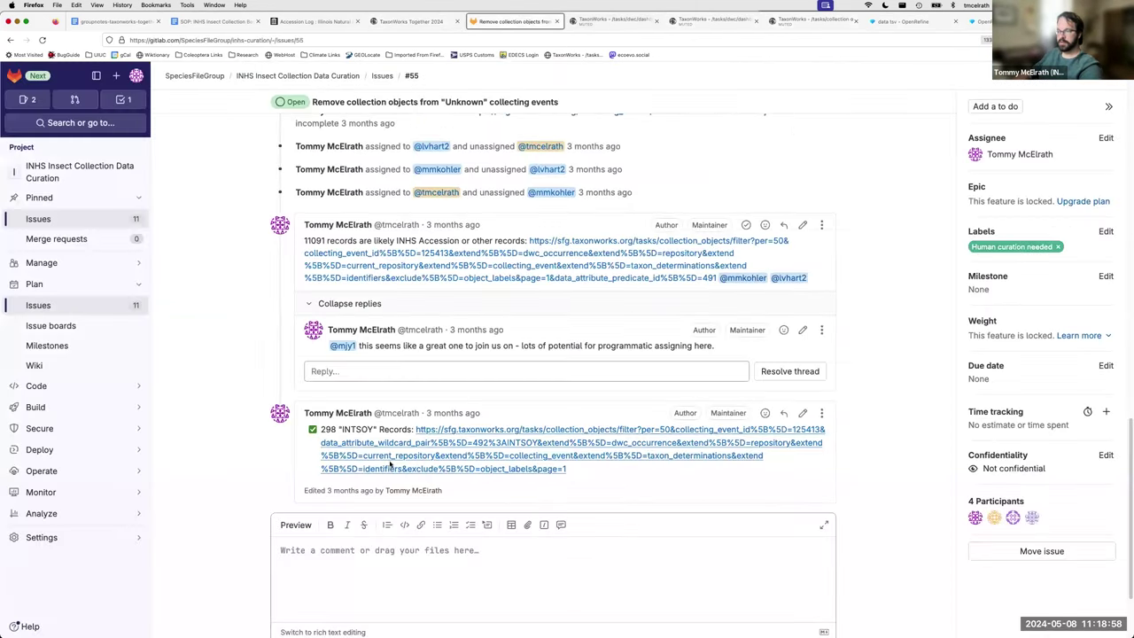
click(472, 255)
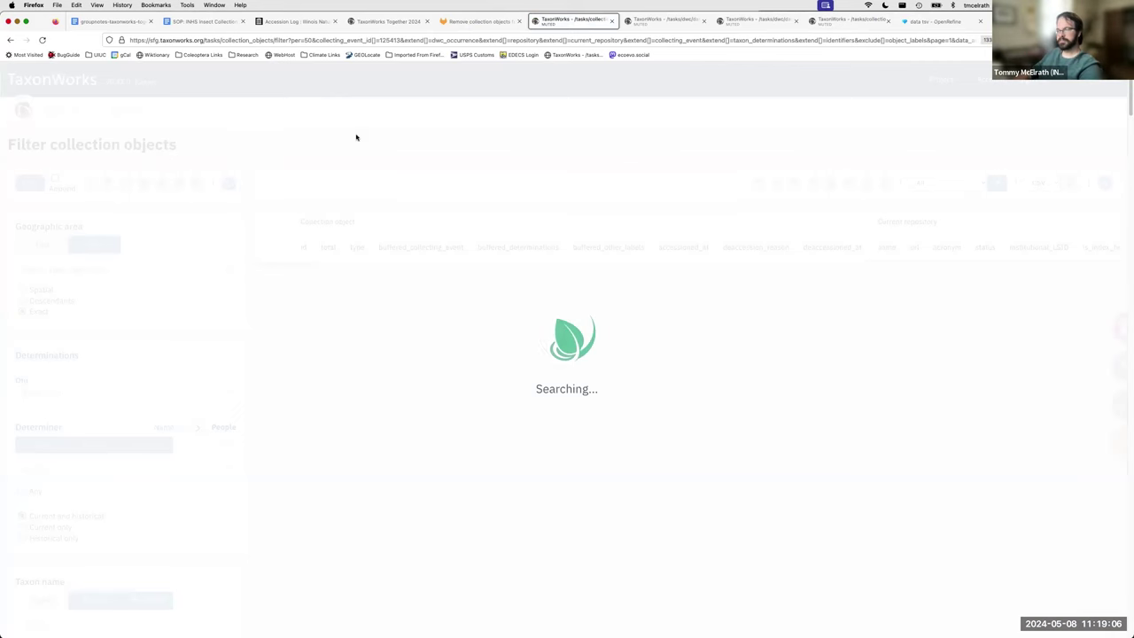
Step: Select the first three collection objects in the filter results and send them to Collection object match through the radial linker
scroll(266, 221, down, 2)
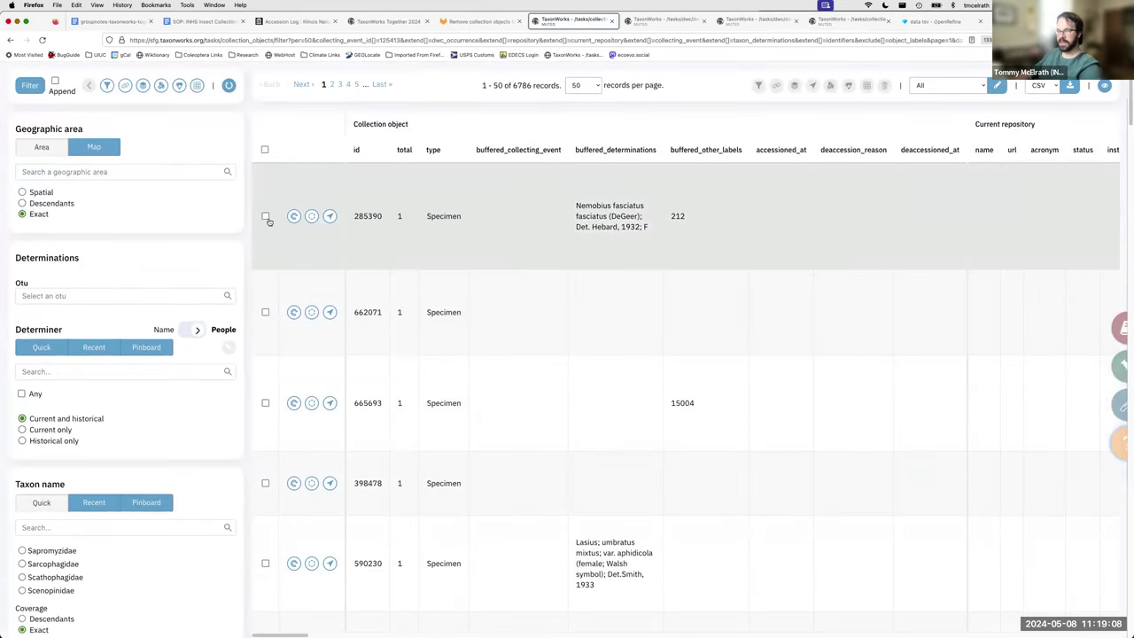
click(265, 216)
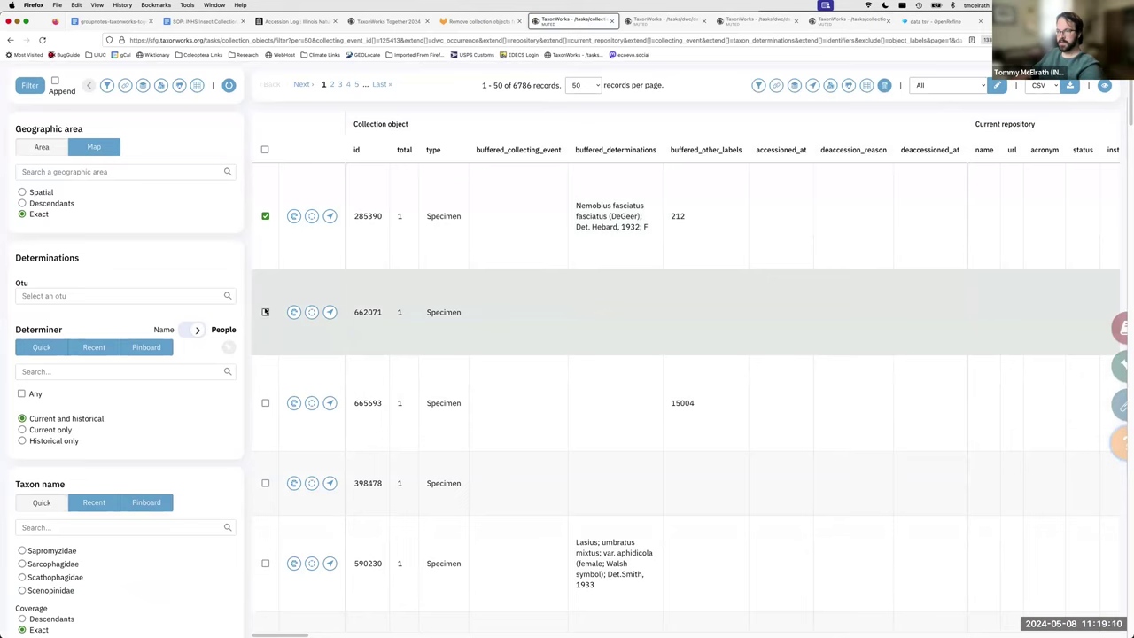
click(265, 312)
scroll(820, 298, up, 2)
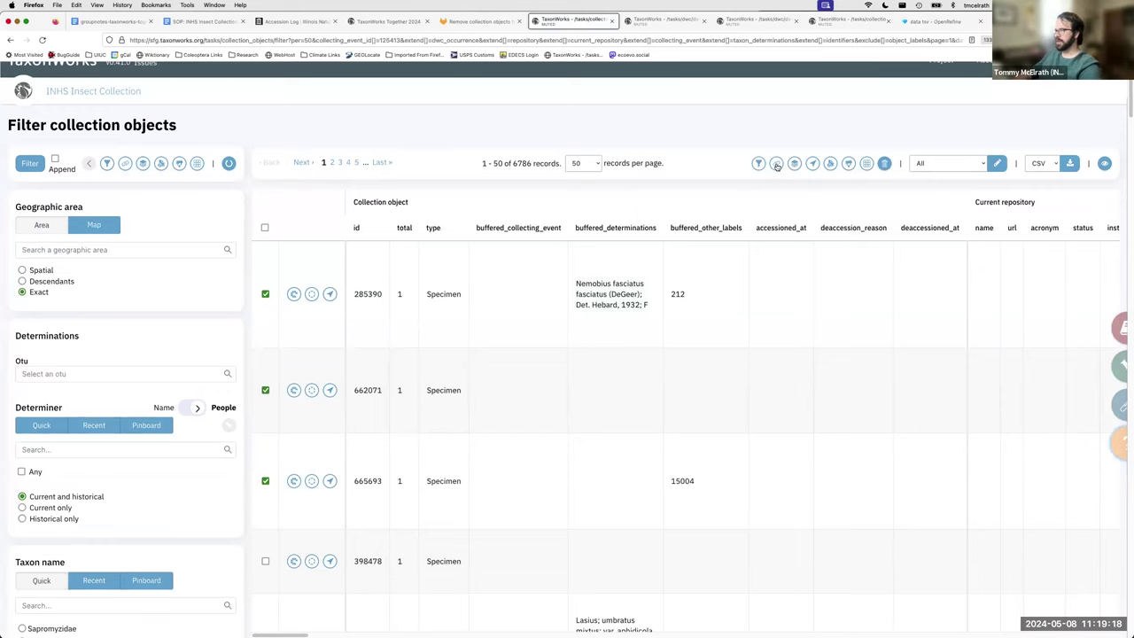
click(777, 166)
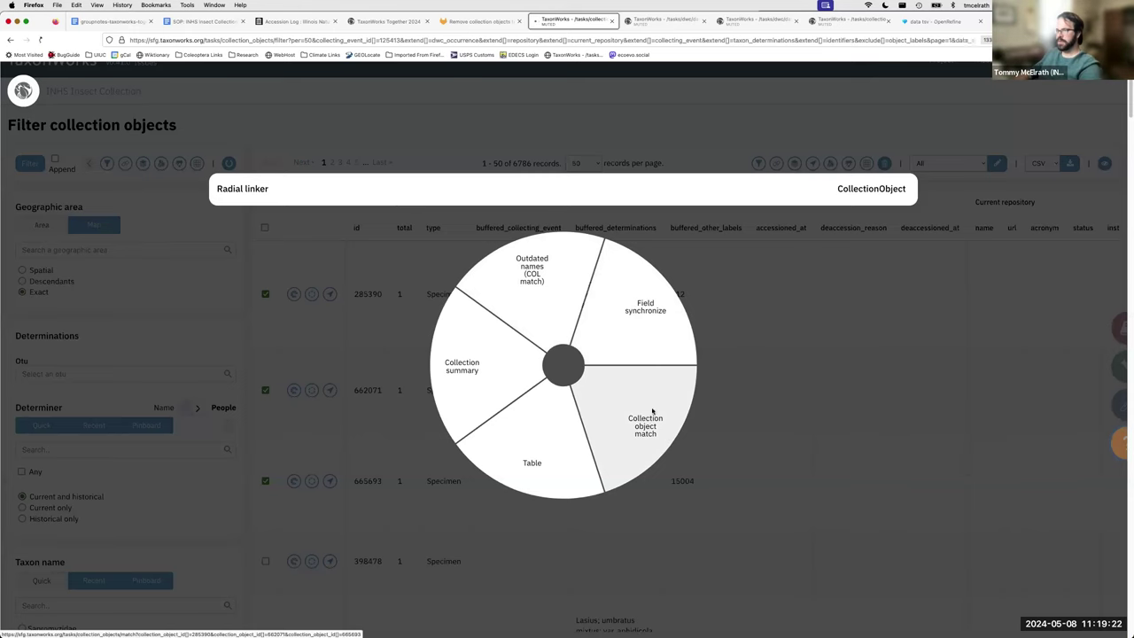
click(651, 413)
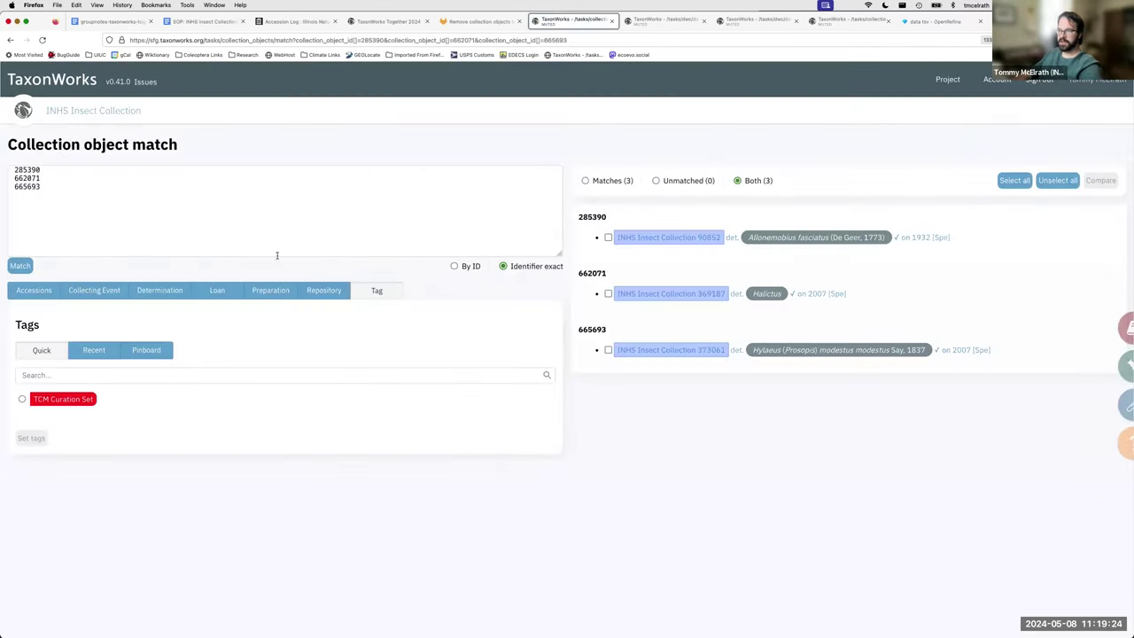
Step: Close the Collection object match page holding the three sent objects and return to the empty Collection object match task
click(611, 21)
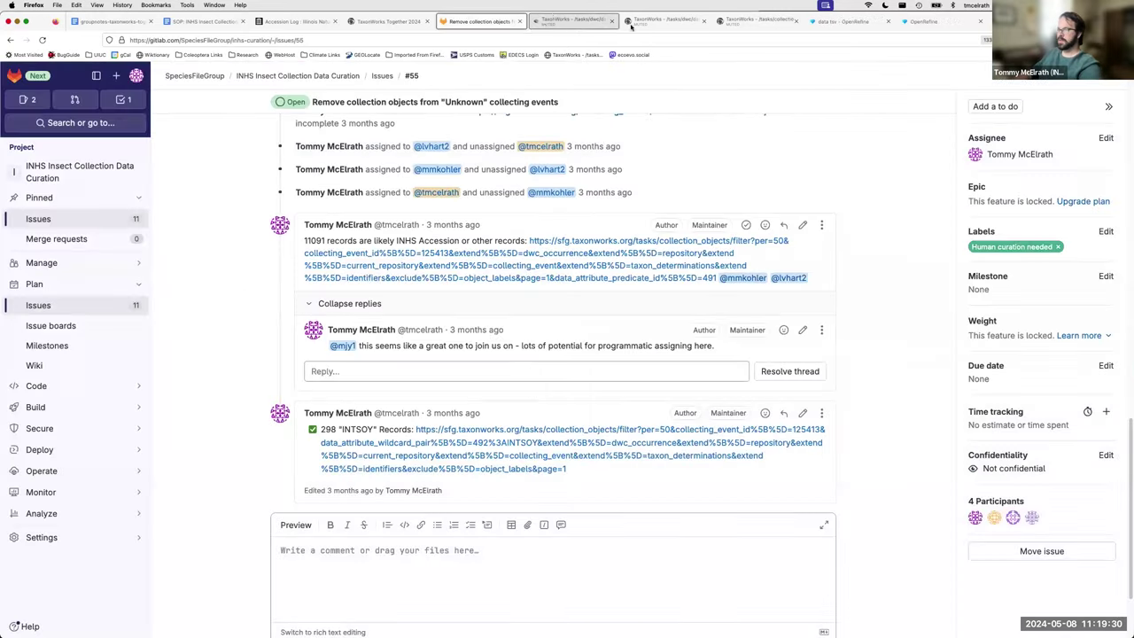
click(665, 22)
click(759, 23)
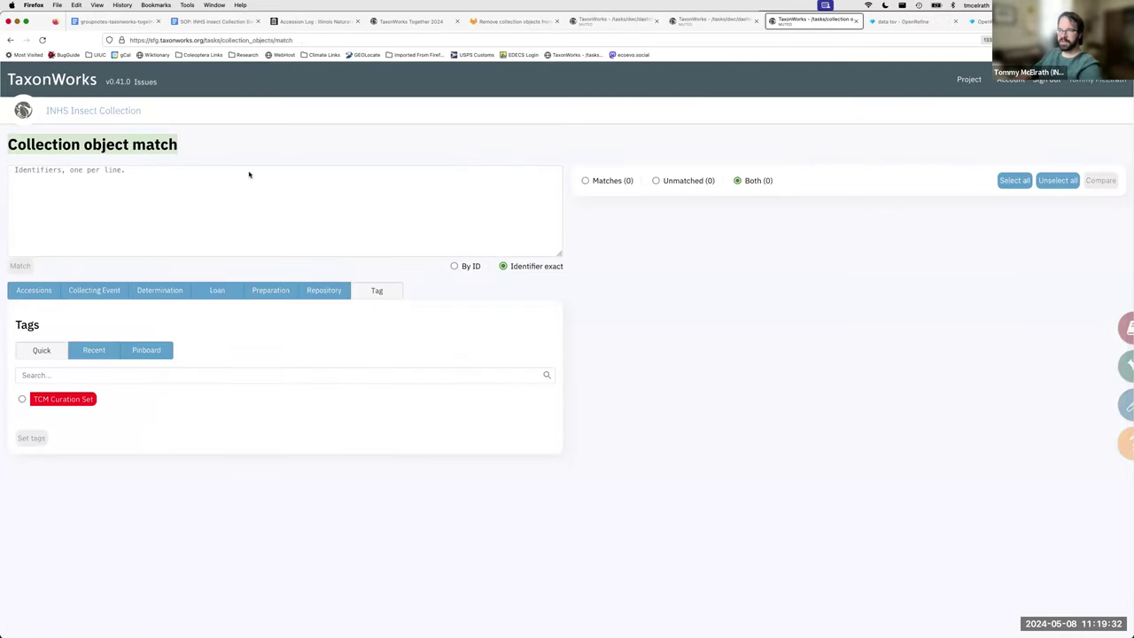
Step: Arrange the Collection object match window and the spreadsheet side by side, with the AccessionNumberLabel column in view
key(ctrl+alt+Left)
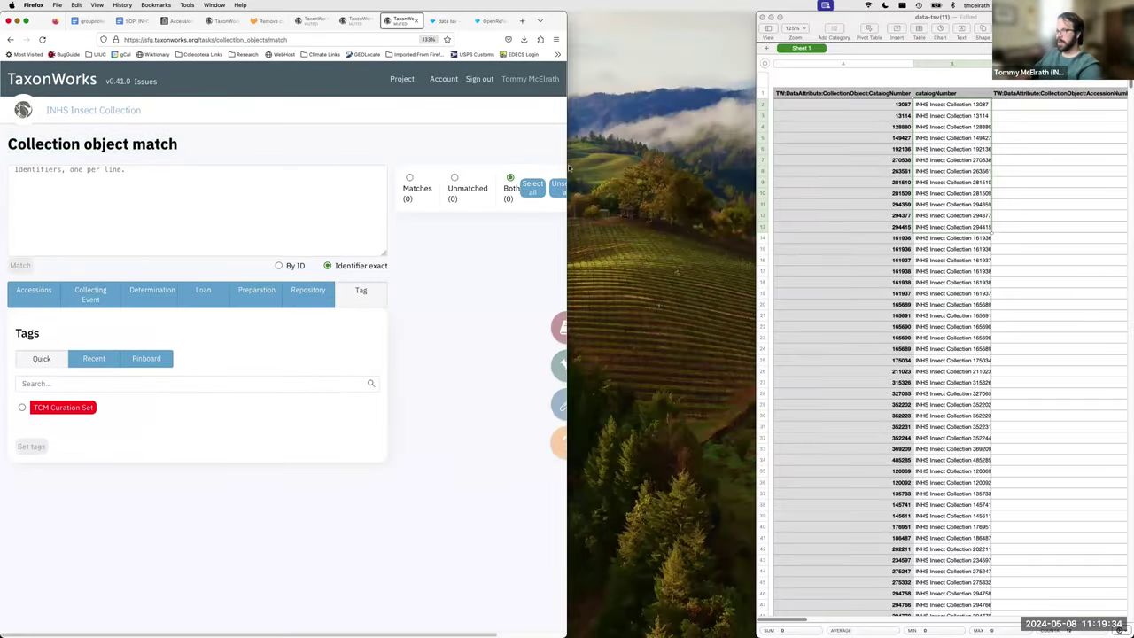
drag(570, 168, 755, 170)
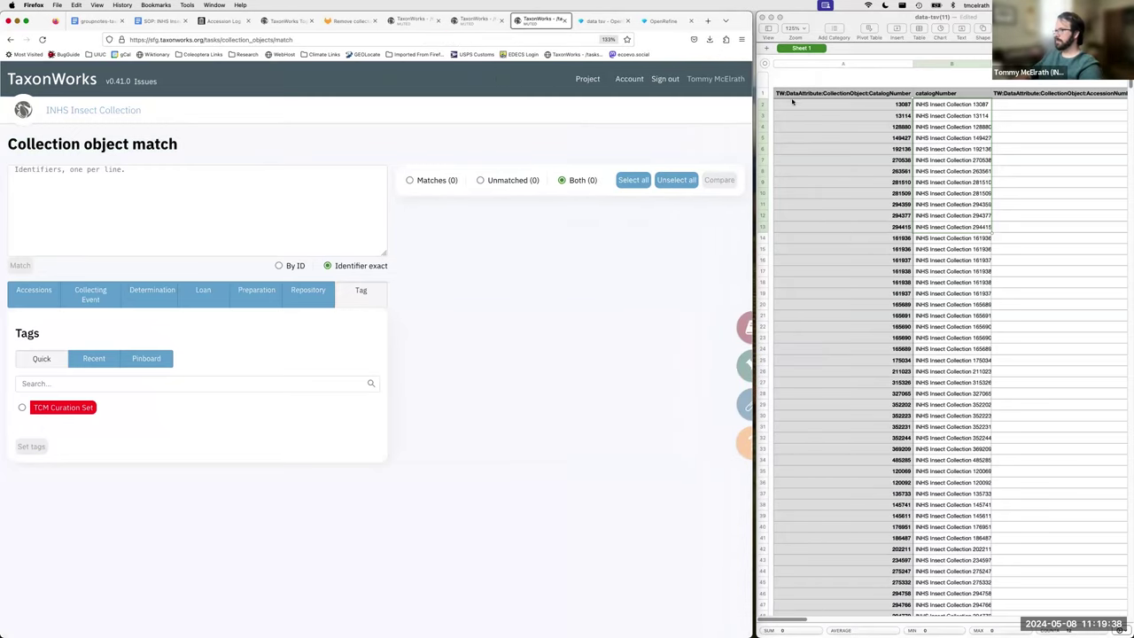
key(ctrl+alt+Left)
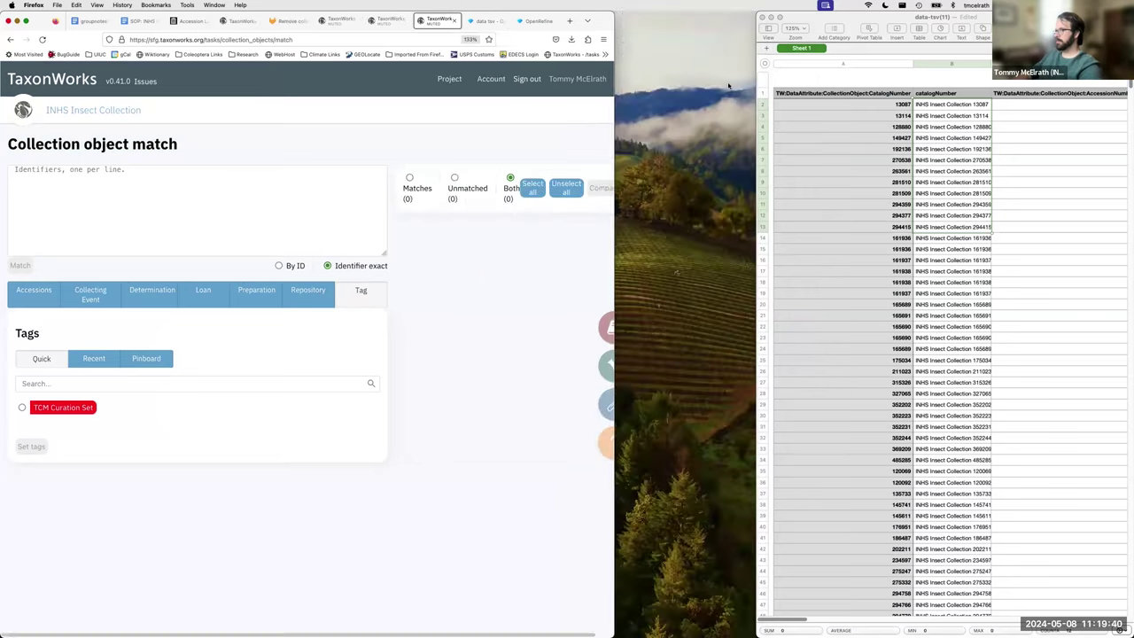
drag(758, 69, 640, 73)
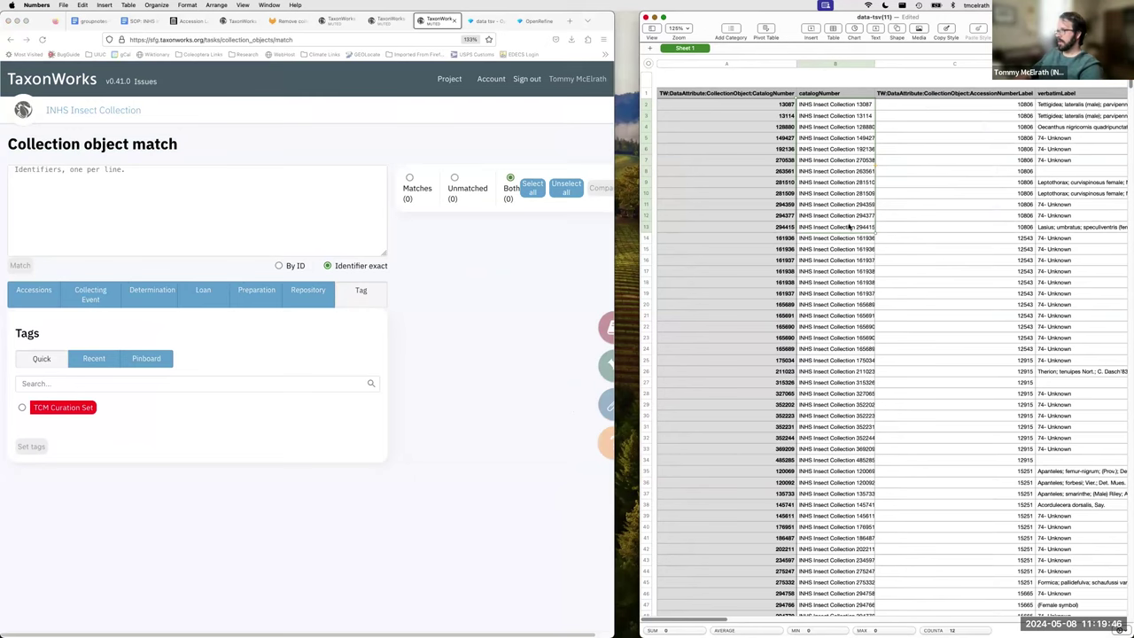
Step: Match the copied catalogNumber values of the accession 10806 rows in Collection object match and select all matched objects
click(856, 112)
shift+click(867, 228)
key(super+c)
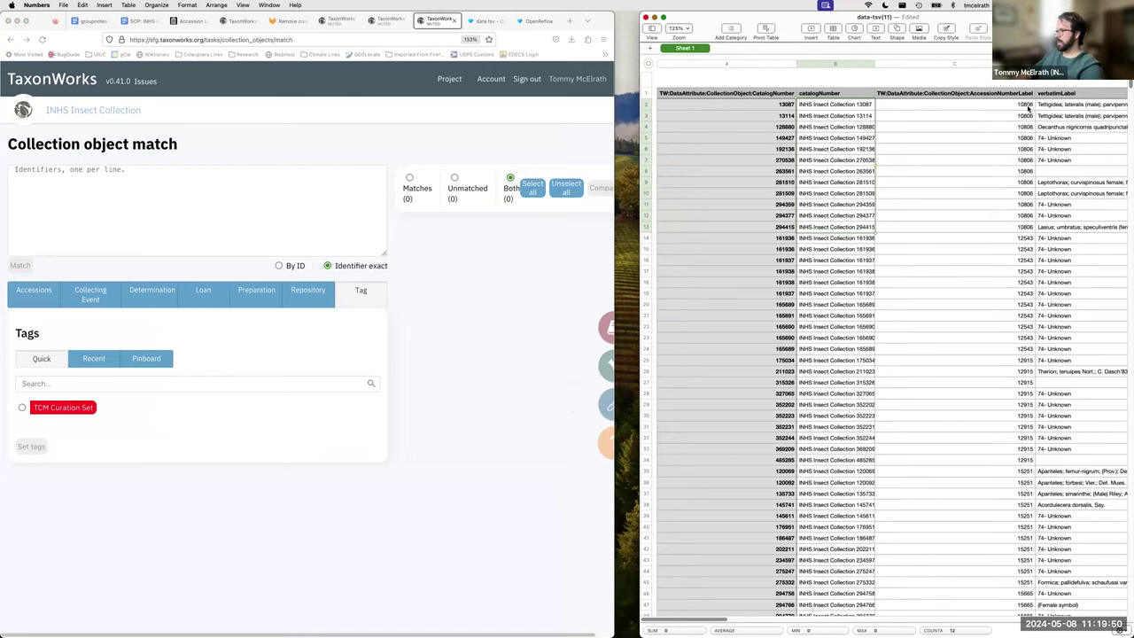
click(96, 218)
key(super+v)
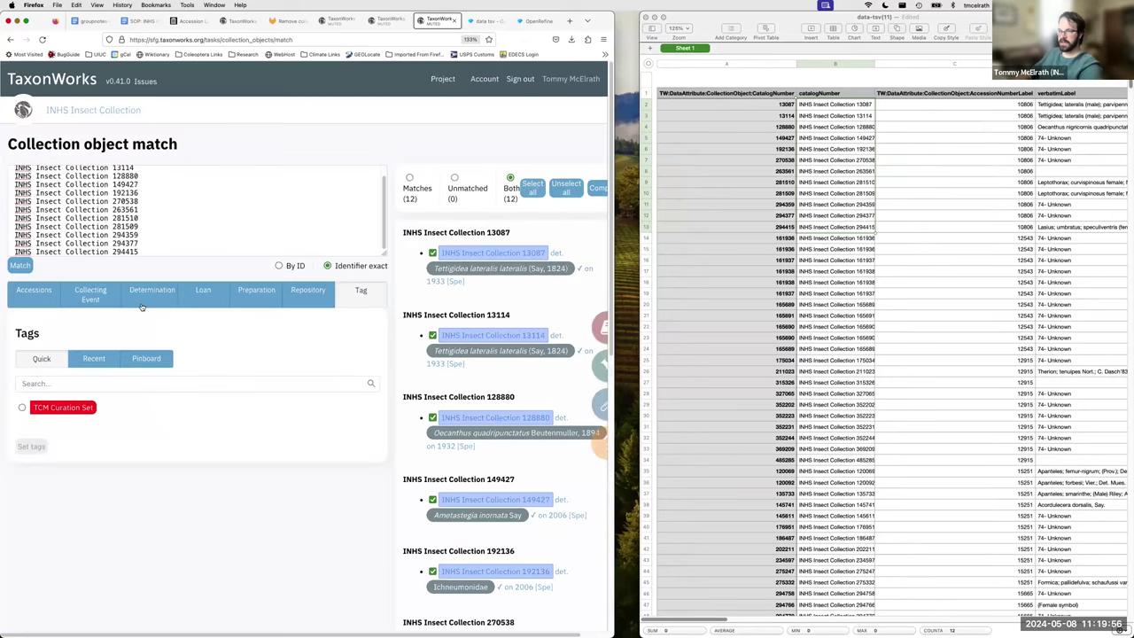
Step: Search collecting events for 10806 and set INHS Ledgers Collection 10806 as the collecting event of the selected objects
click(110, 295)
click(1017, 106)
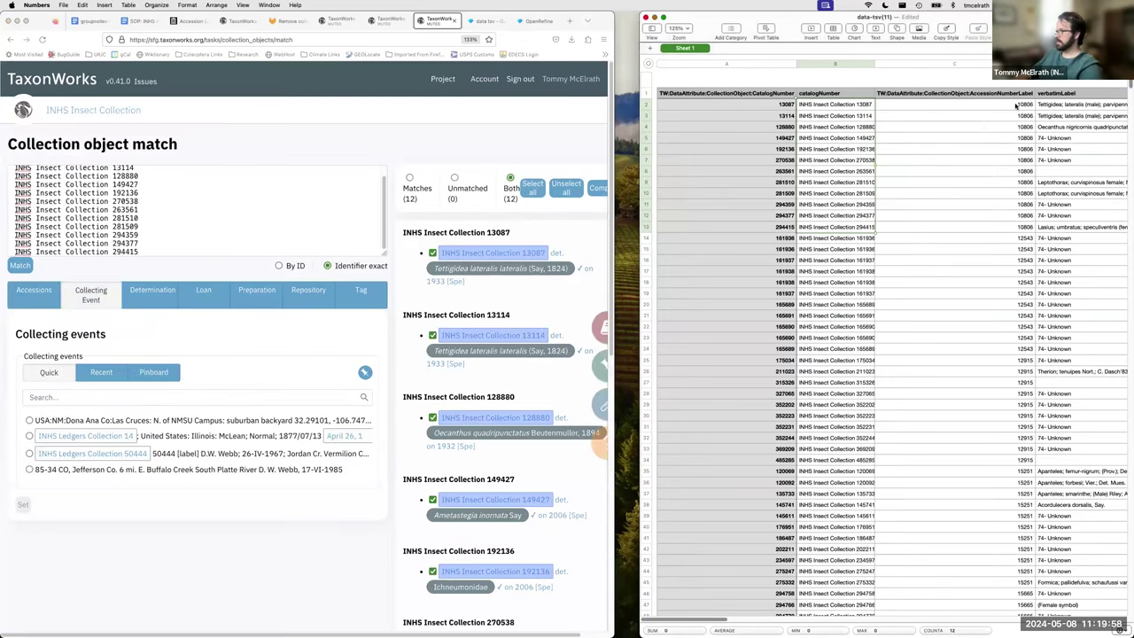
click(228, 396)
text(10806)
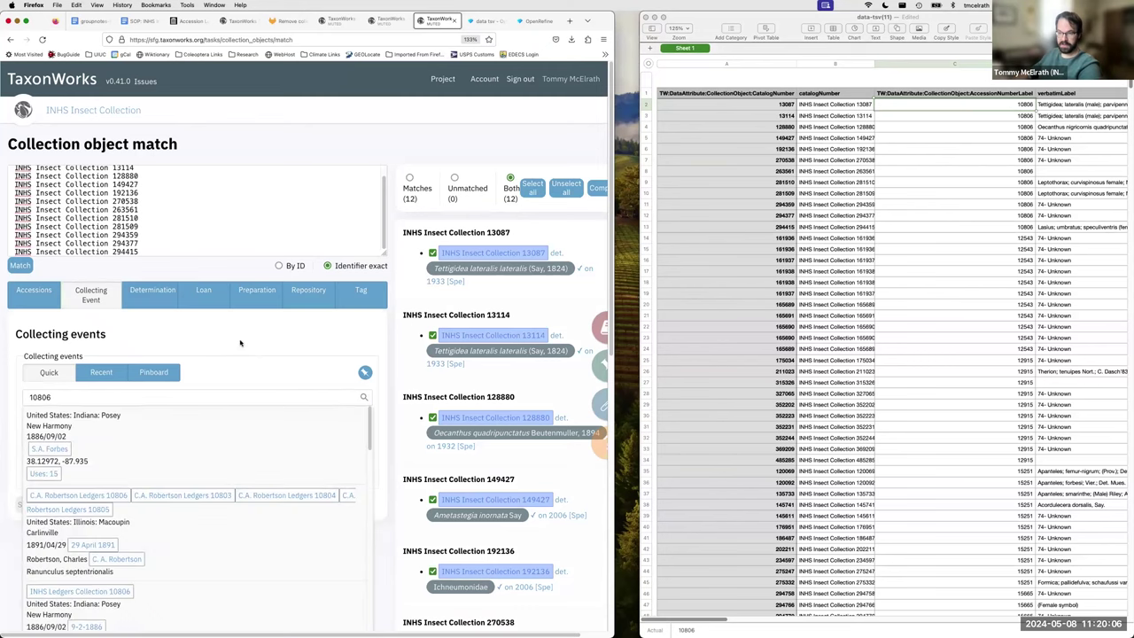
scroll(221, 355, down, 2)
scroll(138, 437, down, 1)
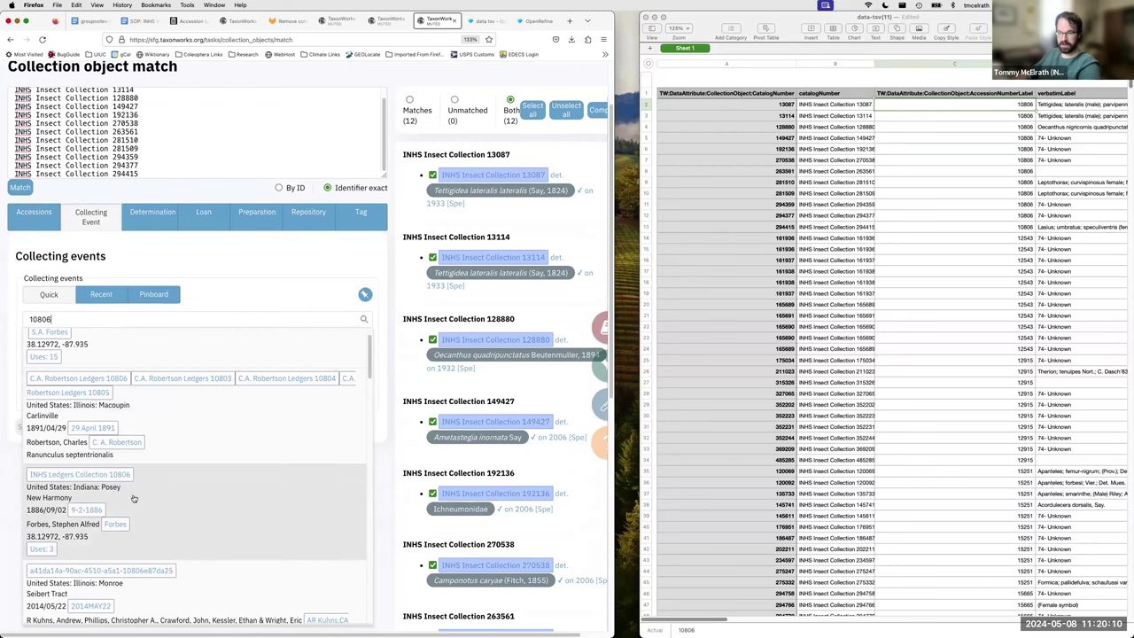
click(133, 498)
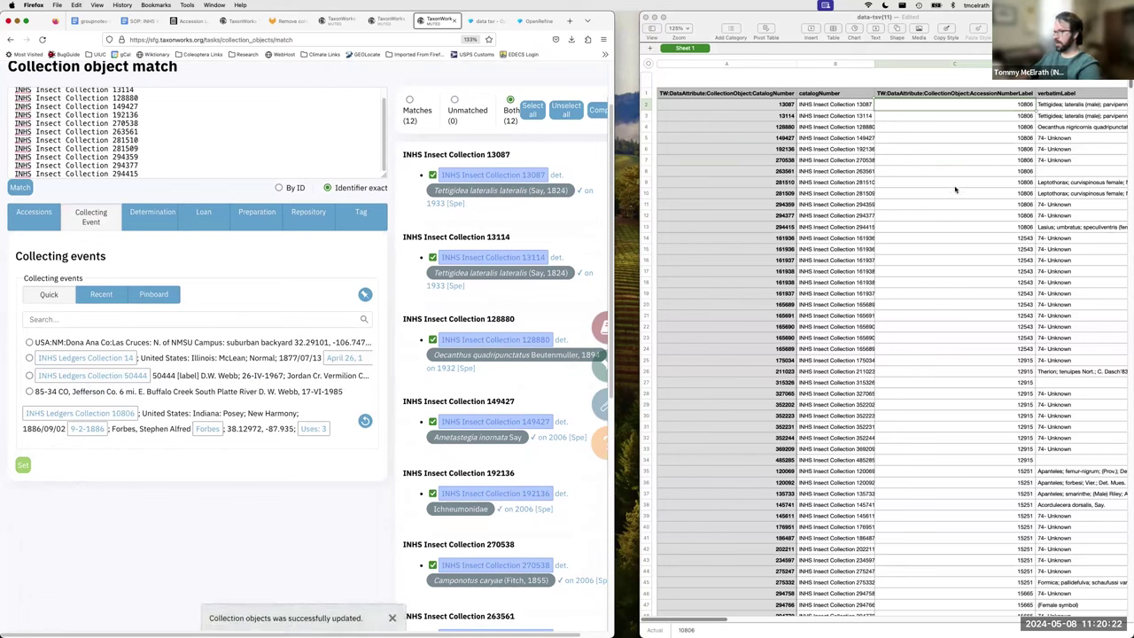
Step: Reload the Collection object match task to clear the finished 10806 batch
click(975, 228)
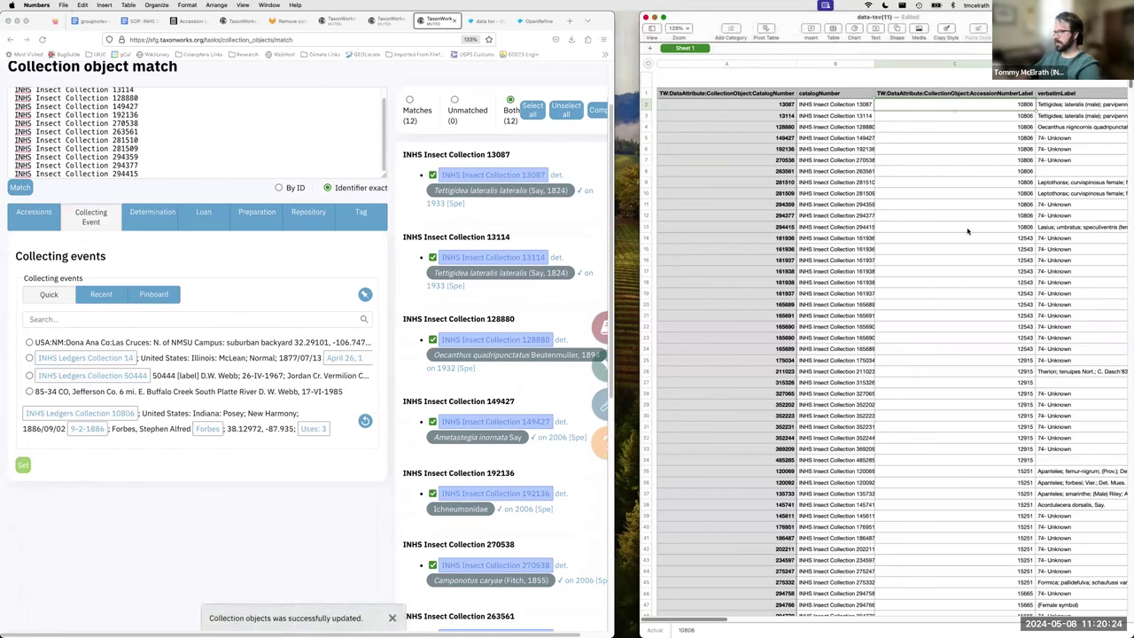
scroll(258, 333, up, 2)
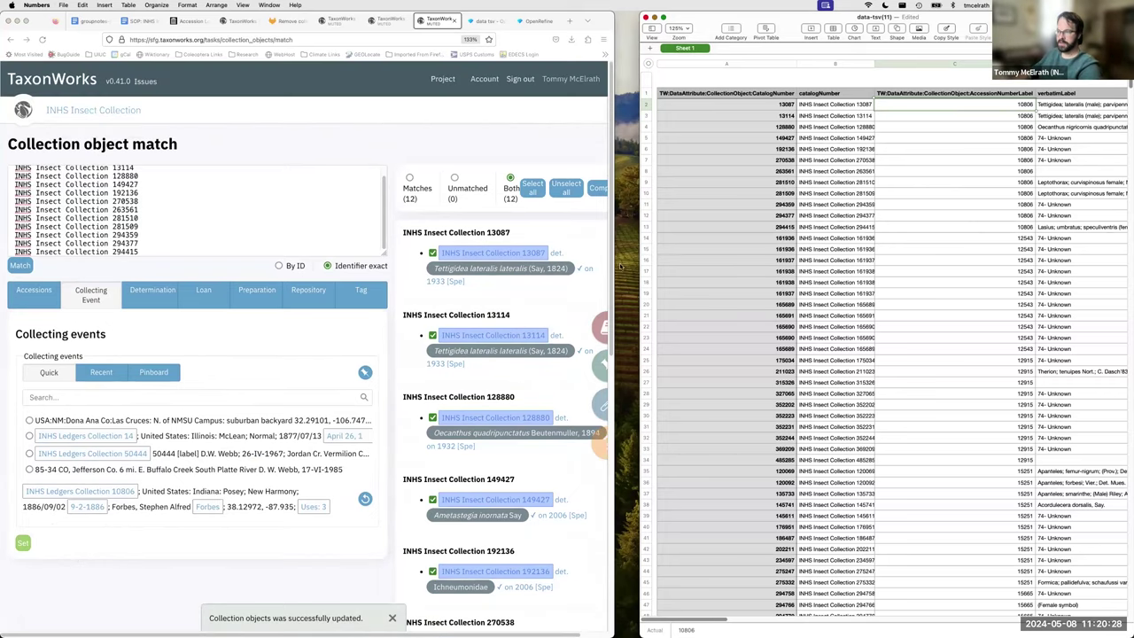
click(230, 332)
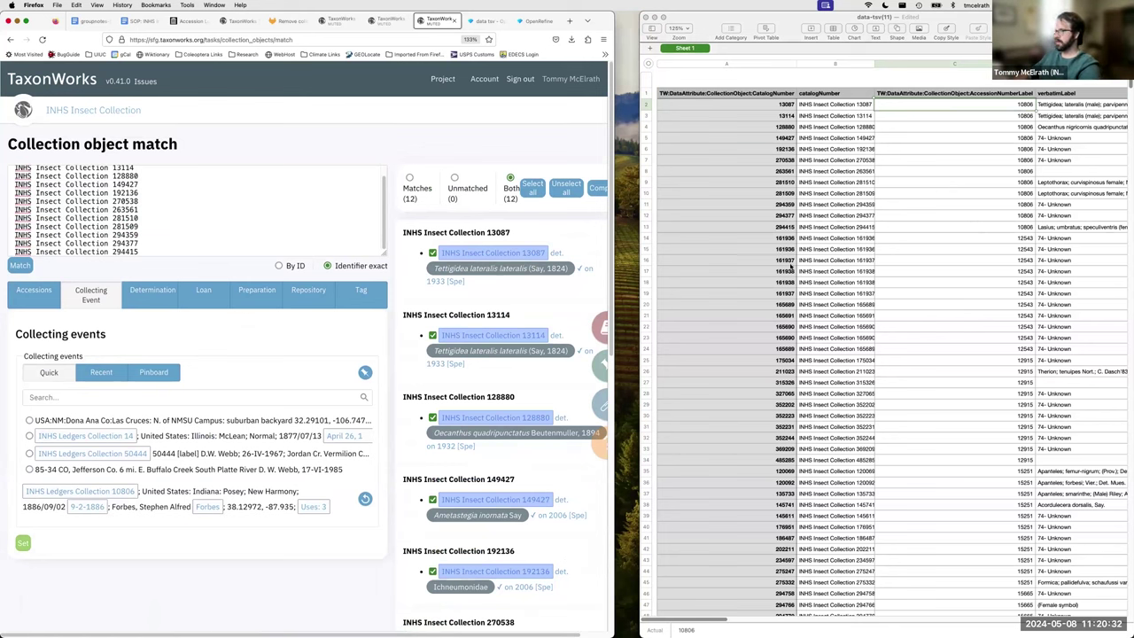
click(897, 260)
Step: Identify the spreadsheet rows with accession number 12543 and copy their catalogNumber values
click(1020, 239)
key(super+Tab)
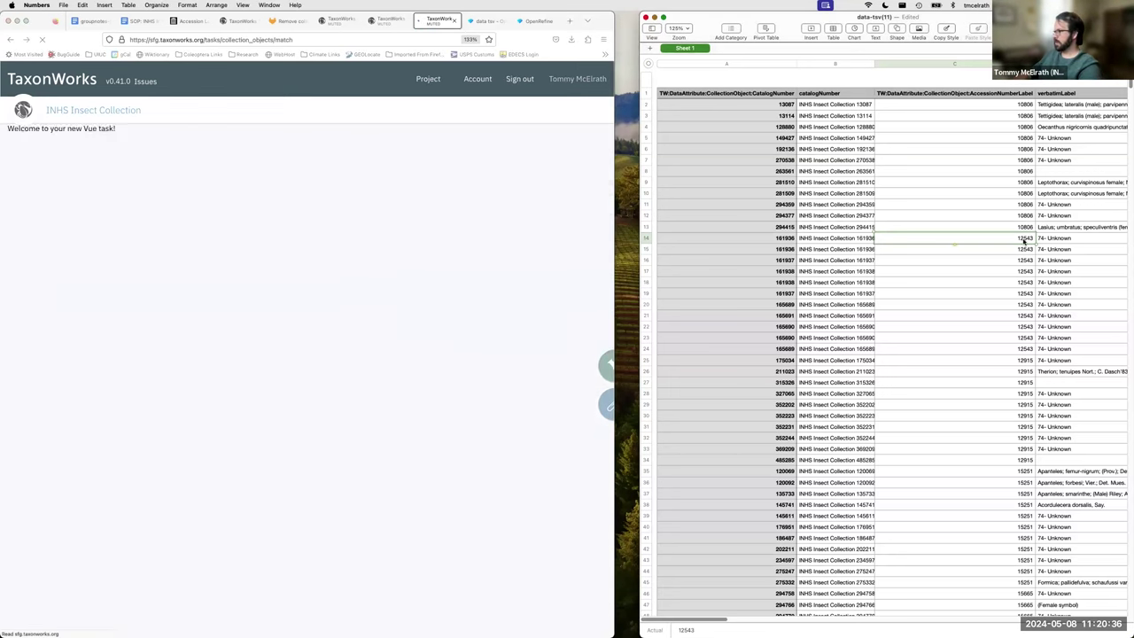
shift+click(1023, 350)
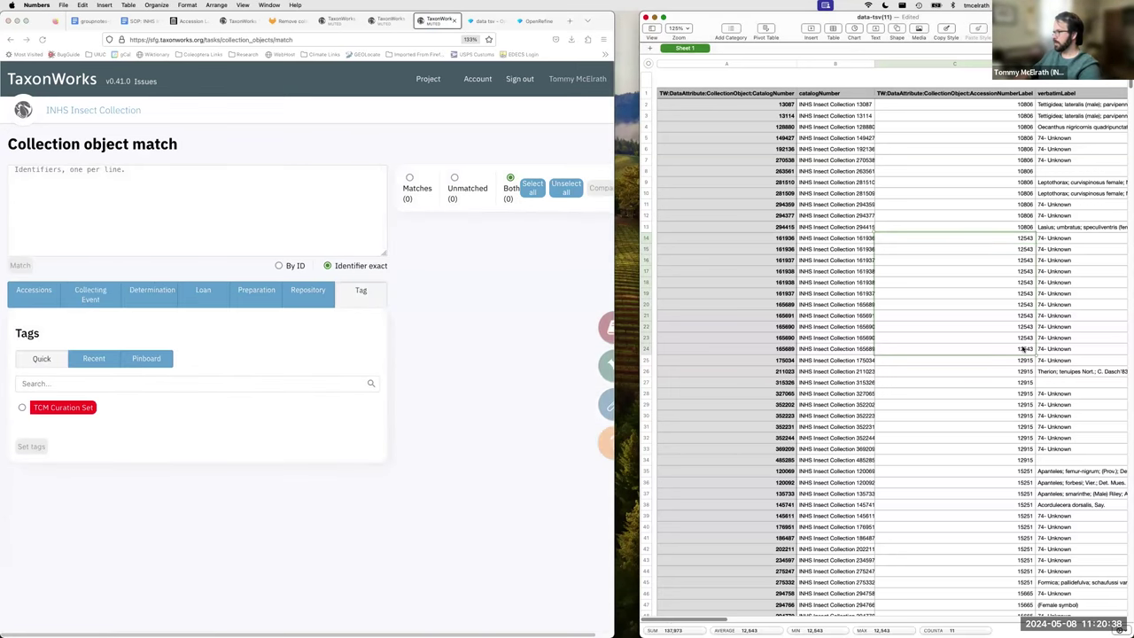
click(837, 238)
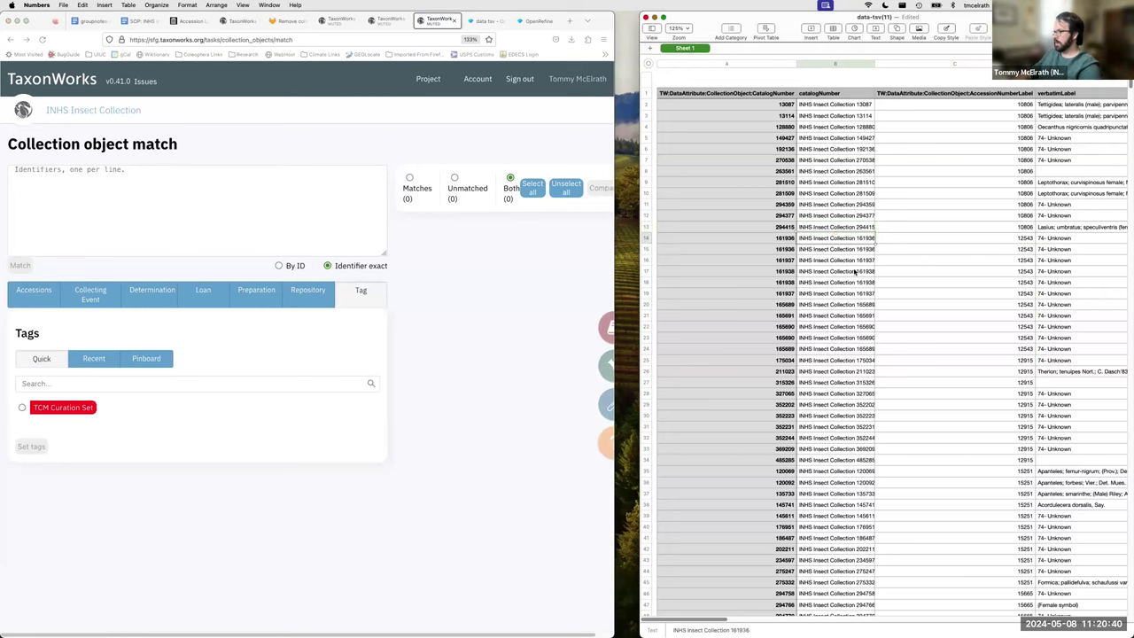
shift+click(859, 350)
key(super+c)
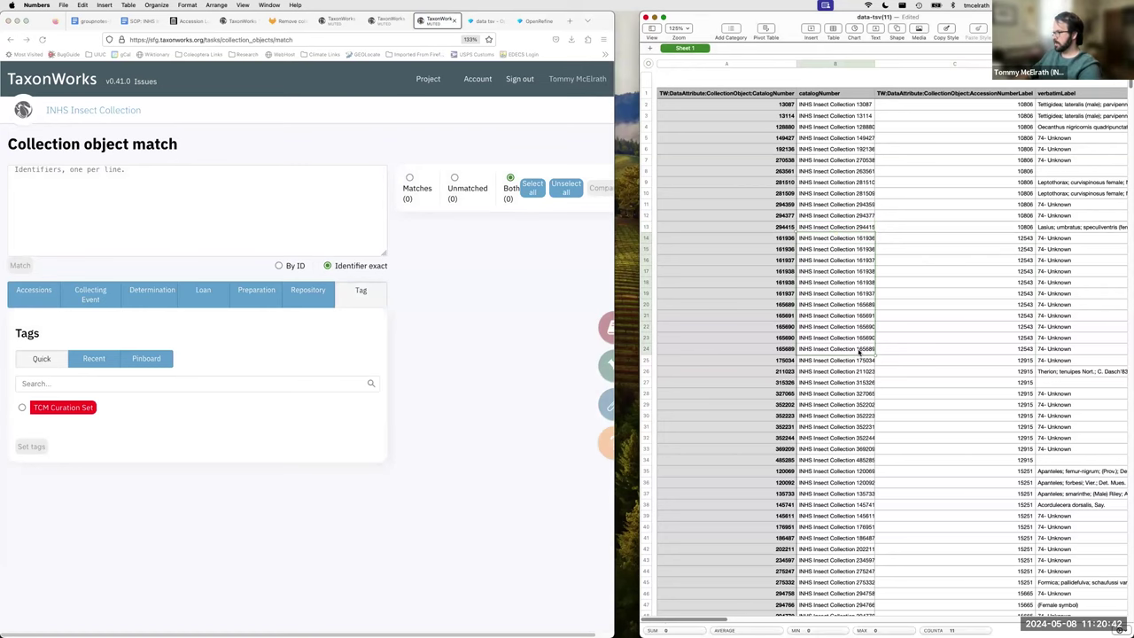
Step: Paste the copied catalog numbers into the Collection object match identifiers and match them
click(207, 184)
key(super+v)
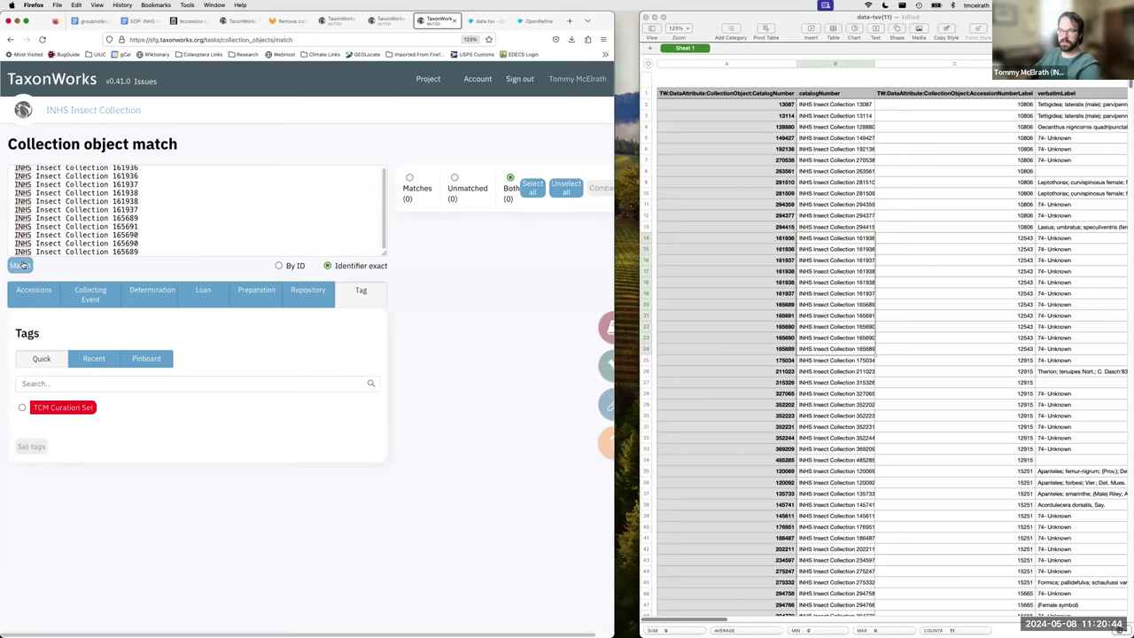
click(20, 265)
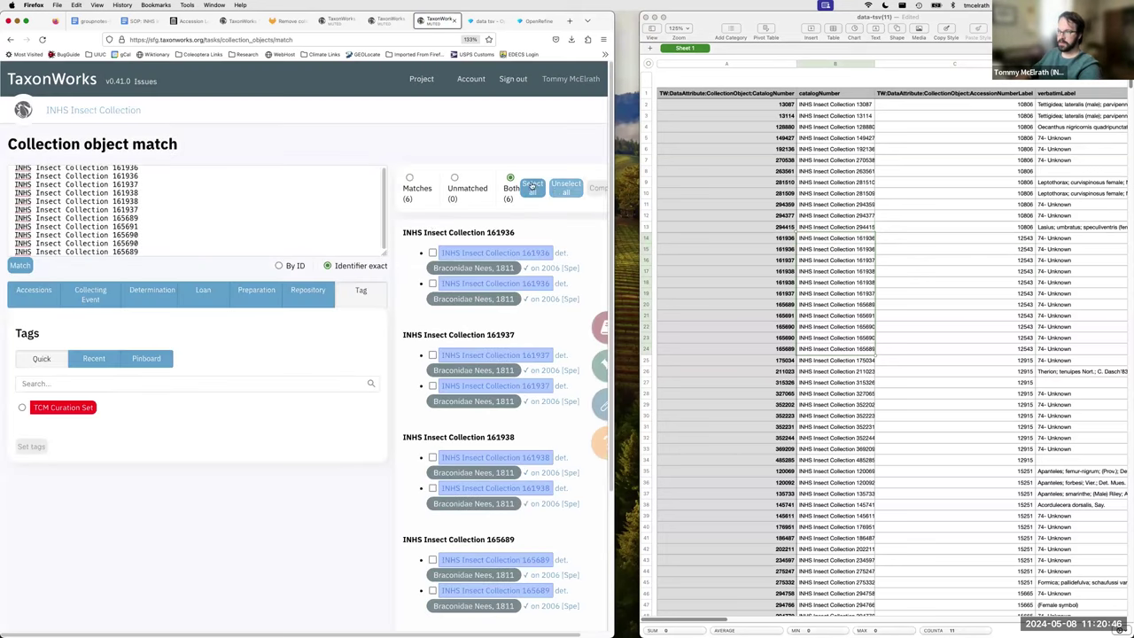
Step: Select all matched specimens and set INHS Ledgers Collection 12543, found by searching 12543, as their collecting event
click(531, 186)
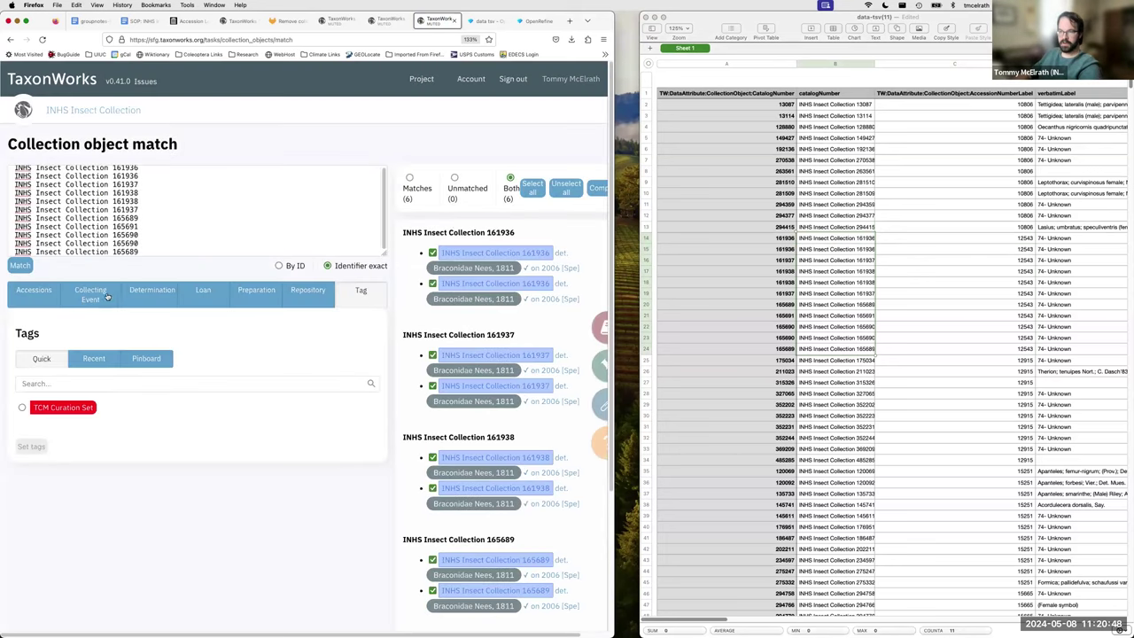
click(91, 294)
click(783, 249)
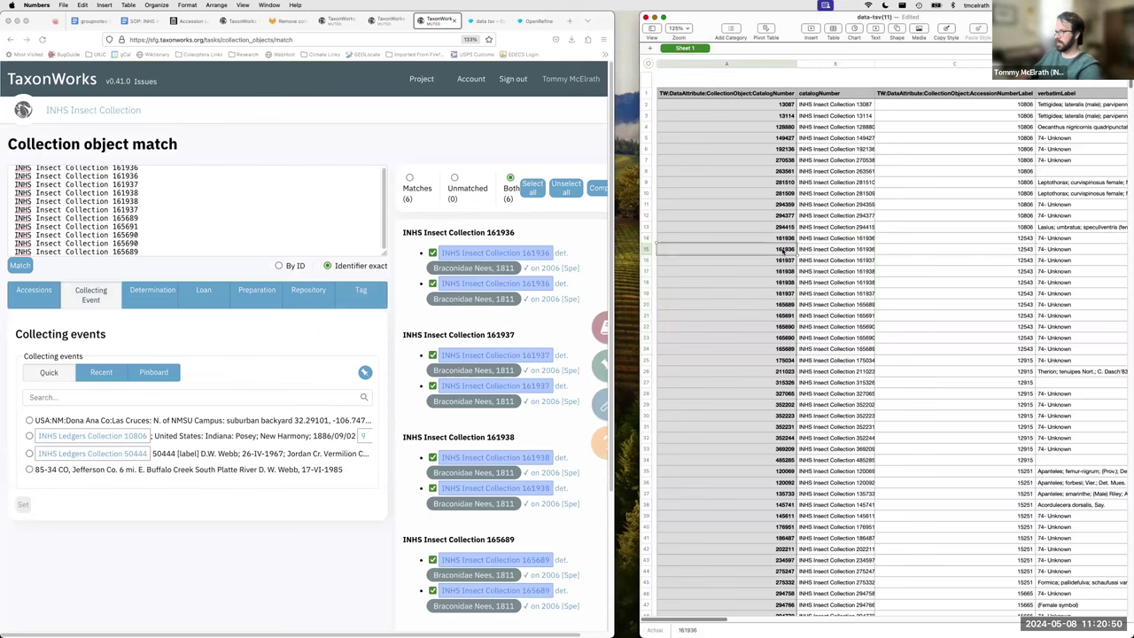
click(1014, 253)
click(117, 401)
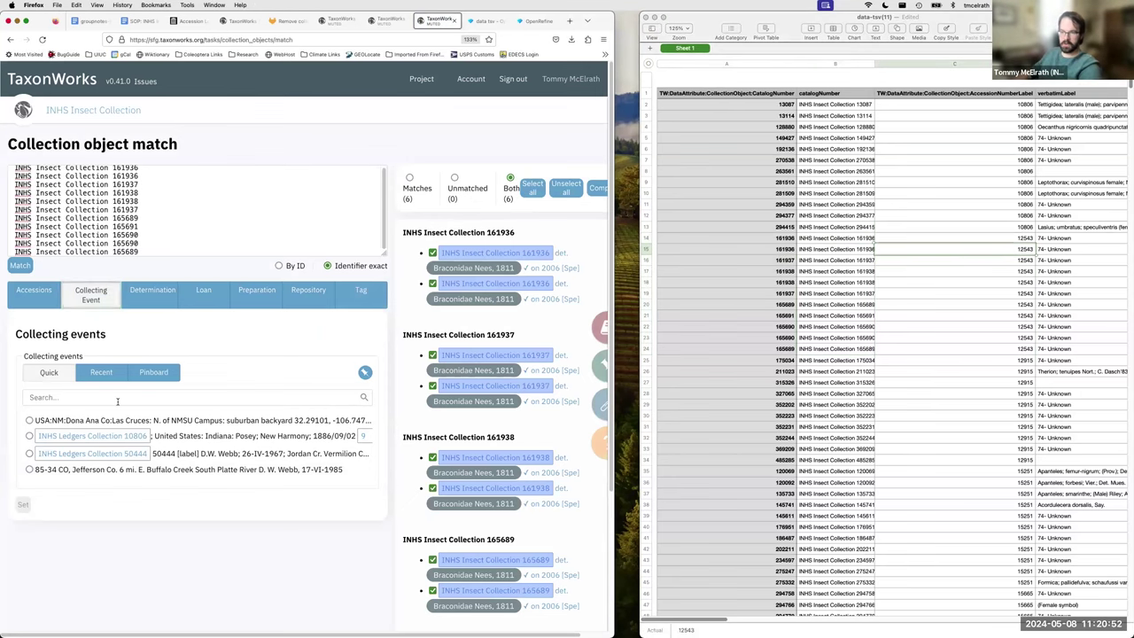
text(12543)
scroll(235, 350, down, 1)
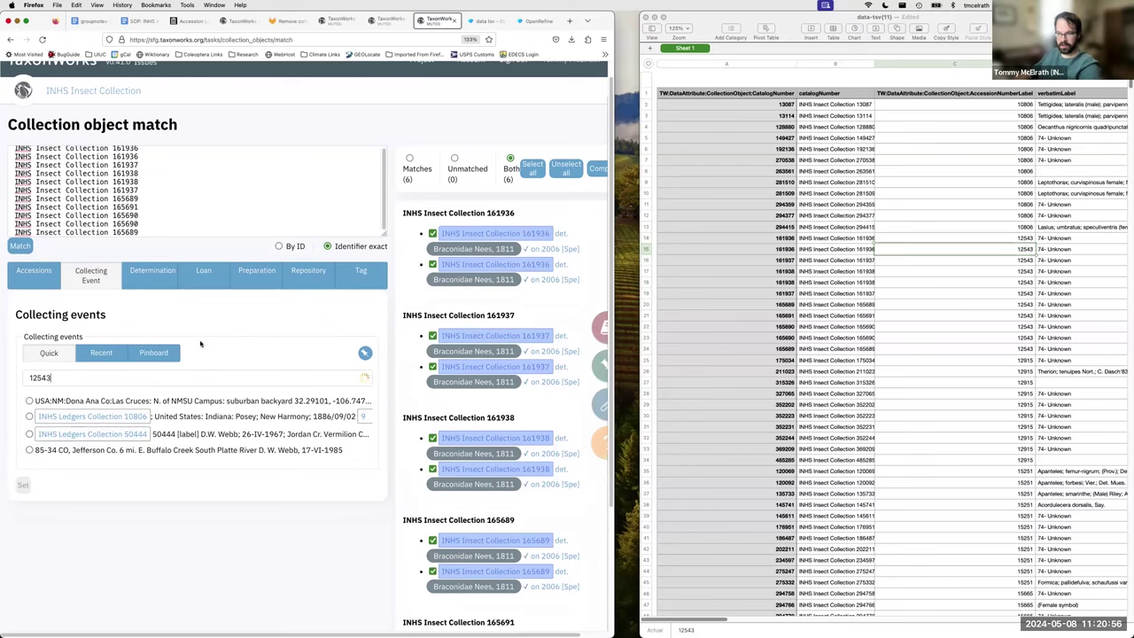
scroll(232, 333, down, 3)
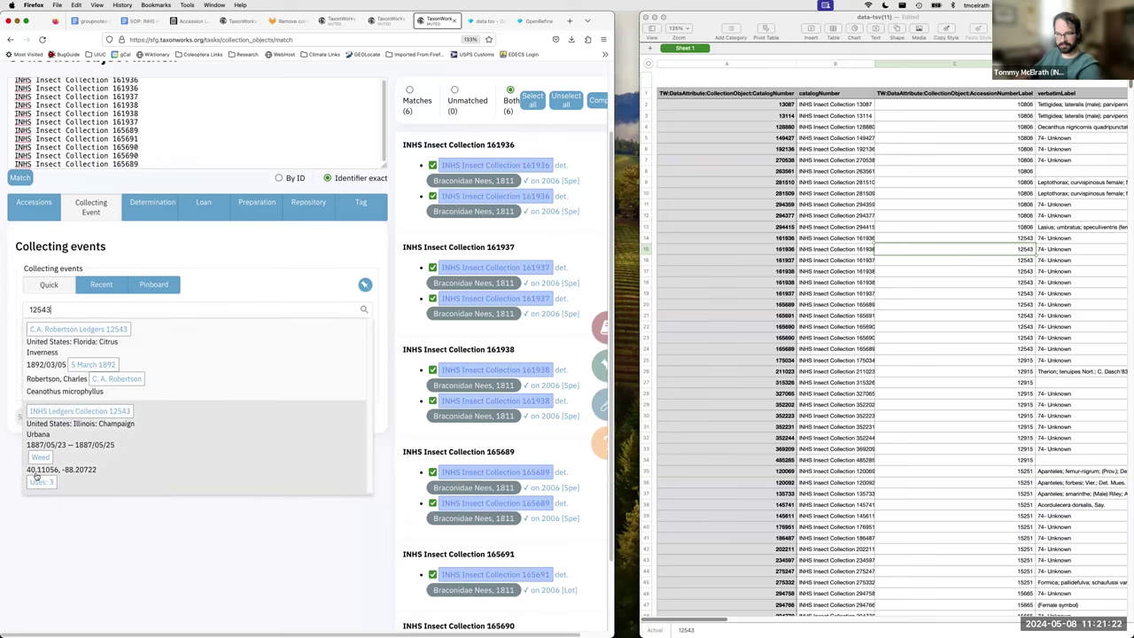
click(123, 453)
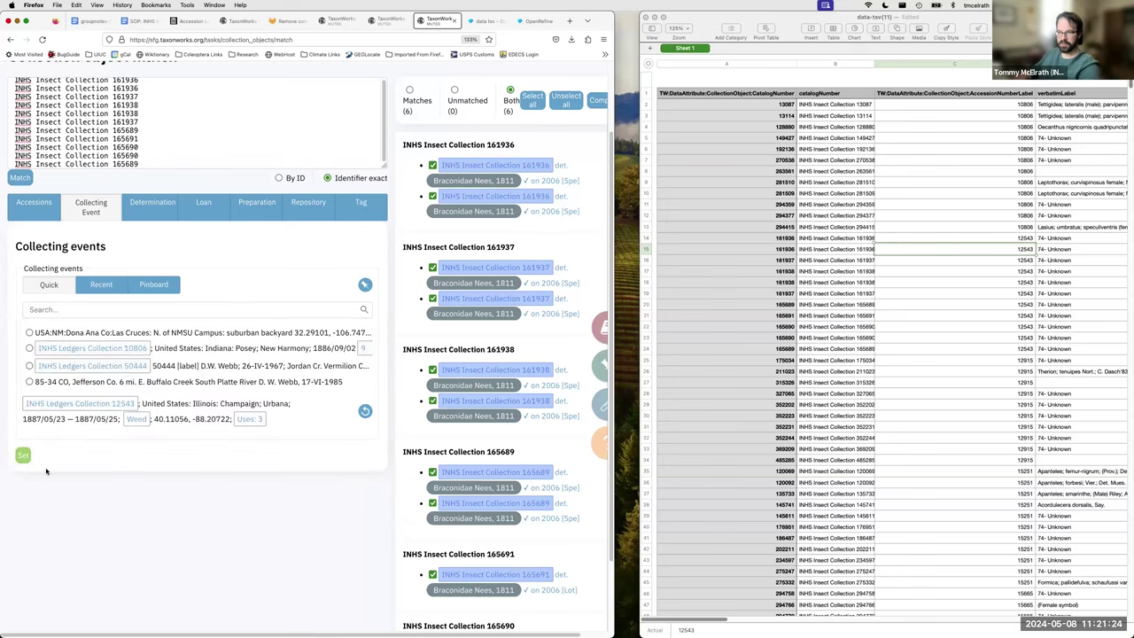
click(22, 455)
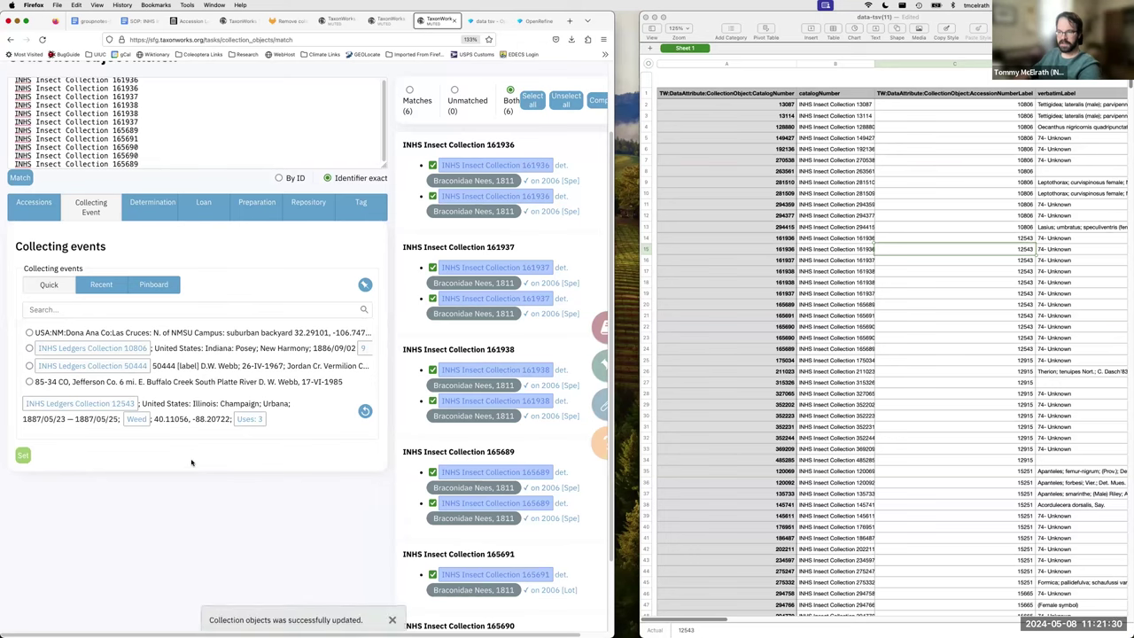
scroll(941, 336, down, 2)
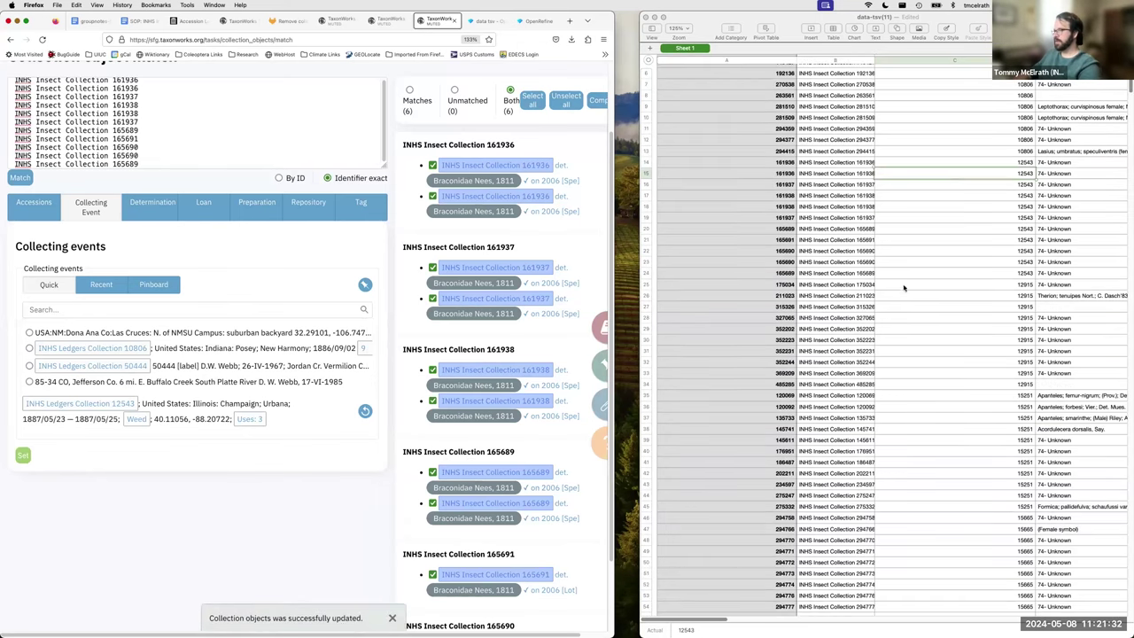
scroll(873, 357, up, 2)
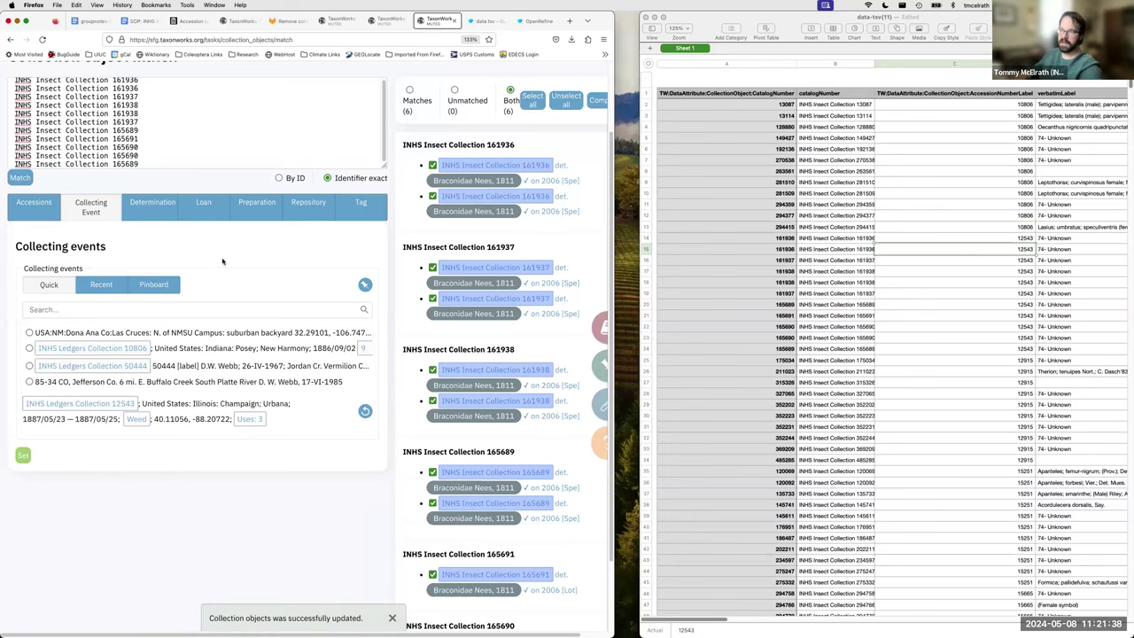
scroll(266, 257, up, 3)
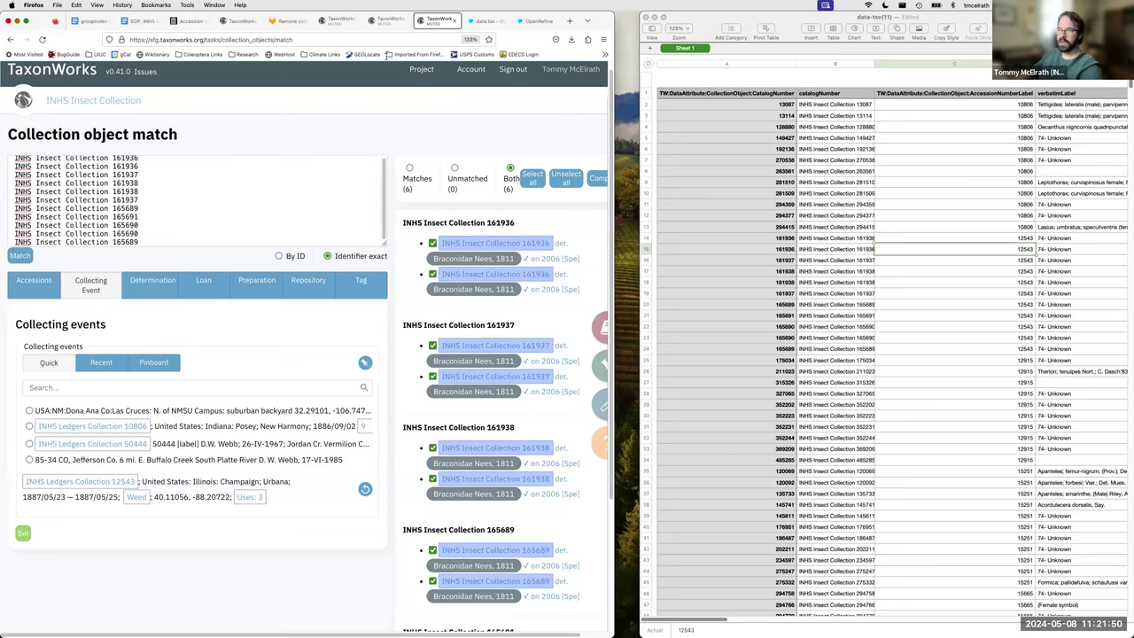
Step: Open the filter link for likely INHS Accession records from issue #55 and widen the browser window to show its results
click(337, 20)
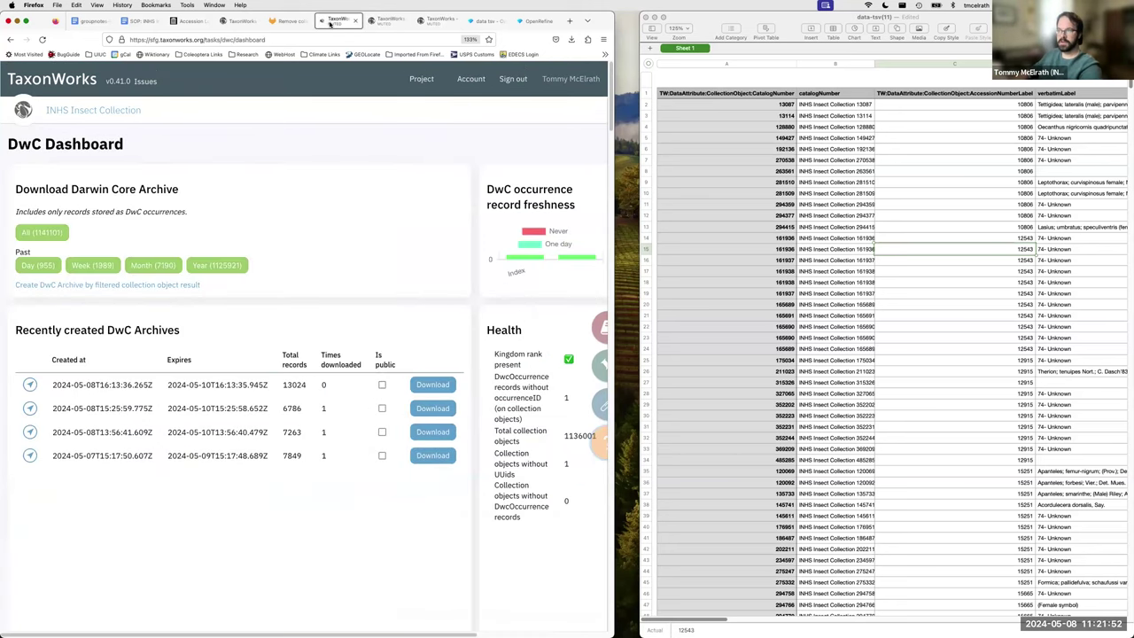
click(237, 22)
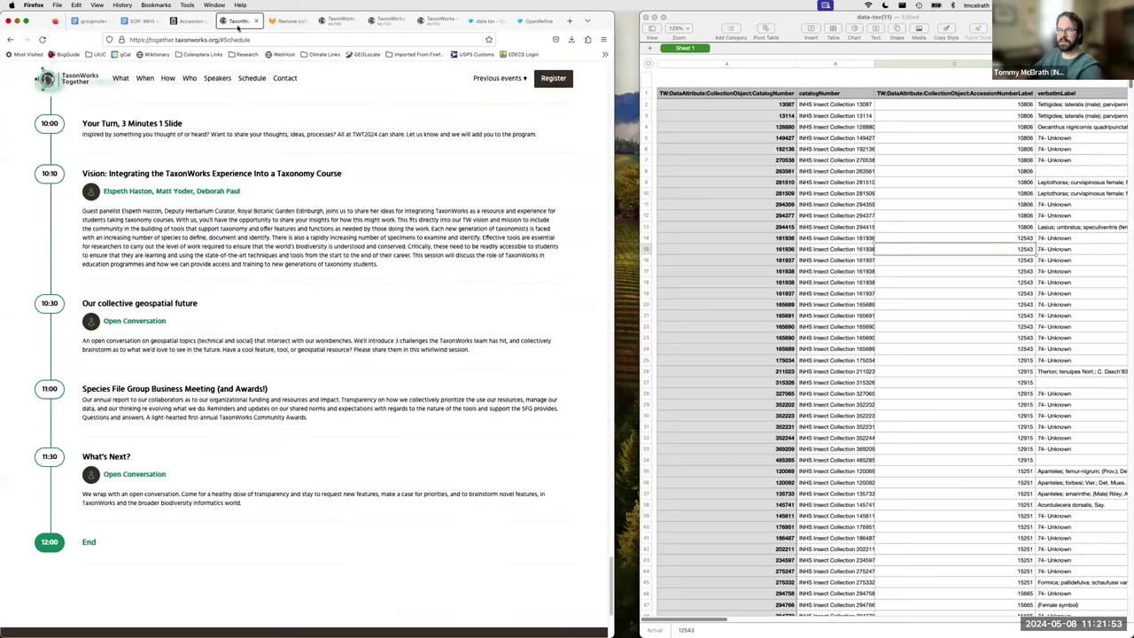
click(280, 19)
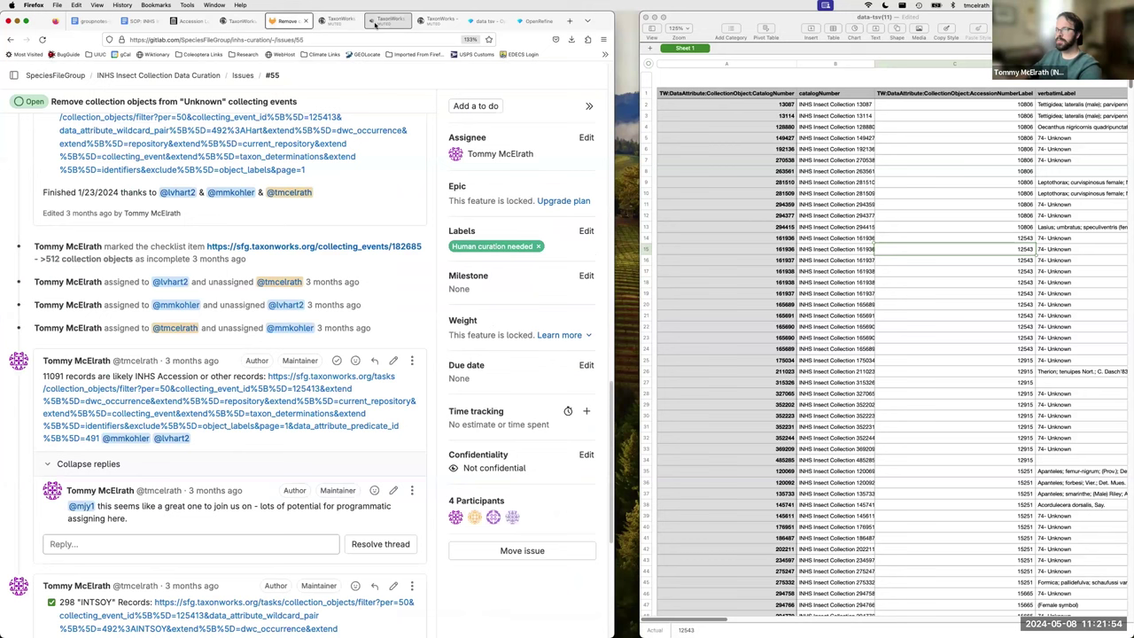
click(219, 391)
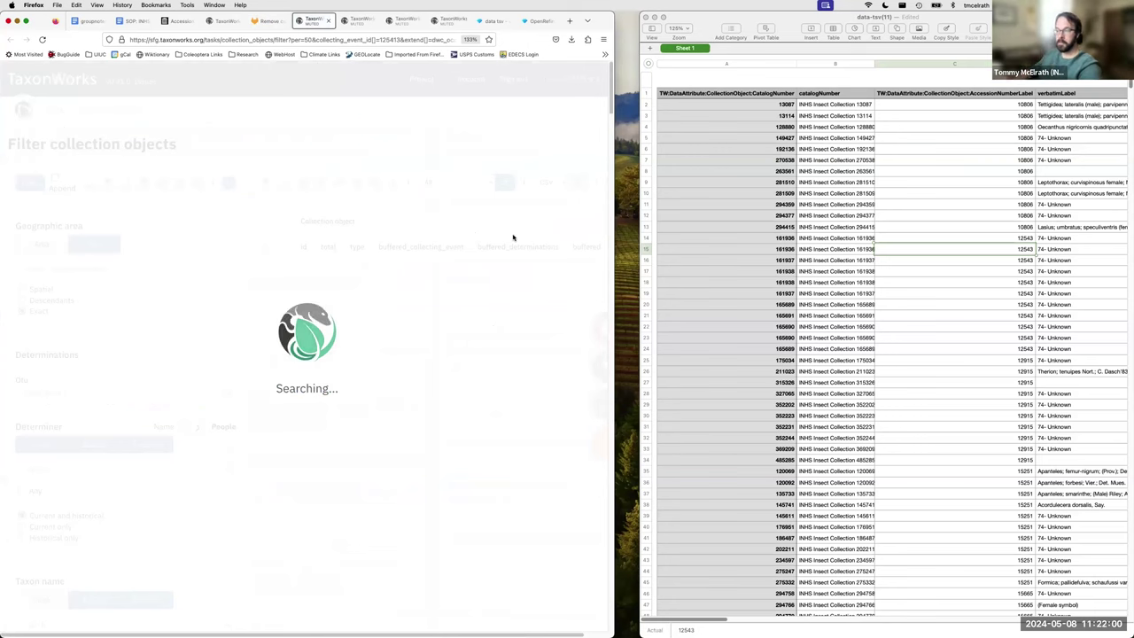
drag(614, 189, 919, 189)
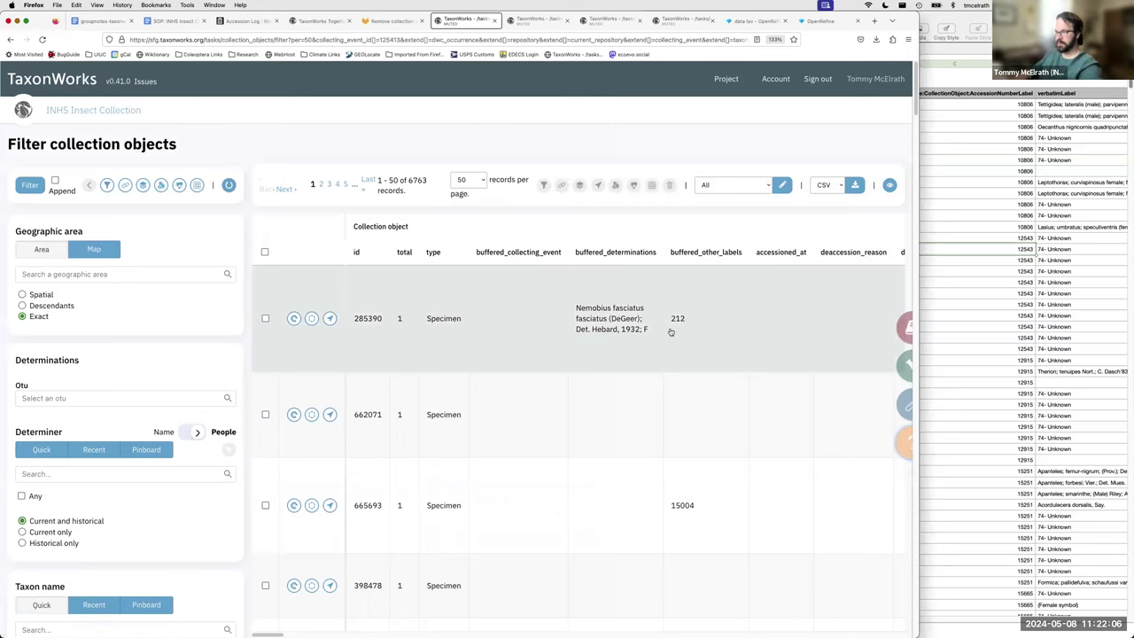
Step: Open specimen 285390 in comprehensive specimen digitization, set INHS Ledgers Collection 212 as its collecting event and save
click(331, 319)
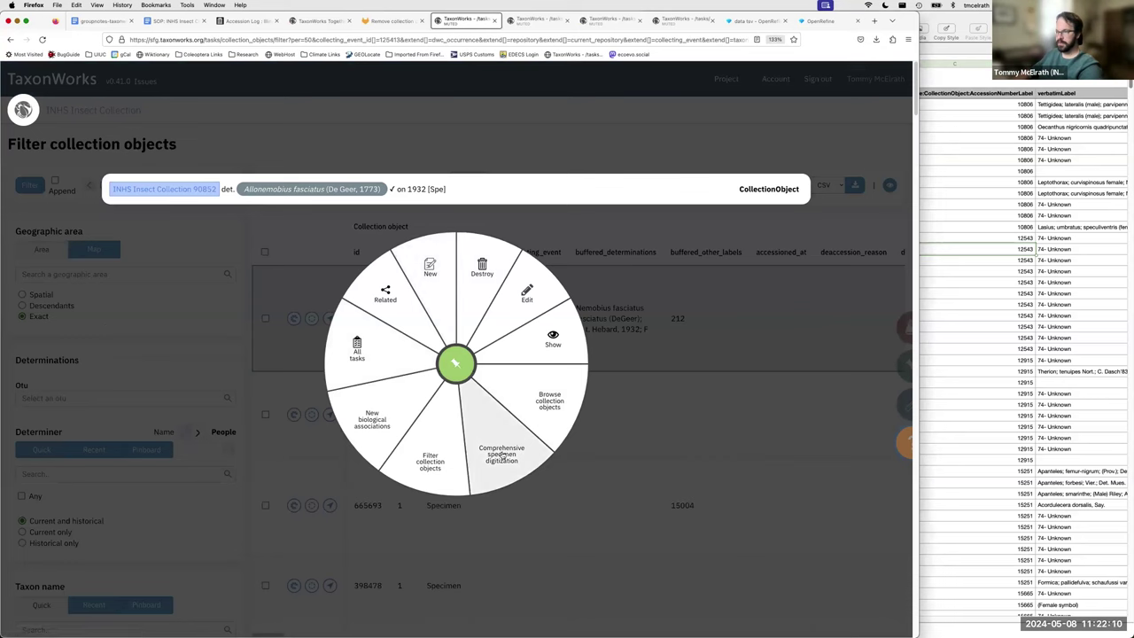
click(502, 455)
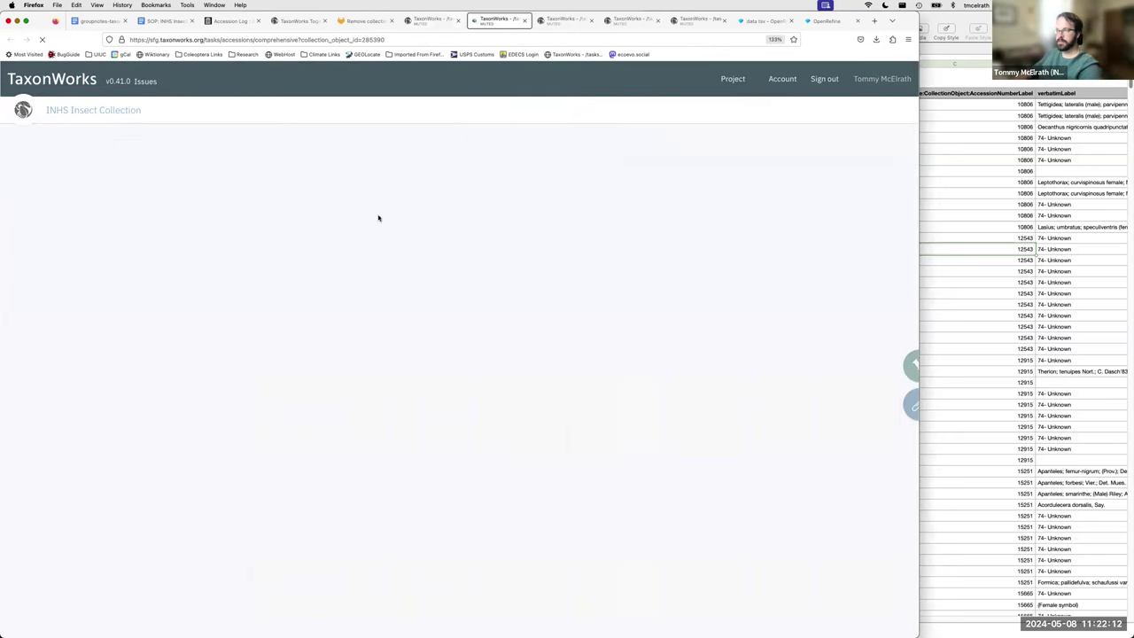
scroll(236, 279, down, 5)
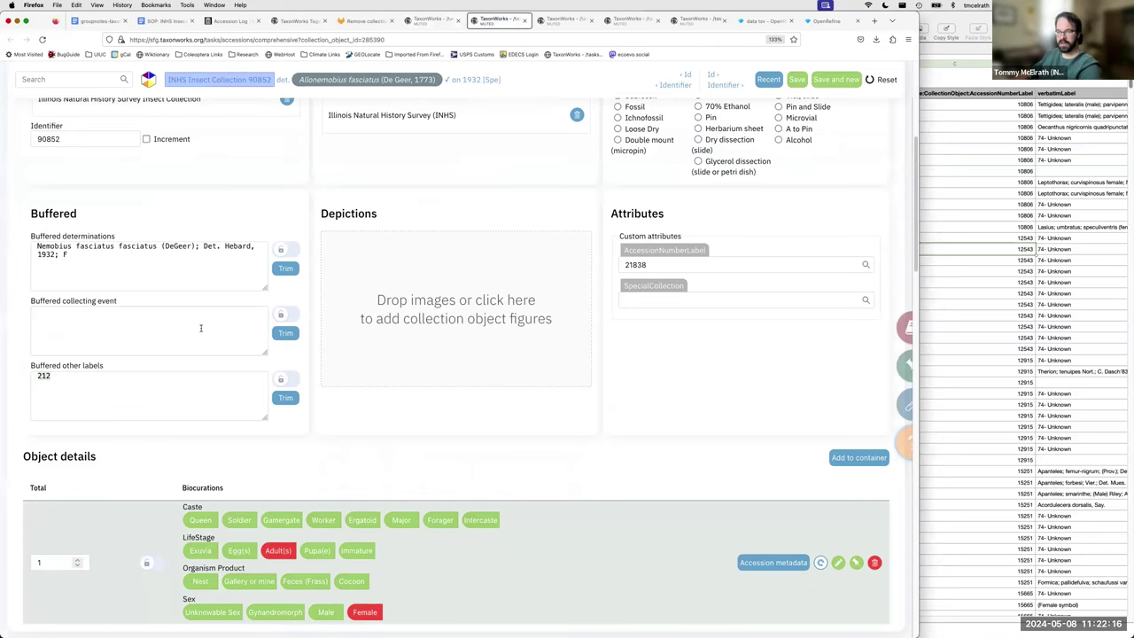
scroll(204, 331, down, 8)
text(212)
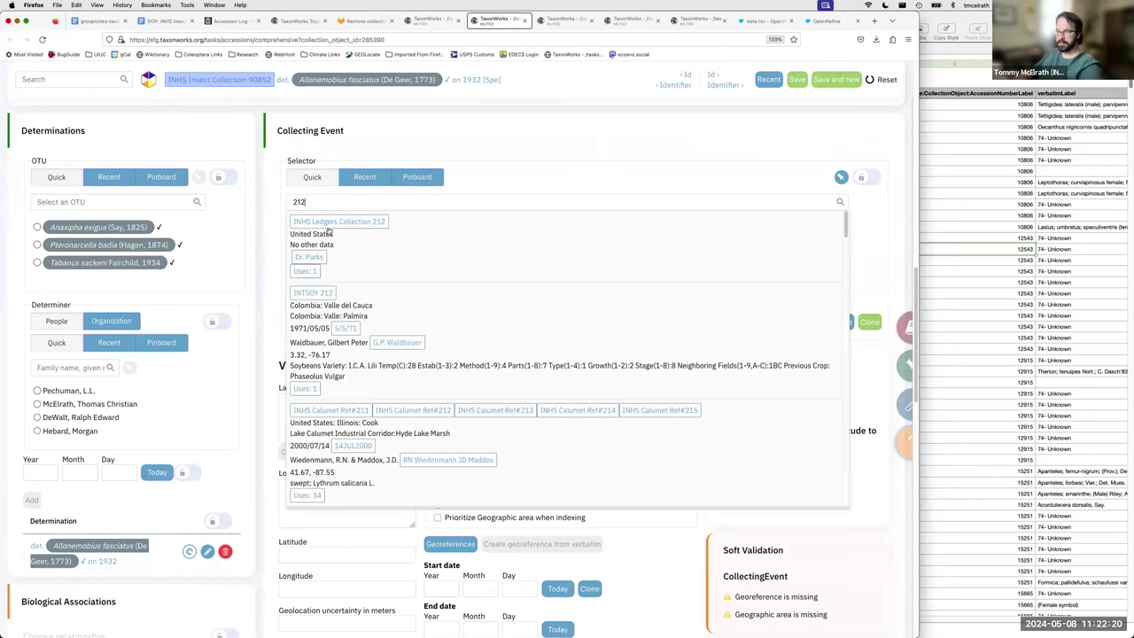
click(282, 228)
key(ctrl+s)
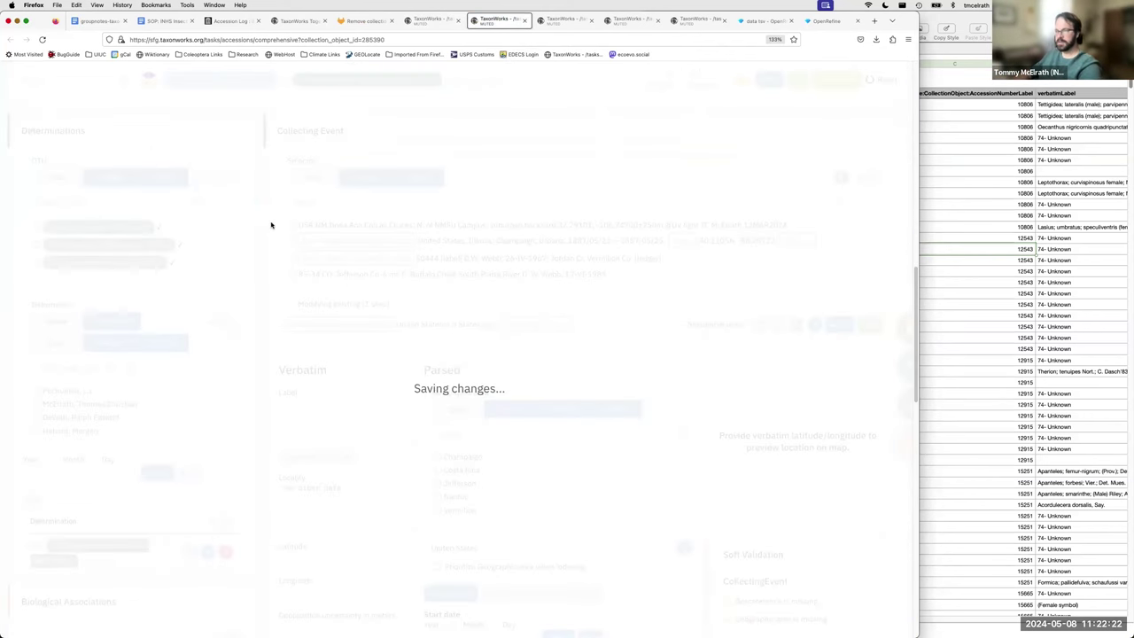
Step: Return to the filtered collection objects and check the collecting event assigned to specimen 285390 in its annotator
scroll(272, 257, up, 5)
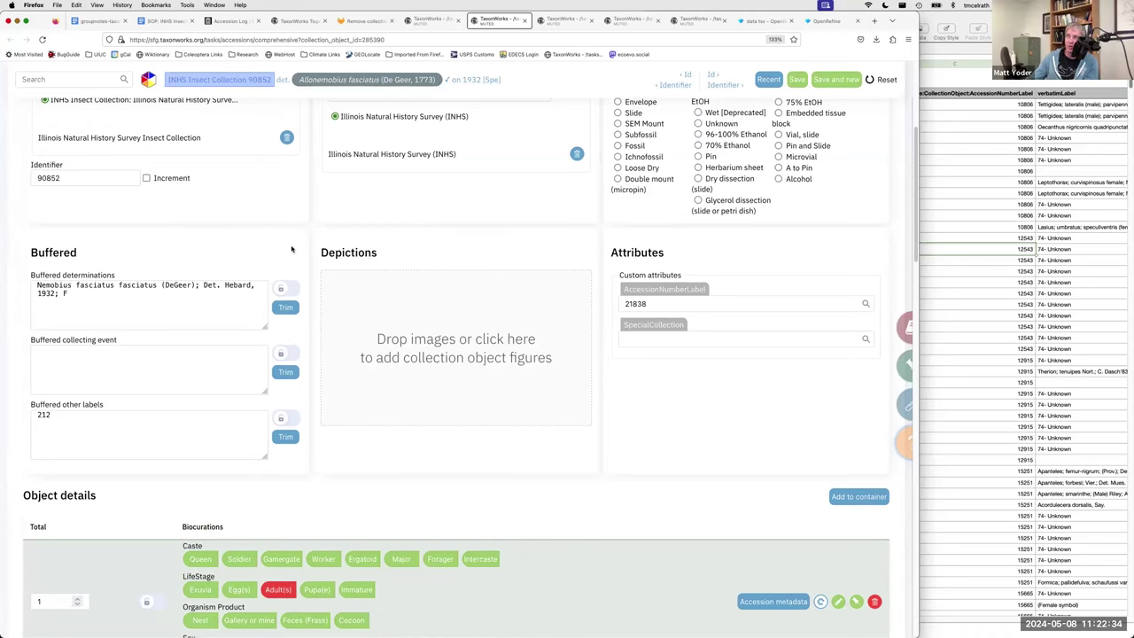
scroll(292, 249, up, 3)
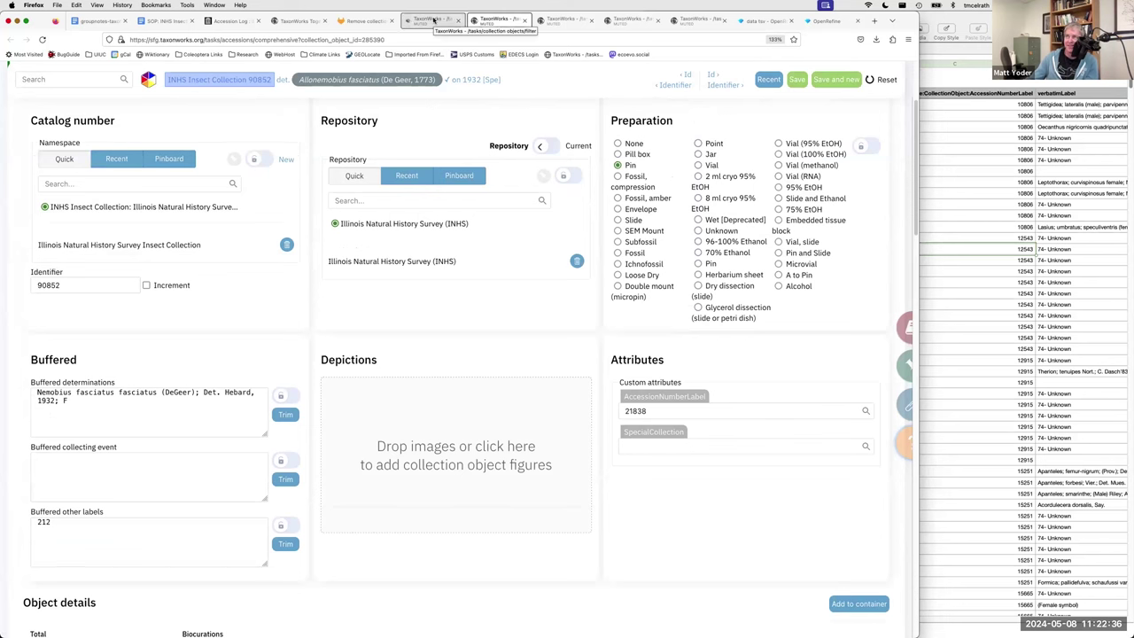
click(433, 19)
click(329, 319)
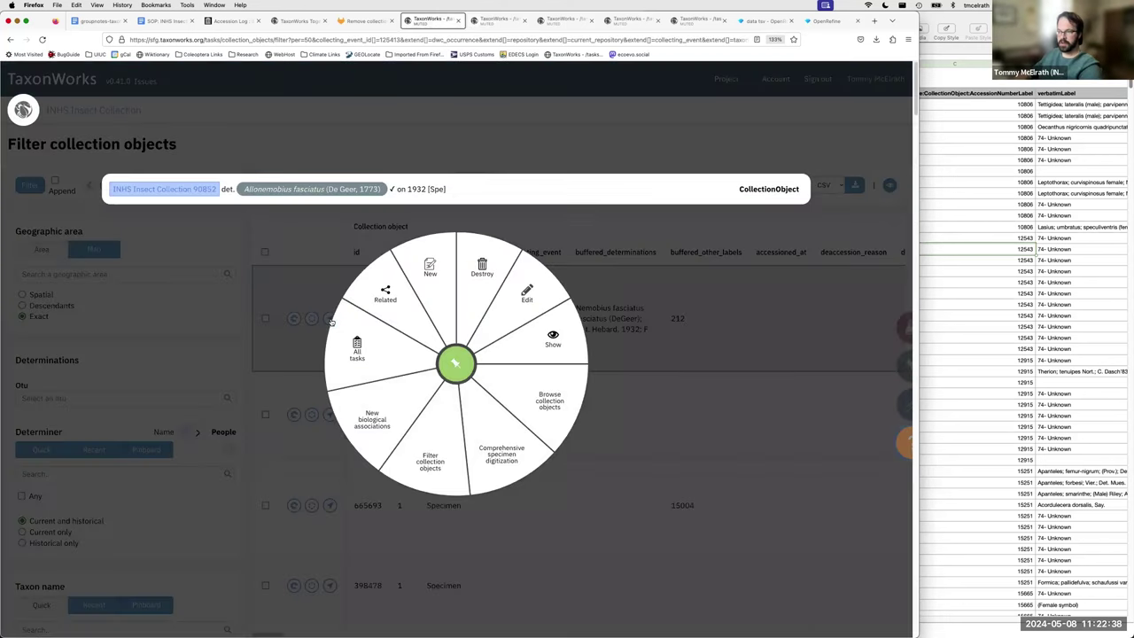
click(330, 321)
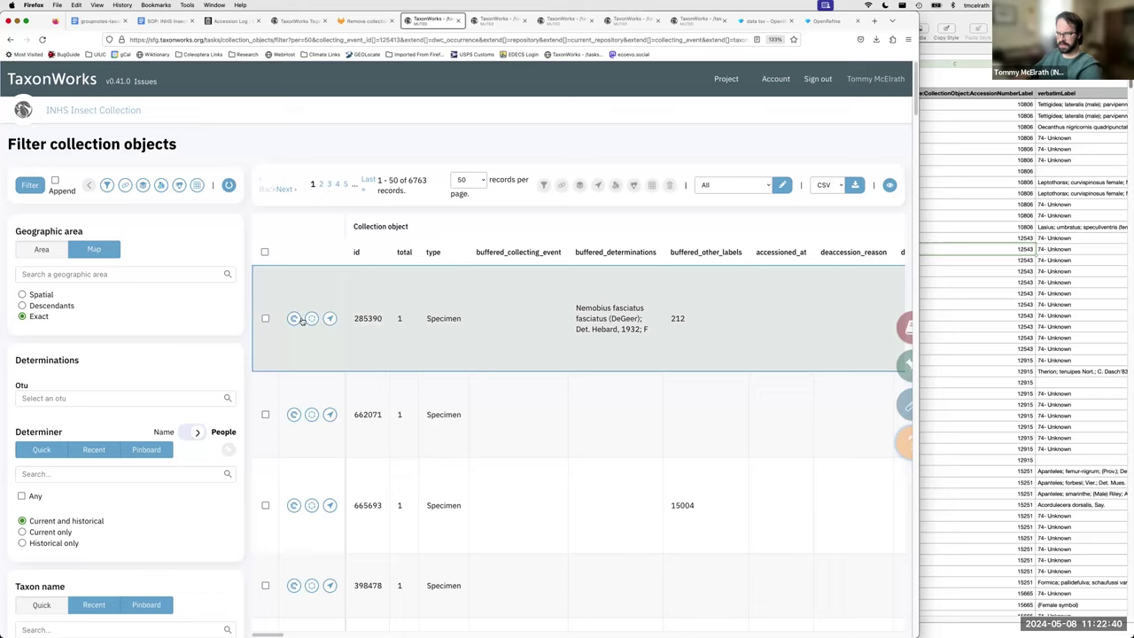
click(295, 319)
click(301, 322)
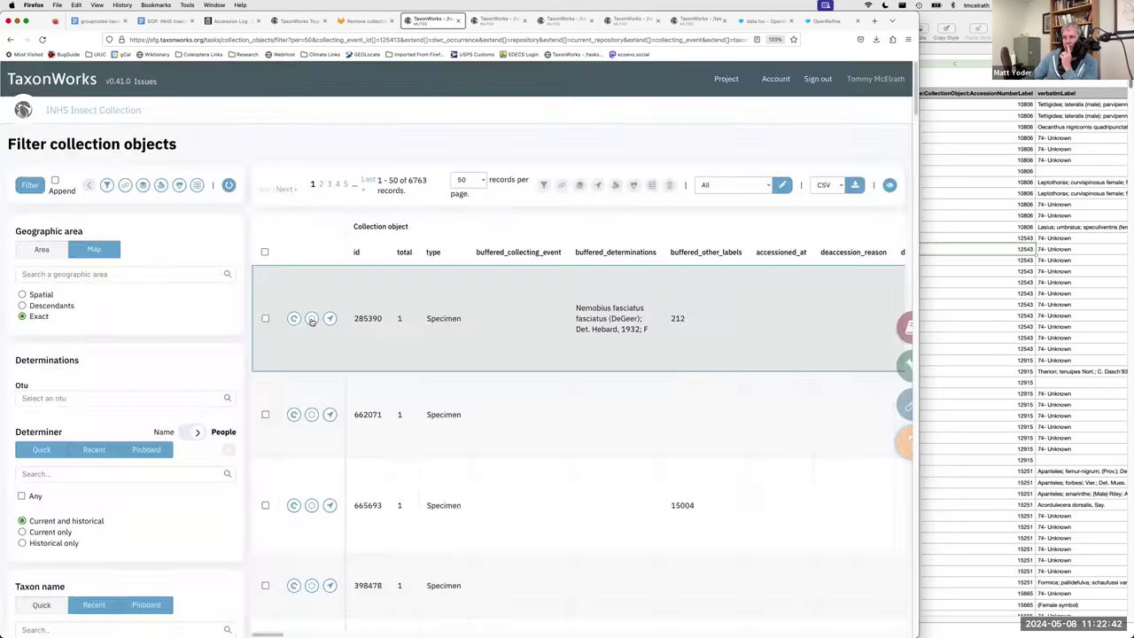
click(312, 321)
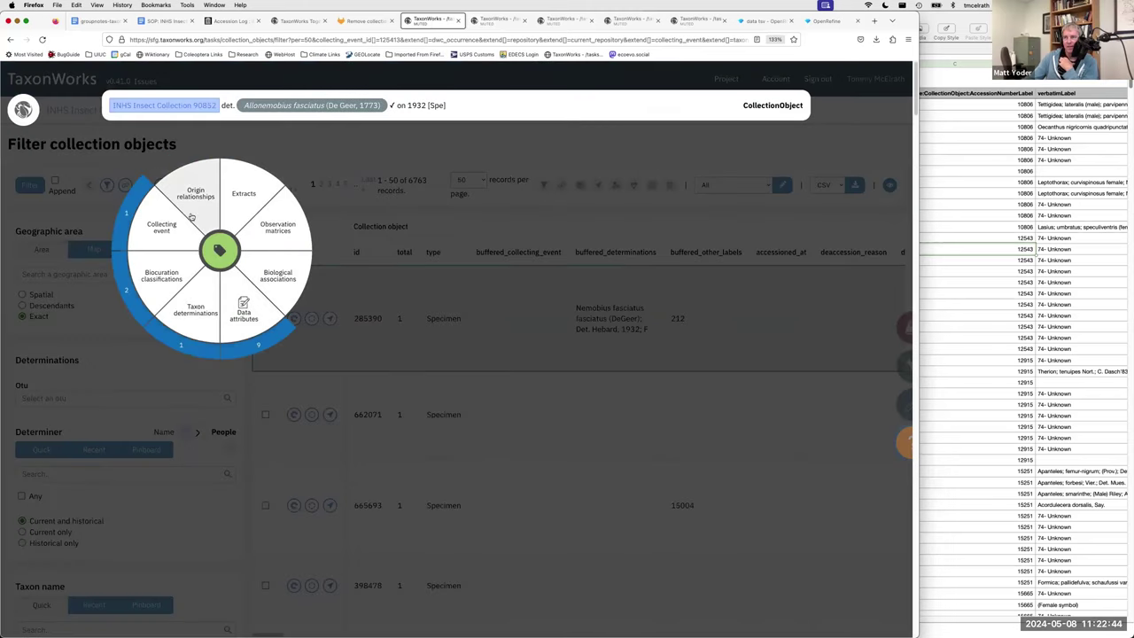
click(173, 245)
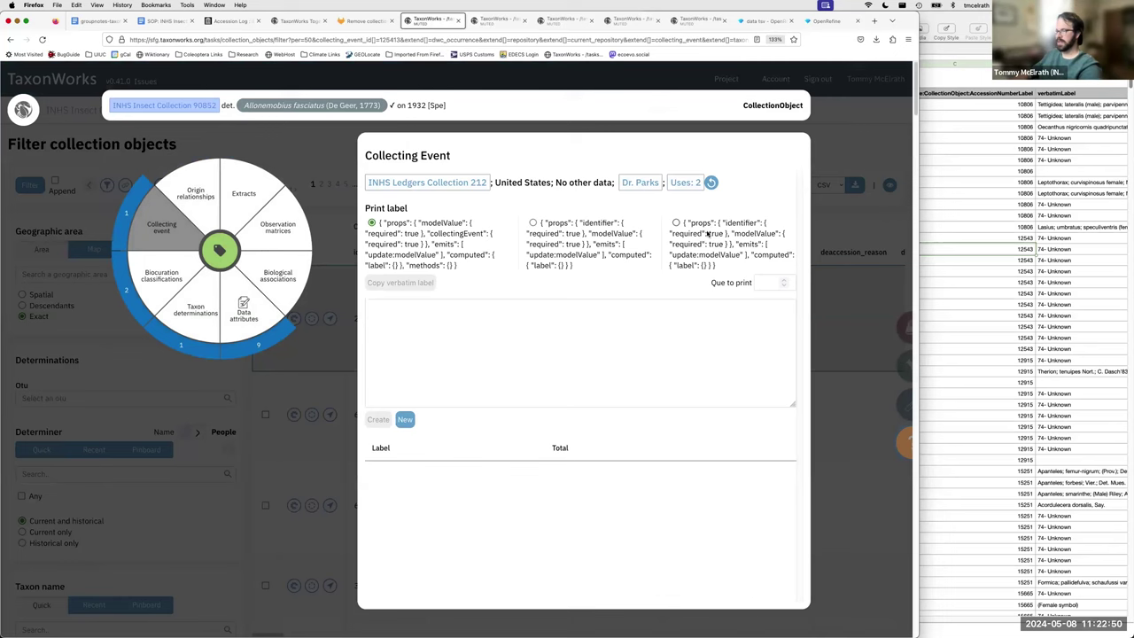
click(358, 353)
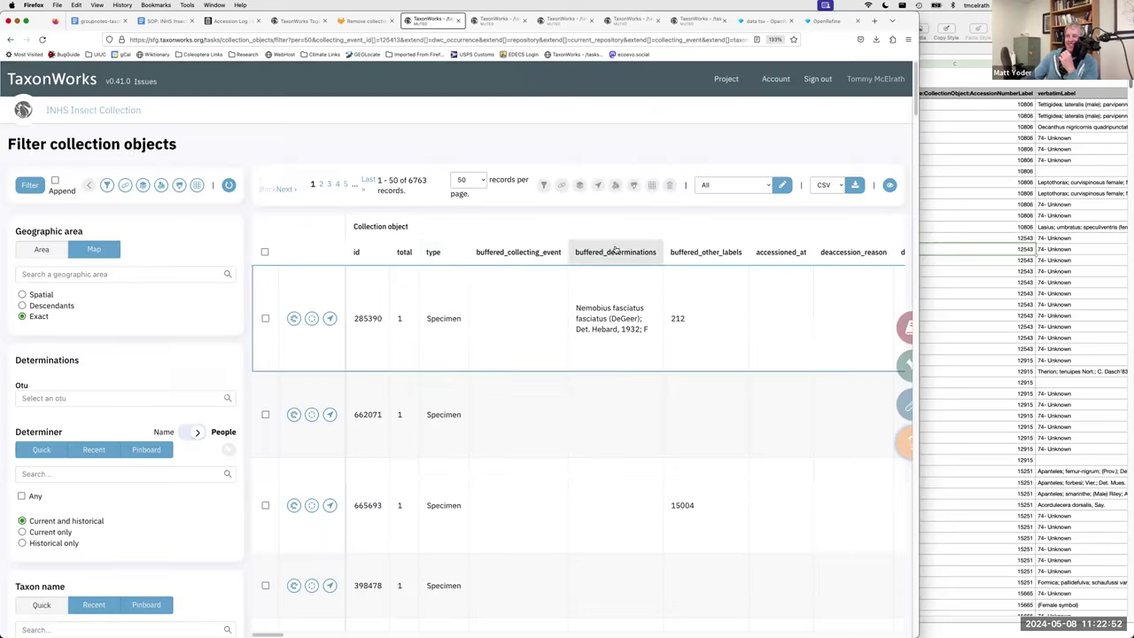
scroll(484, 364, down, 5)
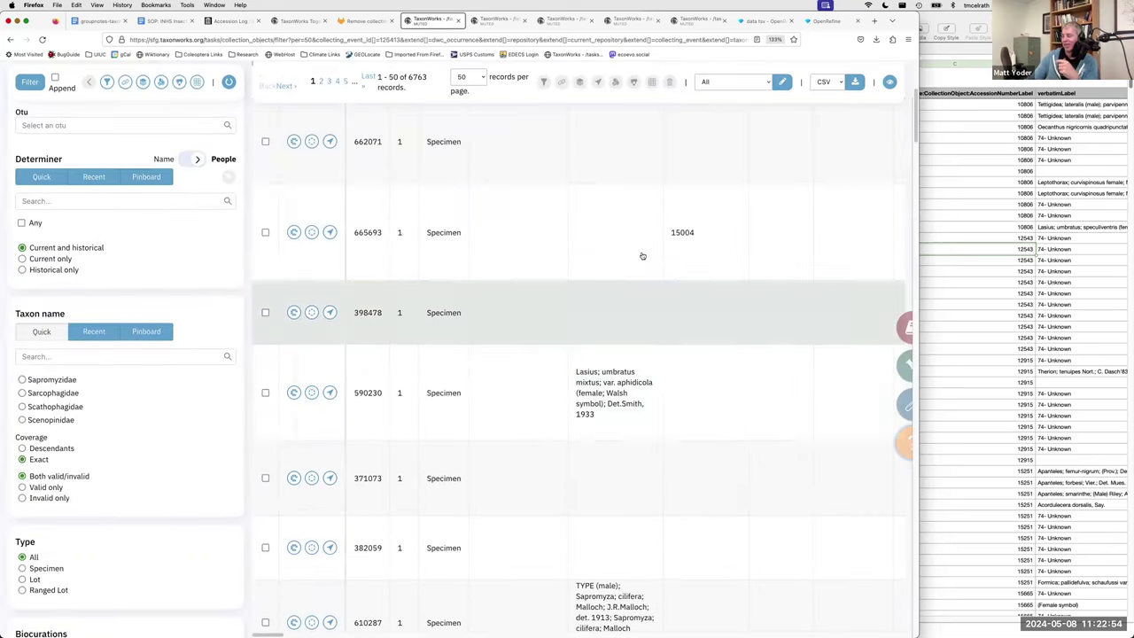
click(684, 235)
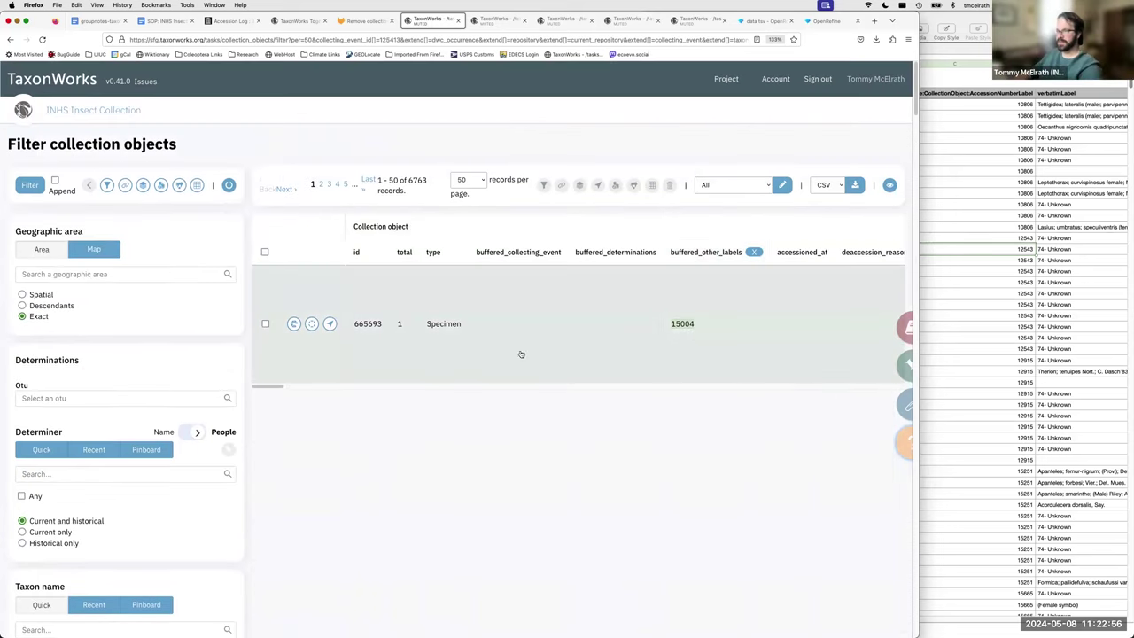
click(752, 253)
Step: Annotate specimen 665693 with INHS Ledgers Collection 15004 as its collecting event, searching for 15004
scroll(425, 386, down, 2)
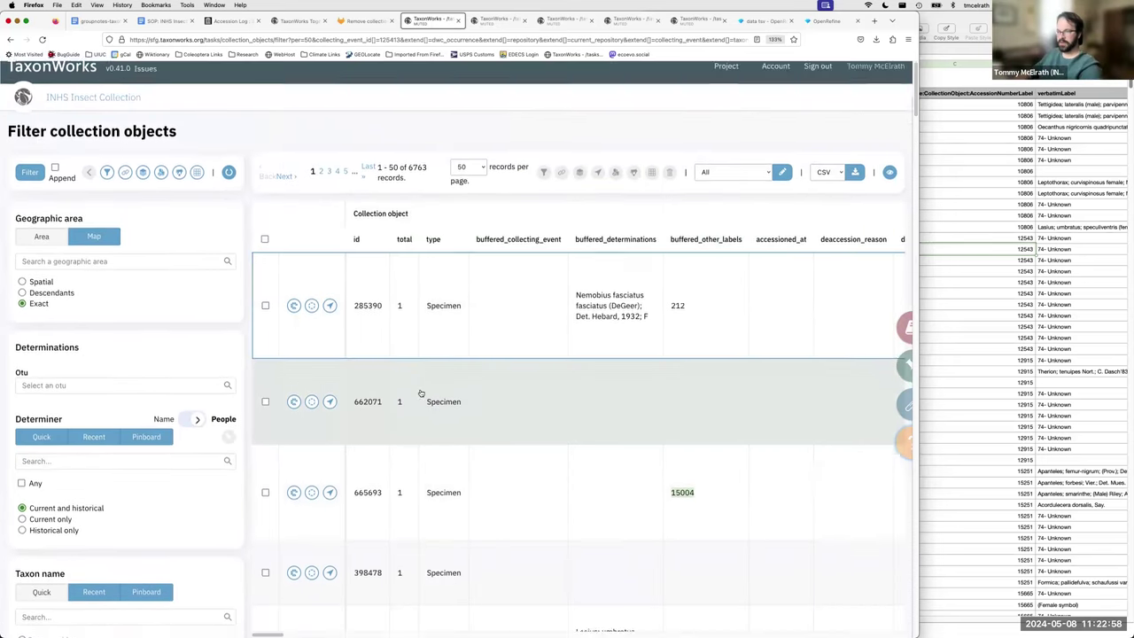
click(309, 437)
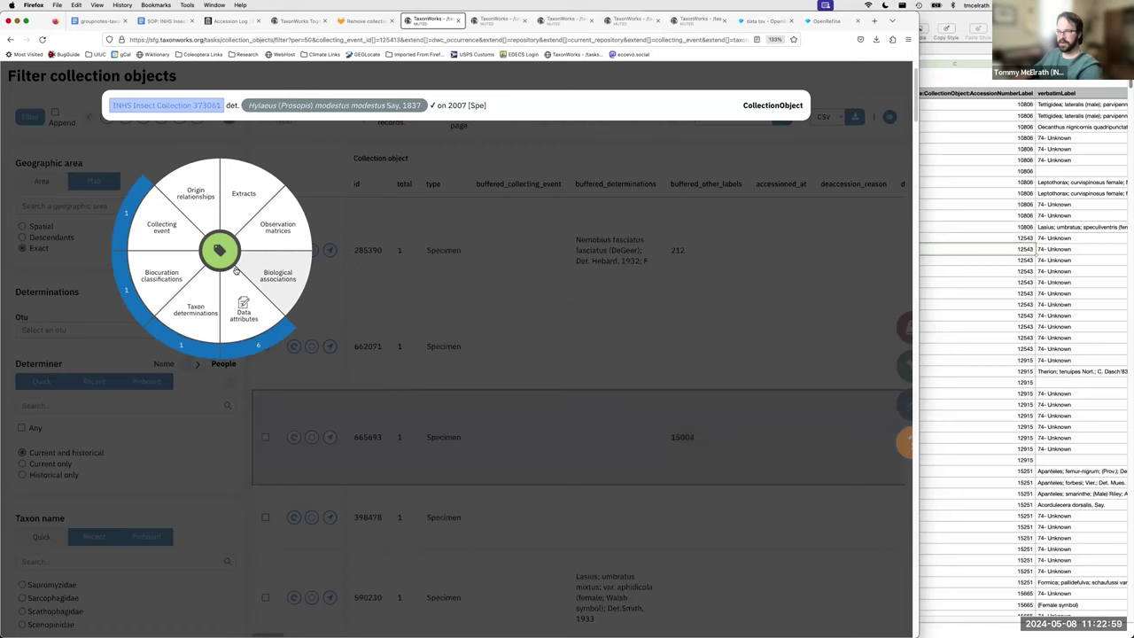
click(162, 228)
click(427, 181)
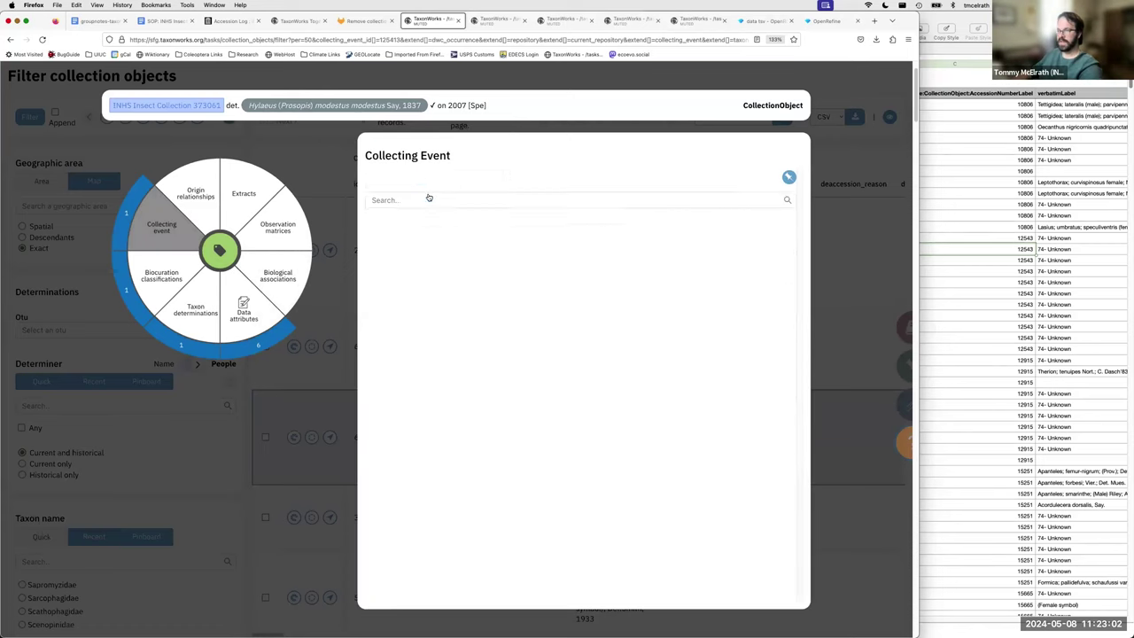
text(15004)
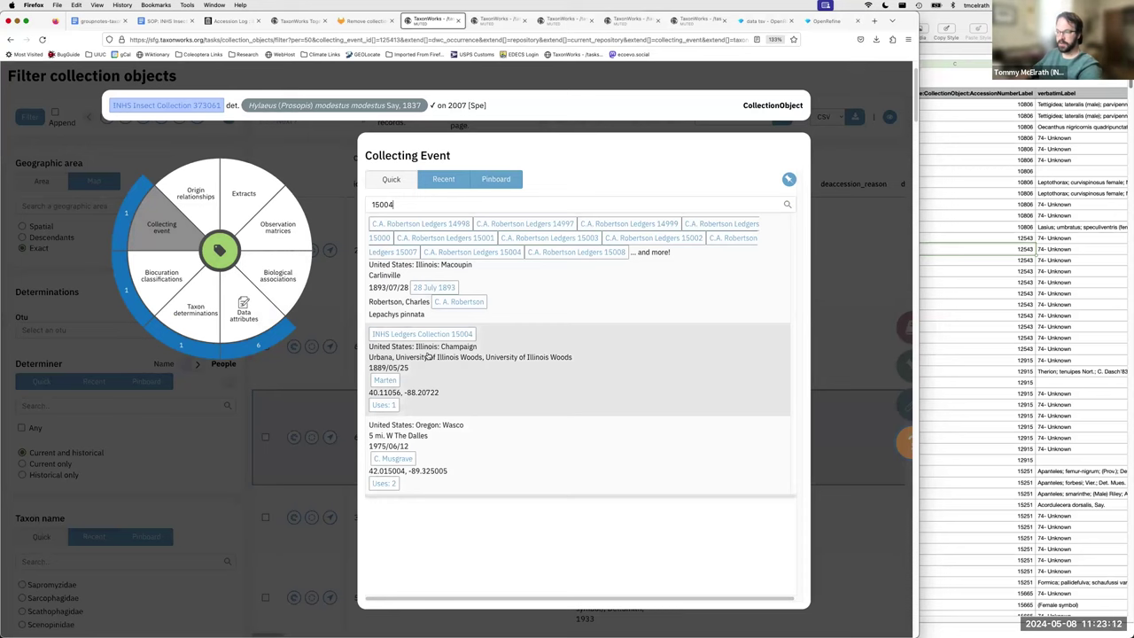
click(428, 356)
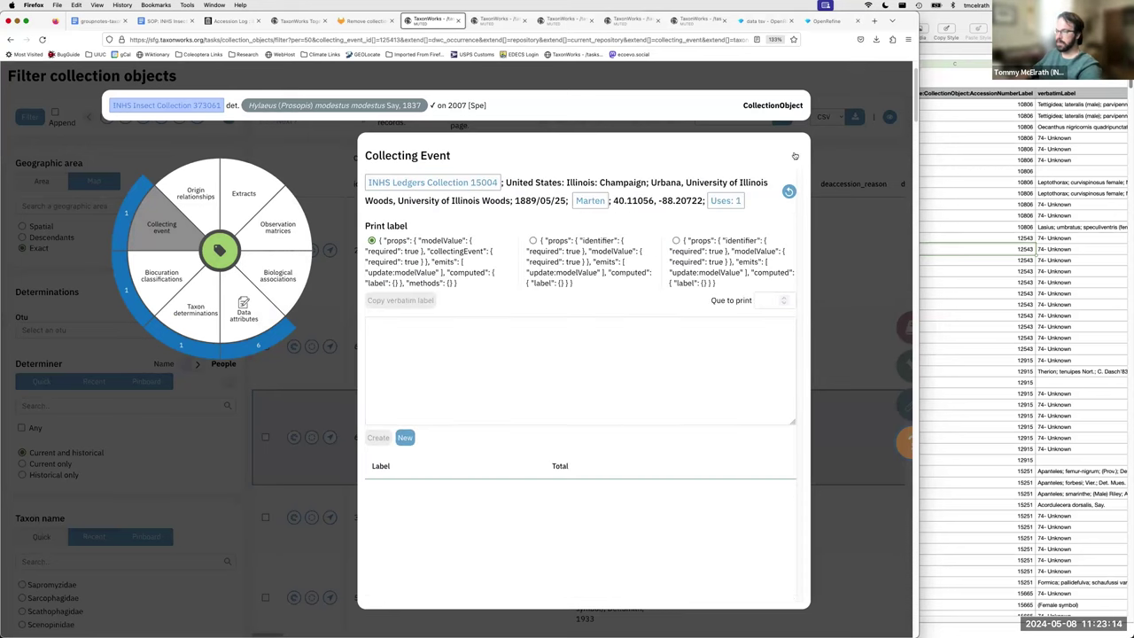
Step: Close specimen 665693's annotator and refresh the filtered collection objects
click(835, 84)
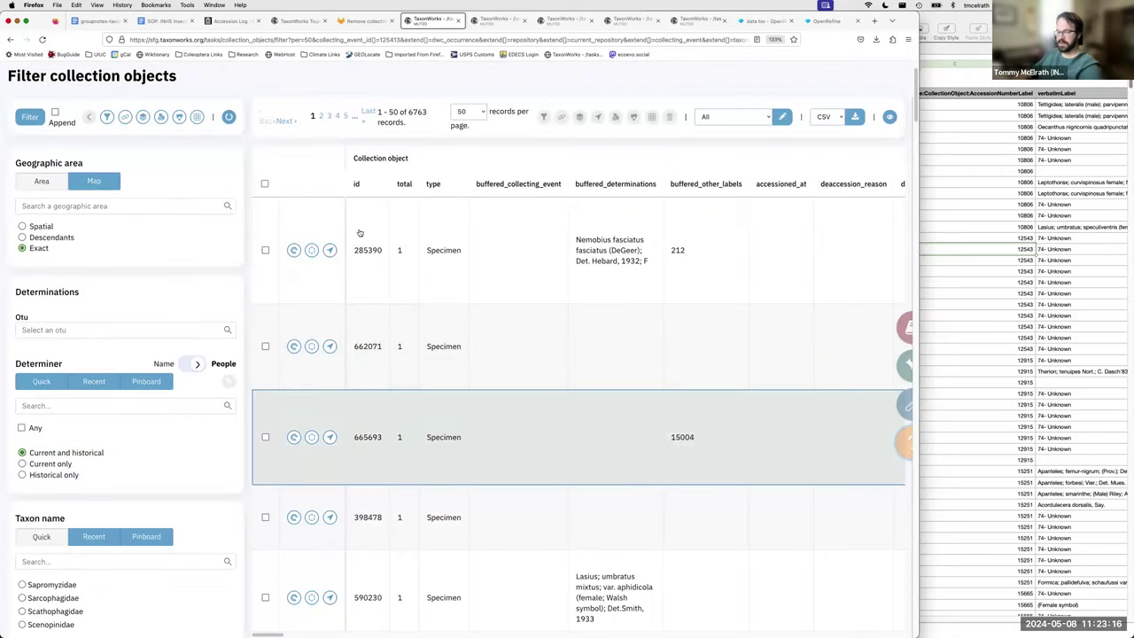
scroll(206, 170, up, 2)
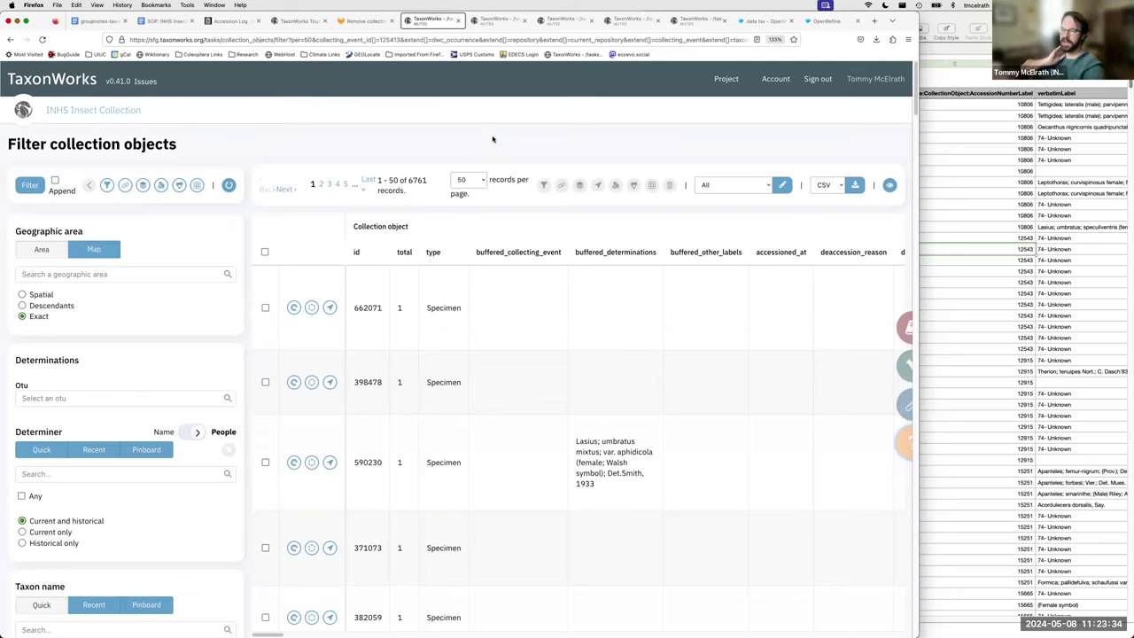
Step: Switch to the Collection object match task and reload it to clear its contents
click(518, 21)
click(567, 21)
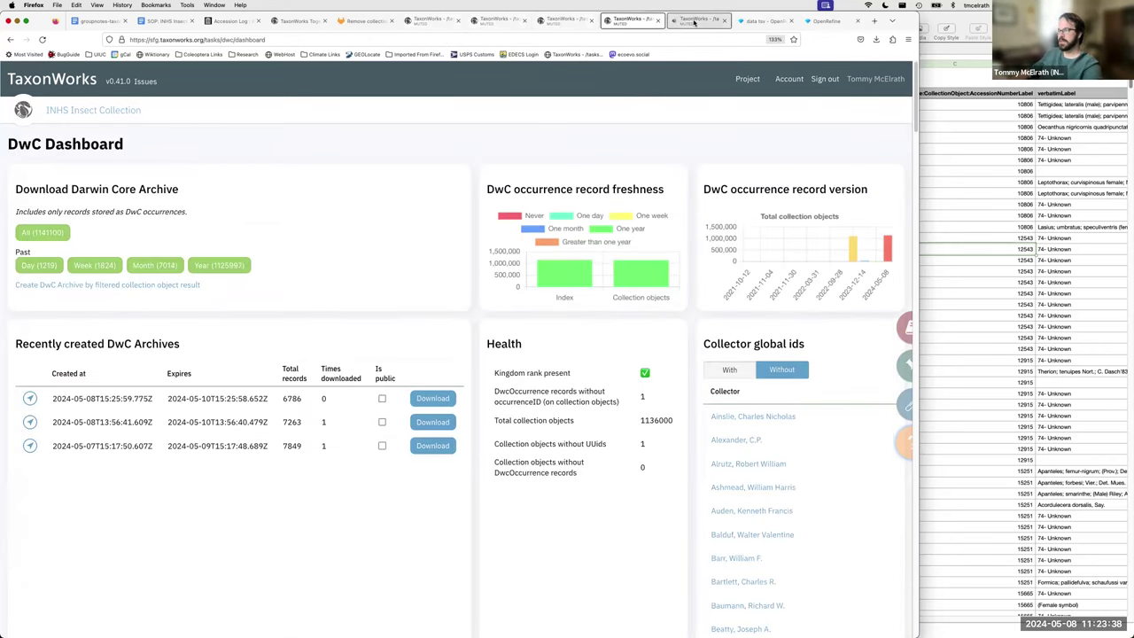
click(673, 23)
key(super+r)
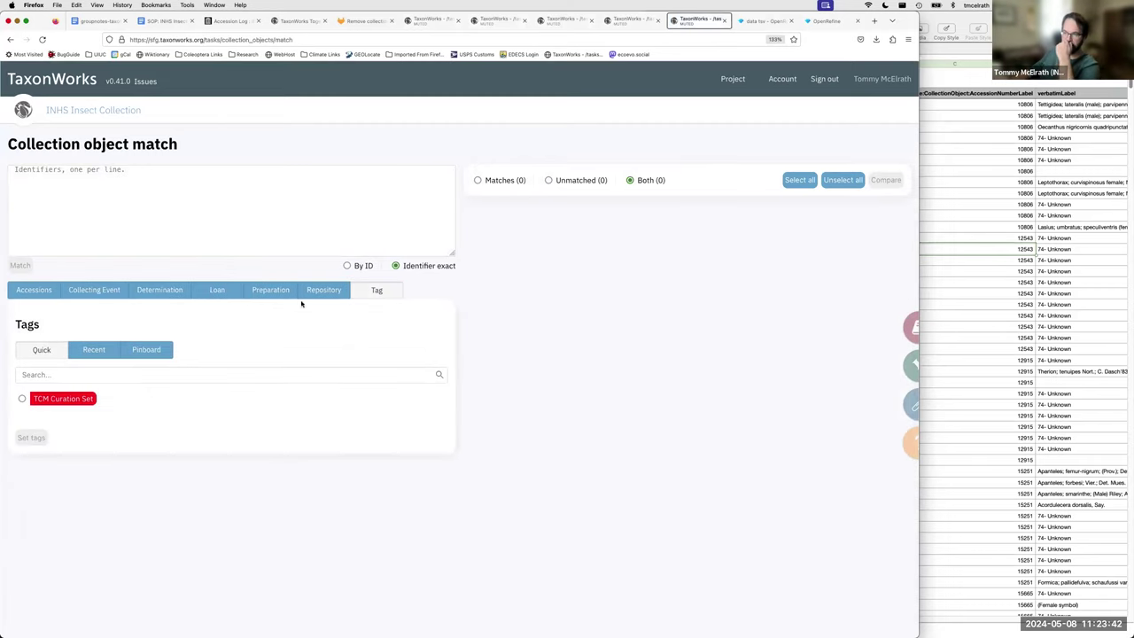
Step: Examine the batch update options in Collection object match, covering accessions, collecting events, determinations, loans, preparations, repositories and tags
click(165, 292)
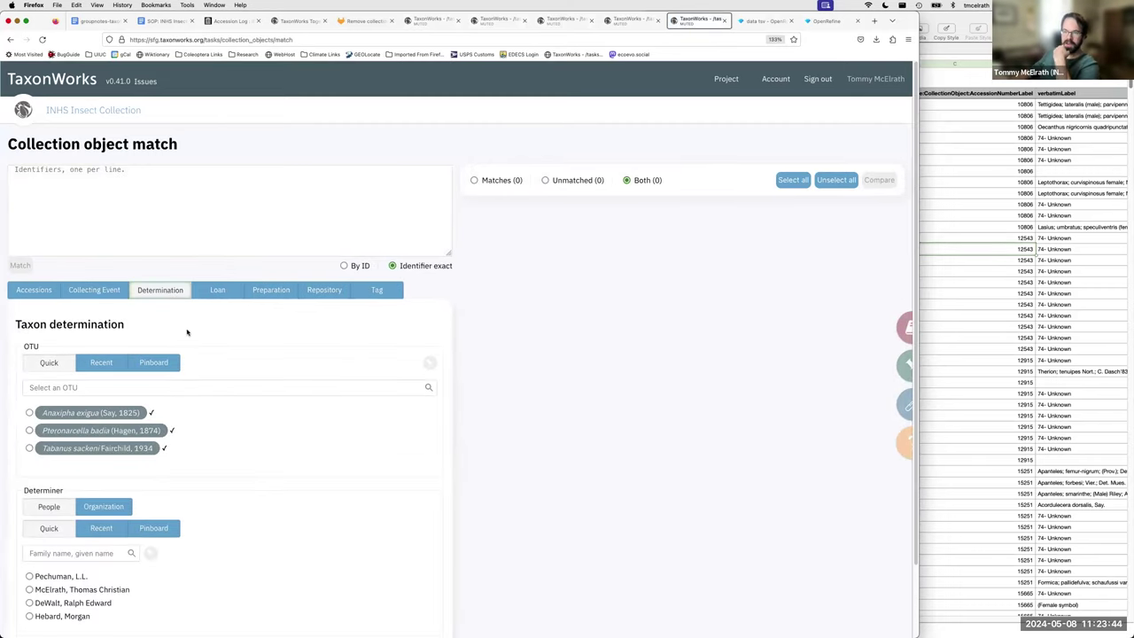
click(43, 291)
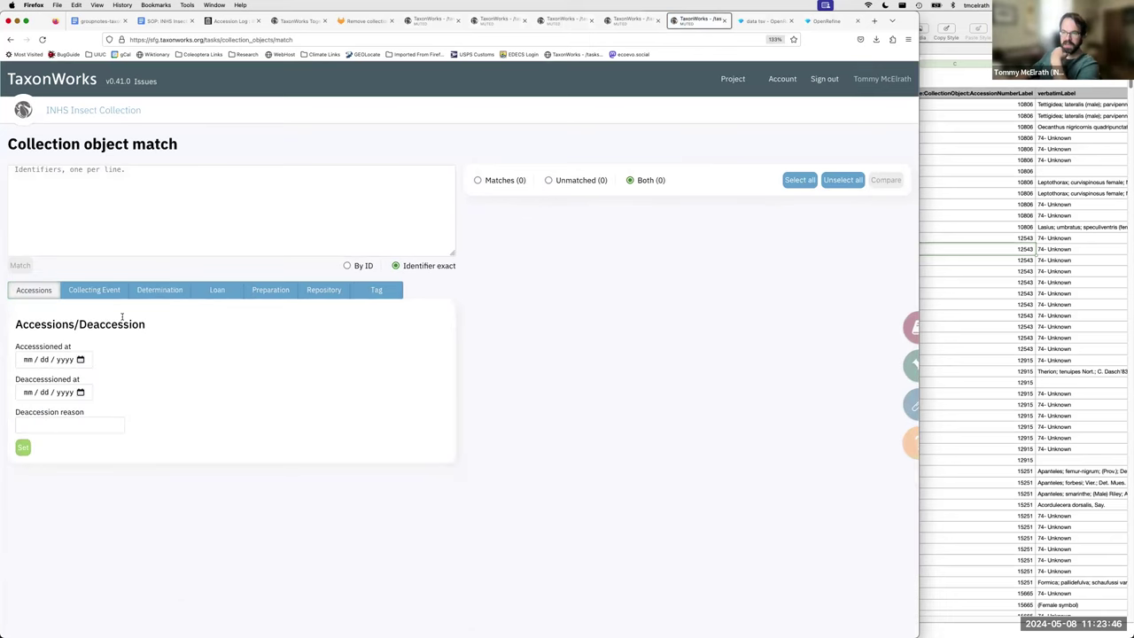
click(95, 293)
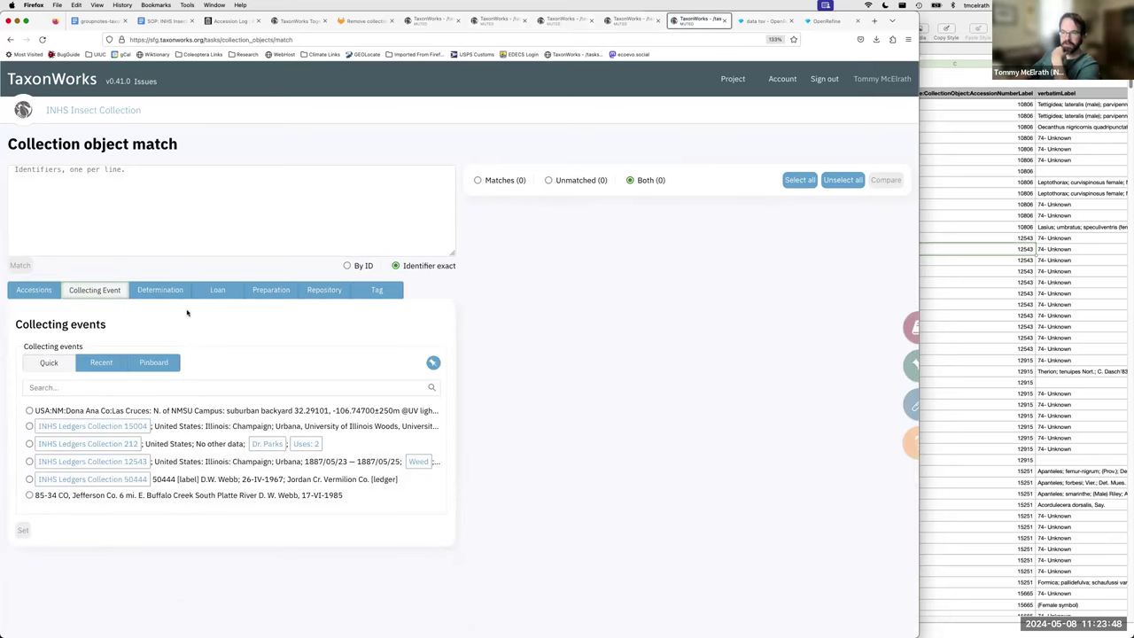
click(179, 293)
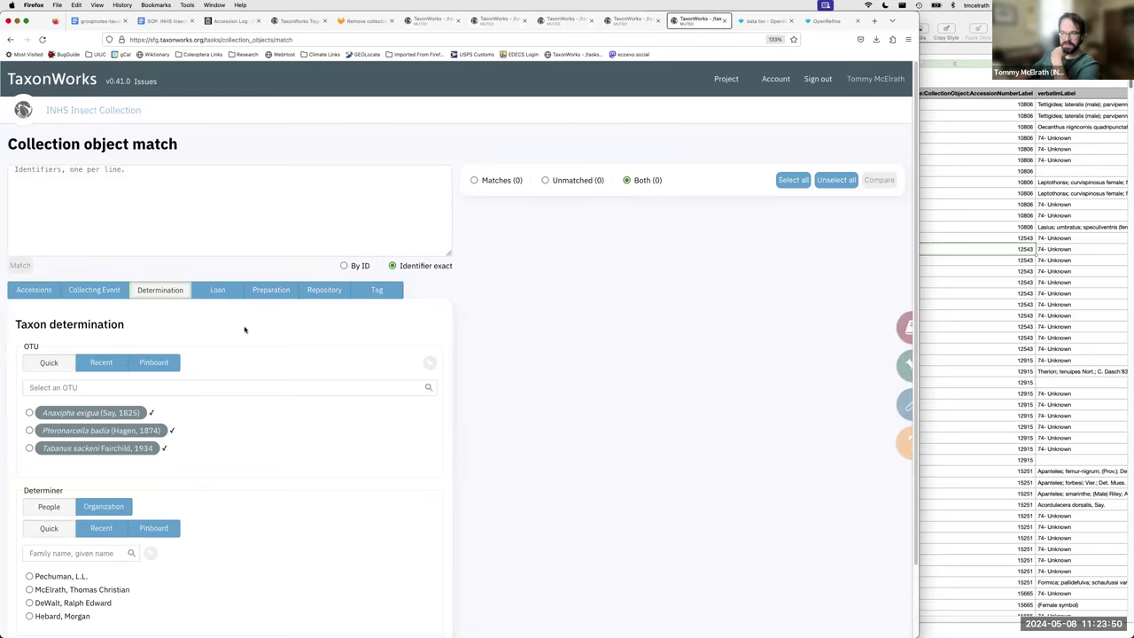
scroll(246, 328, down, 1)
click(218, 261)
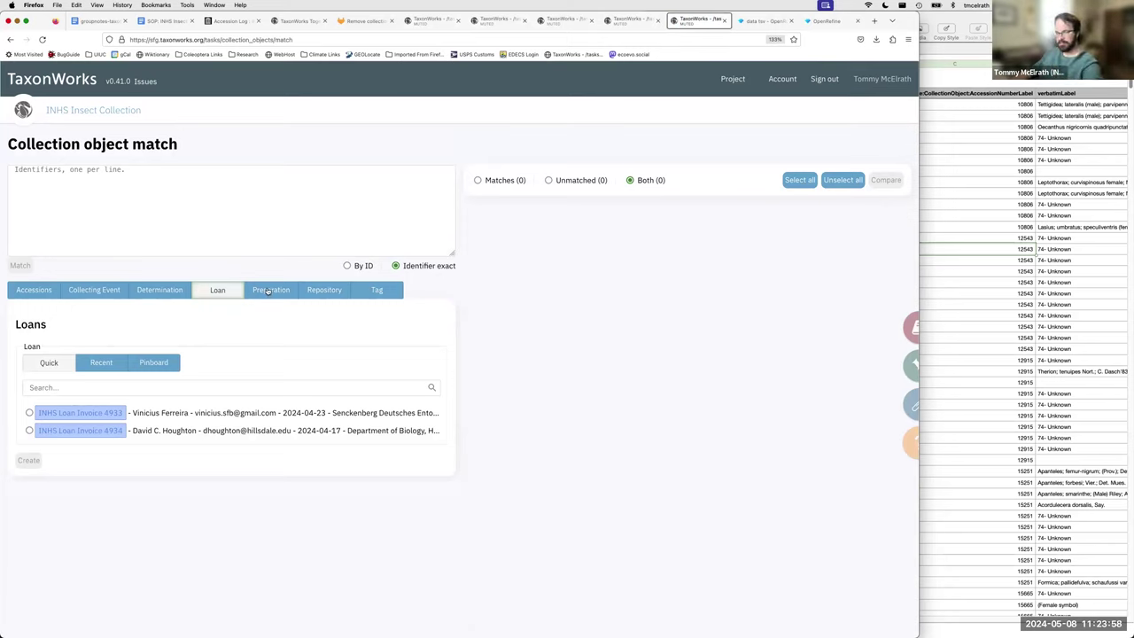
click(268, 293)
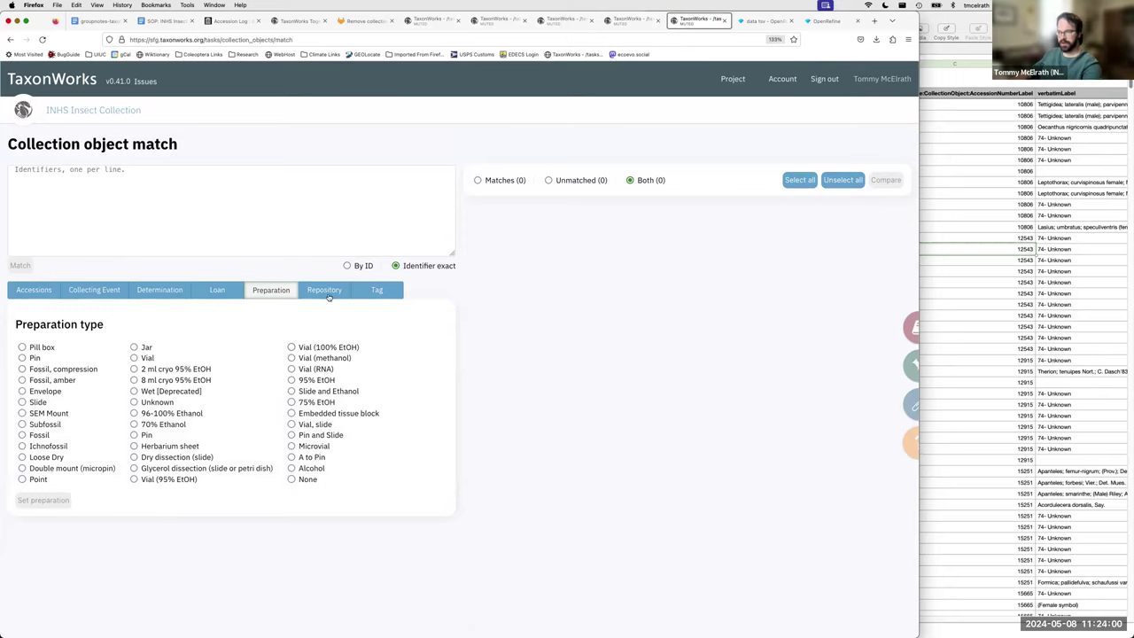
click(327, 298)
click(385, 295)
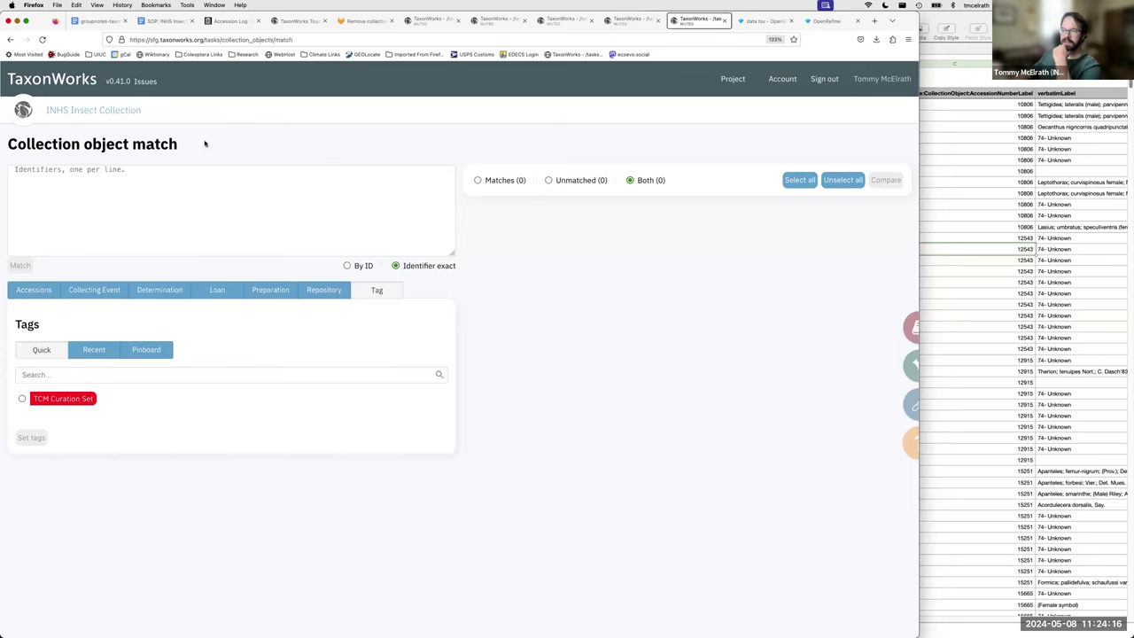
Step: Return to the filtered collection objects results
click(631, 19)
click(564, 22)
click(500, 20)
click(434, 20)
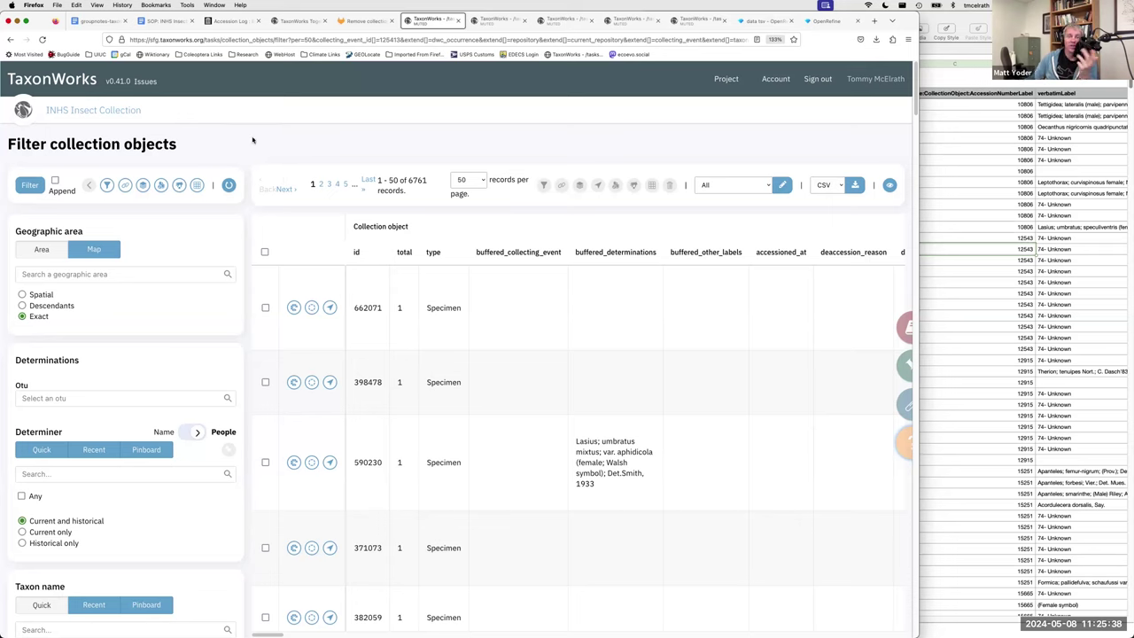
Step: Open the project hub in a separate tab, find tasks matching "proj" and open Project vocabulary
click(123, 112)
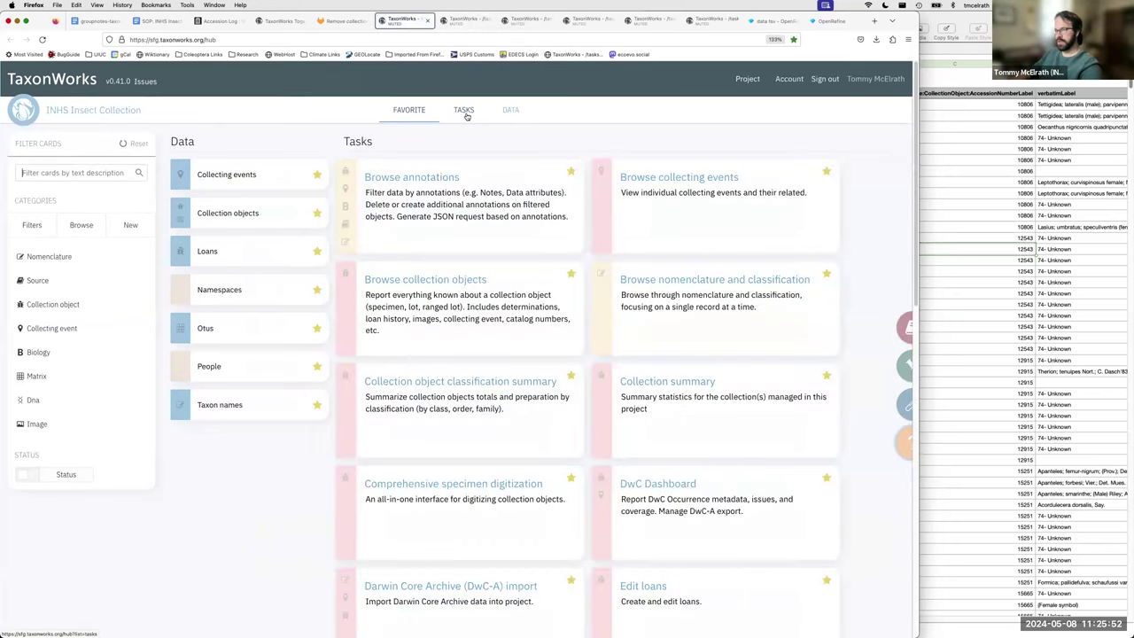
text(proj)
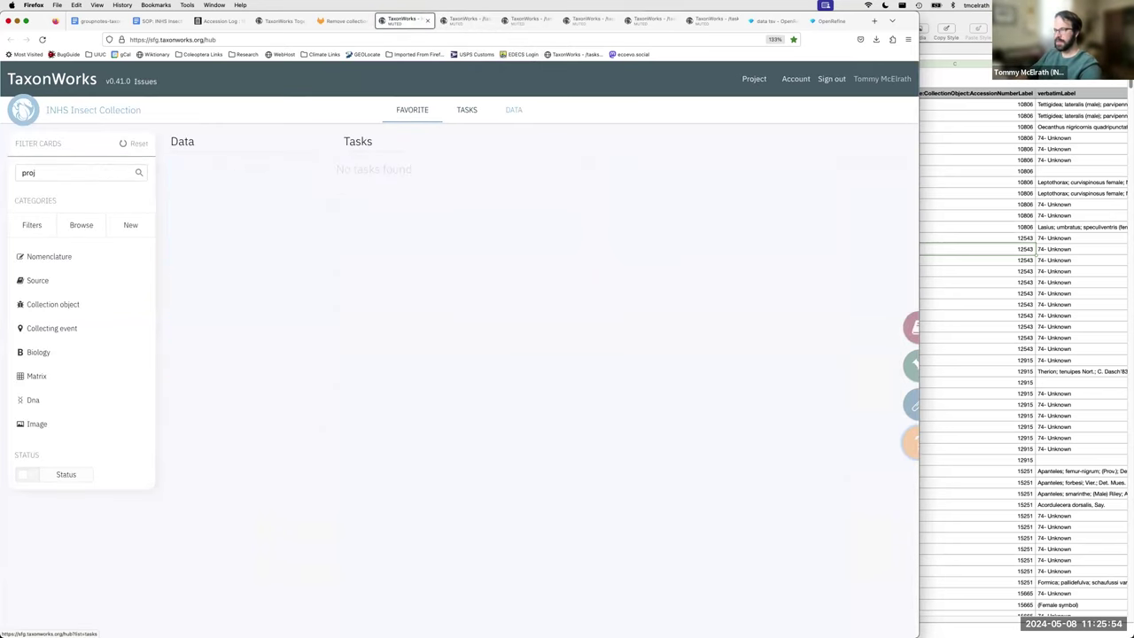
click(466, 112)
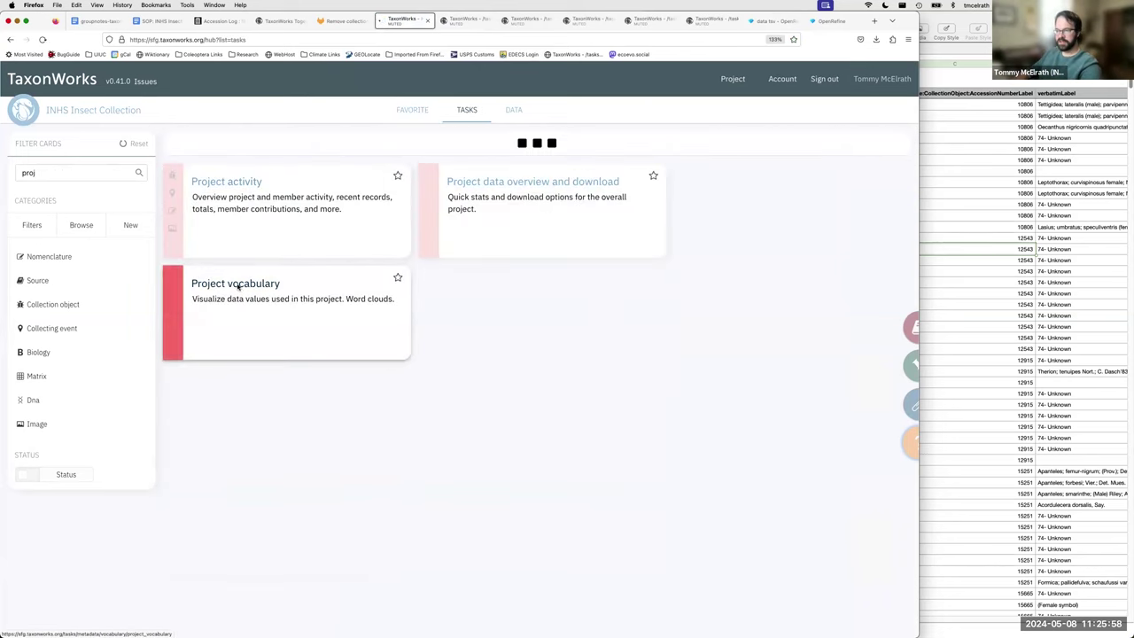
click(237, 285)
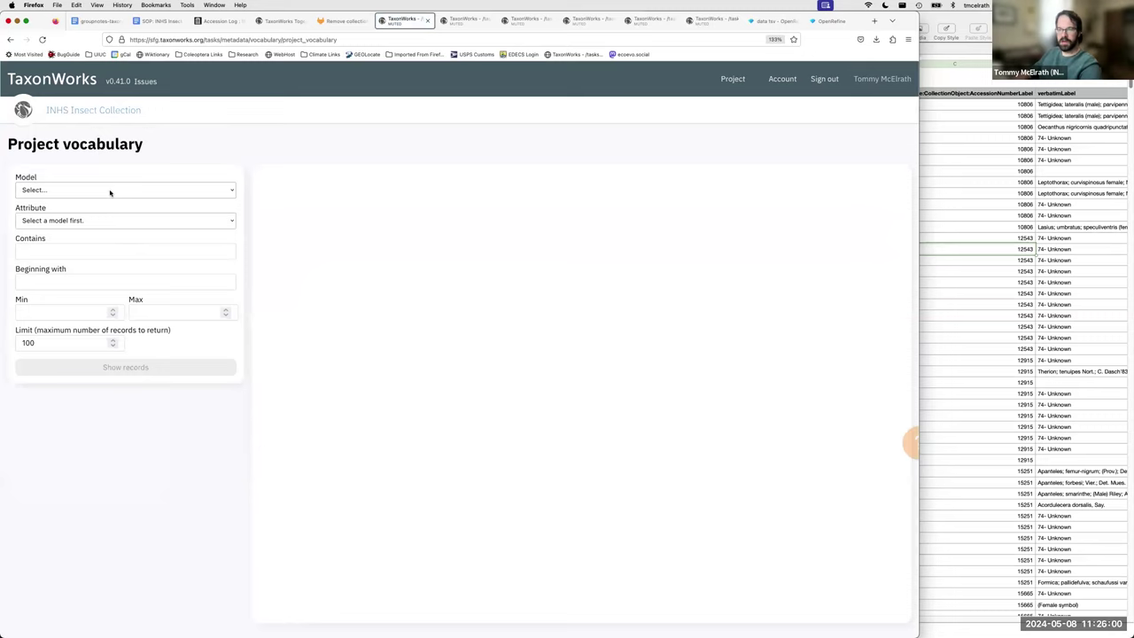
Step: Set the Project vocabulary model to CollectionObject
click(110, 191)
key(Escape)
click(98, 190)
scroll(101, 240, down, 10)
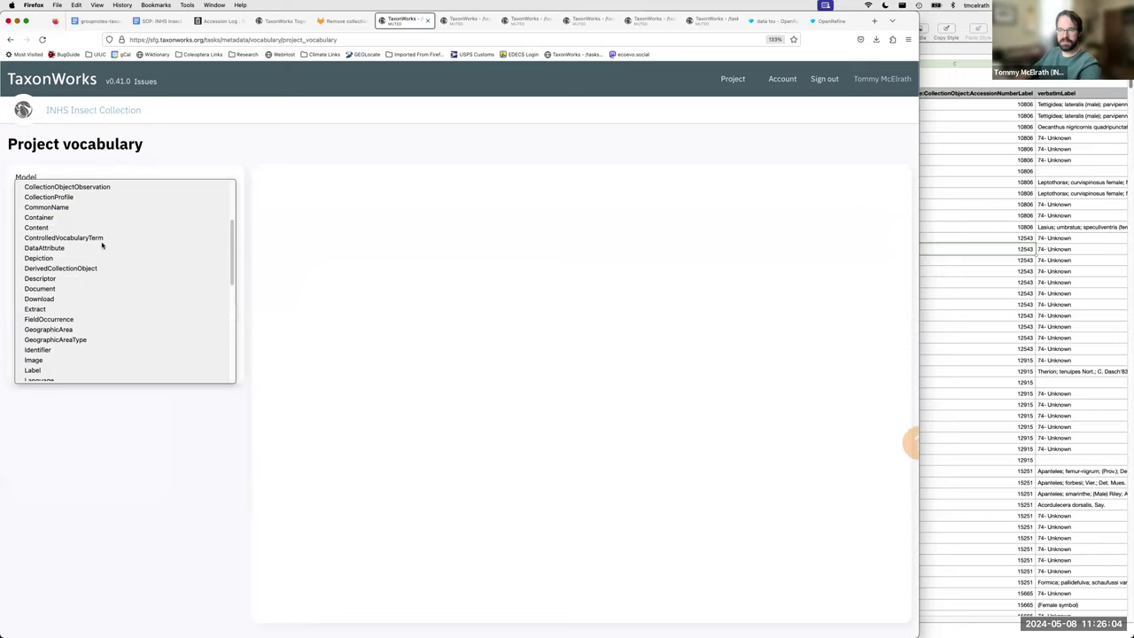
click(95, 163)
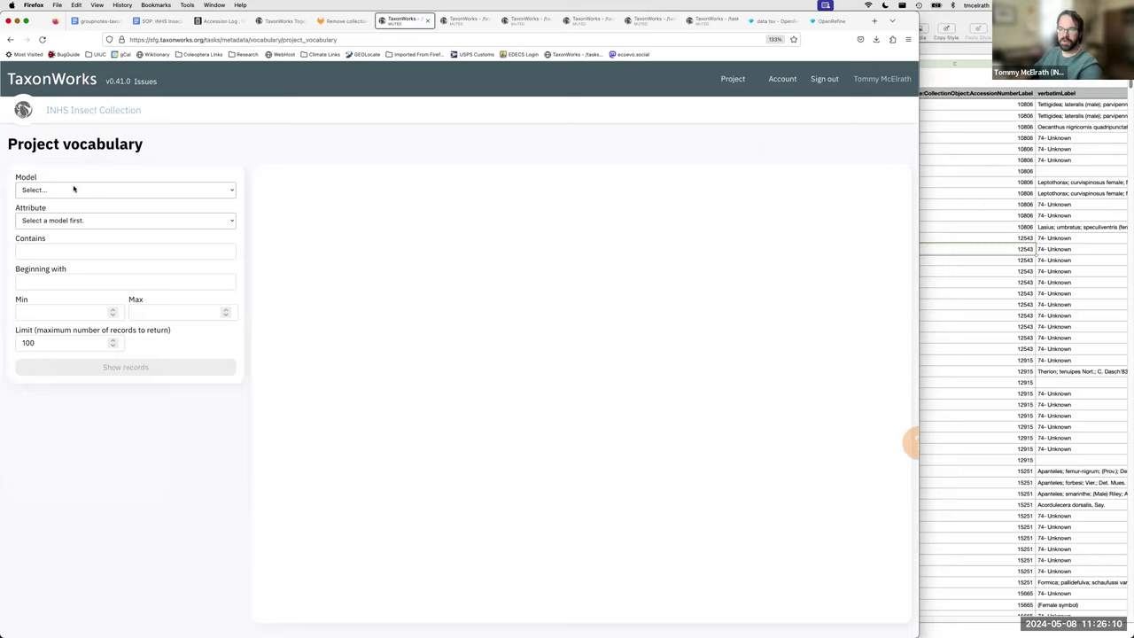
click(71, 190)
scroll(59, 258, down, 2)
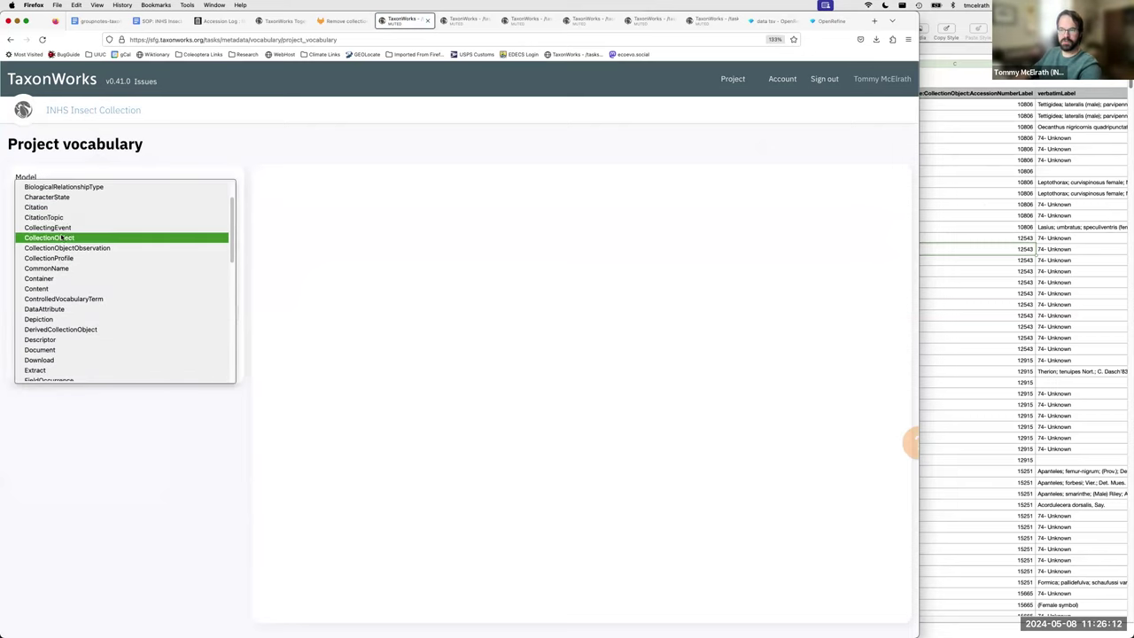
click(66, 237)
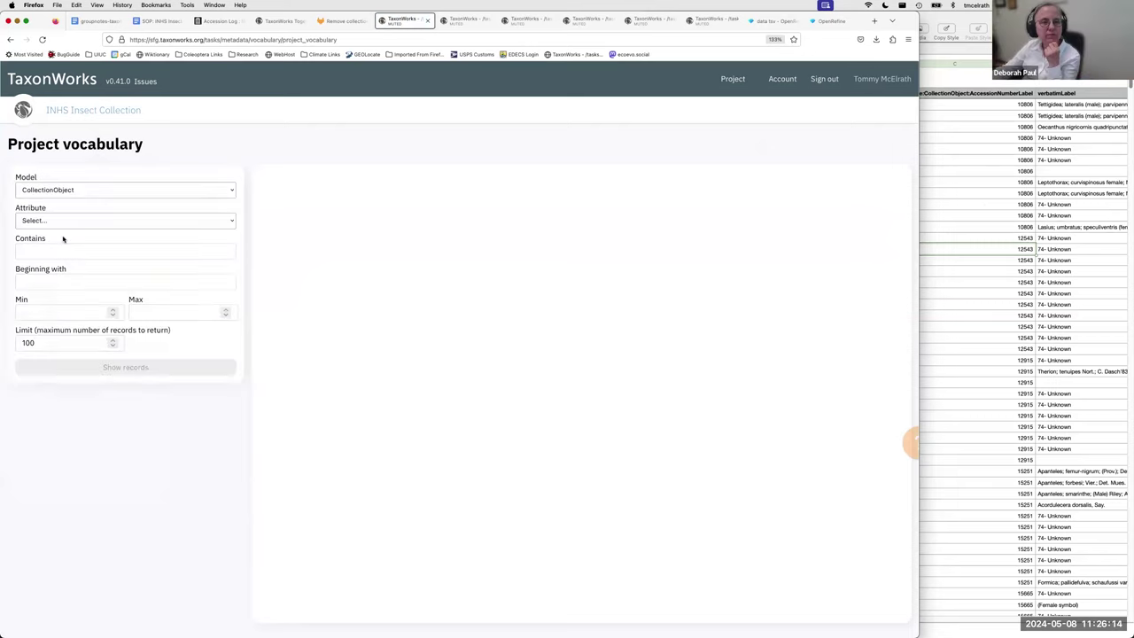
Step: Set the vocabulary model to DataAttribute and examine its attributes and the other available models
click(64, 191)
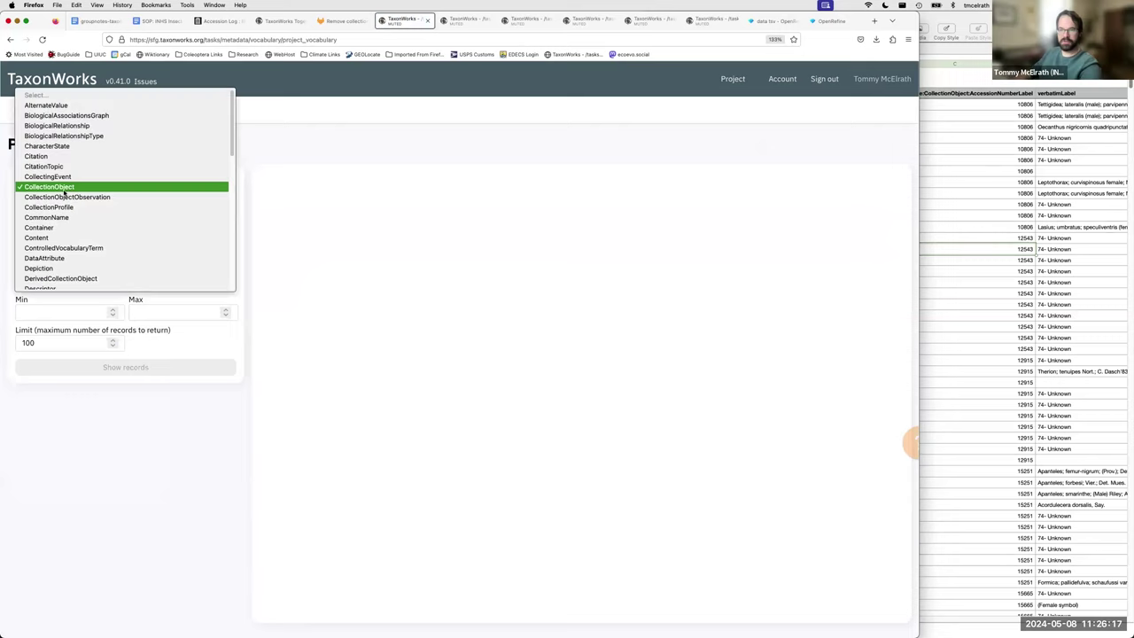
click(60, 258)
click(57, 221)
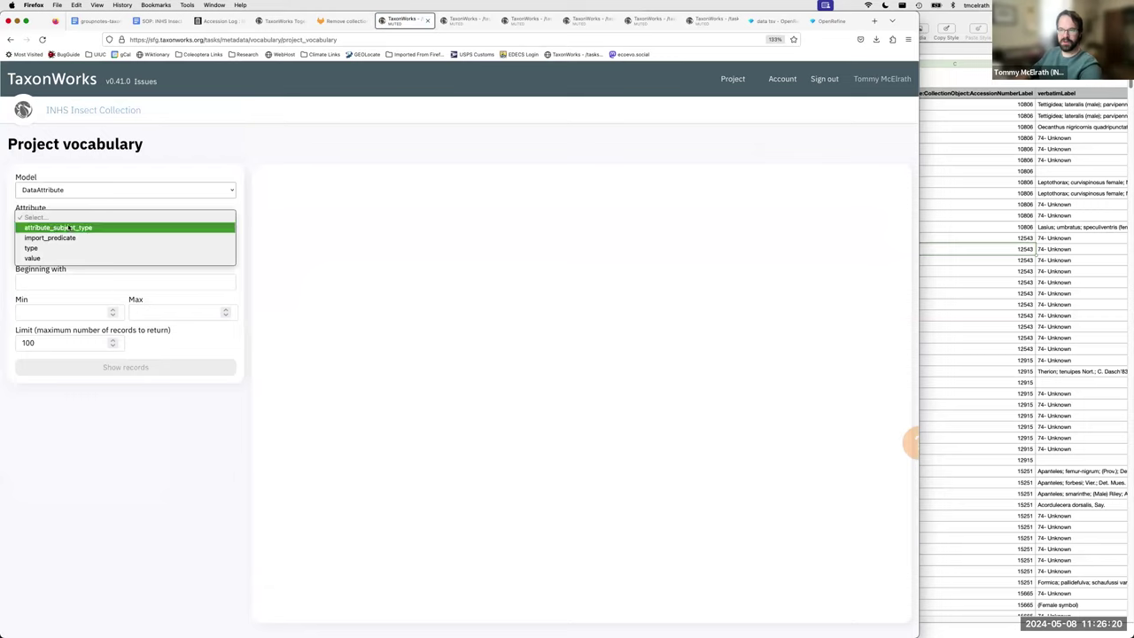
click(130, 176)
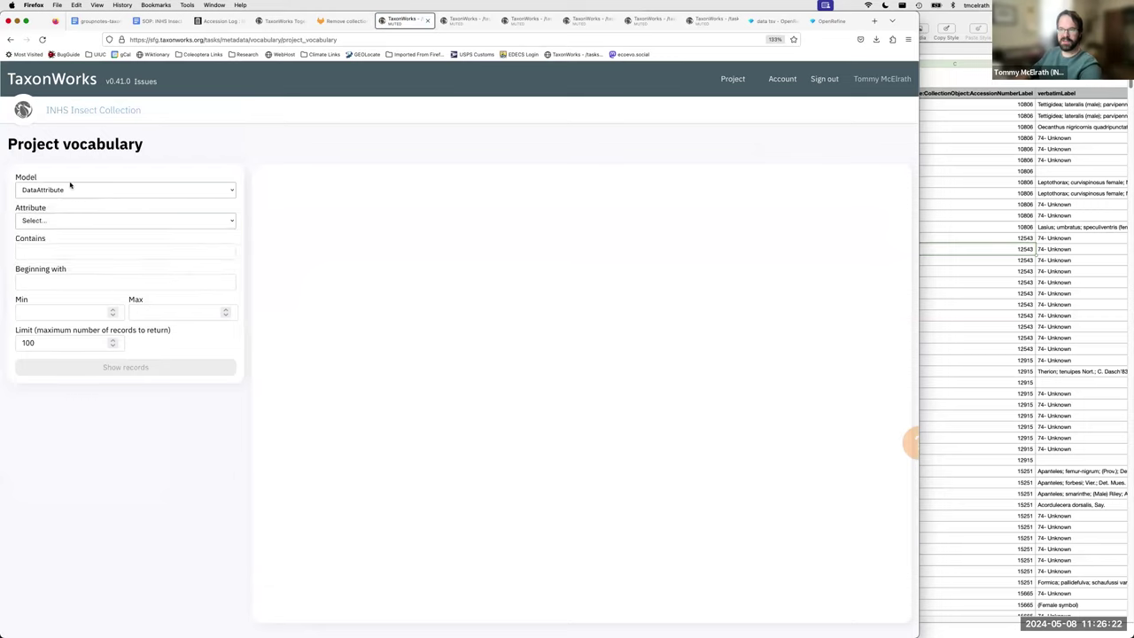
click(71, 190)
scroll(82, 279, down, 10)
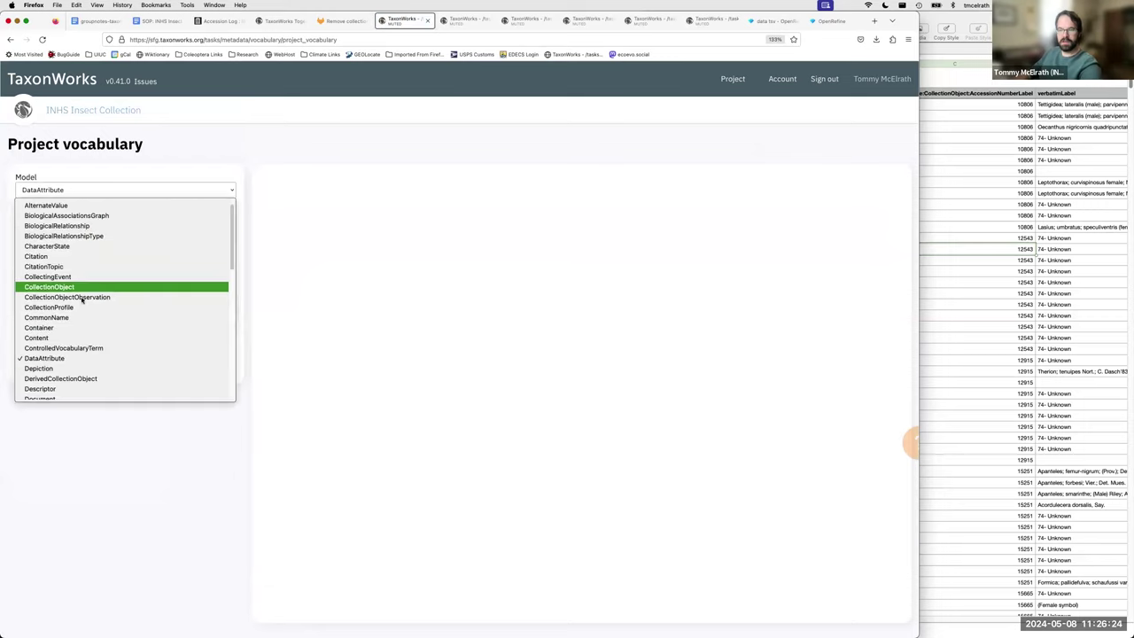
click(165, 148)
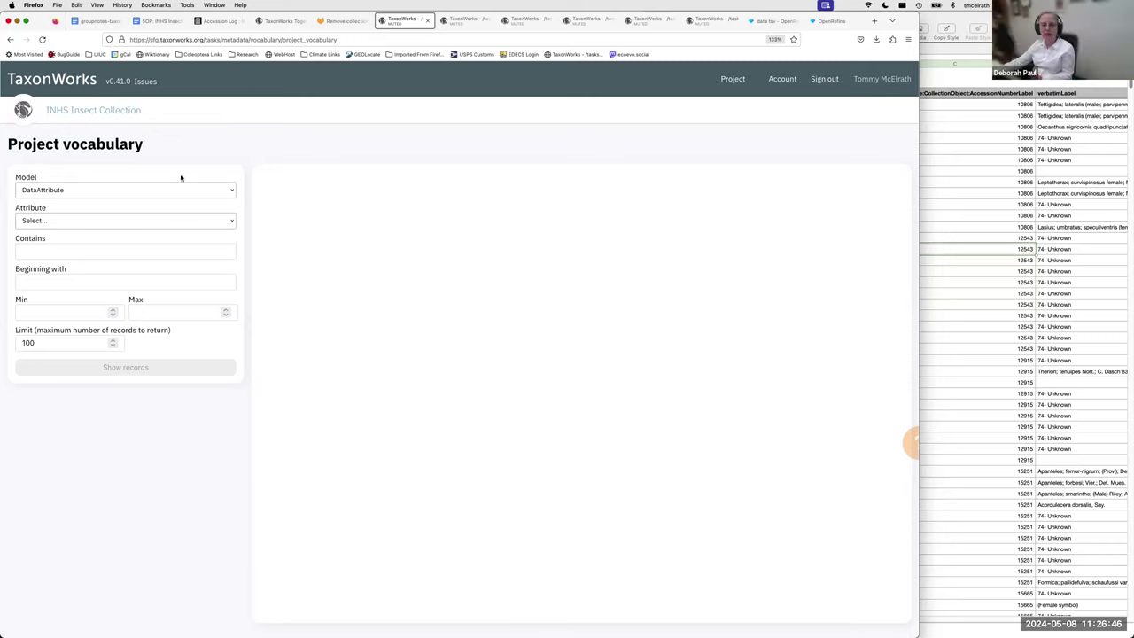
click(116, 190)
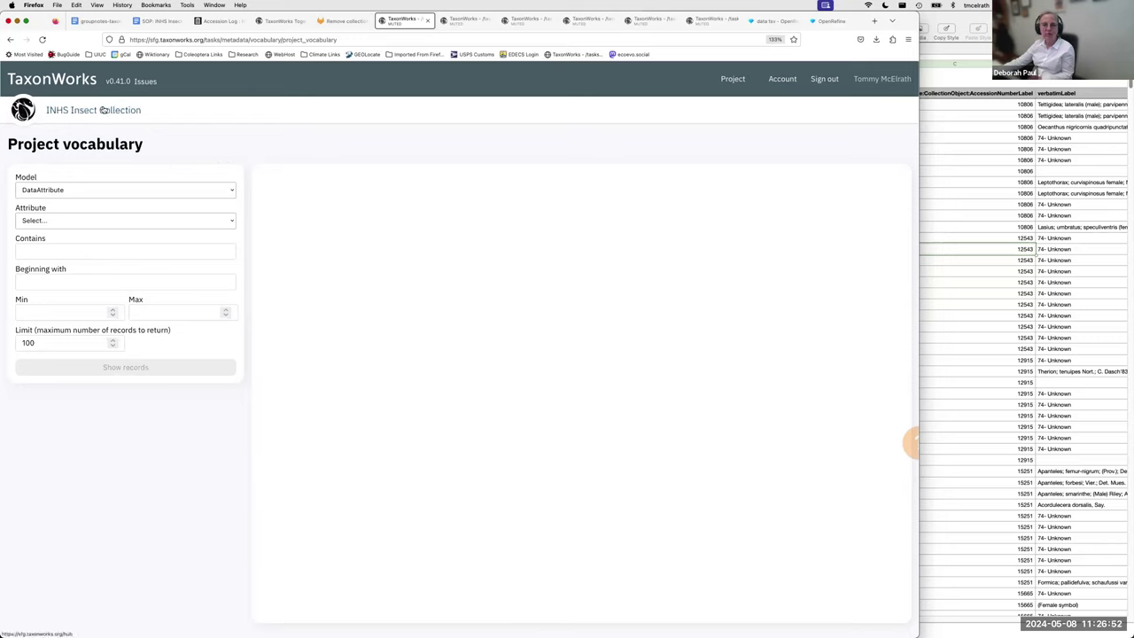
click(119, 190)
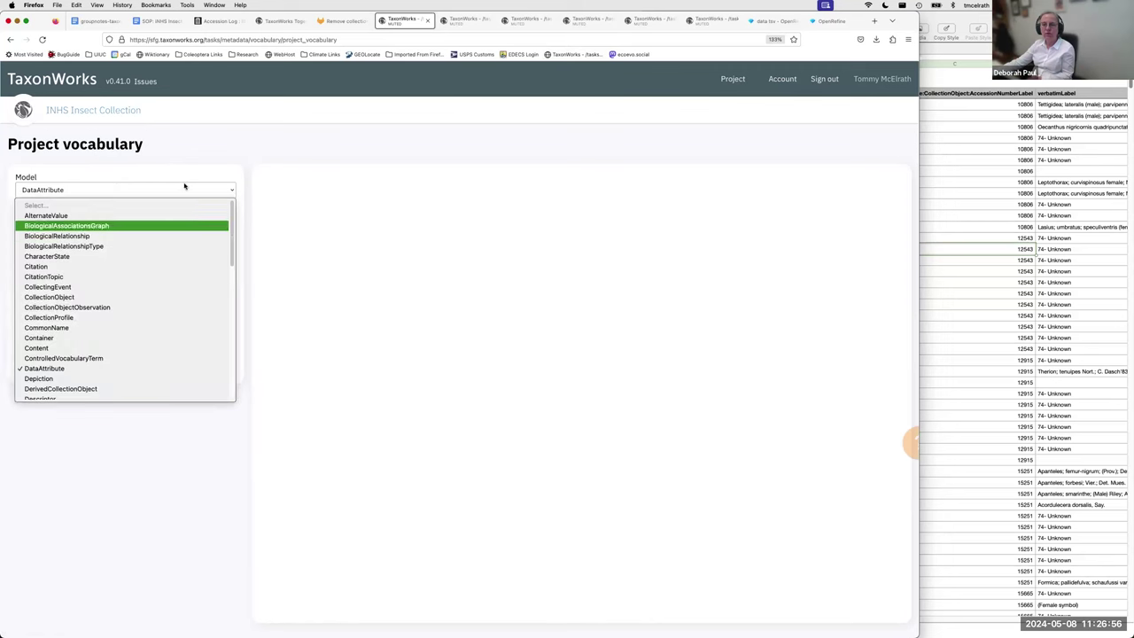
Step: Return to the project hub, search its cards for "filt" and open Filter collection objects
click(89, 110)
click(89, 110)
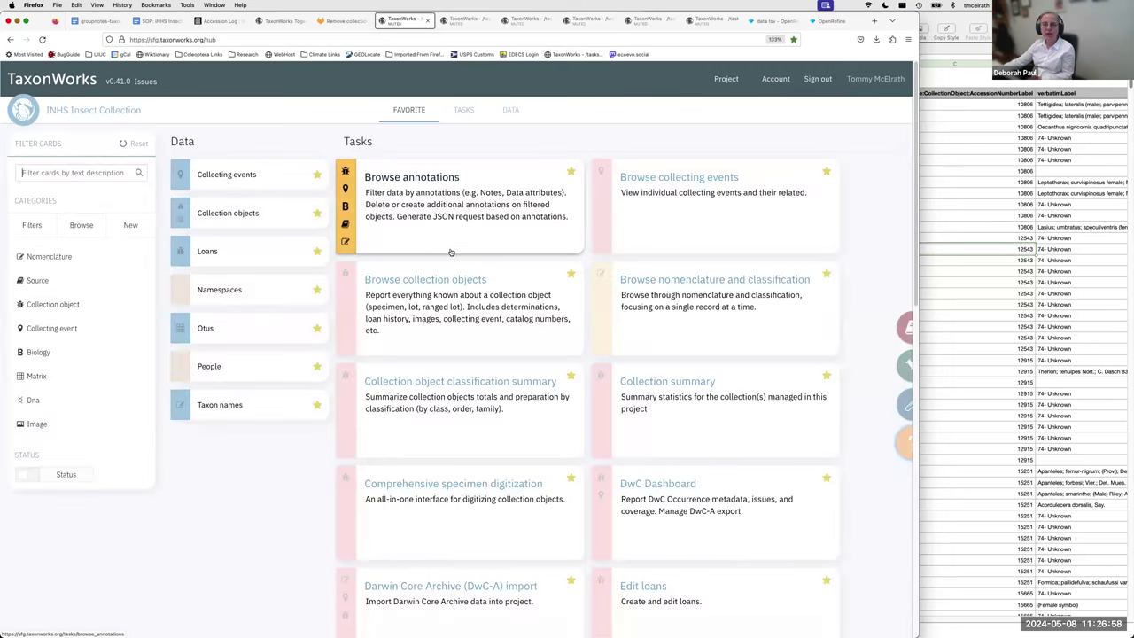
text(filt)
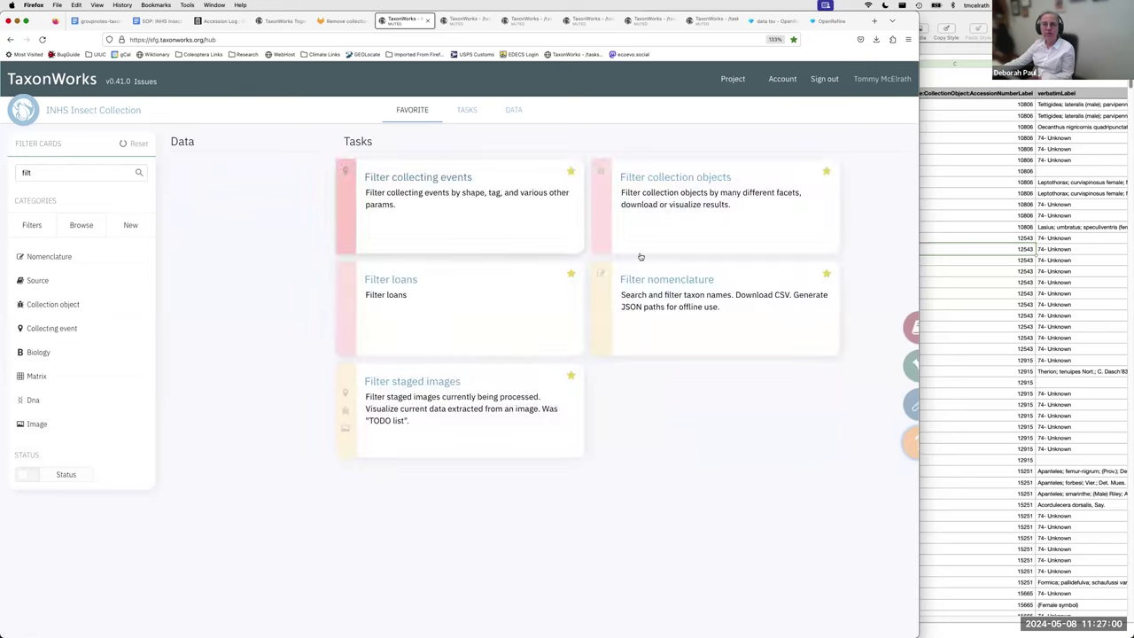
click(687, 188)
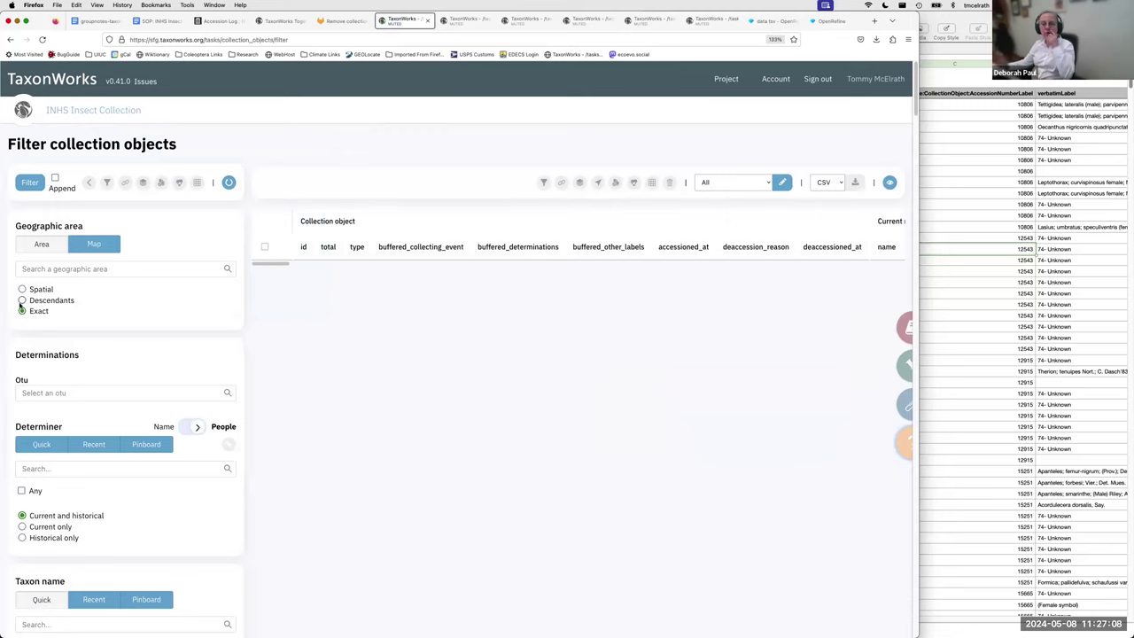
Step: Restrict the filter to collection objects with a buffered collecting event and look through the other presence facets
scroll(139, 304, down, 15)
scroll(160, 306, up, 2)
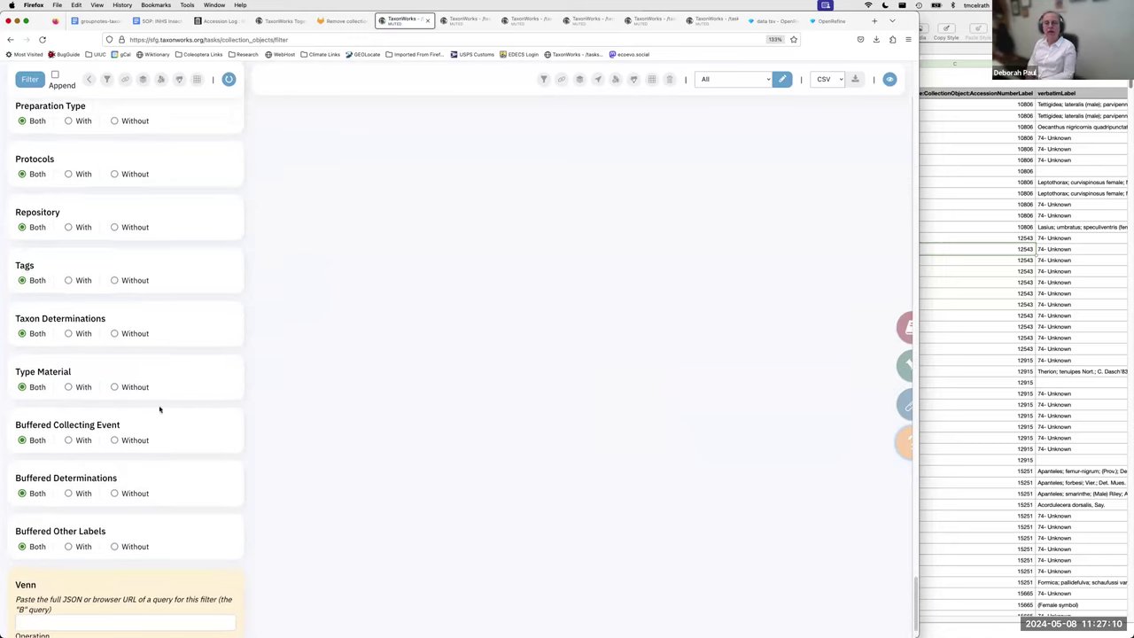
scroll(157, 396, up, 4)
scroll(158, 396, up, 6)
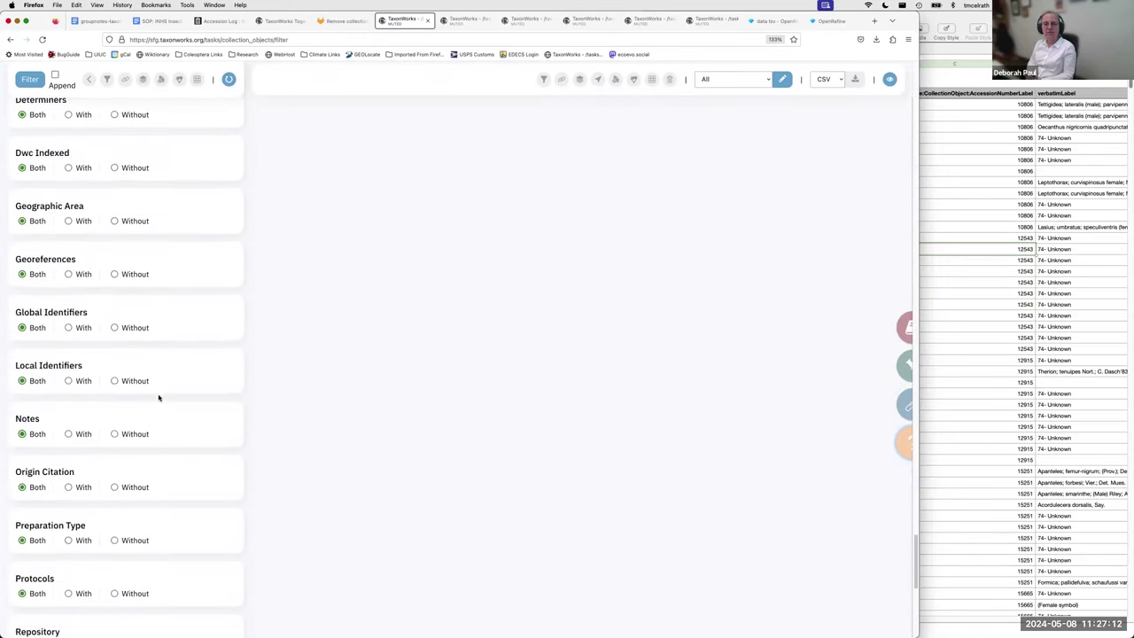
scroll(132, 440, down, 9)
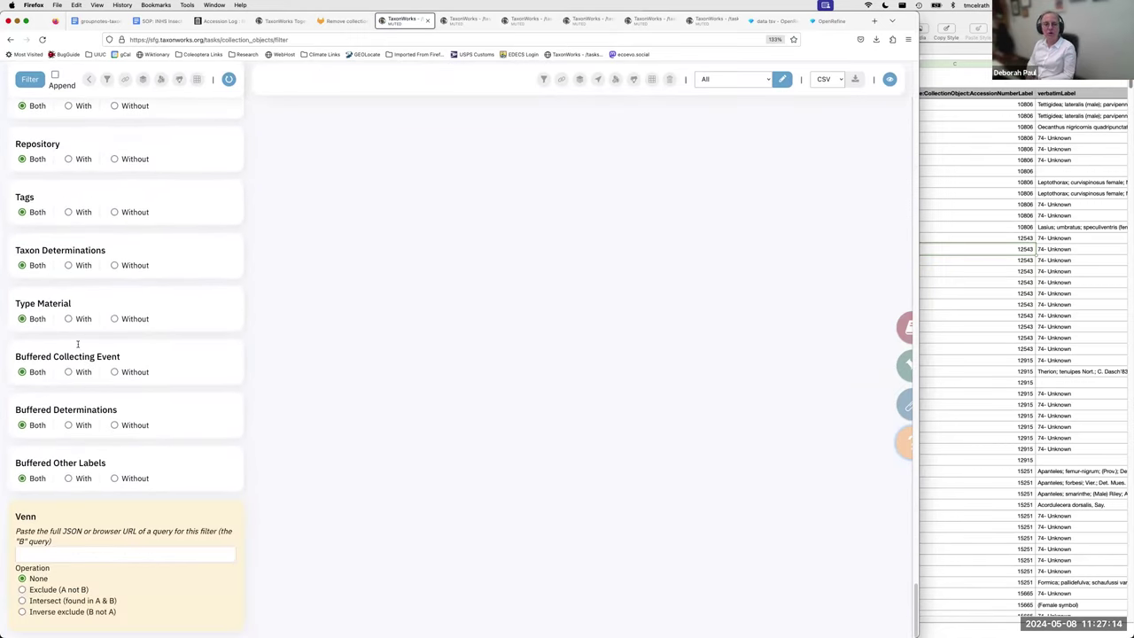
click(69, 373)
scroll(183, 366, up, 5)
scroll(112, 367, up, 5)
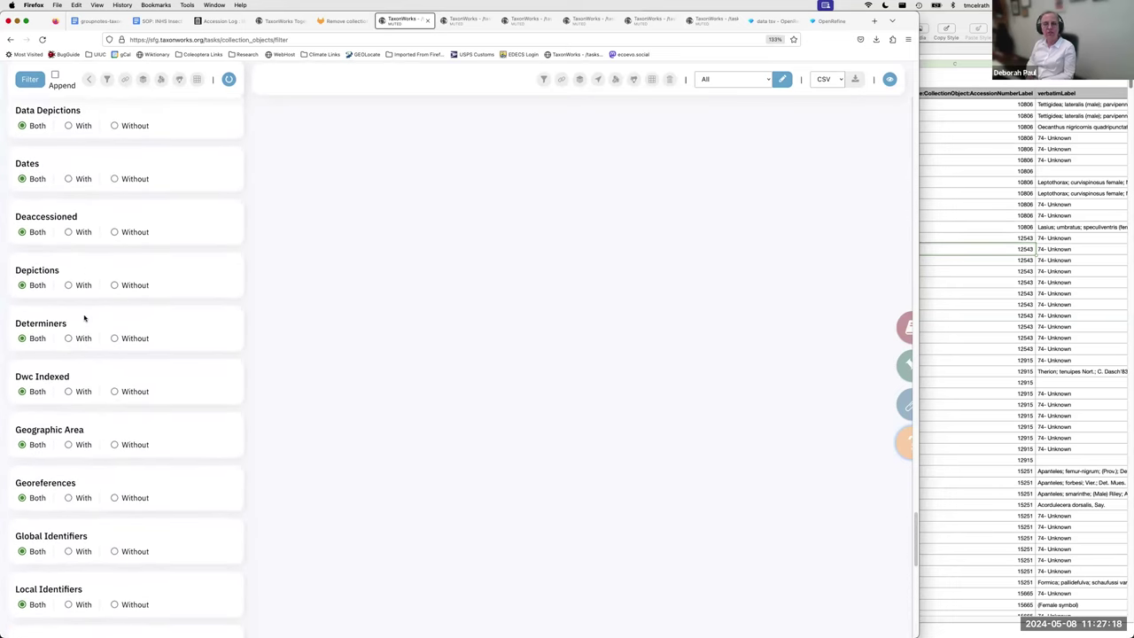
scroll(83, 319, up, 3)
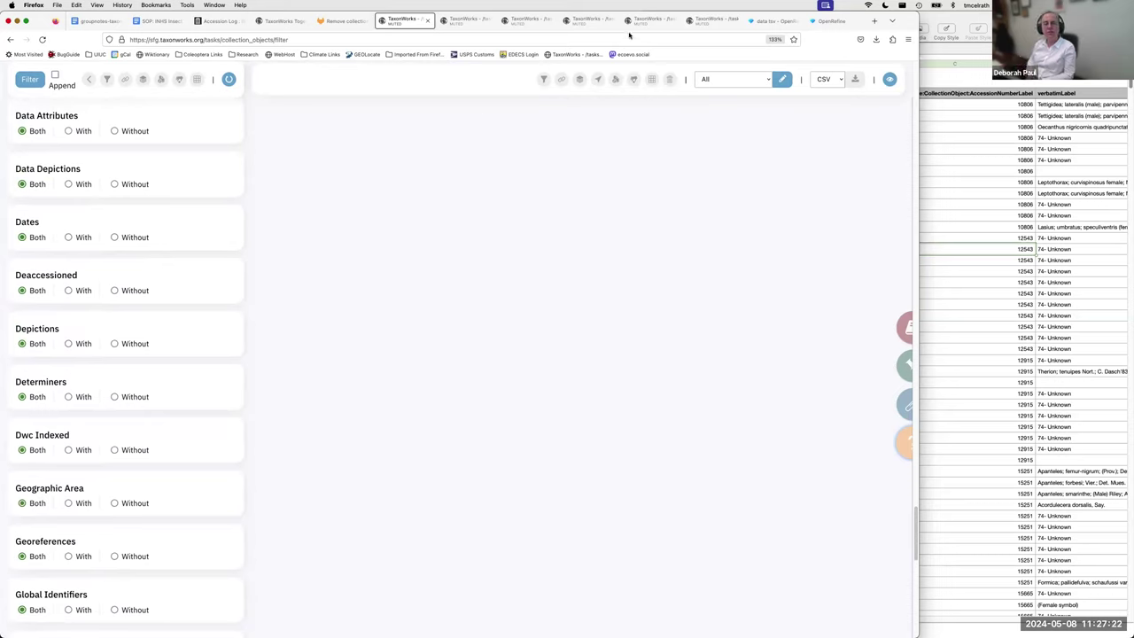
Step: Restrict the filter to objects with a collecting event but without a geographic area, and run it
scroll(110, 266, up, 5)
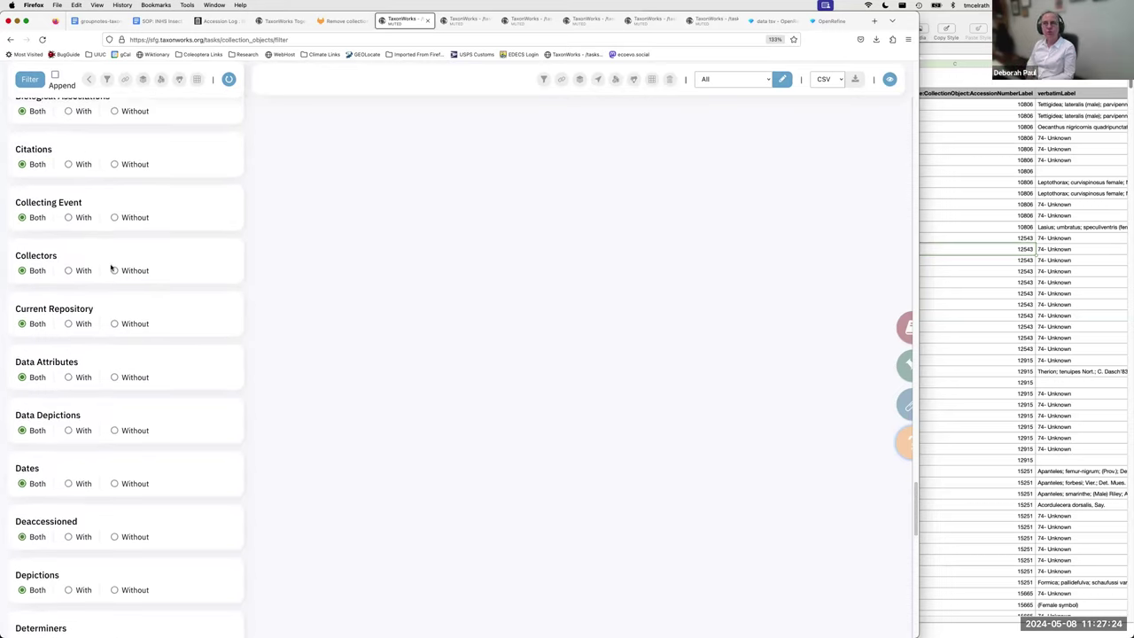
click(77, 284)
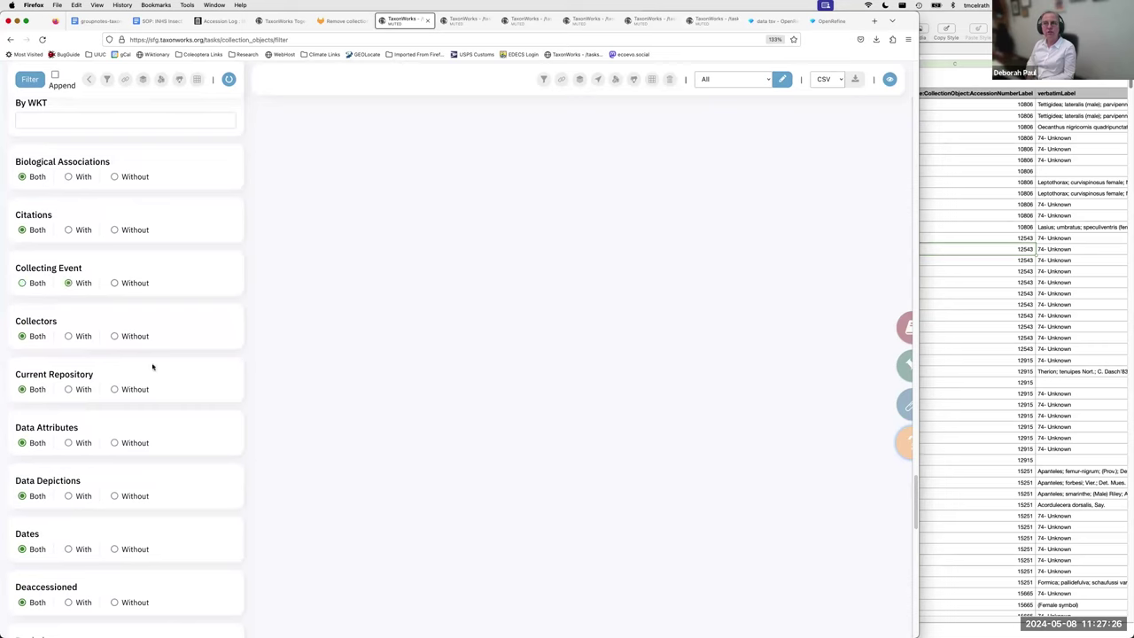
scroll(80, 352, down, 1)
scroll(81, 352, down, 3)
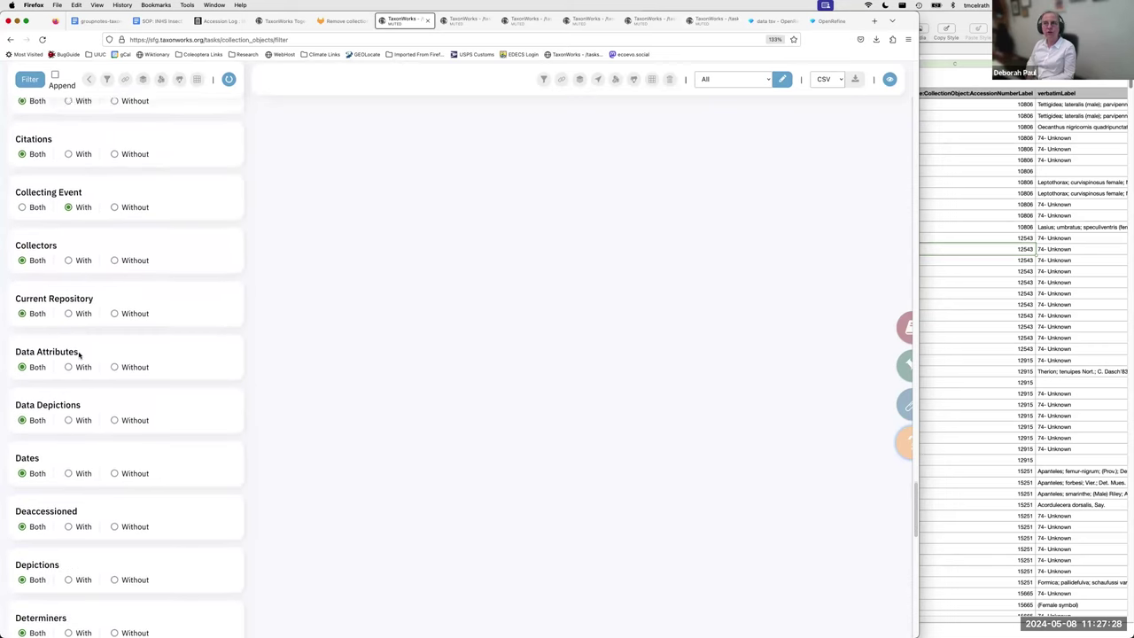
scroll(84, 359, down, 5)
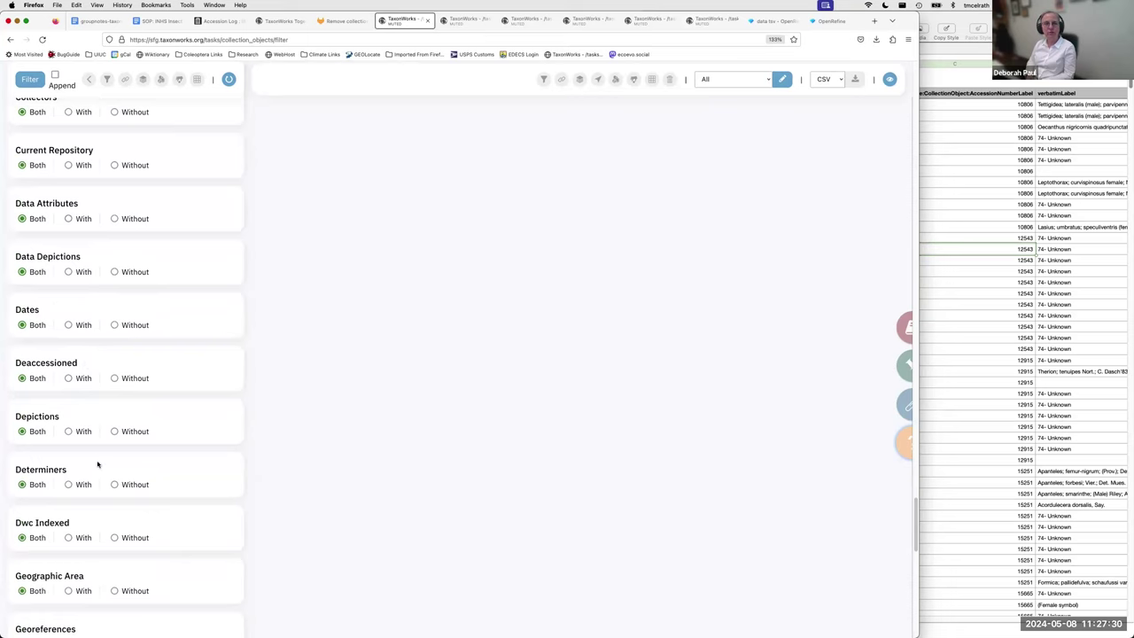
scroll(97, 457, down, 9)
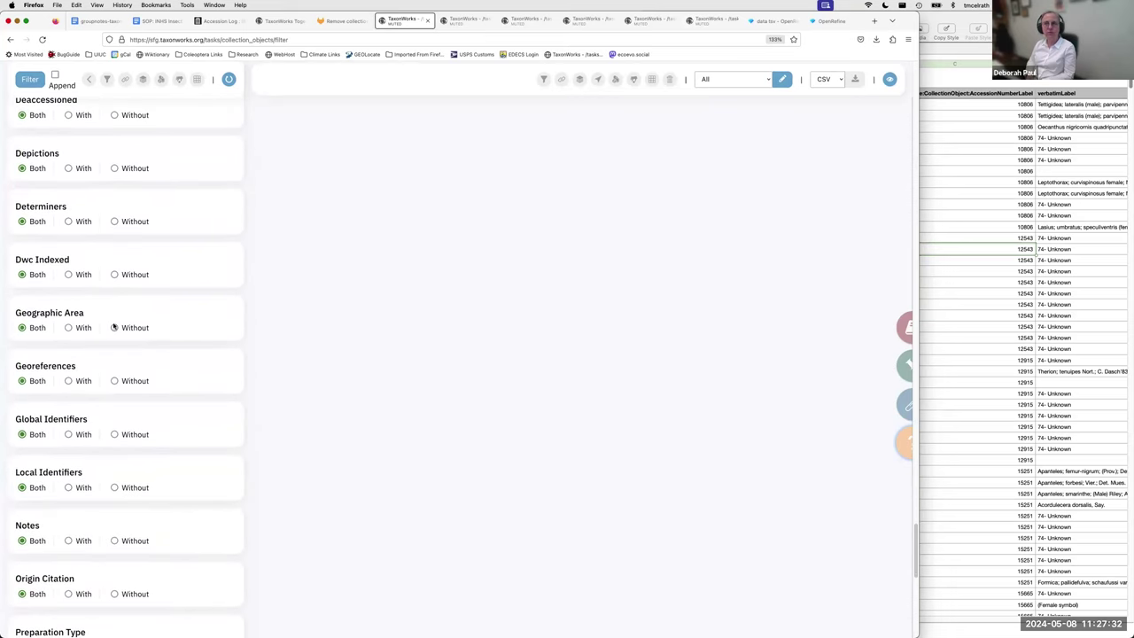
click(115, 327)
click(37, 79)
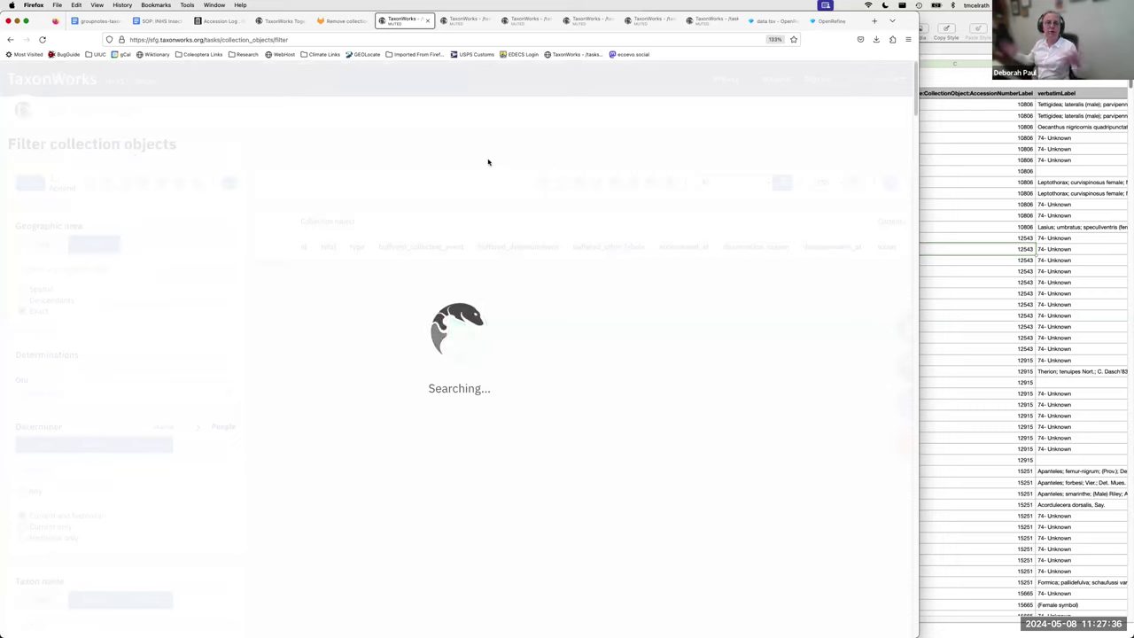
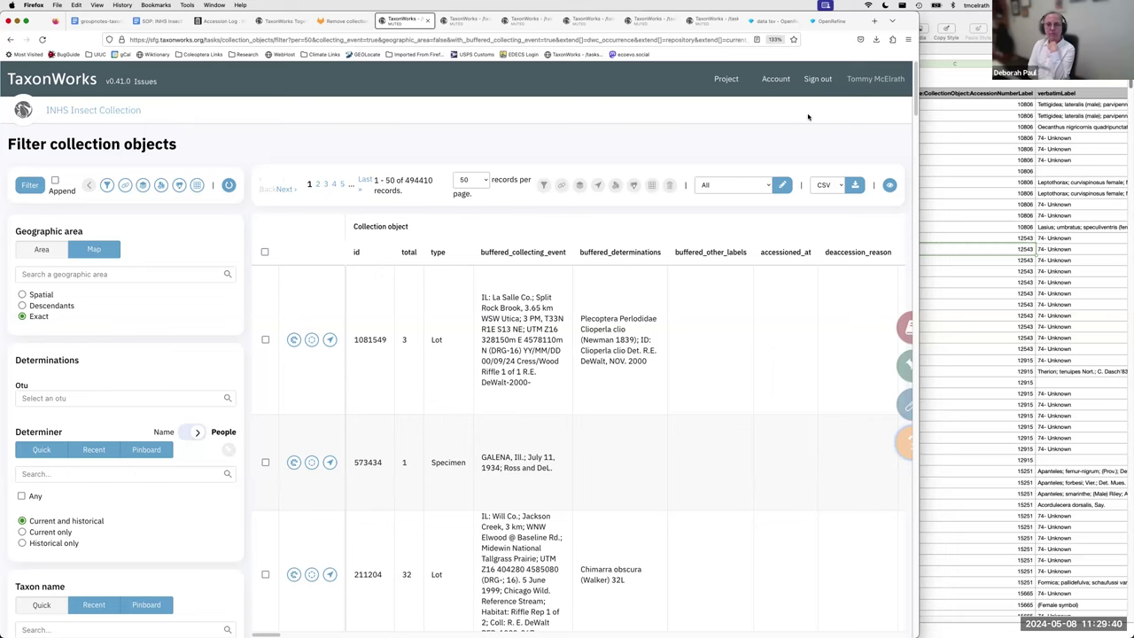
Step: Add Champaign County, Illinois, United States as a geographic area in Spatial mode and rerun the filter
scroll(210, 320, down, 10)
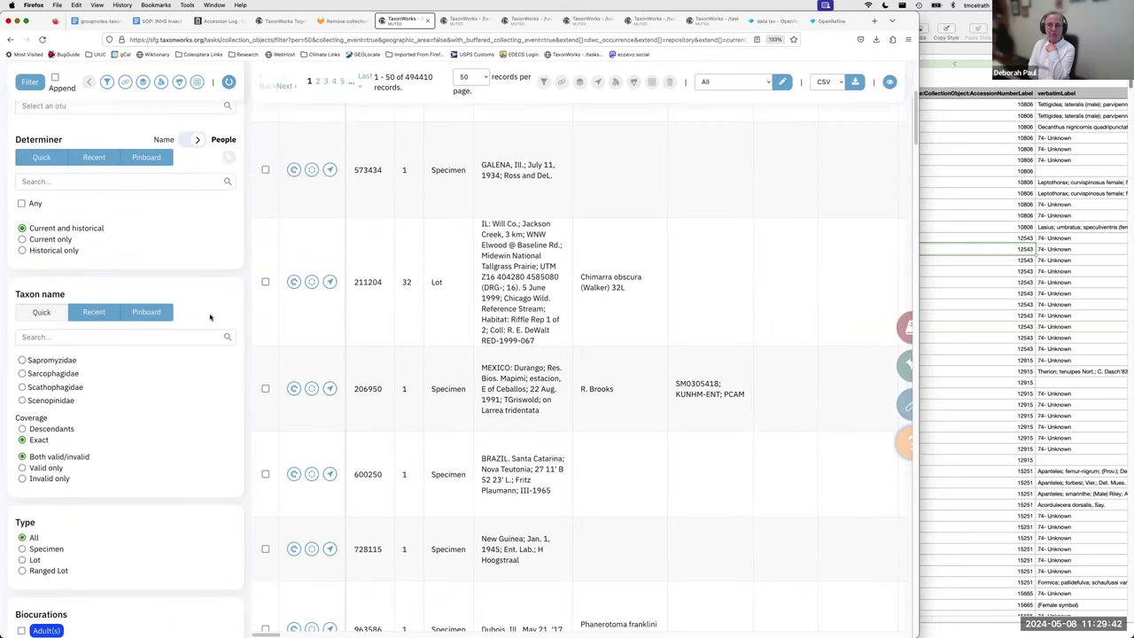
scroll(203, 279, down, 8)
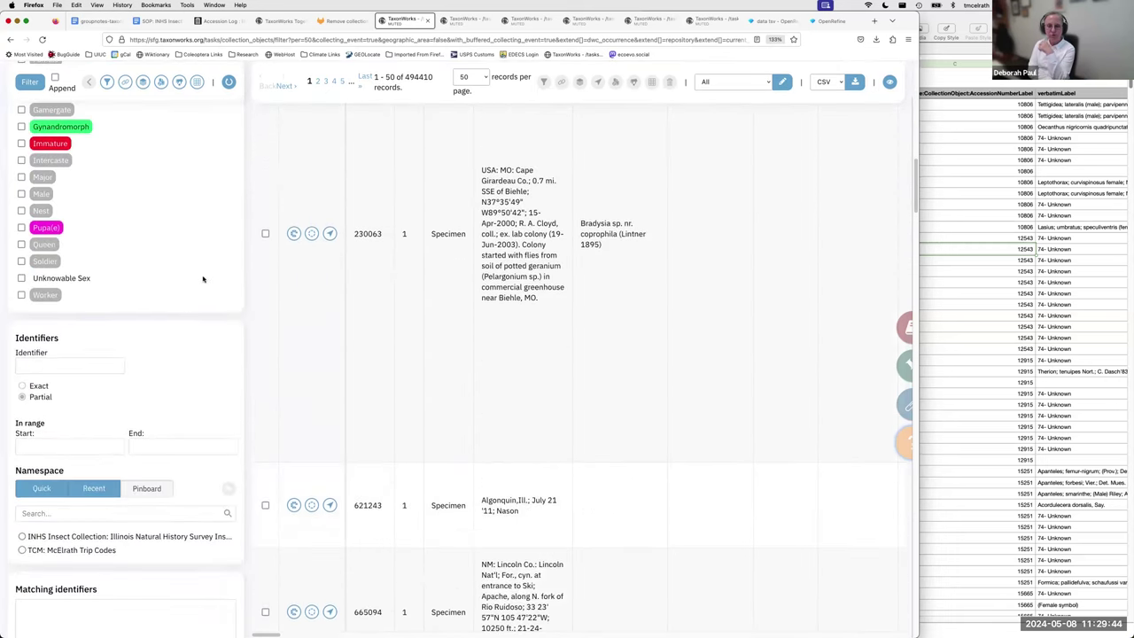
scroll(199, 275, down, 1)
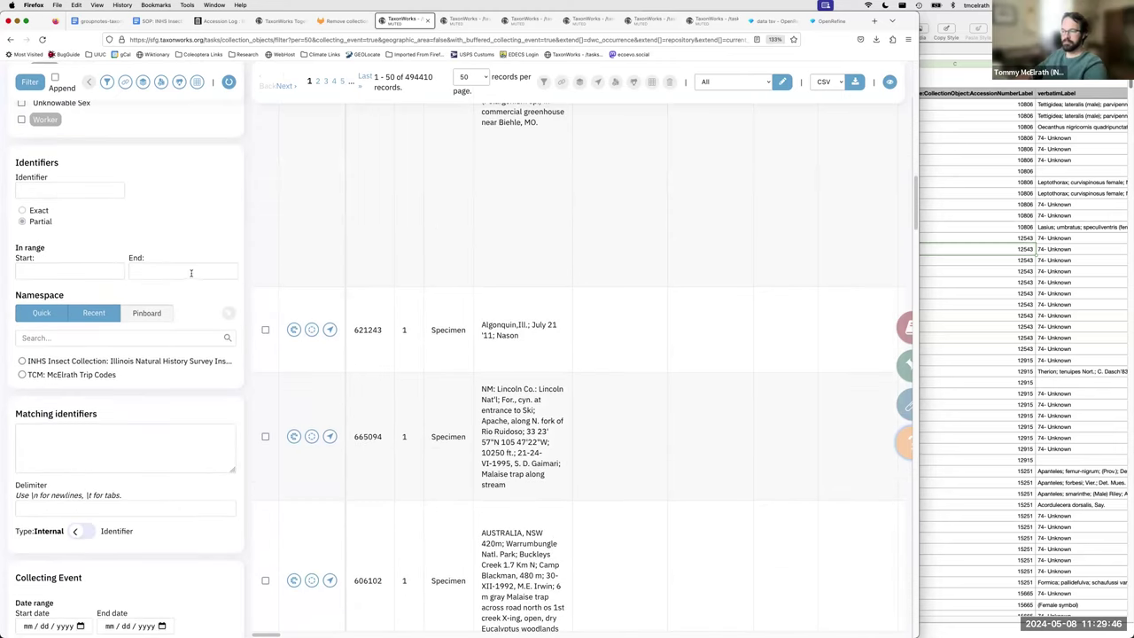
scroll(133, 310, down, 7)
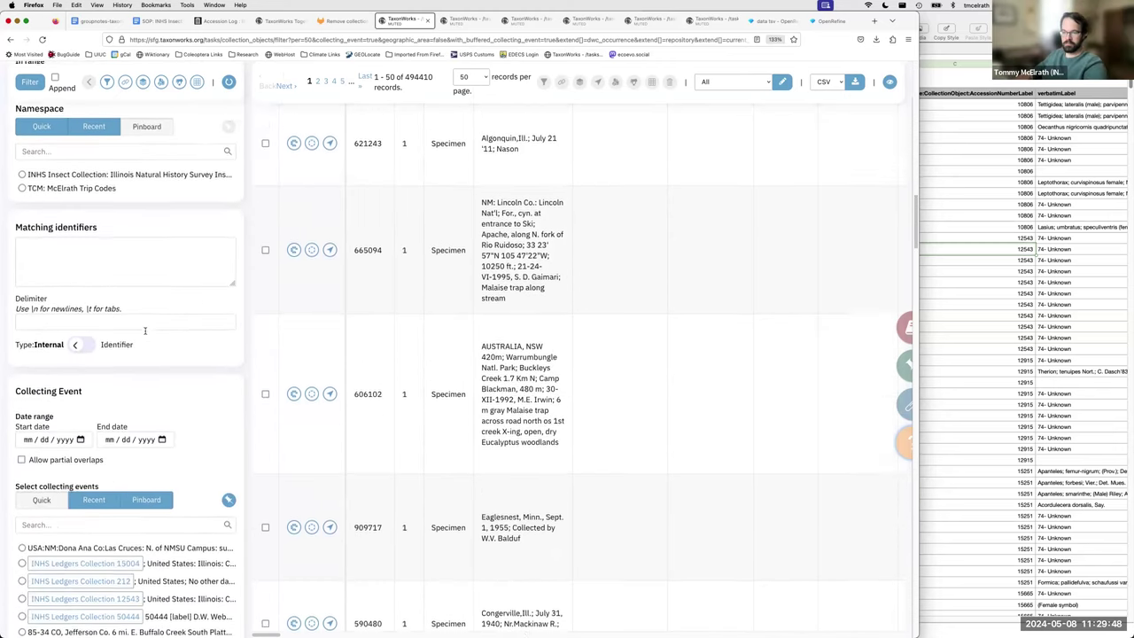
scroll(169, 343, up, 7)
scroll(169, 342, up, 10)
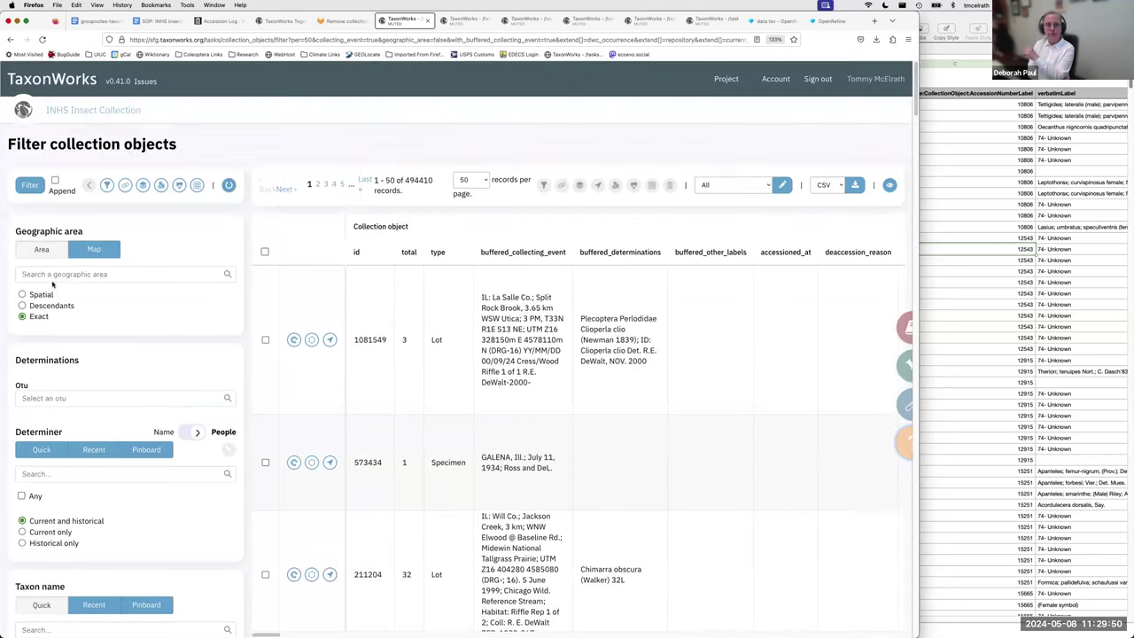
click(49, 295)
click(67, 275)
text(champaign)
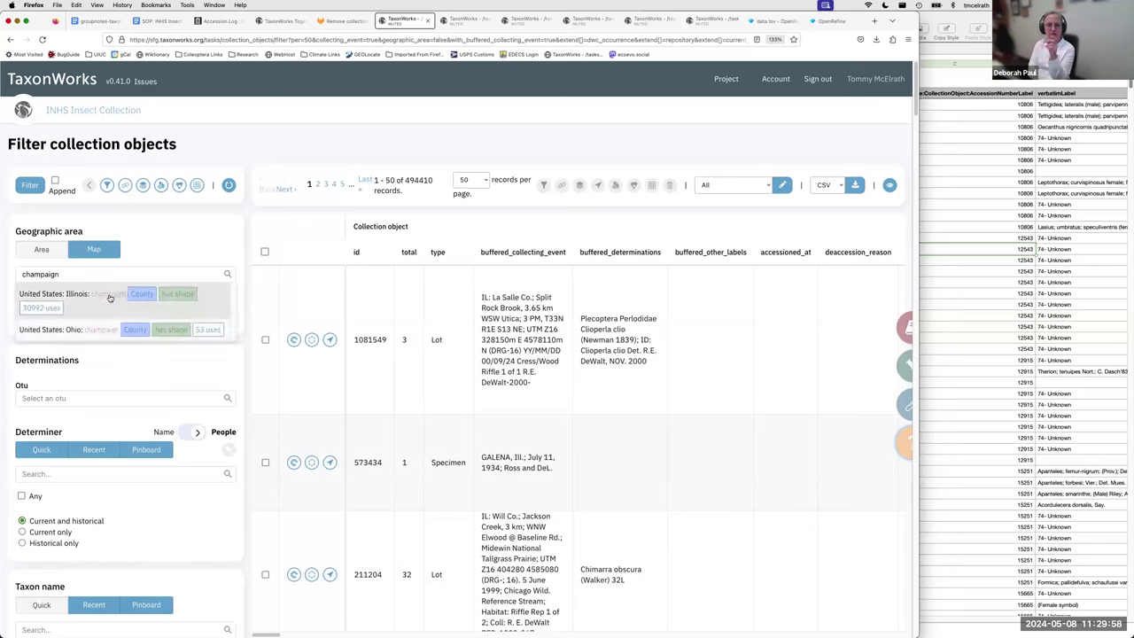
click(115, 294)
click(30, 186)
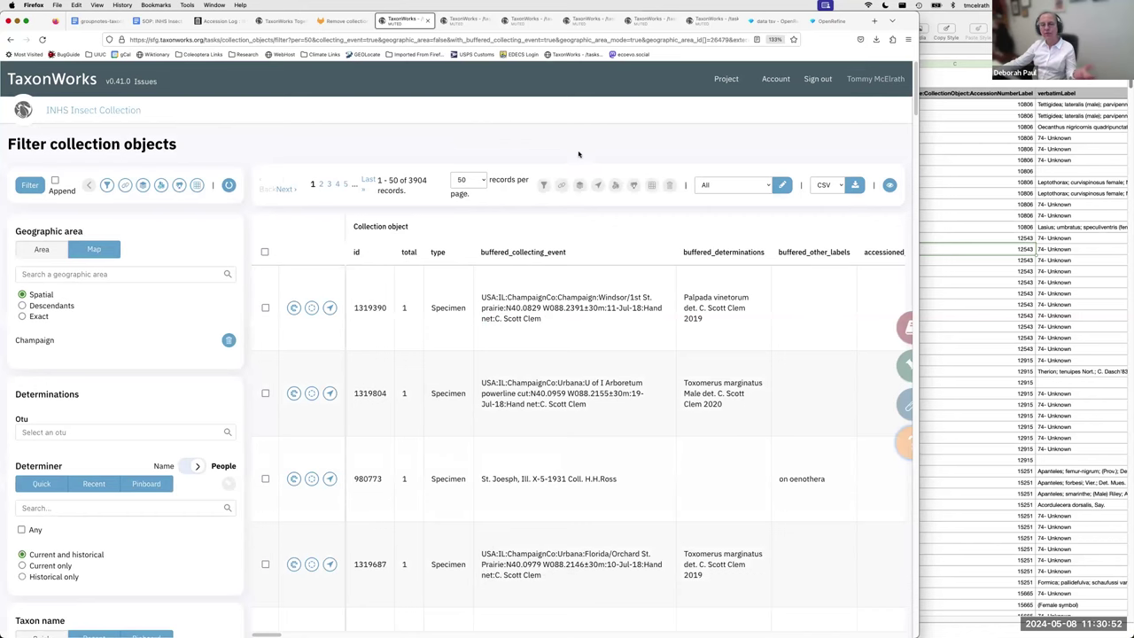
Step: Select all collection objects on the results page and examine the Radial loan and Radial collection object batch options
scroll(607, 263, down, 5)
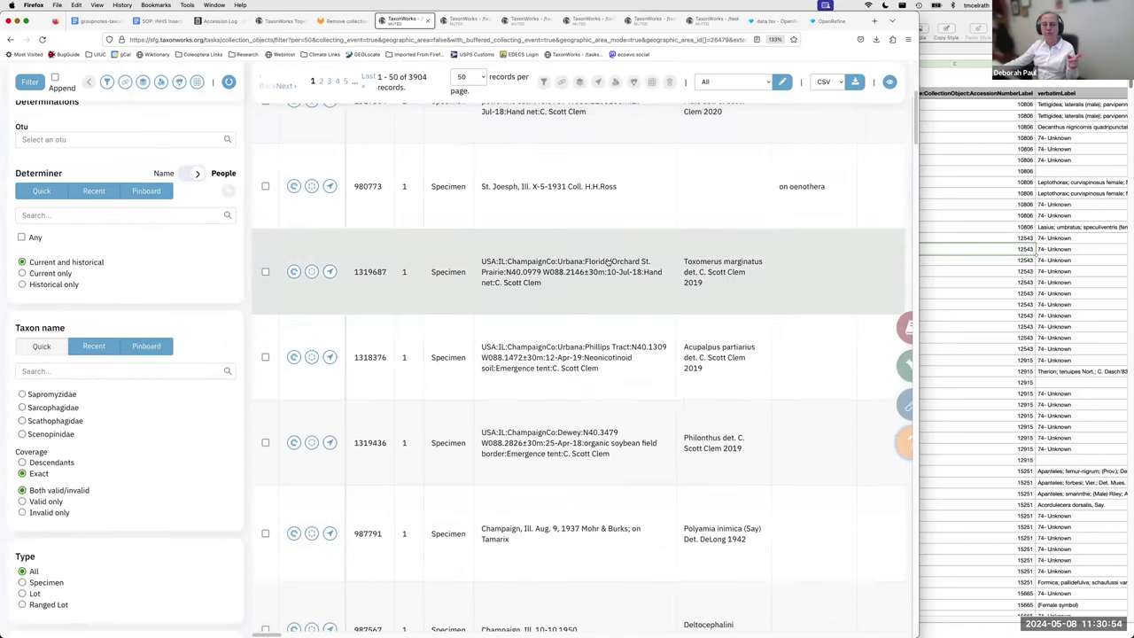
scroll(599, 260, down, 15)
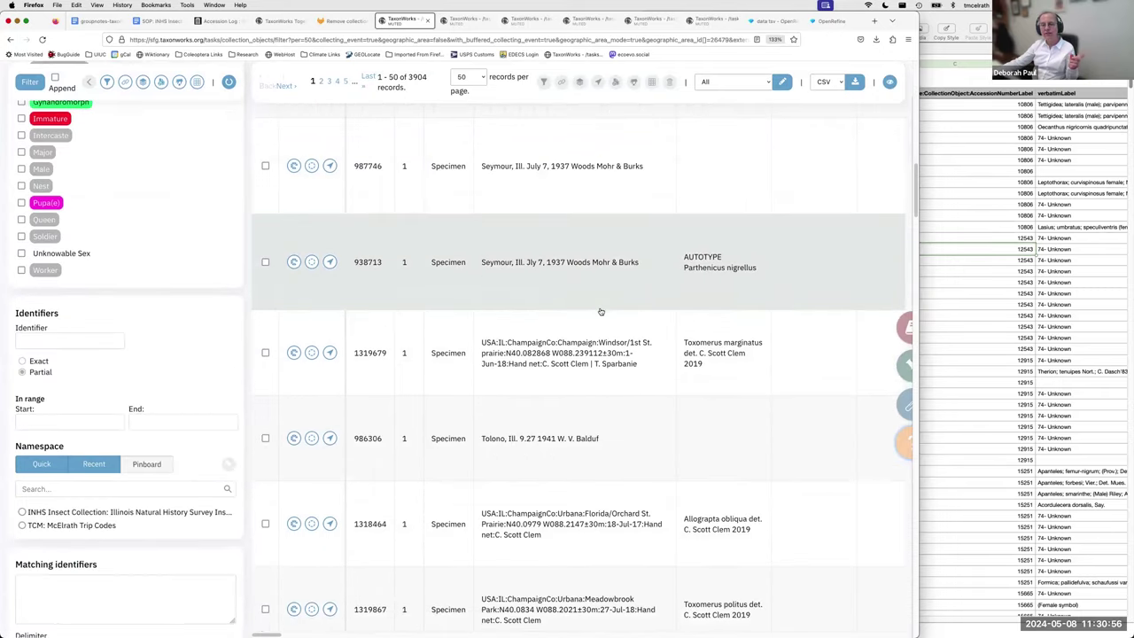
scroll(600, 310, up, 20)
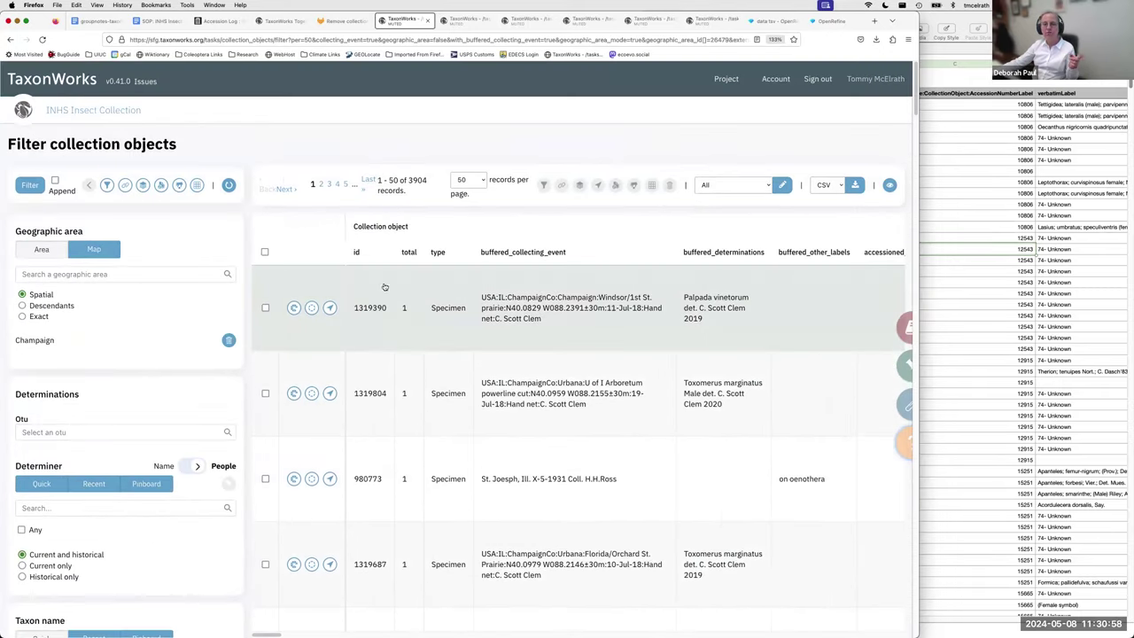
click(265, 252)
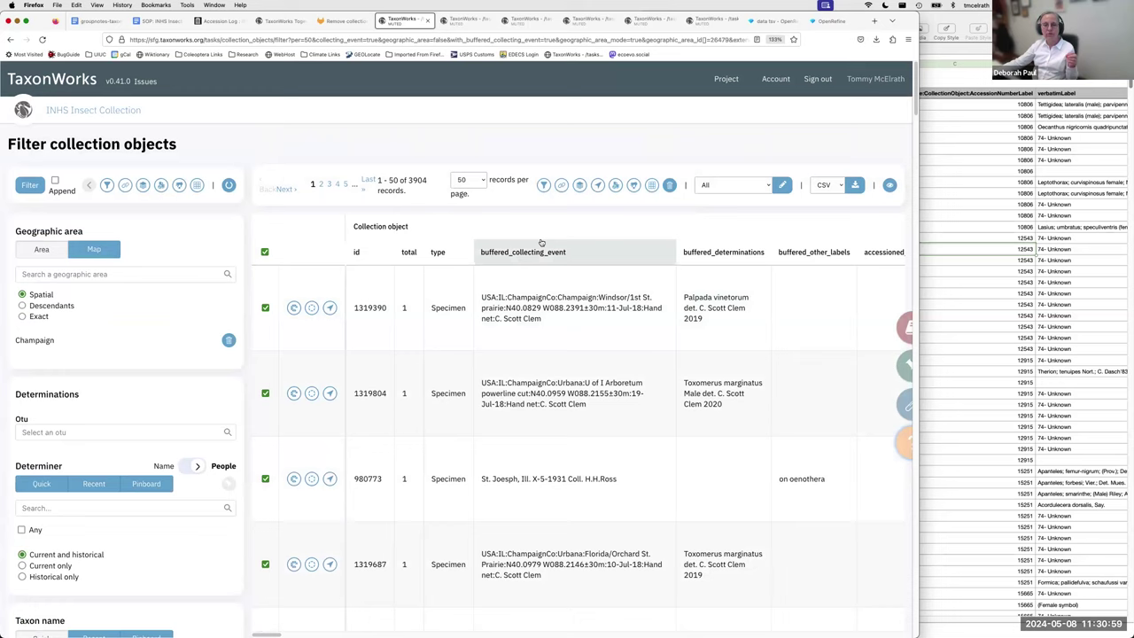
click(635, 187)
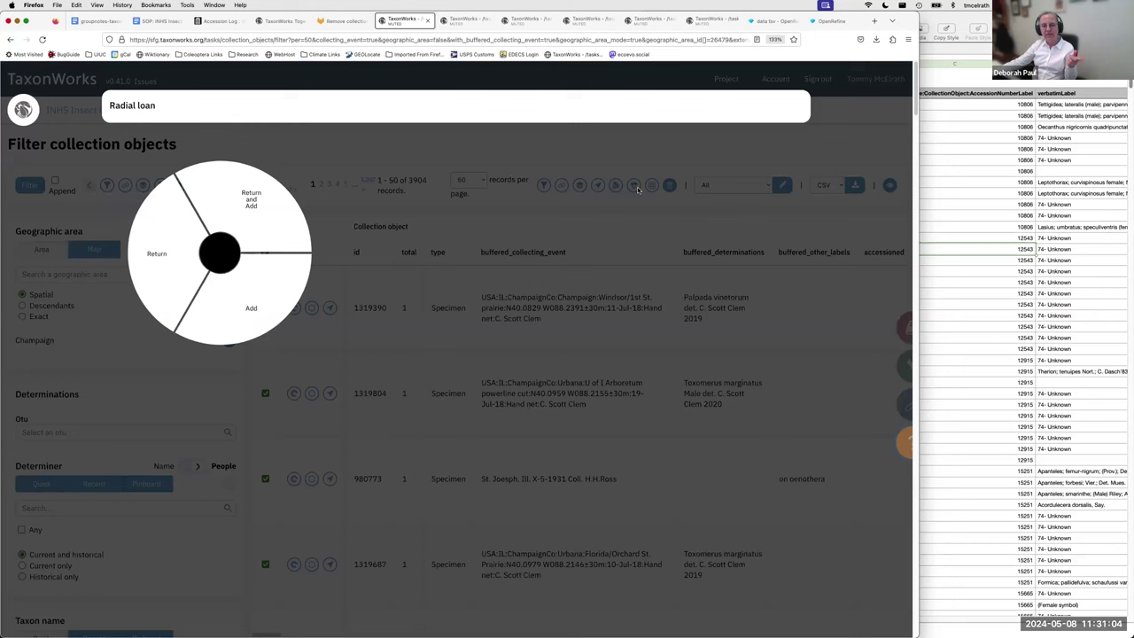
click(606, 145)
click(615, 189)
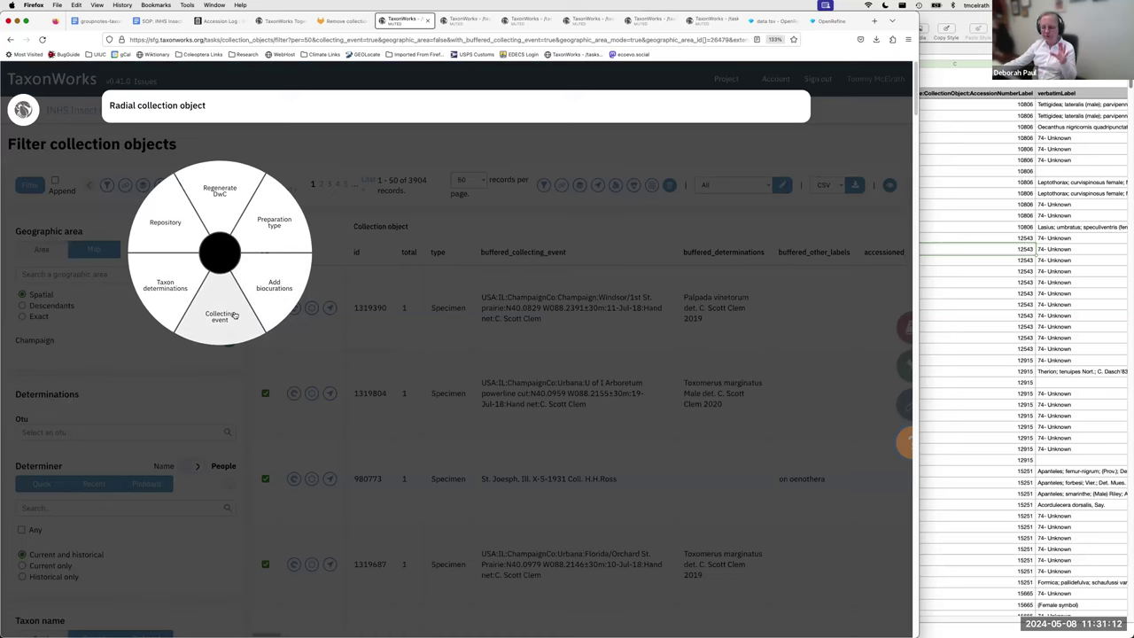
click(103, 215)
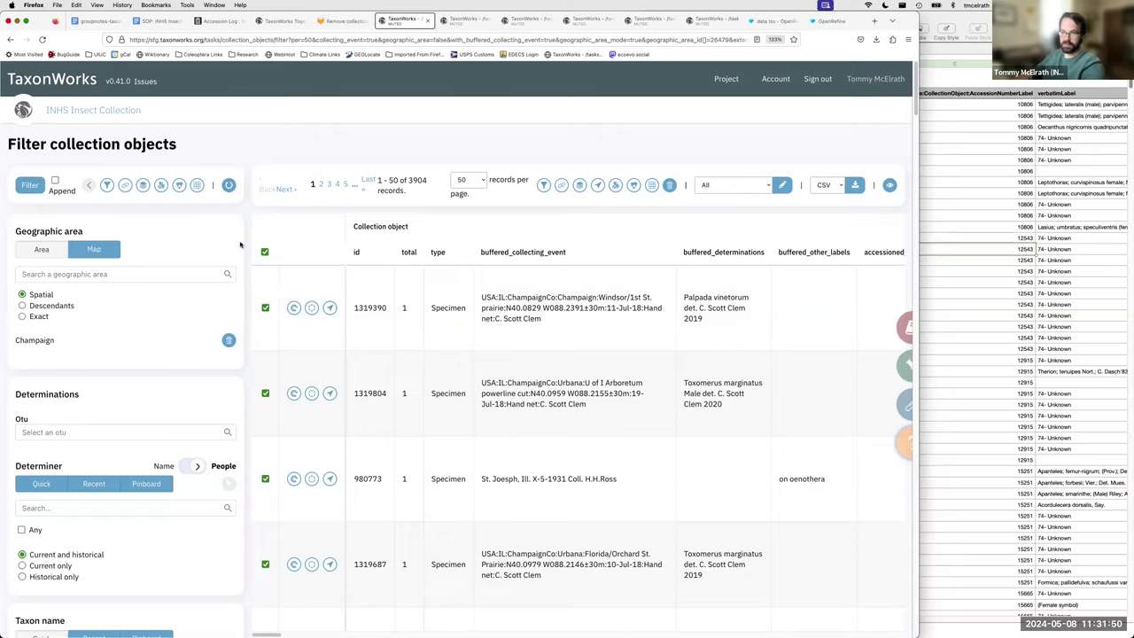
Step: Look through the filter facets, including Preparation, Buffered, By WKT, and the With/Without settings for Collecting Event and Geographic Area
scroll(221, 363, down, 15)
scroll(218, 374, down, 15)
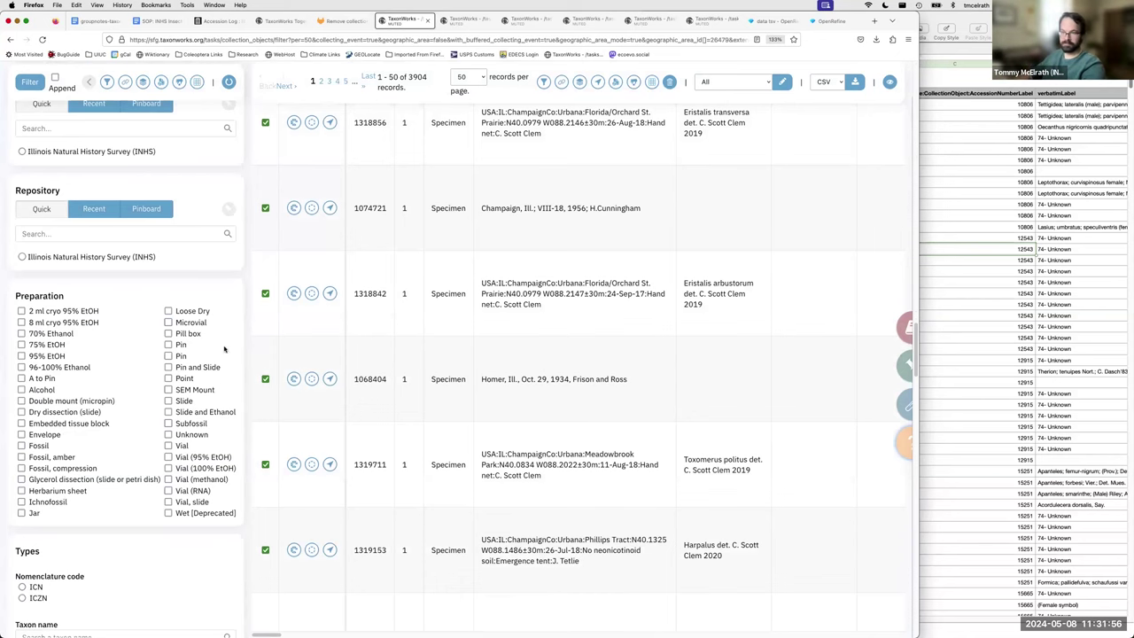
scroll(231, 342, down, 5)
scroll(233, 343, down, 10)
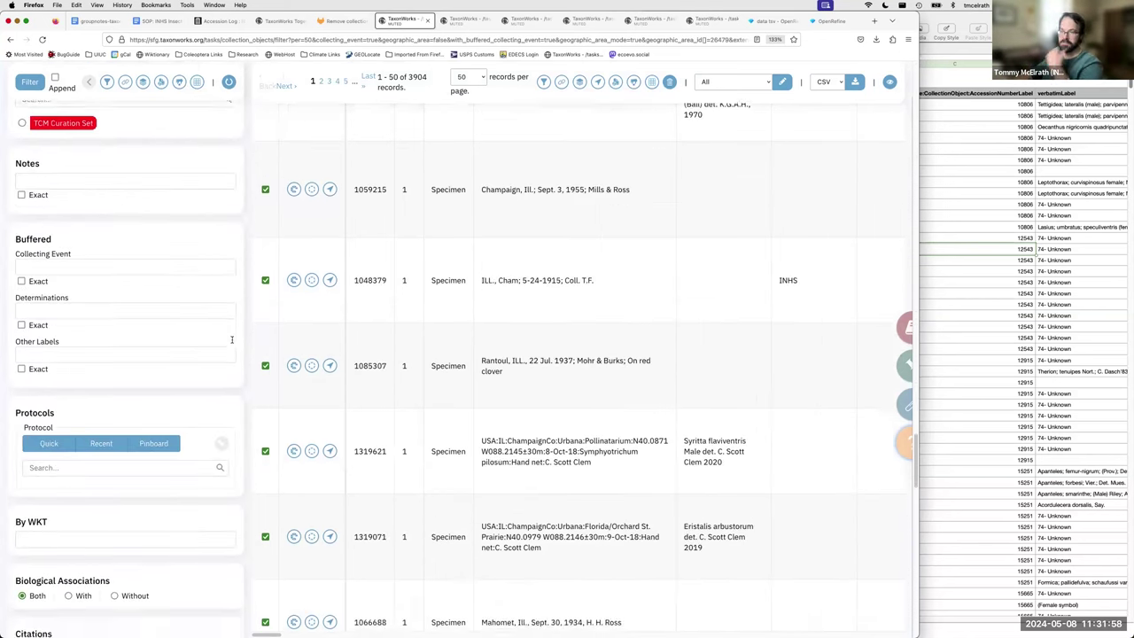
scroll(232, 343, down, 5)
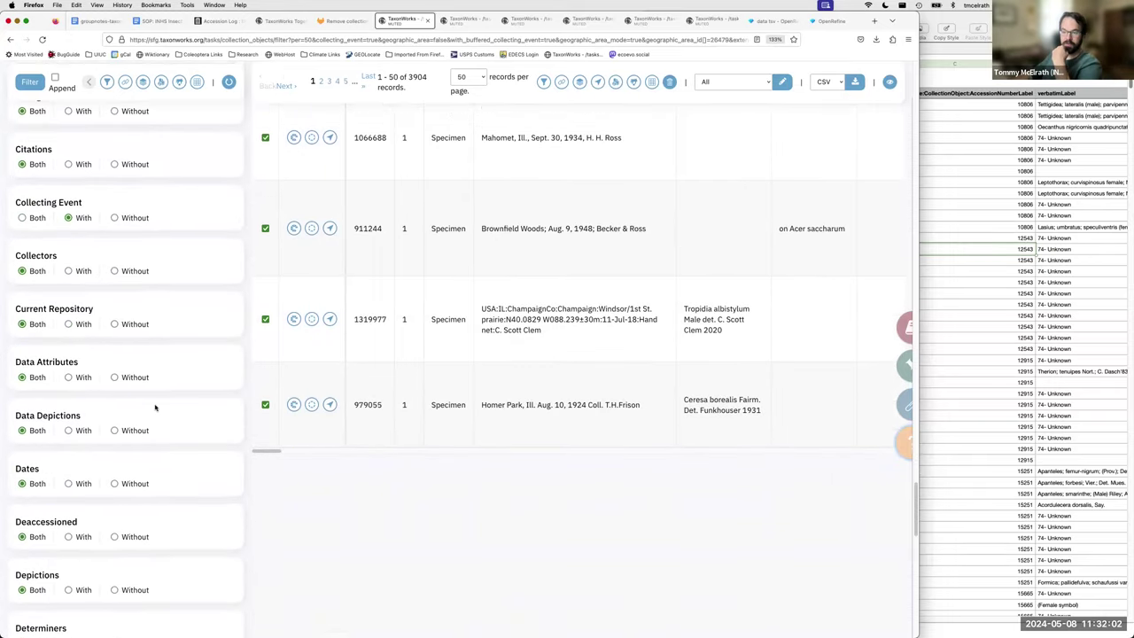
scroll(159, 409, down, 2)
scroll(218, 405, down, 3)
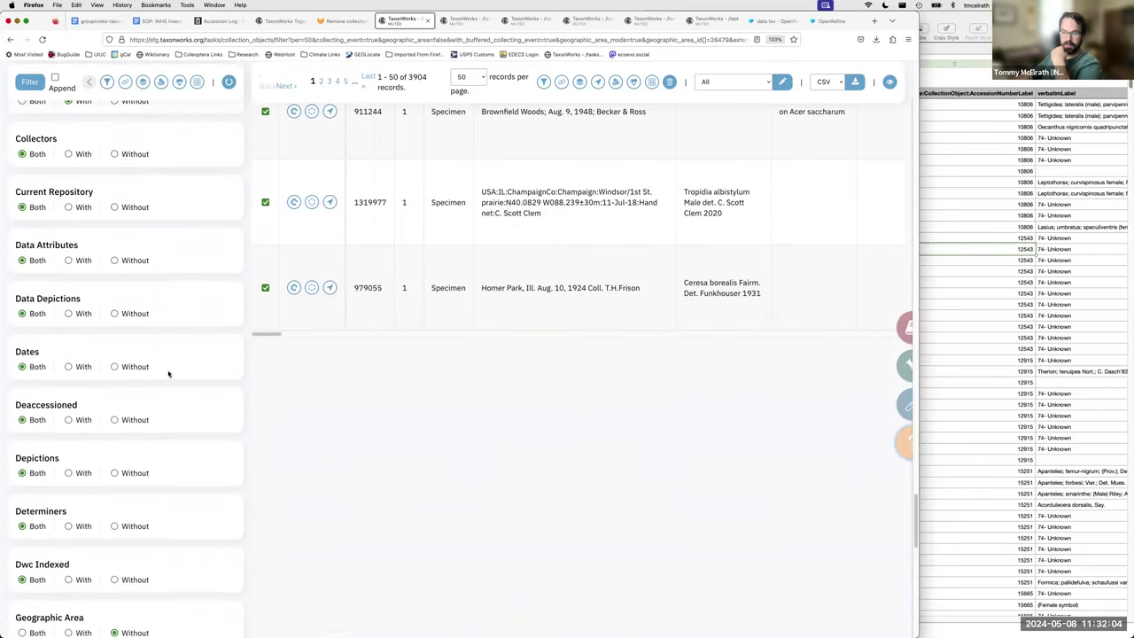
scroll(168, 374, down, 3)
scroll(135, 390, down, 3)
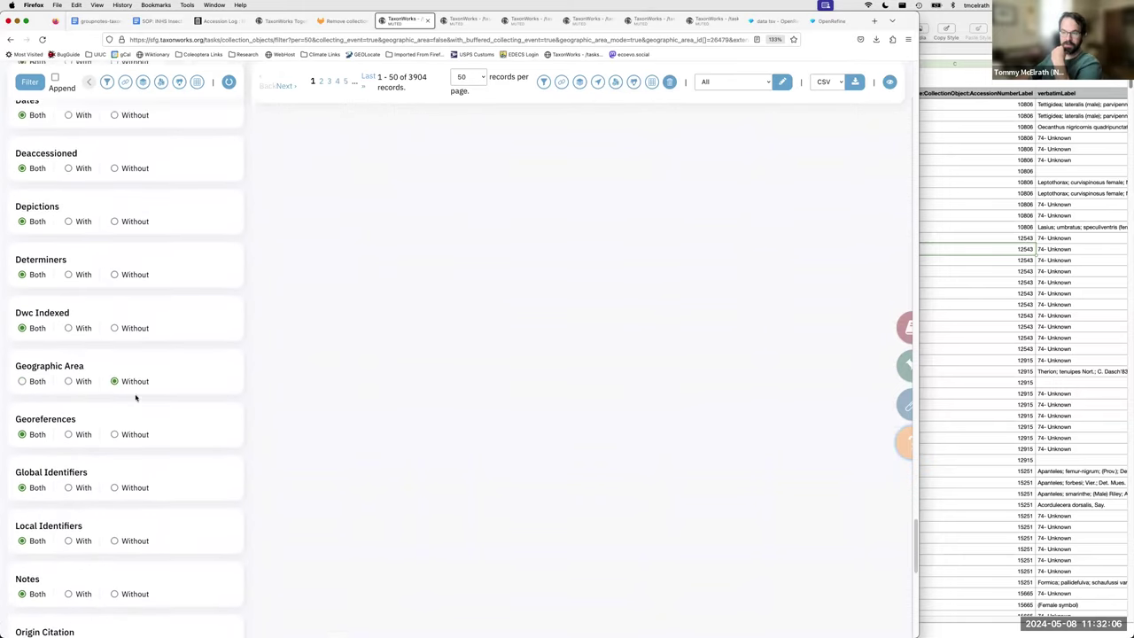
scroll(136, 397, down, 2)
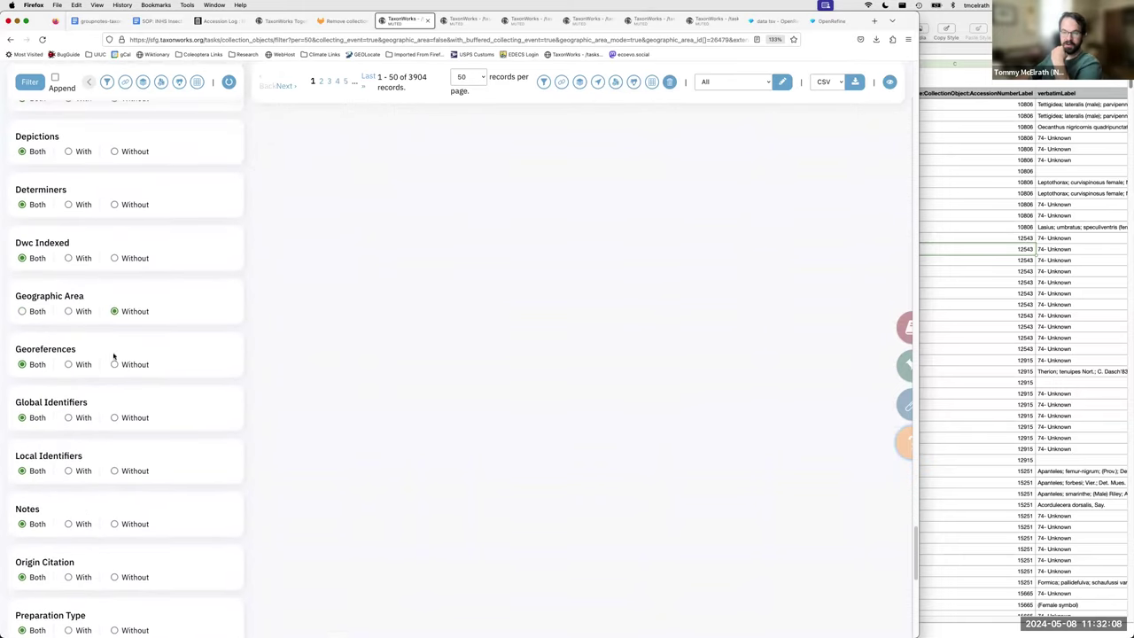
scroll(129, 354, down, 2)
scroll(118, 381, down, 5)
scroll(208, 458, up, 15)
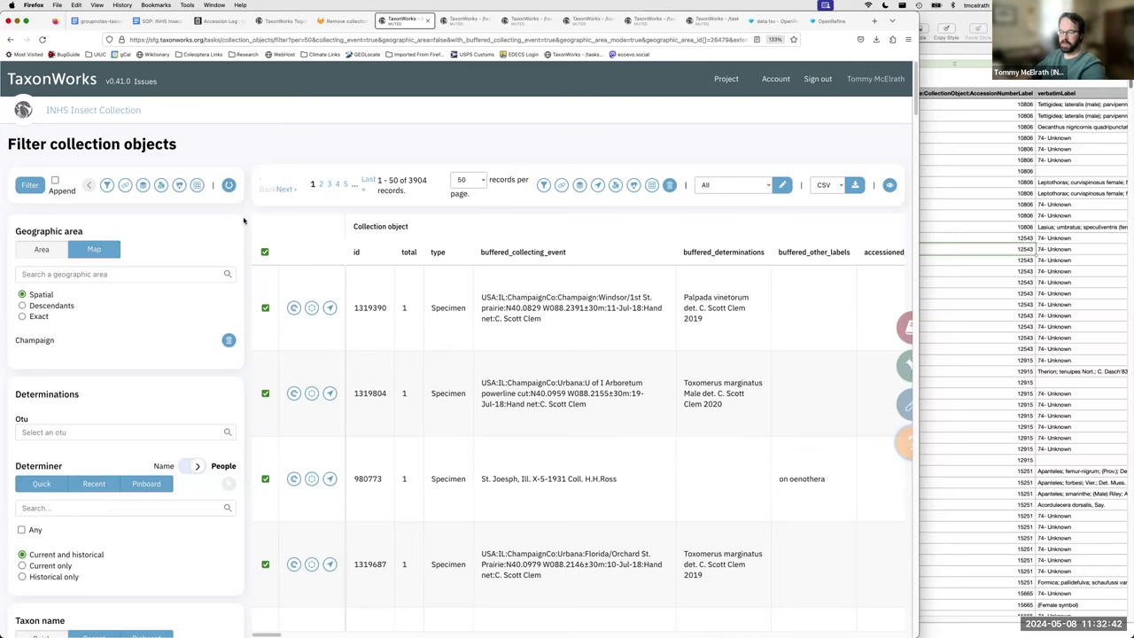
scroll(239, 222, down, 15)
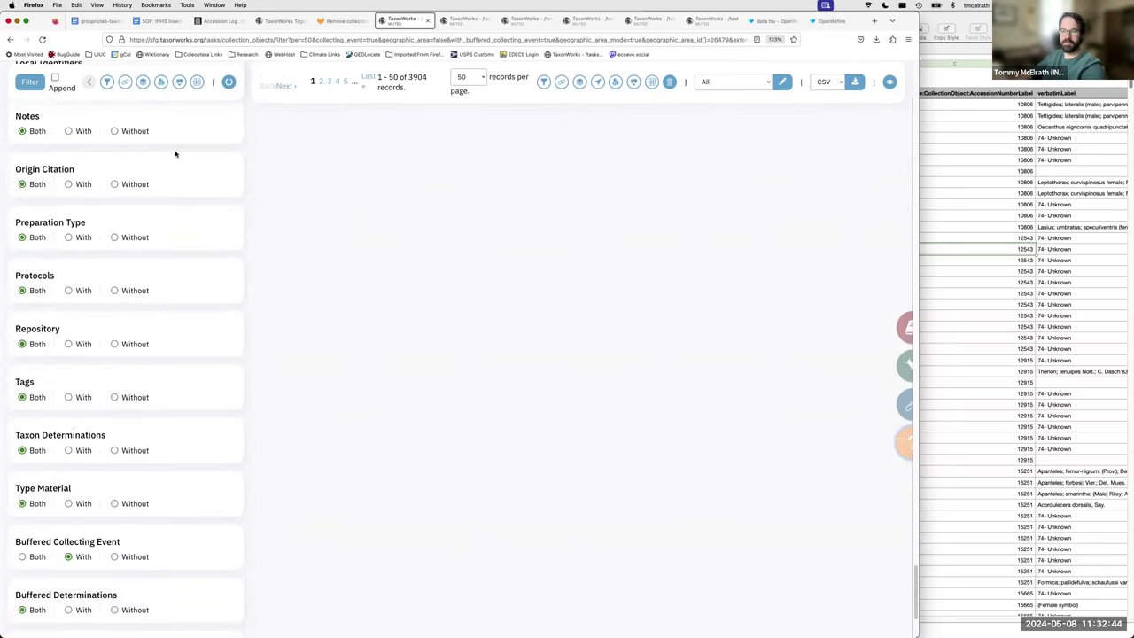
scroll(137, 266, up, 6)
scroll(168, 257, up, 3)
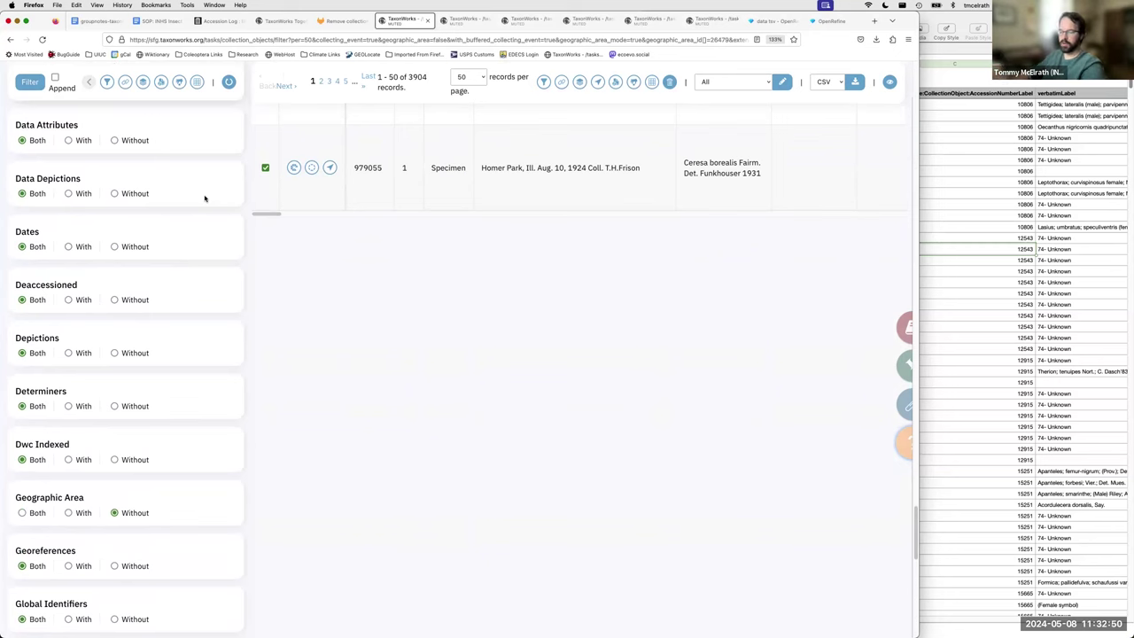
scroll(222, 218, up, 5)
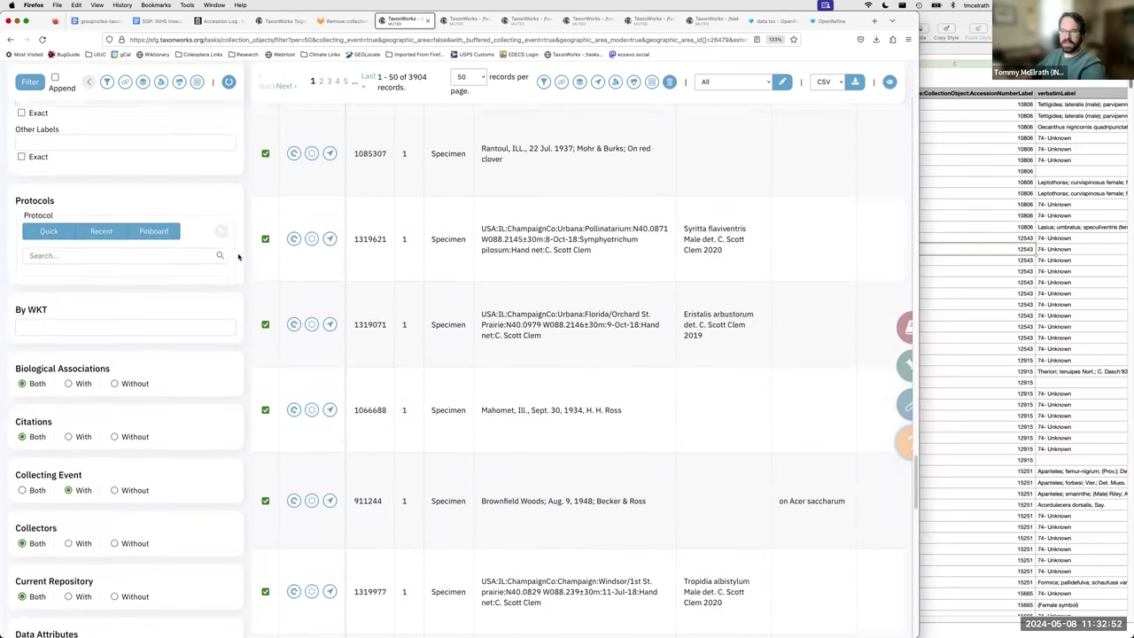
scroll(240, 262, down, 4)
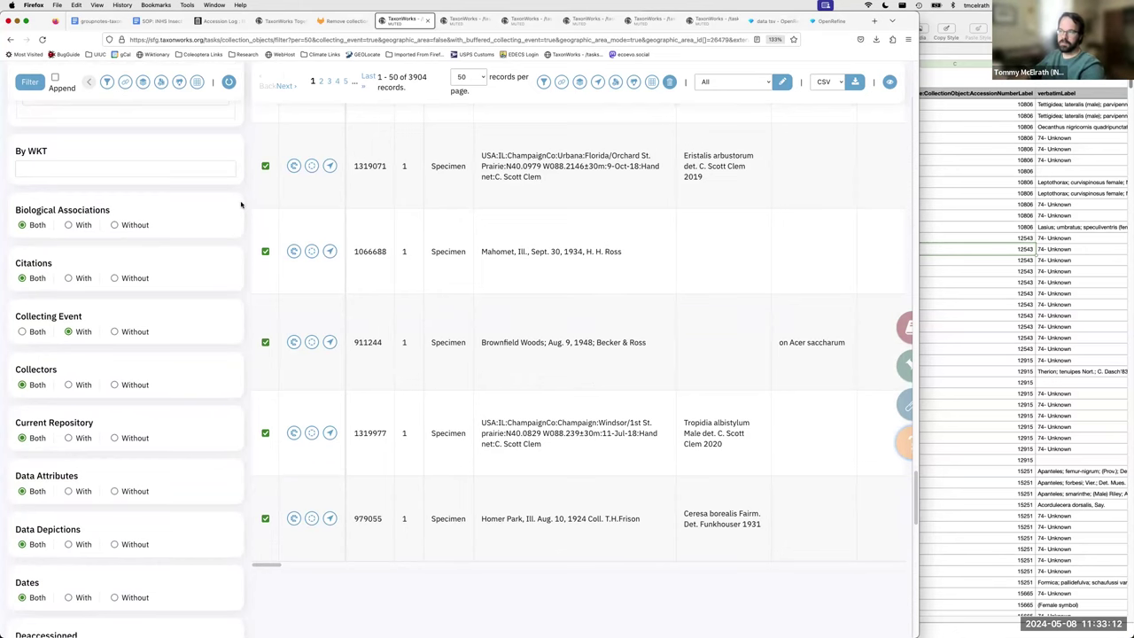
scroll(240, 220, up, 1)
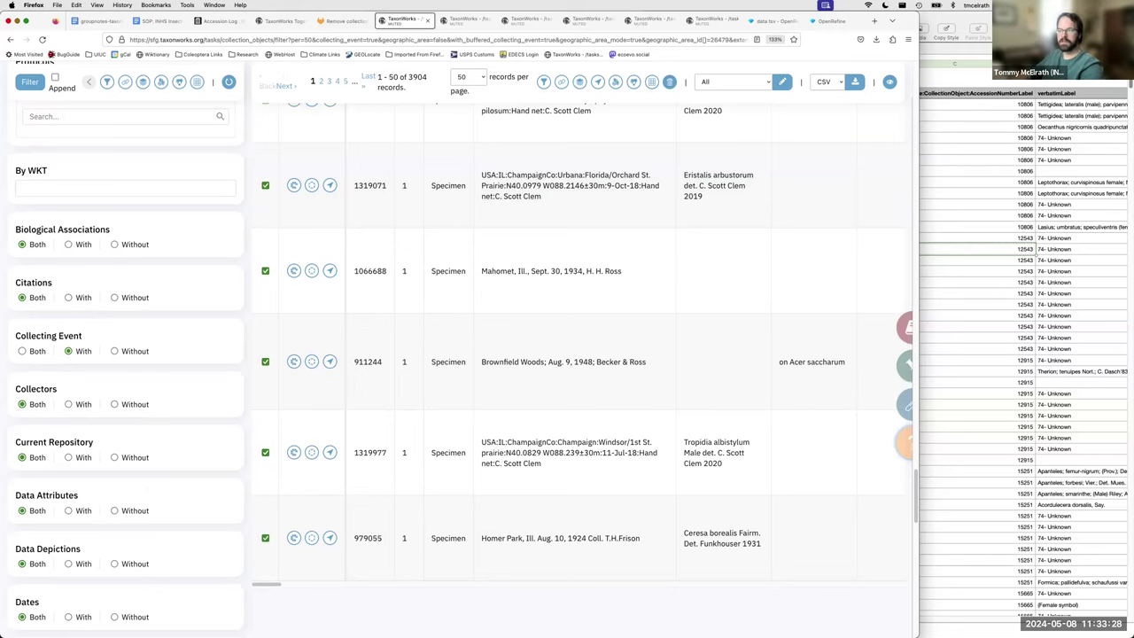
Step: Pass the filtered collection objects to the collecting events filter and show all columns of the resulting events
scroll(428, 375, up, 10)
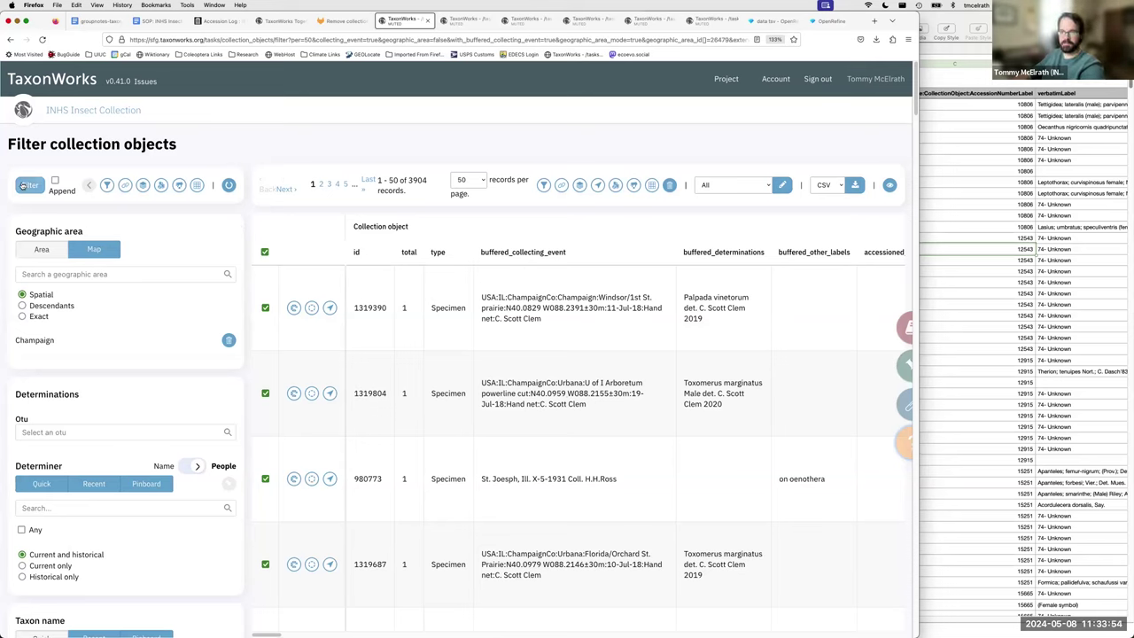
click(106, 187)
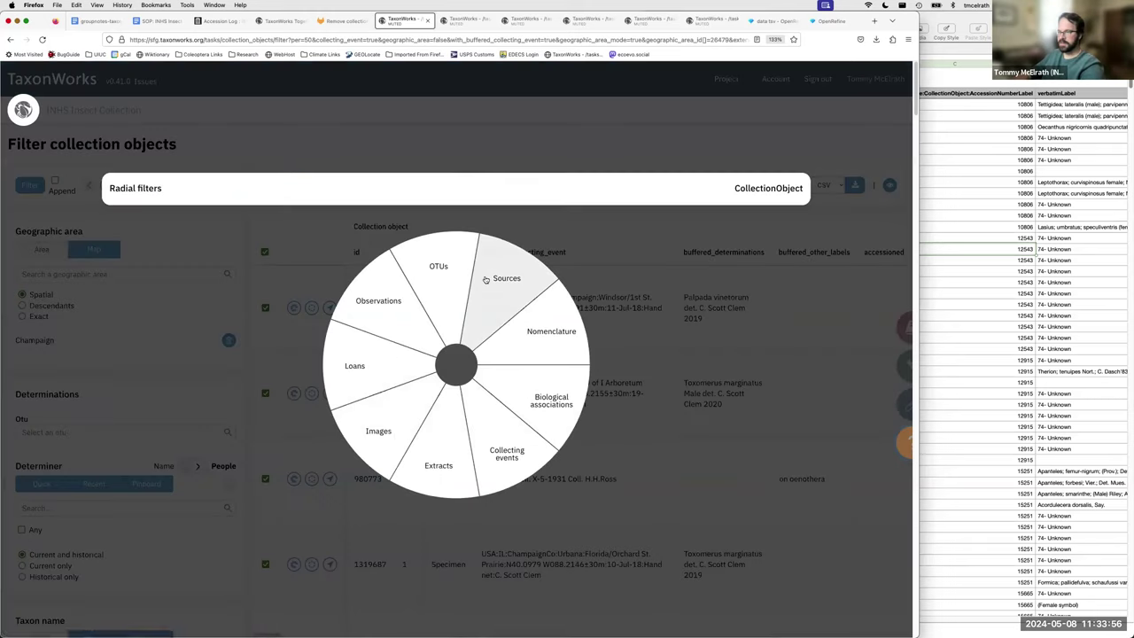
click(521, 452)
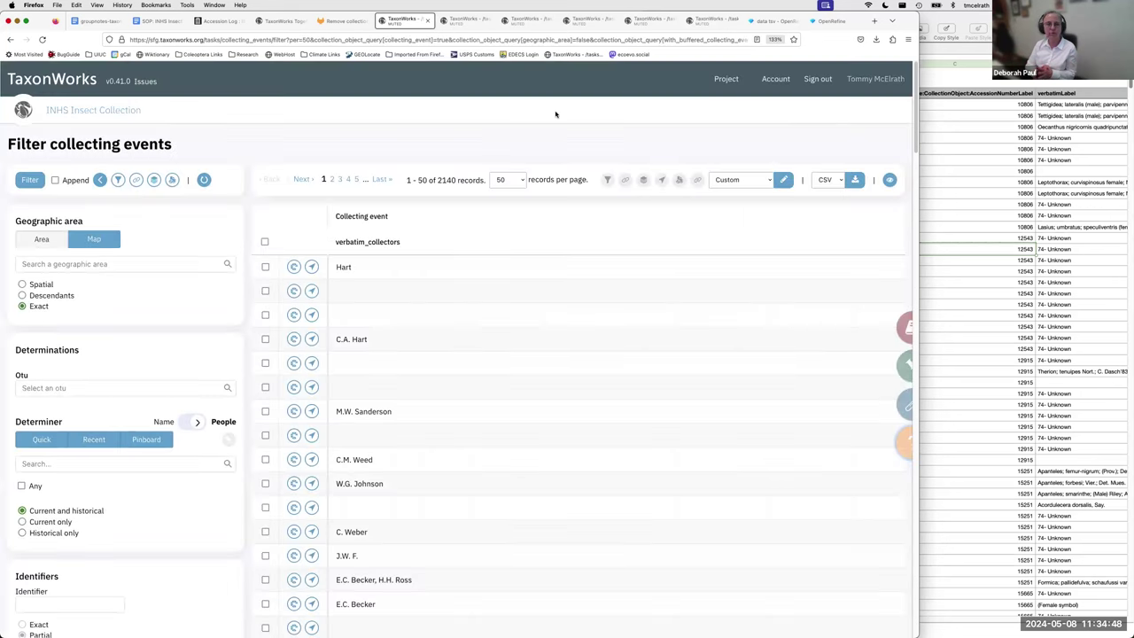
click(753, 182)
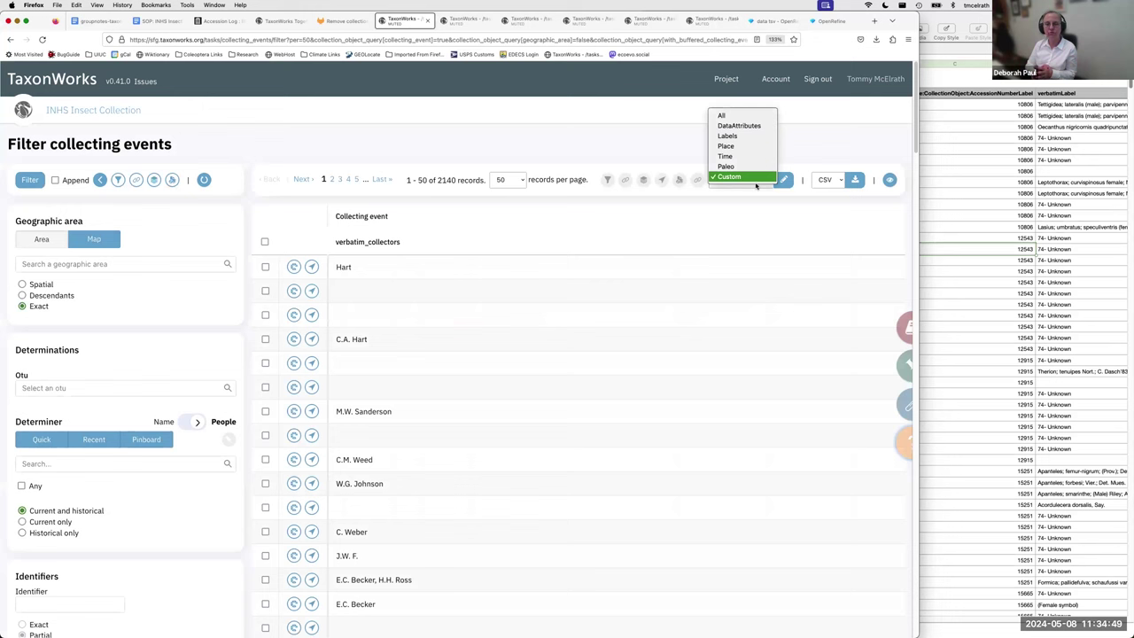
click(745, 116)
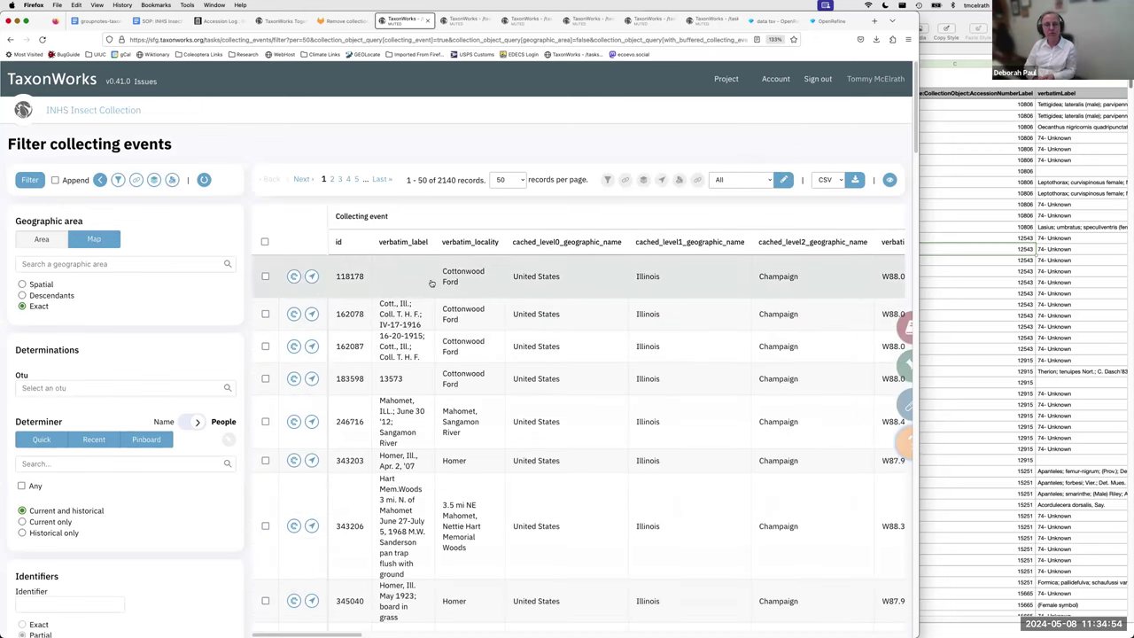
Step: Review the listed collecting events' labels and localities, and select every collecting event on the results page
scroll(431, 283, down, 1)
scroll(431, 283, down, 5)
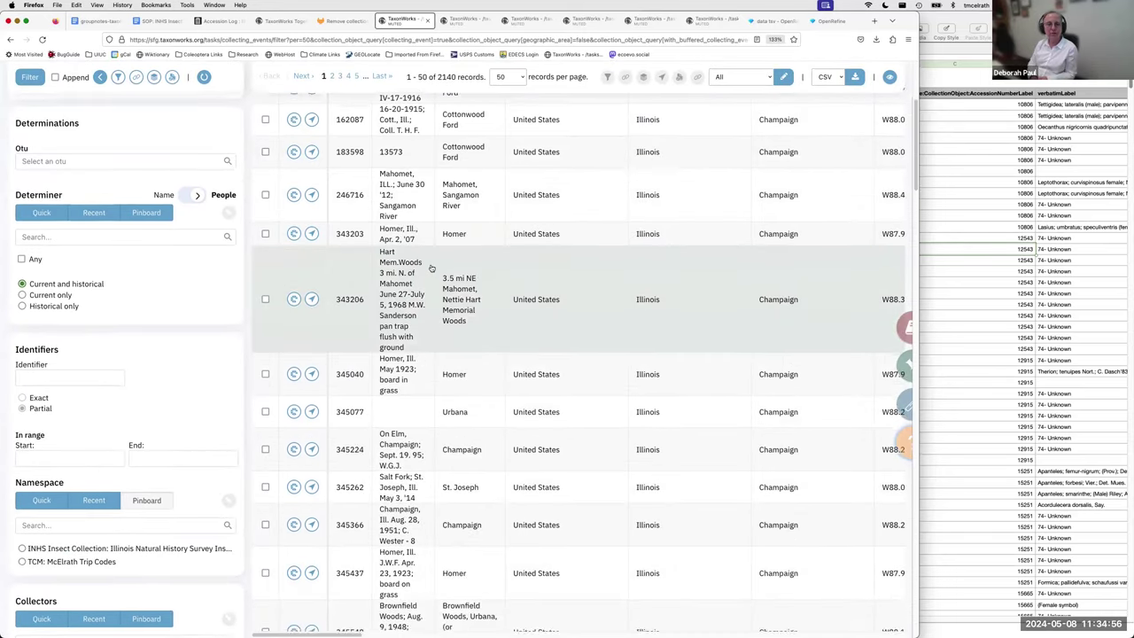
scroll(431, 268, down, 10)
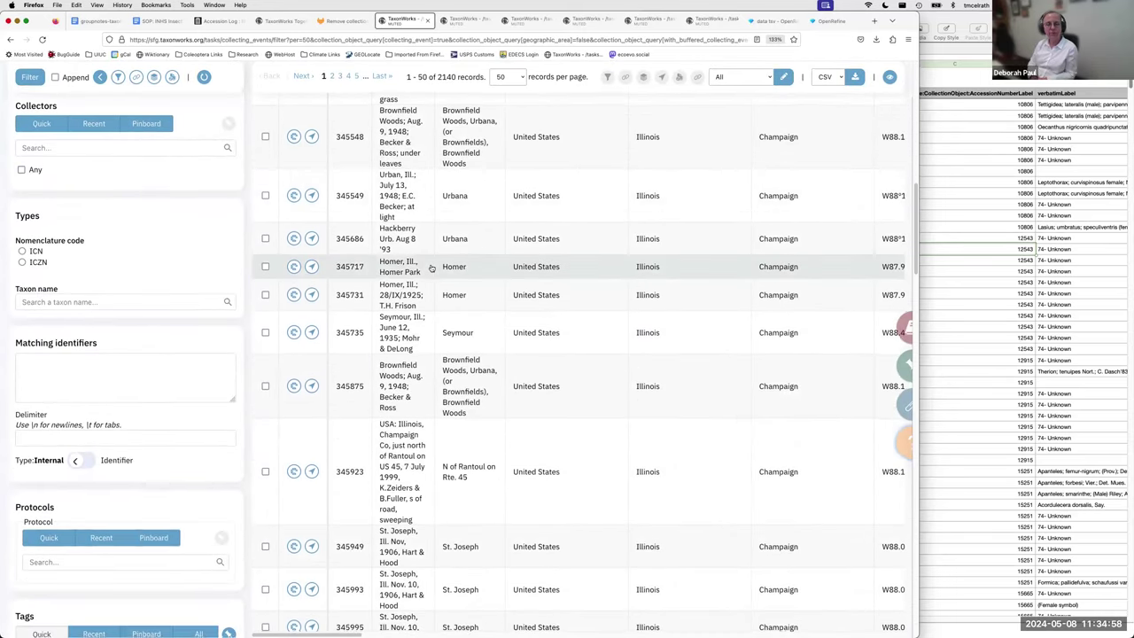
scroll(432, 268, down, 10)
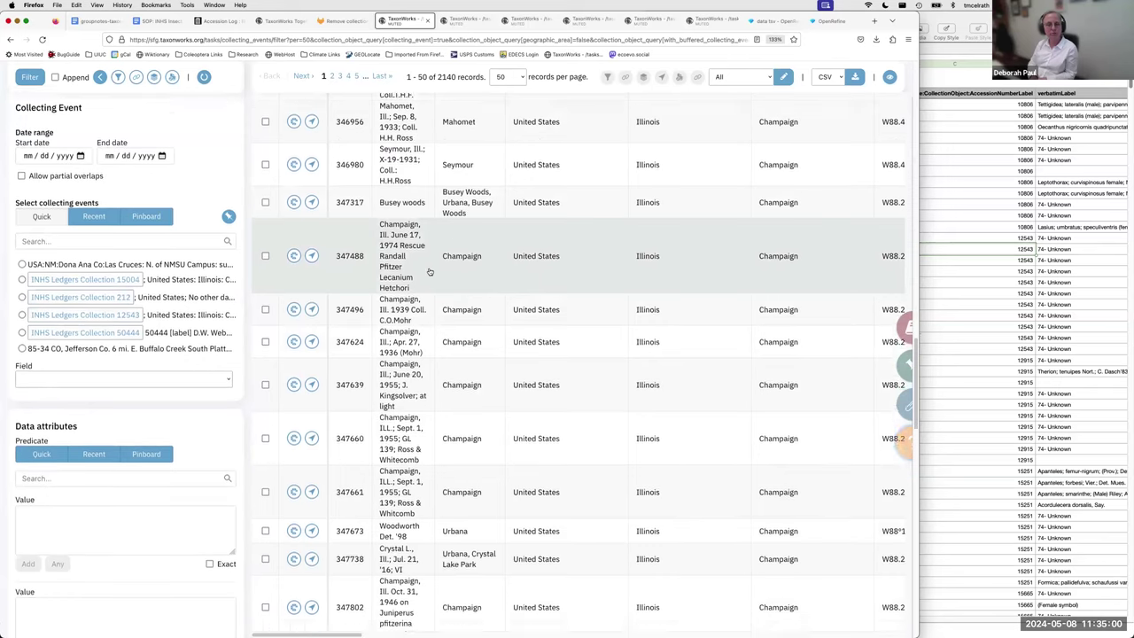
scroll(428, 271, down, 10)
scroll(425, 298, up, 20)
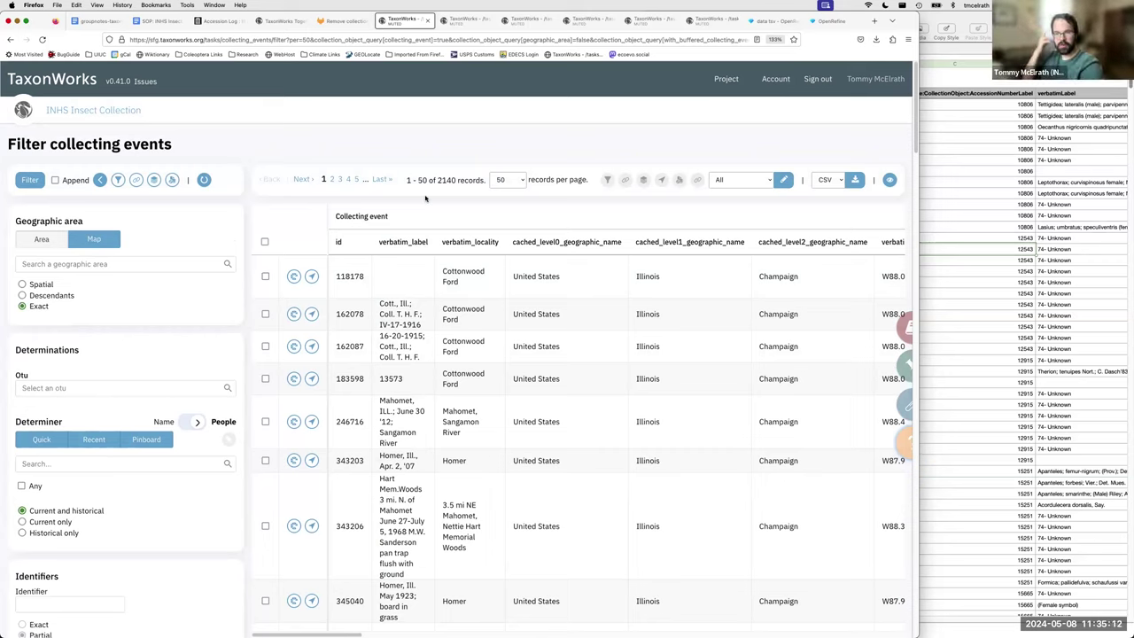
click(264, 241)
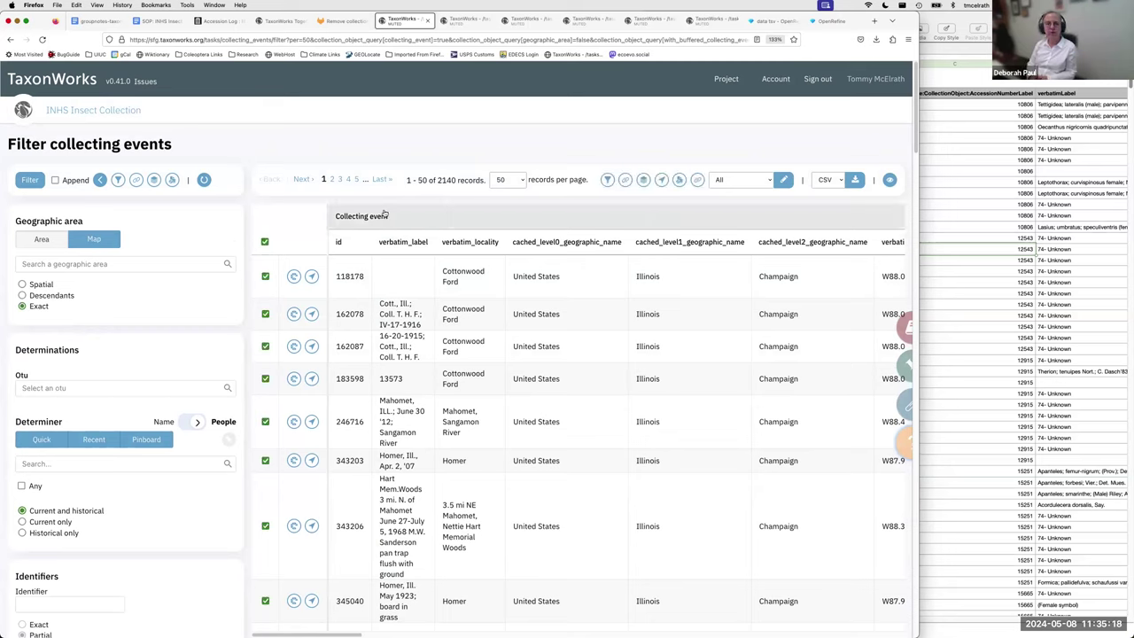
Step: Examine the batch options of the Radial collecting event, Radial navigation, Radial mass annotator and Radial linker for the selected events
click(680, 180)
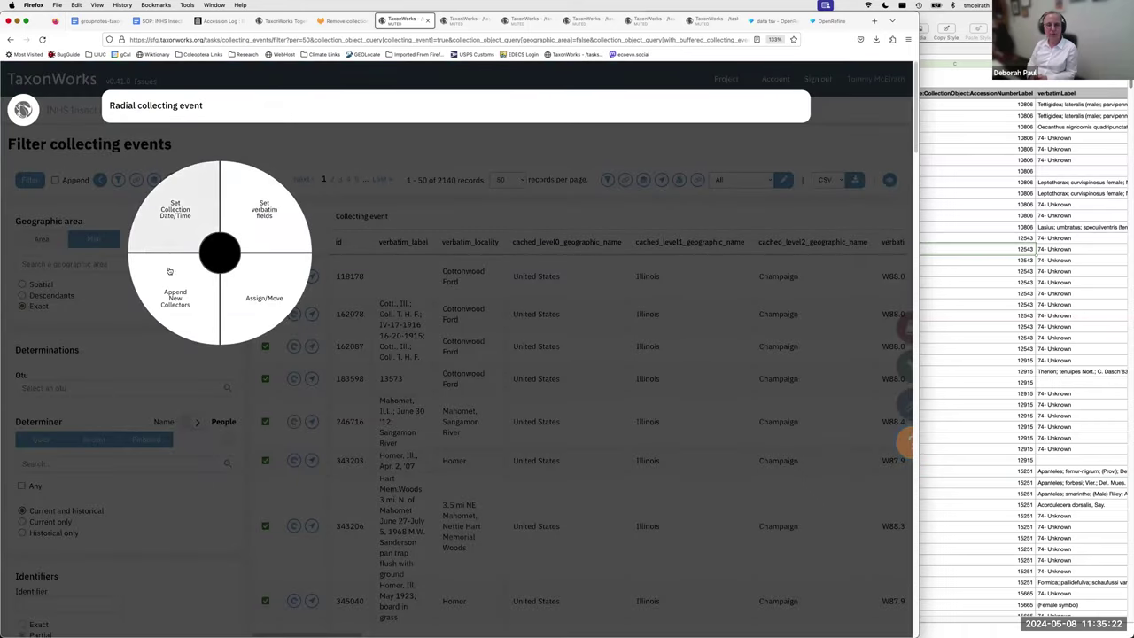
click(711, 181)
click(662, 181)
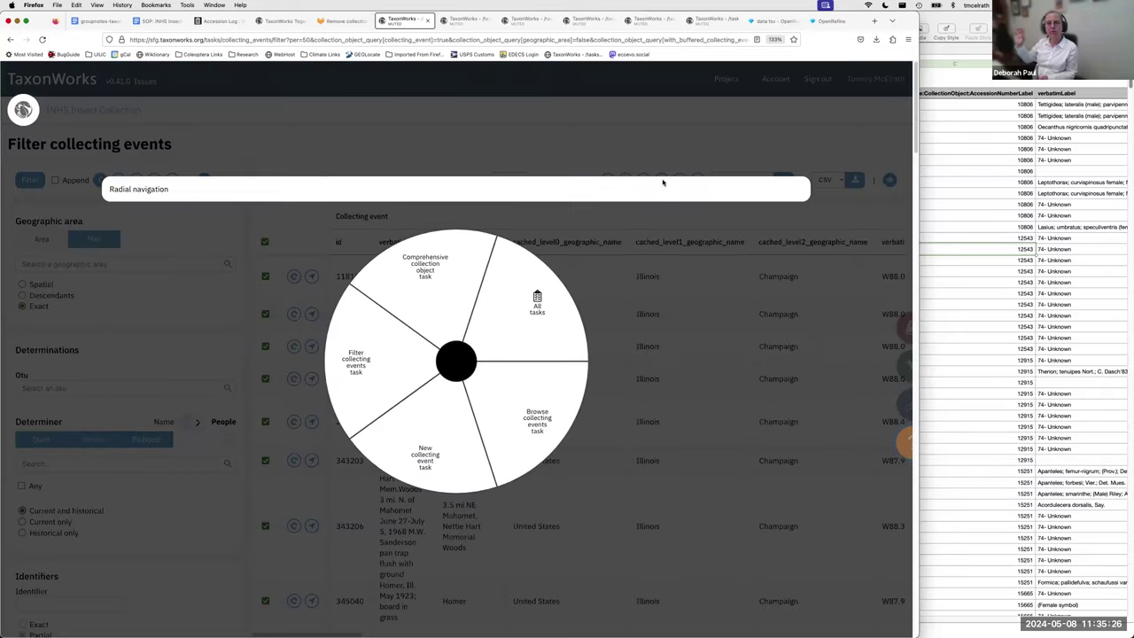
click(662, 233)
click(646, 181)
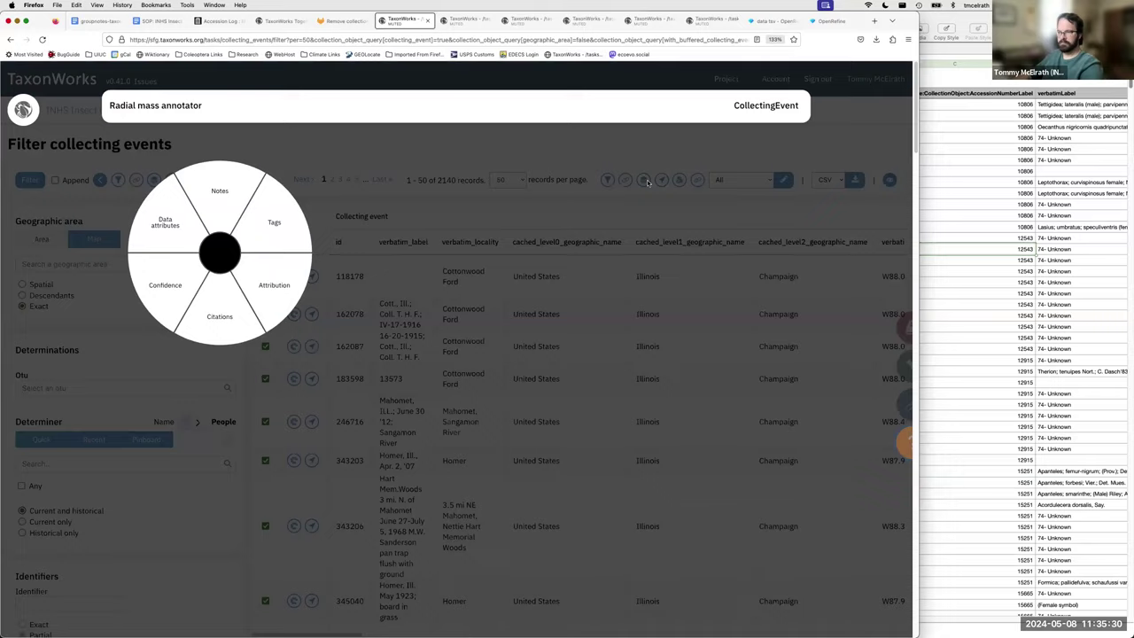
click(648, 182)
click(625, 182)
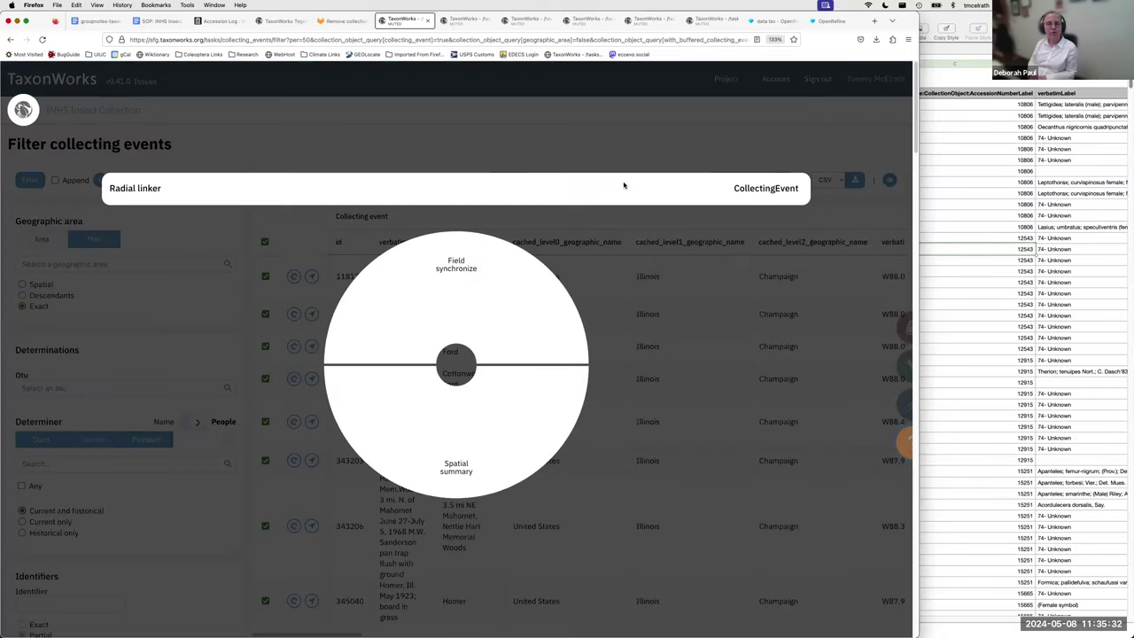
click(624, 187)
click(698, 182)
key(Escape)
Step: Look at the geographic area choices in the Assign/Move option of the Radial collecting event
click(680, 181)
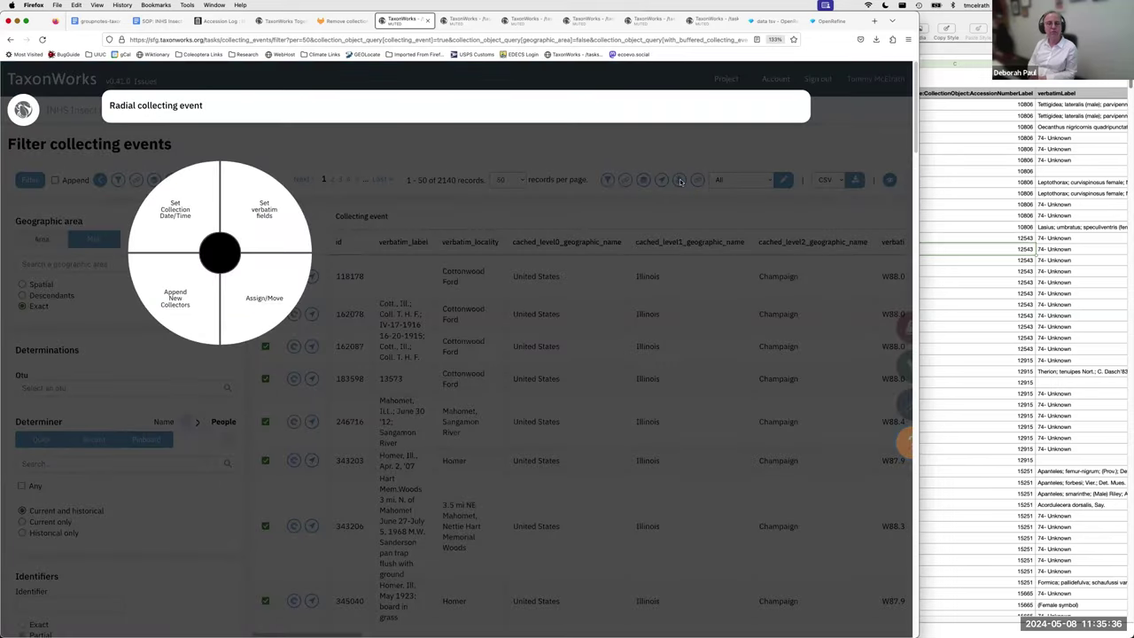
click(289, 289)
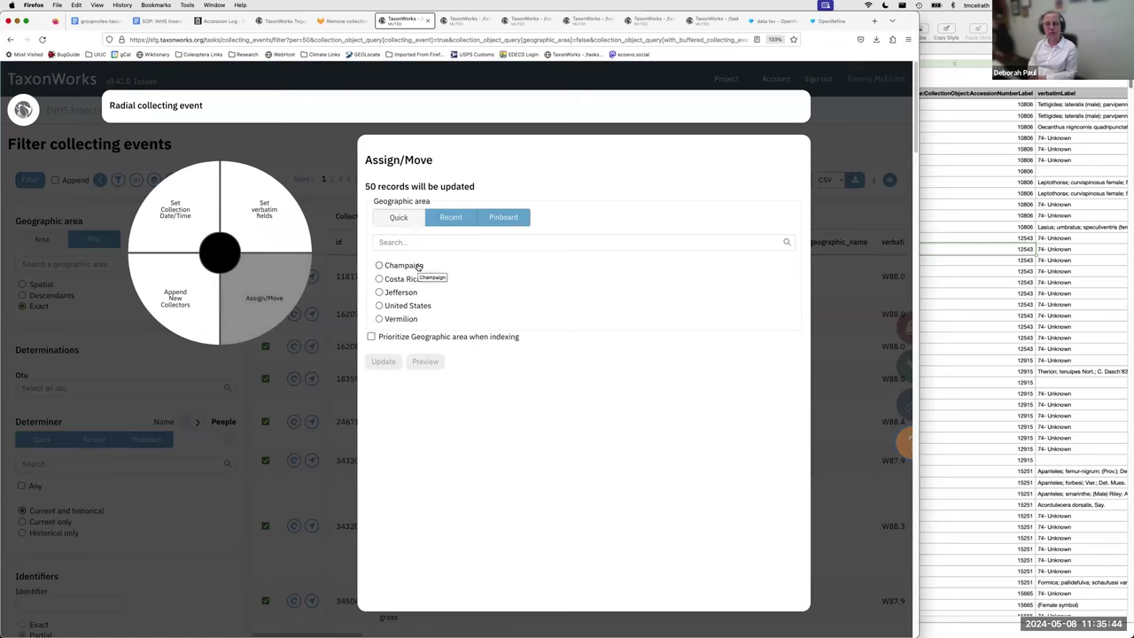
key(Escape)
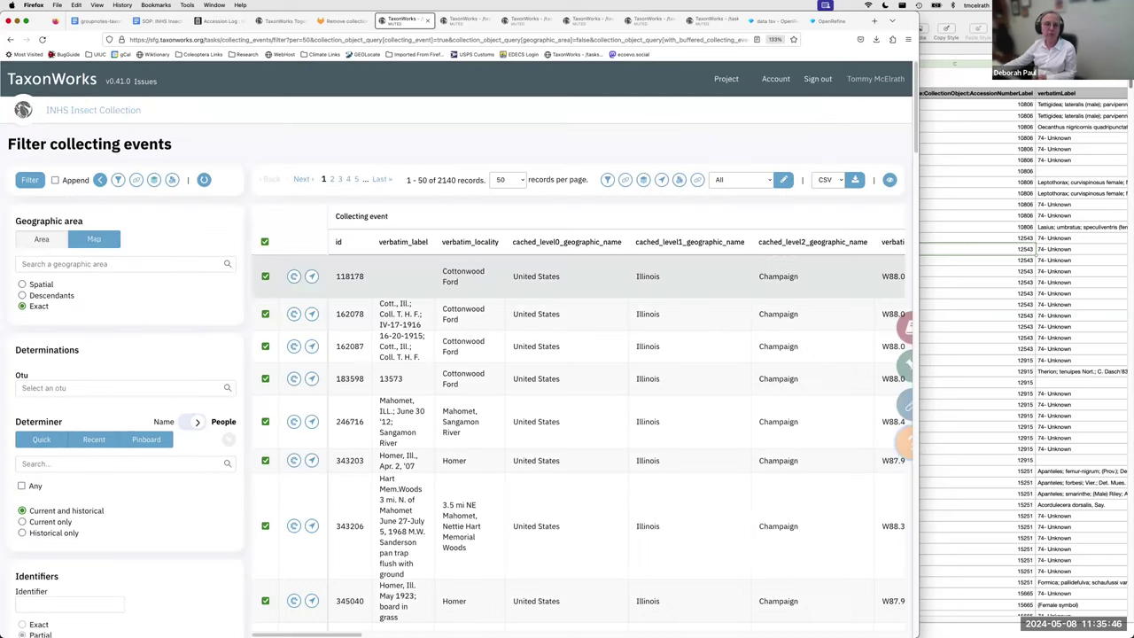
click(698, 179)
key(Escape)
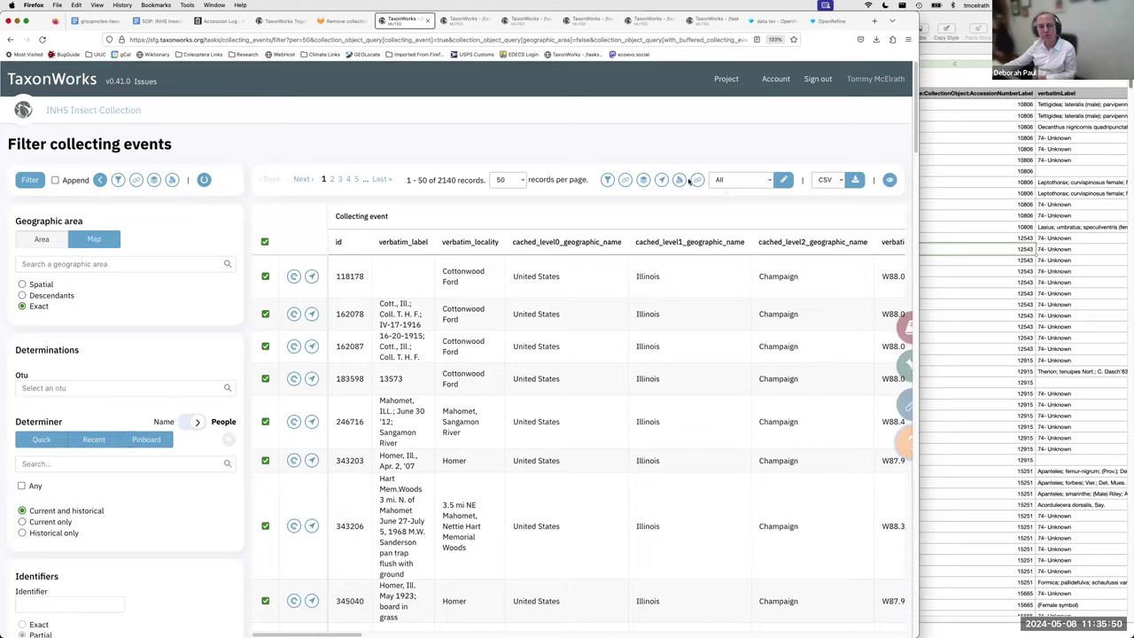
Step: Batch-assign Champaign as geographic area to the selected collecting events, prioritizing geographic area when indexing, and confirm the update with CHANGE
click(679, 180)
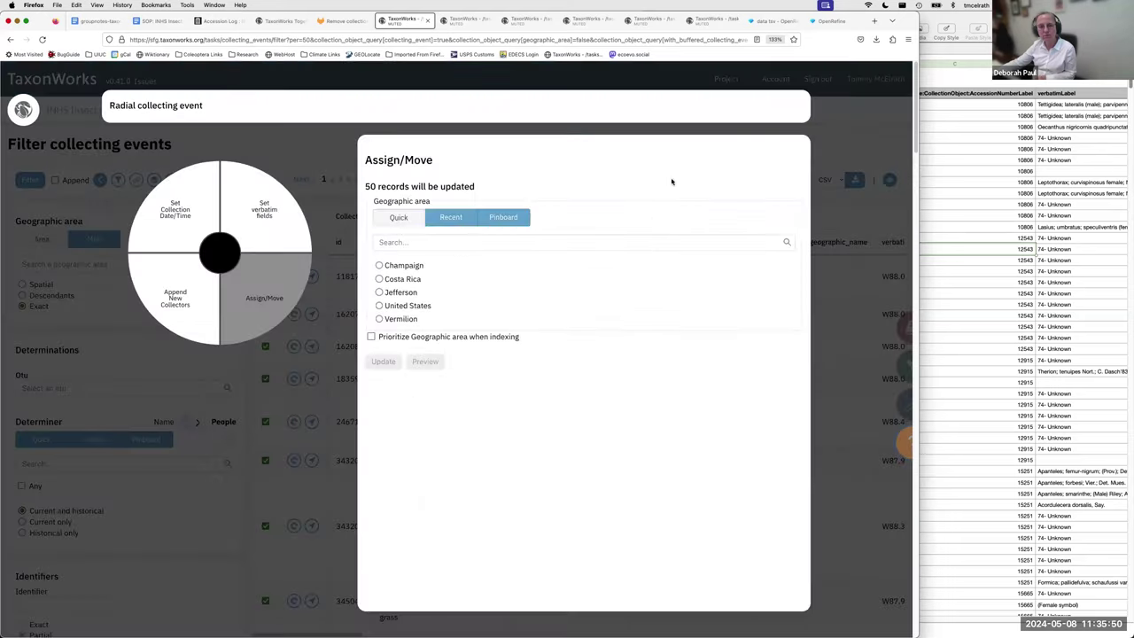
click(418, 265)
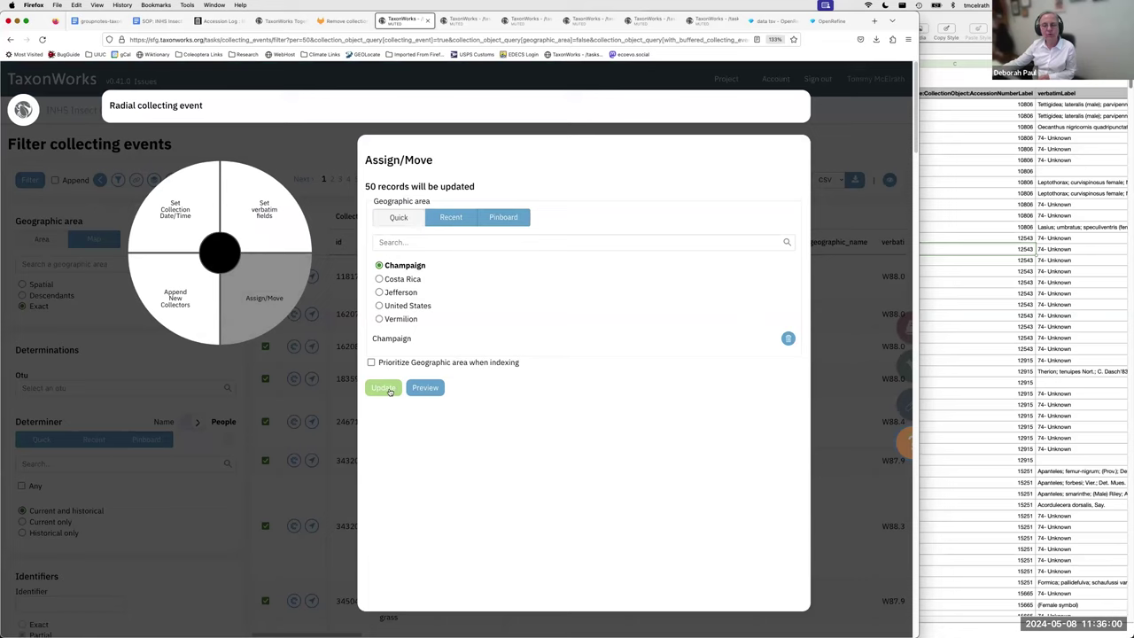
click(372, 363)
click(383, 388)
text(CHANGE)
key(Return)
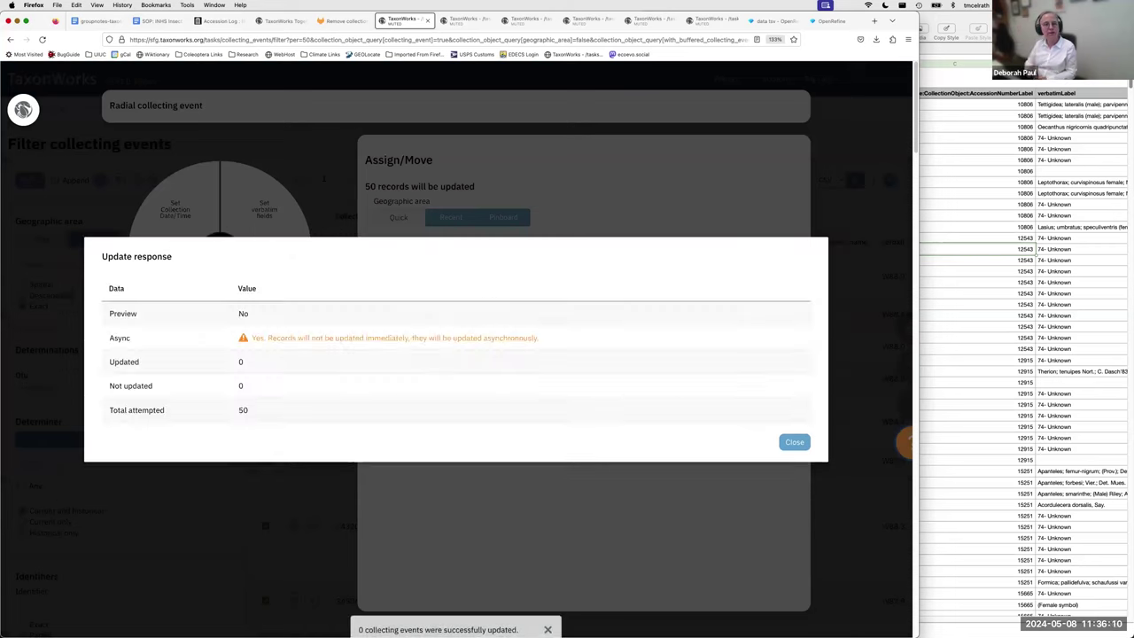
key(Escape)
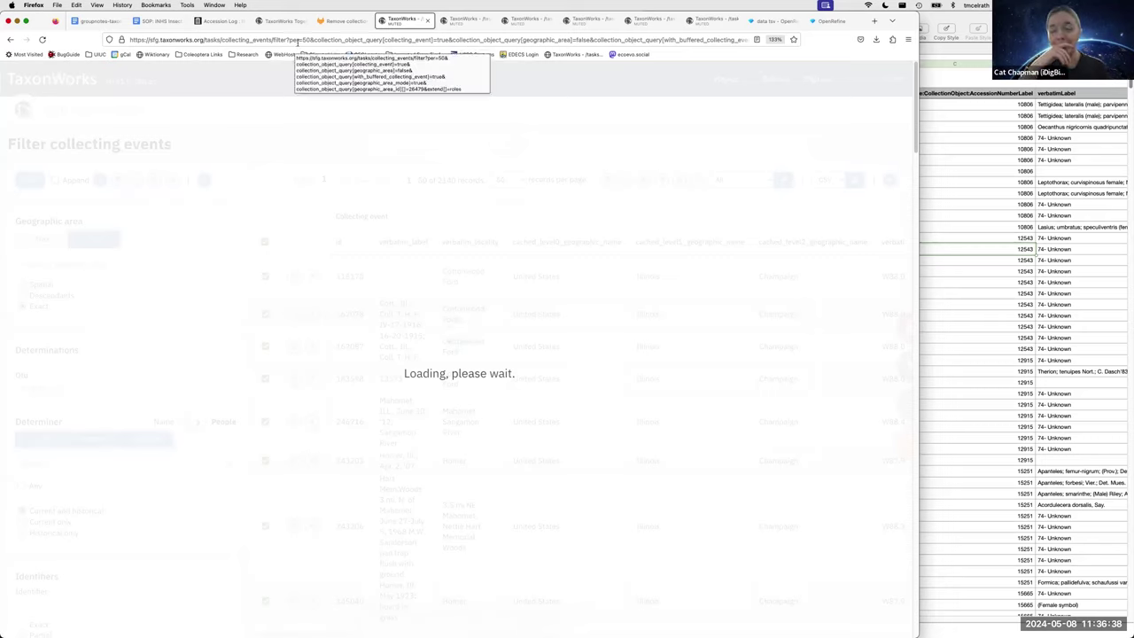
click(304, 39)
click(304, 39)
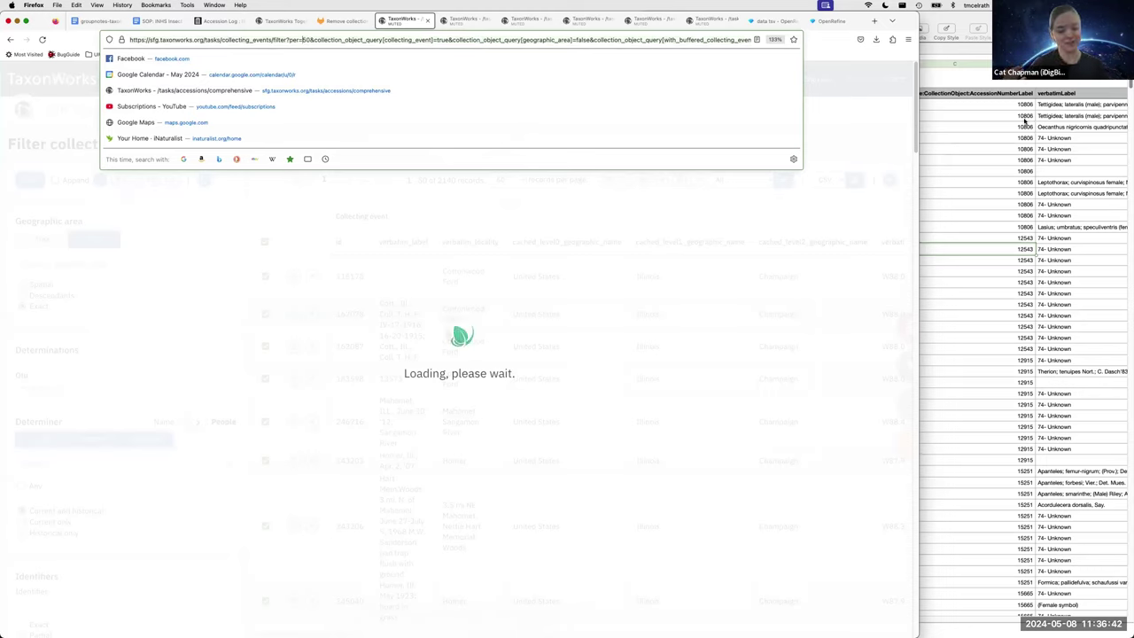
click(867, 131)
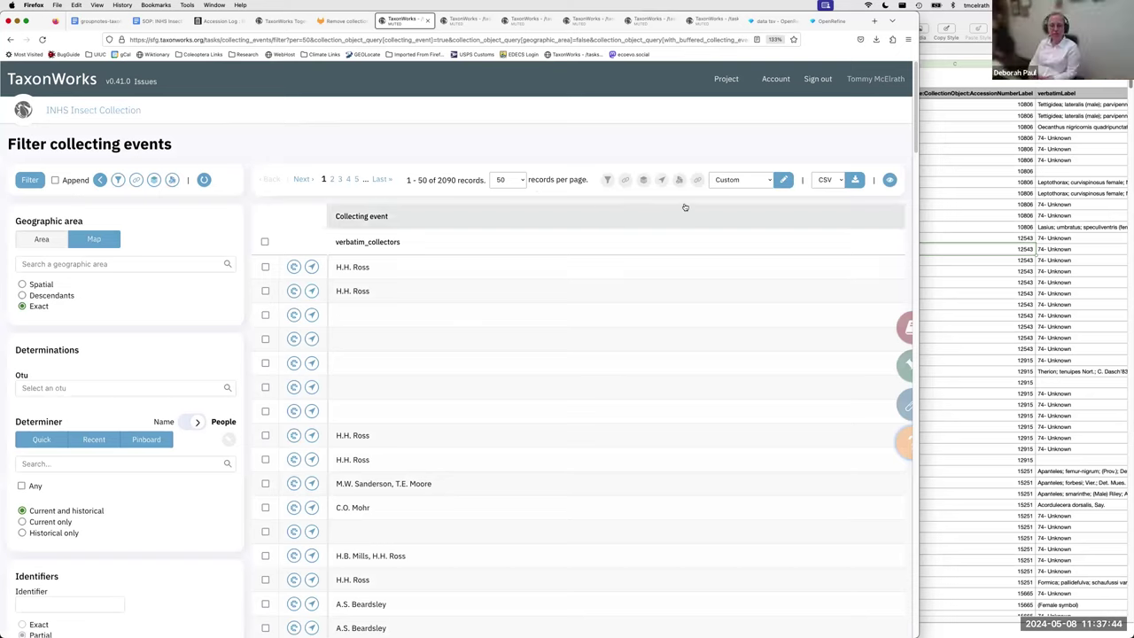
Step: Reload the collecting event results with 25 records per page by changing the per parameter in the page address
click(738, 120)
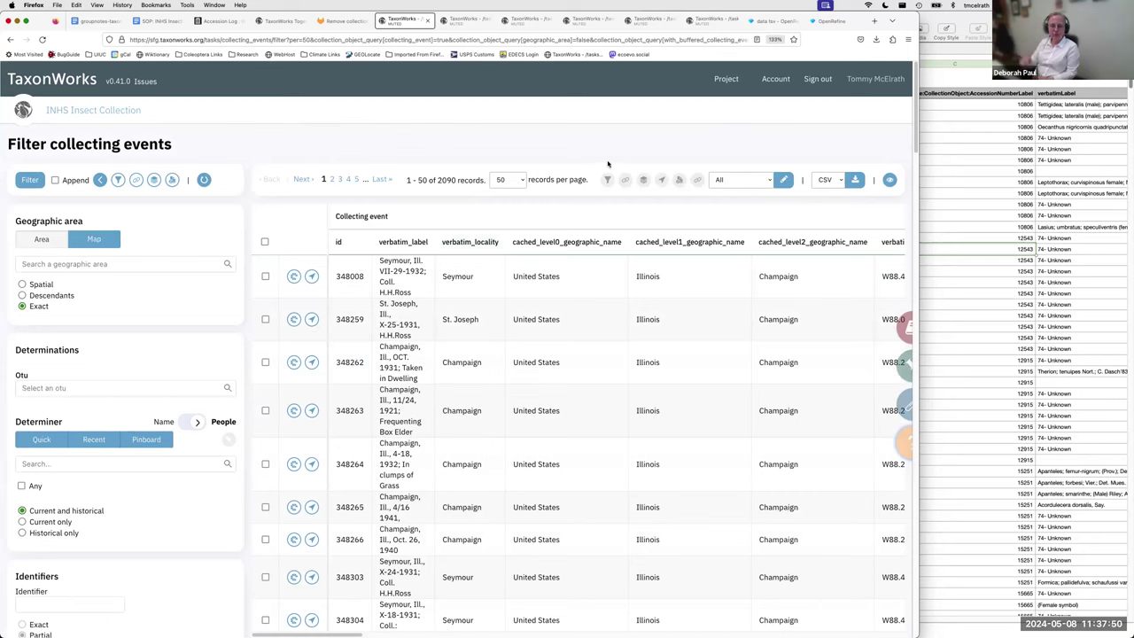
click(305, 37)
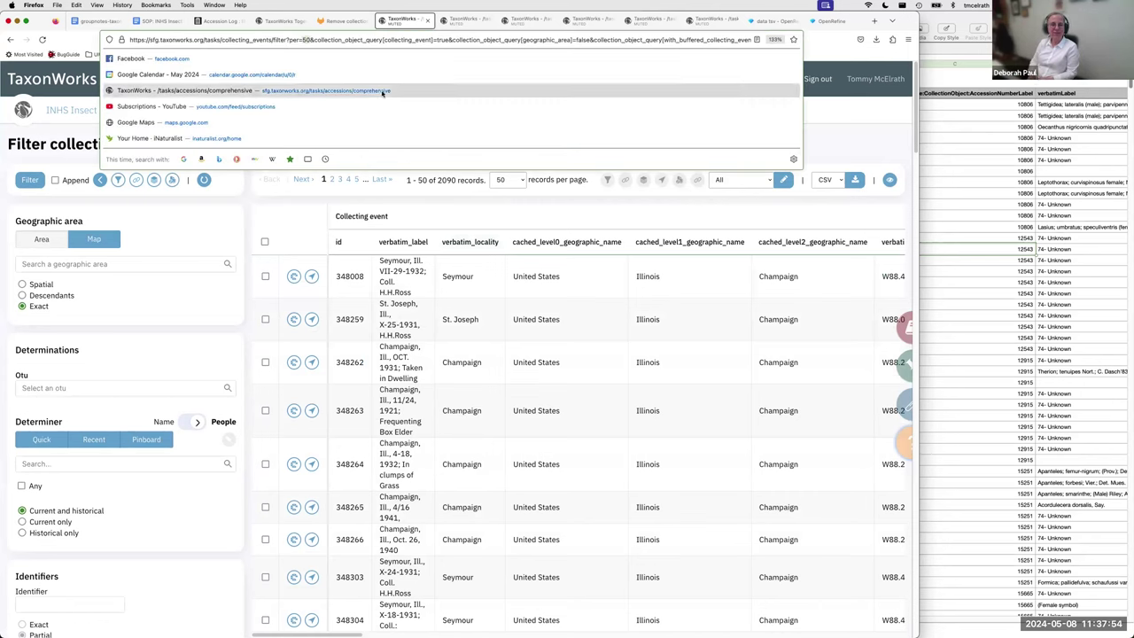
key(BackSpace)
key(BackSpace)
text(25)
key(Return)
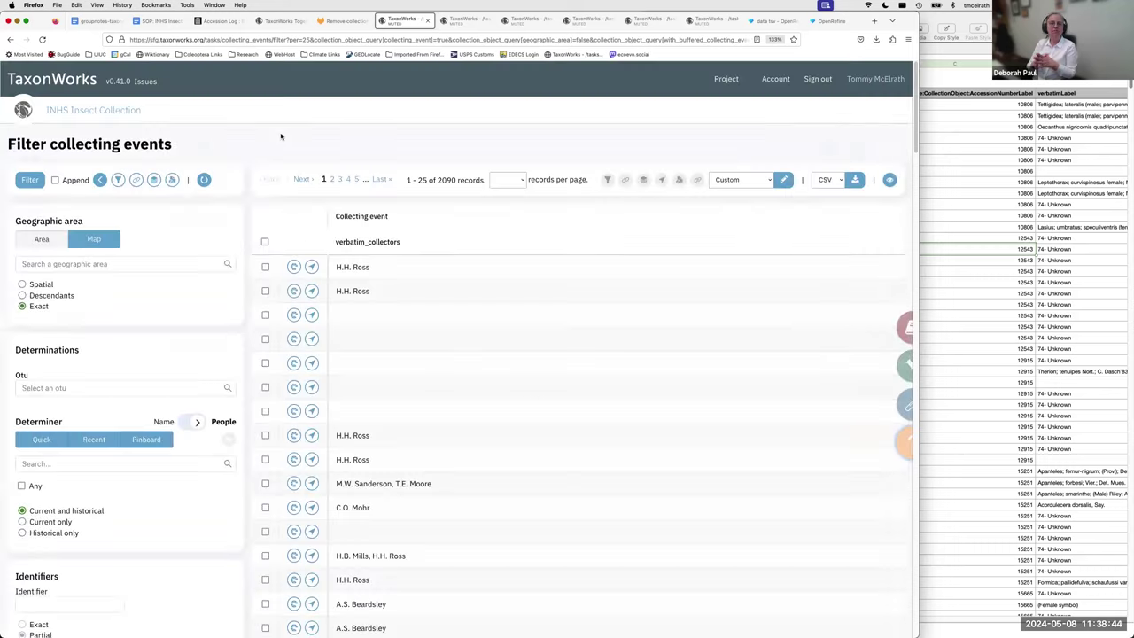
Step: Show all columns for the reloaded collecting events and select every event on the page
click(741, 181)
click(736, 114)
scroll(517, 299, down, 5)
scroll(339, 324, up, 5)
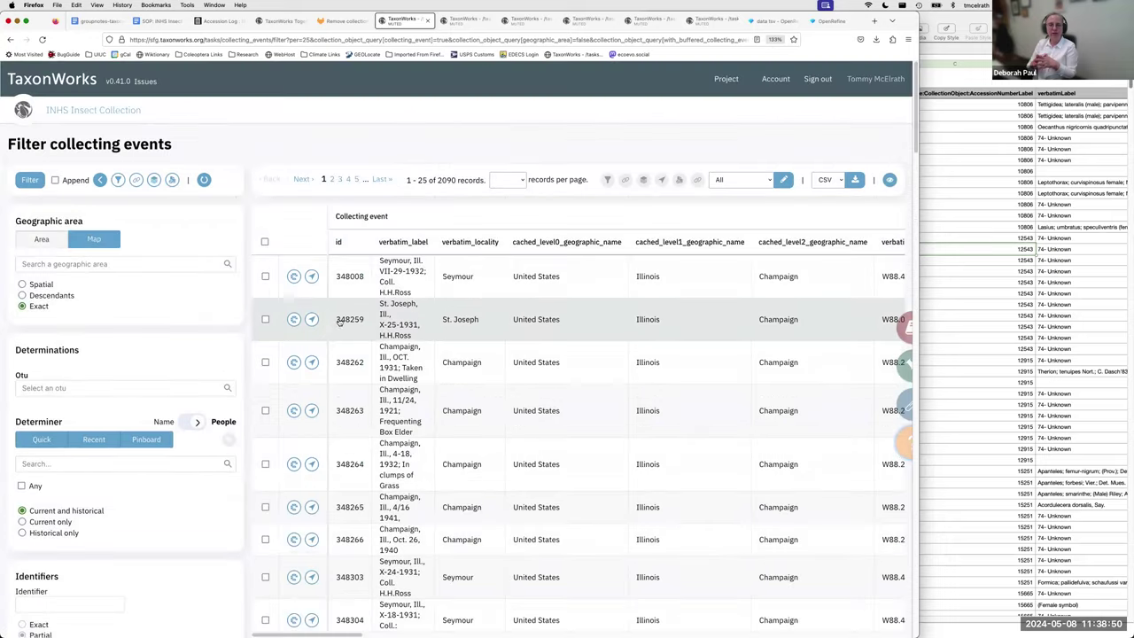
click(264, 242)
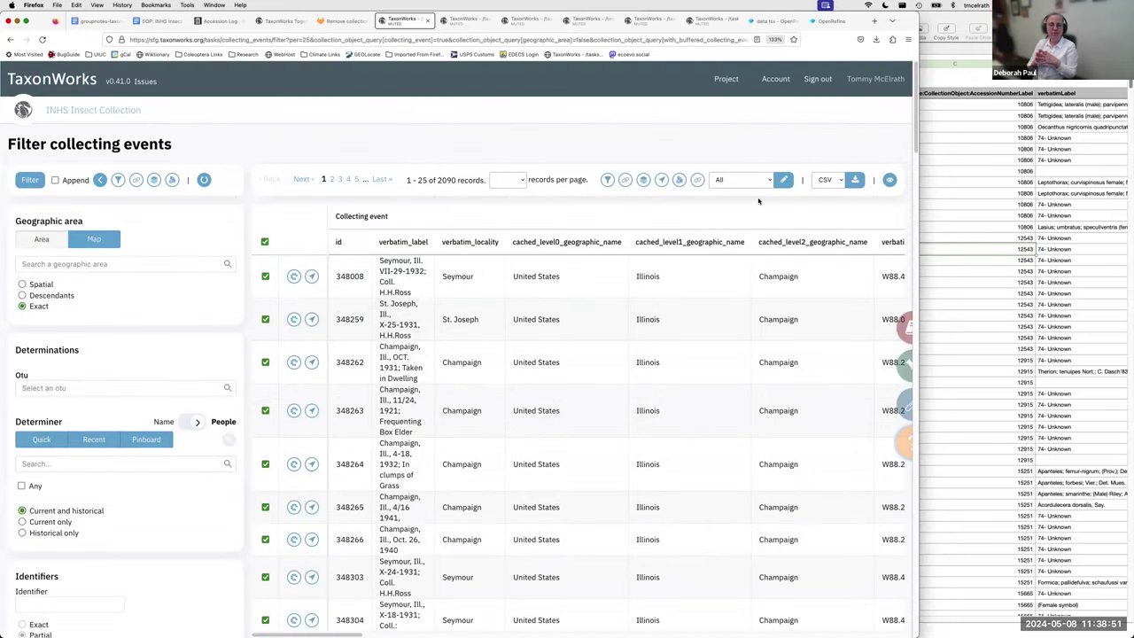
Step: Batch-assign the geographic area Champaign to the selected collecting events through Assign/Move, confirming the update with CHANGE
click(681, 180)
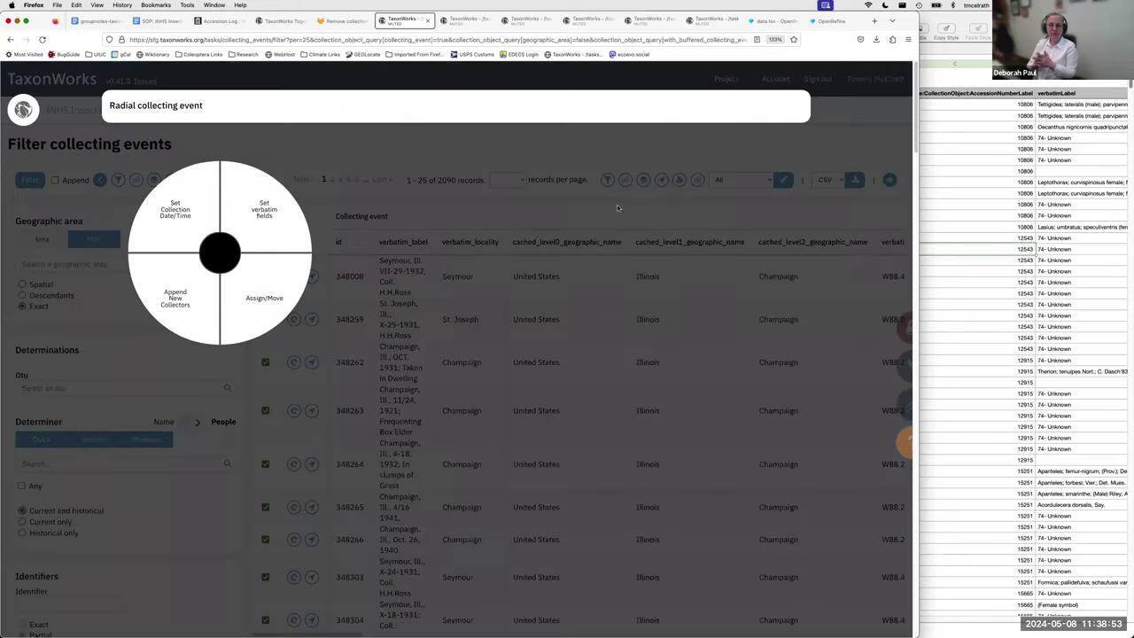
click(278, 293)
click(379, 265)
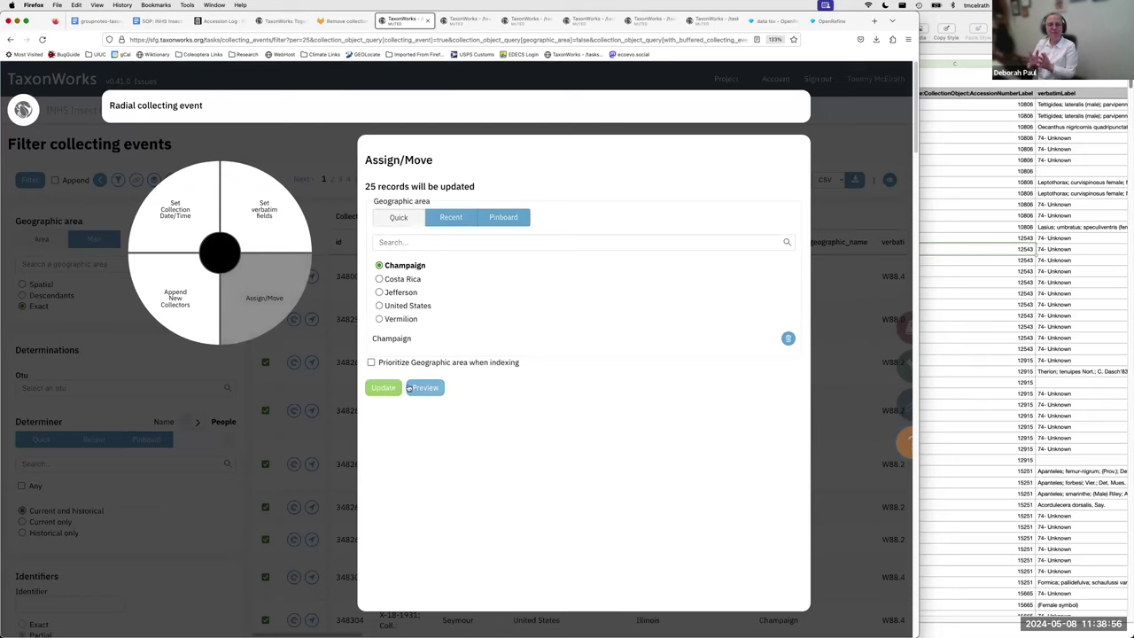
click(395, 385)
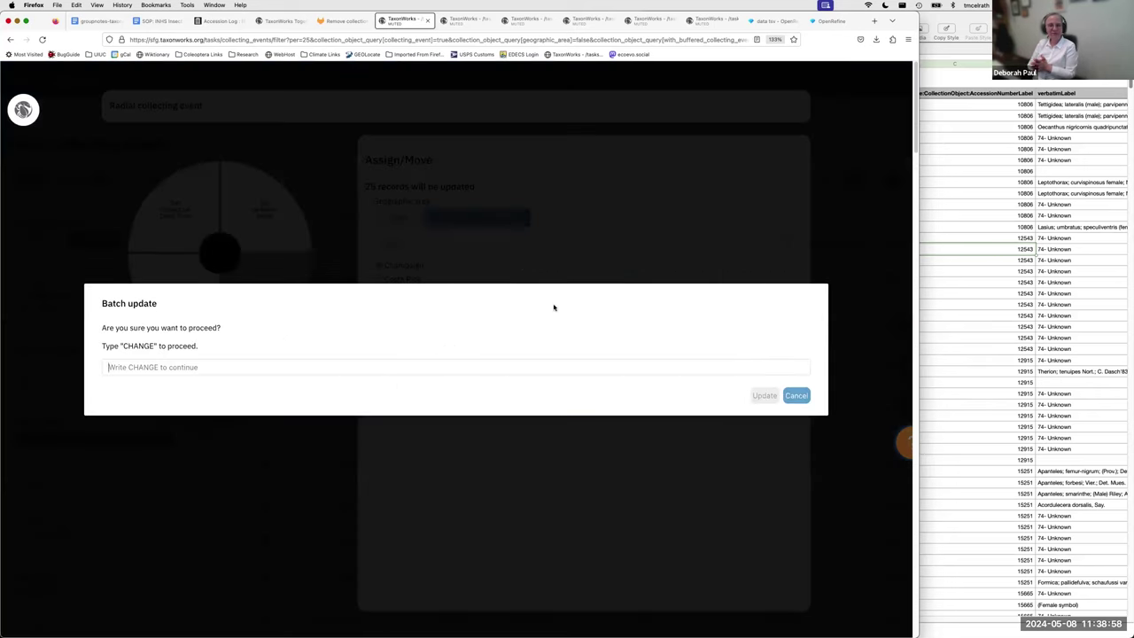
text(CHANGE)
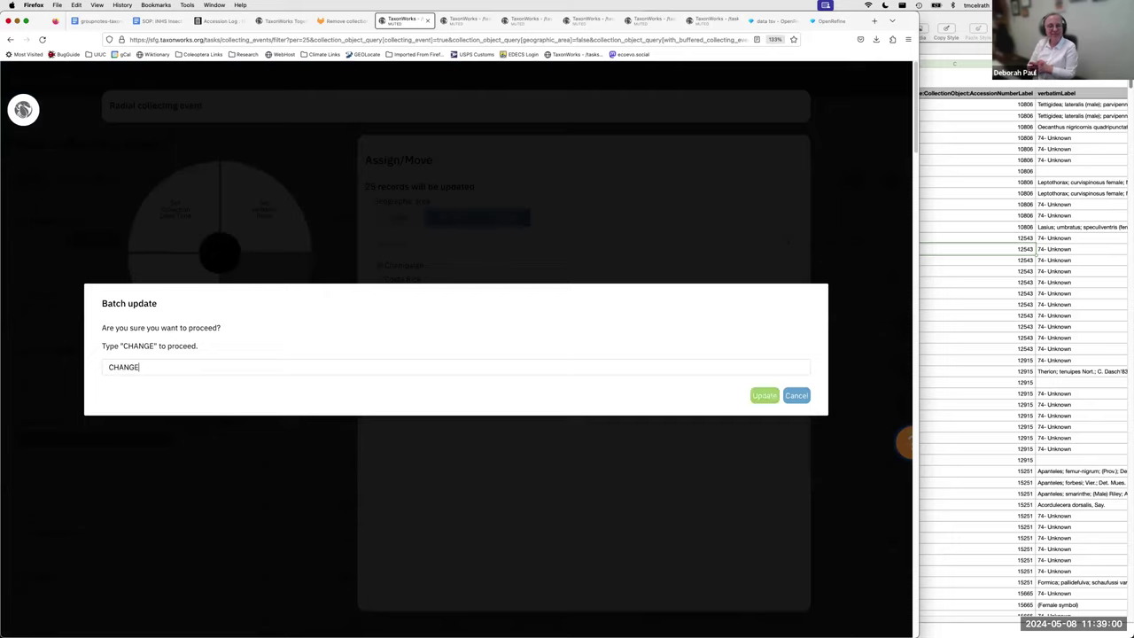
key(Return)
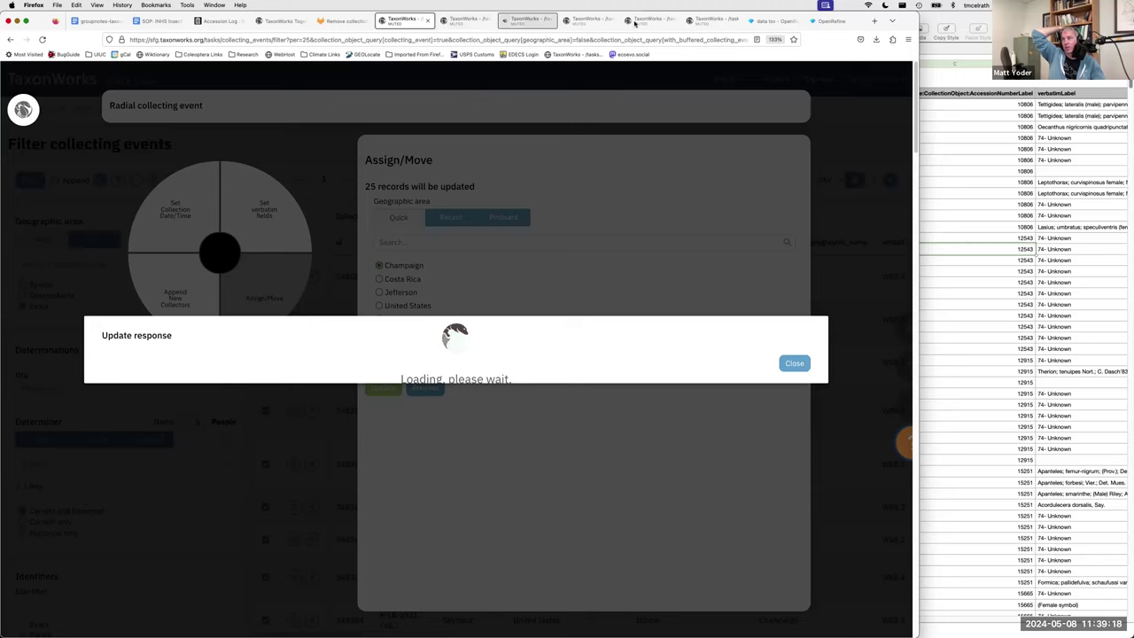
Step: Search the favorite tasks on a separate hub page for "stag" and open Filter staged images
click(727, 23)
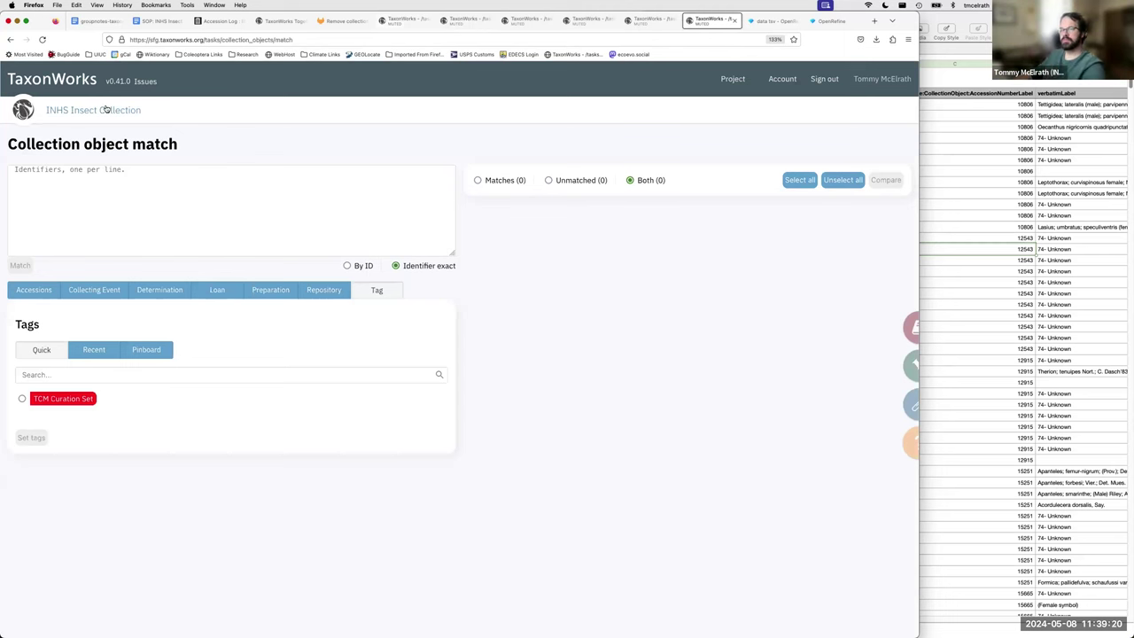
click(722, 21)
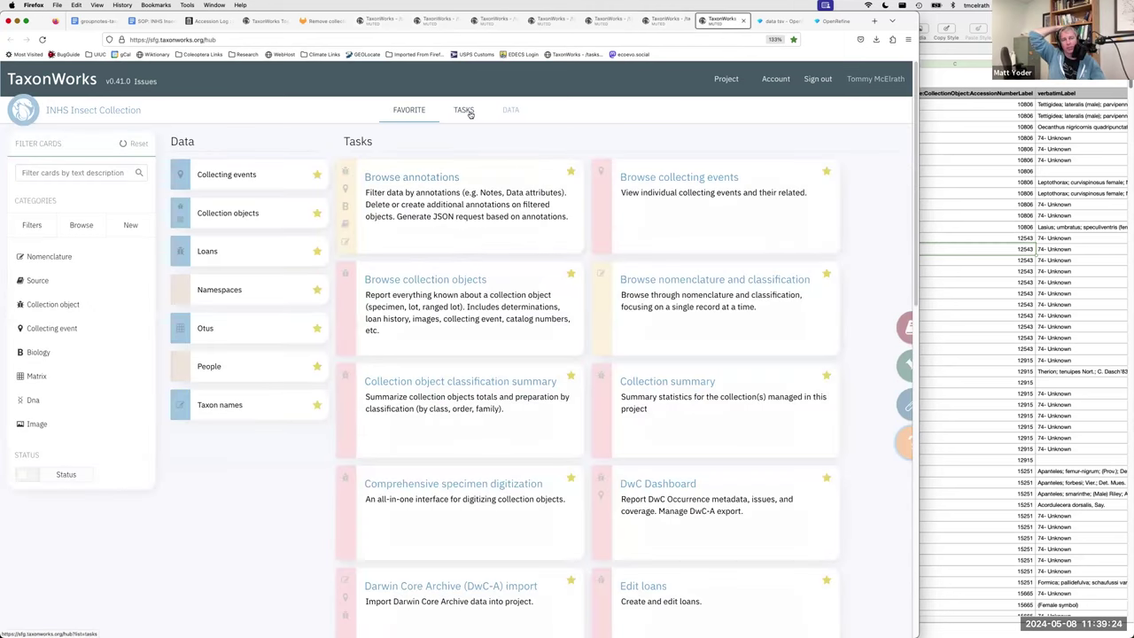
text(stag)
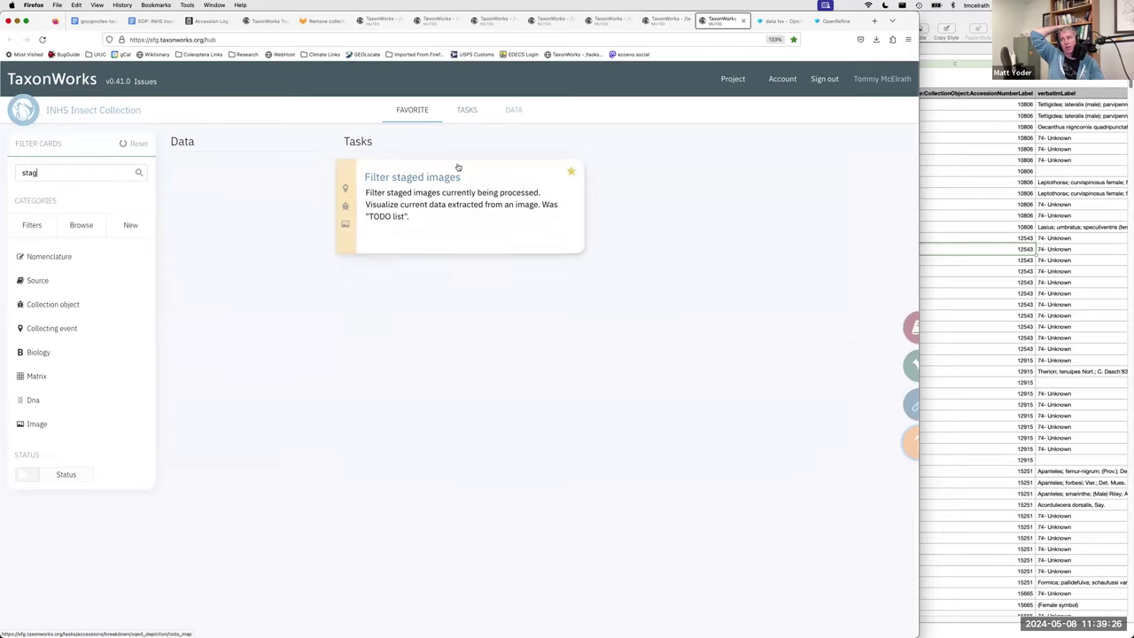
click(549, 164)
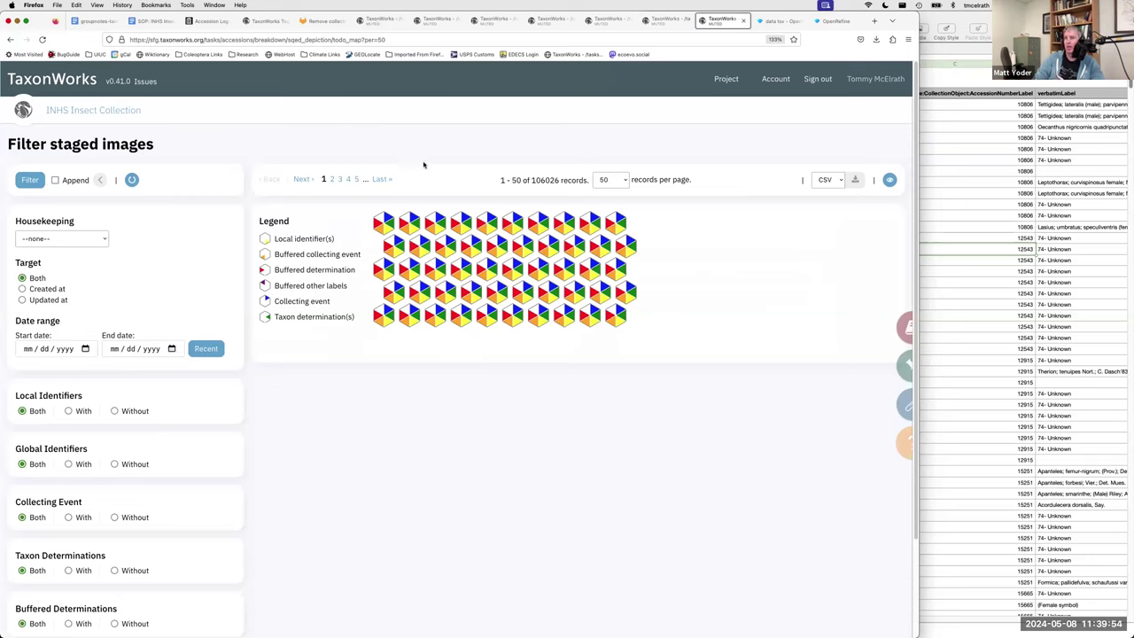
Step: Examine the Filter staged images task, including its facets for identifiers, collecting event, determinations and buffered labels, and the legend of the image map
scroll(240, 284, down, 1)
scroll(241, 284, down, 1)
scroll(240, 284, up, 3)
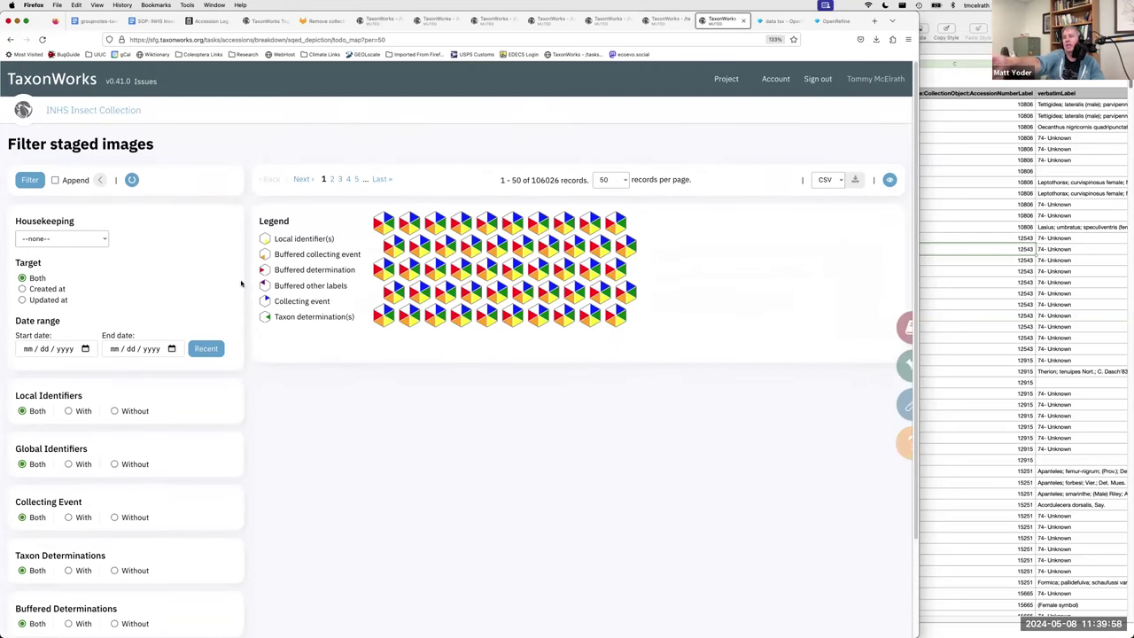
scroll(240, 283, down, 3)
scroll(241, 282, down, 5)
scroll(237, 281, up, 6)
scroll(237, 281, up, 2)
scroll(237, 281, down, 1)
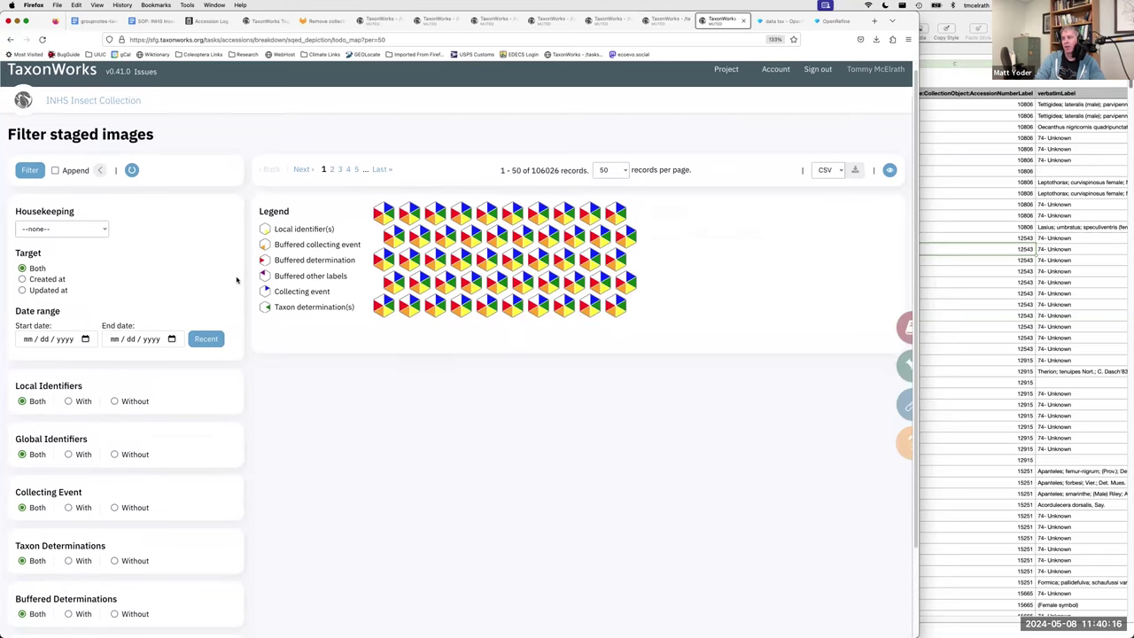
scroll(237, 280, down, 3)
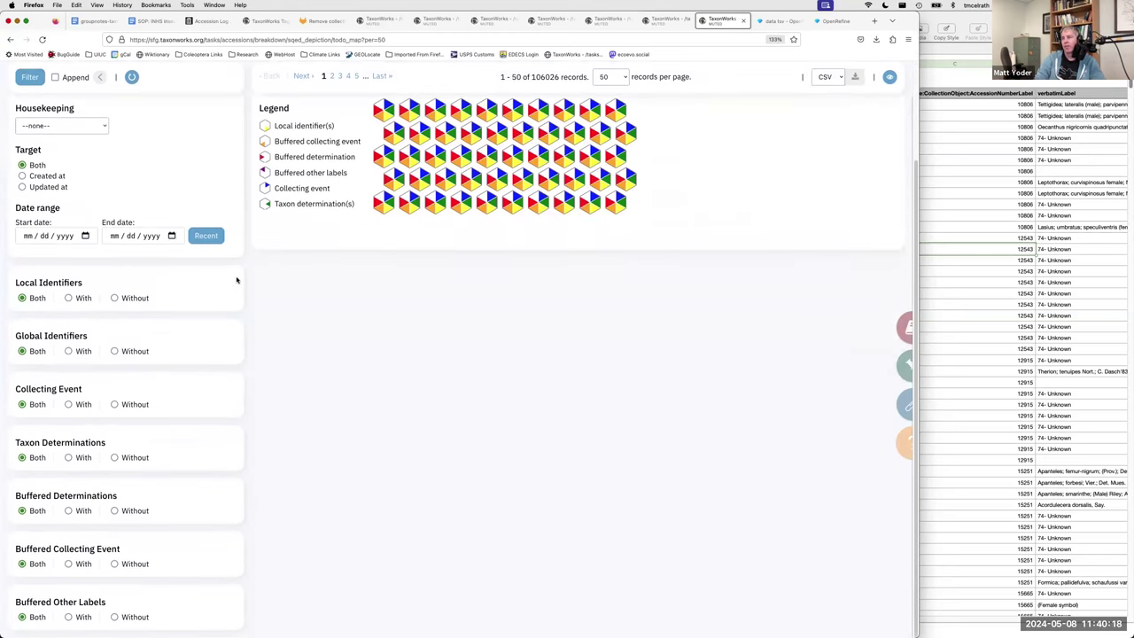
scroll(237, 280, up, 3)
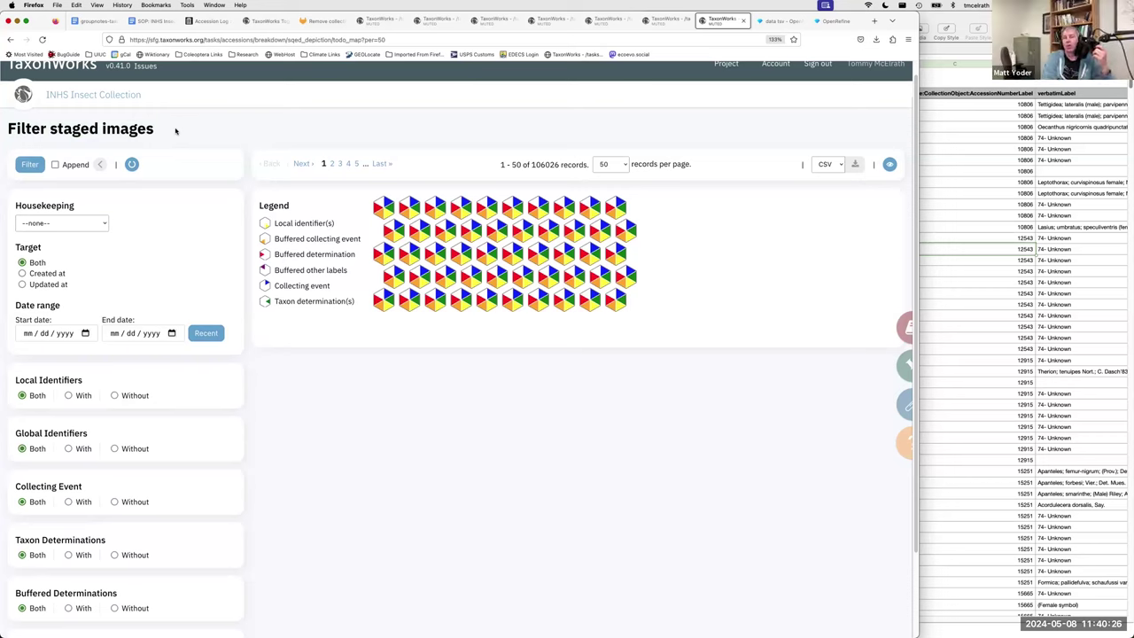
drag(159, 131, 9, 129)
click(9, 130)
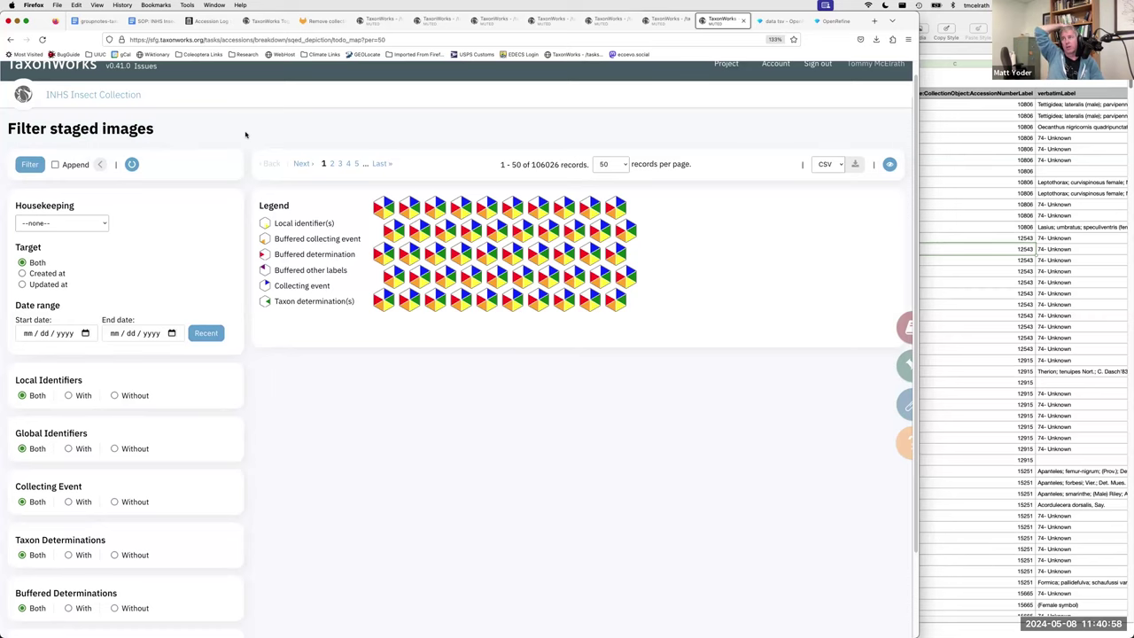
scroll(248, 139, up, 2)
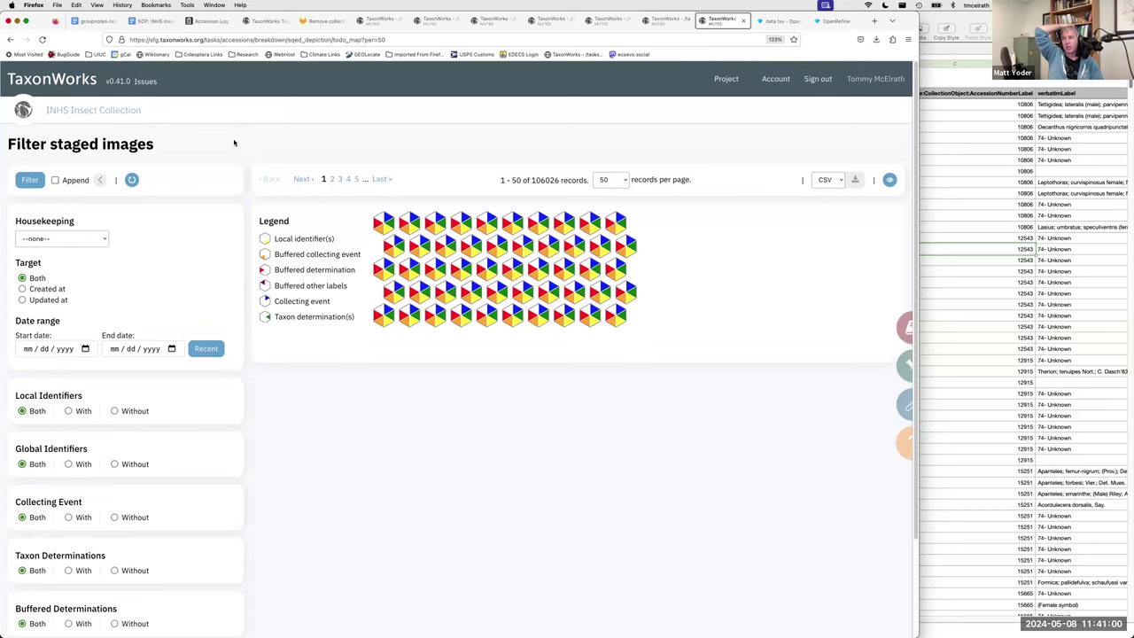
Step: Find the Stepwise determinations task by searching all tasks for "deter", open it and set its count cutoff to 5
click(114, 109)
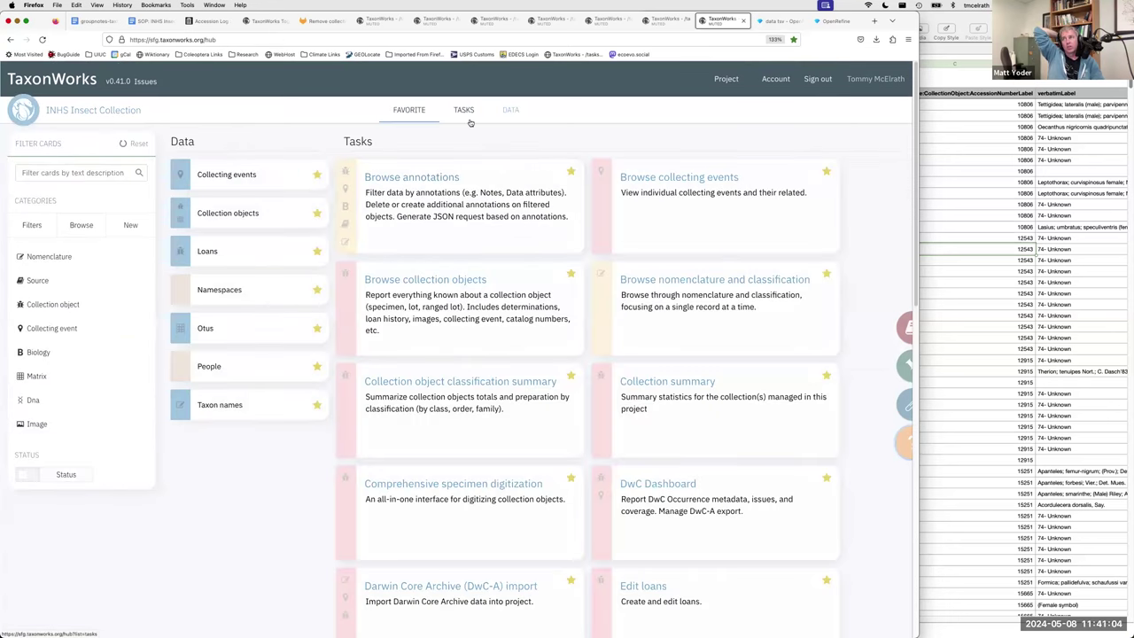
click(464, 110)
text(deter)
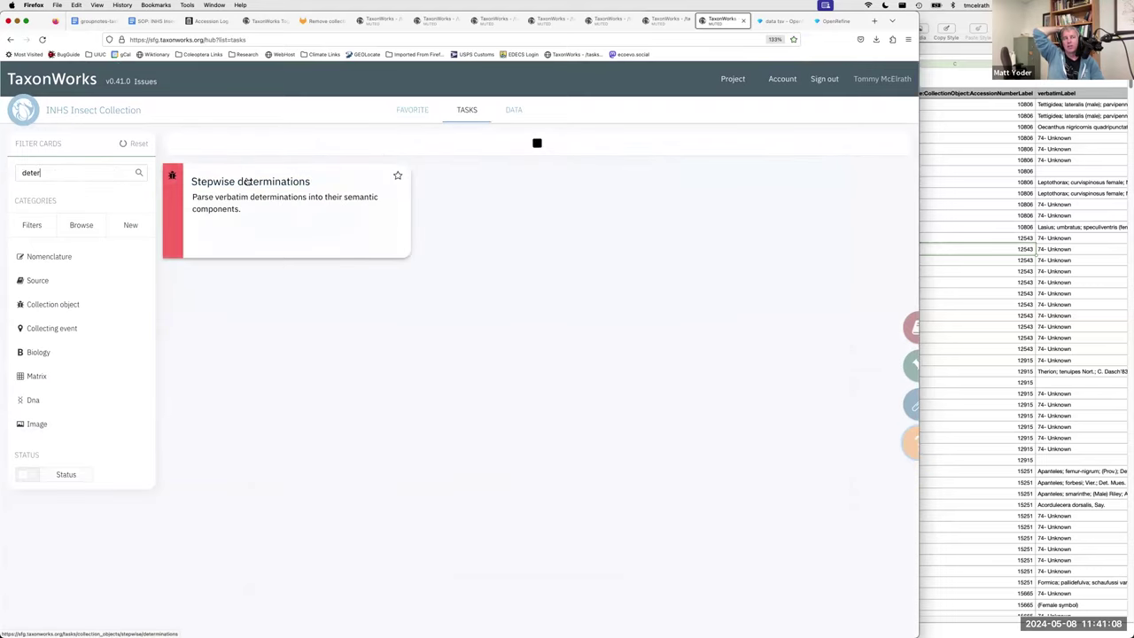
click(249, 181)
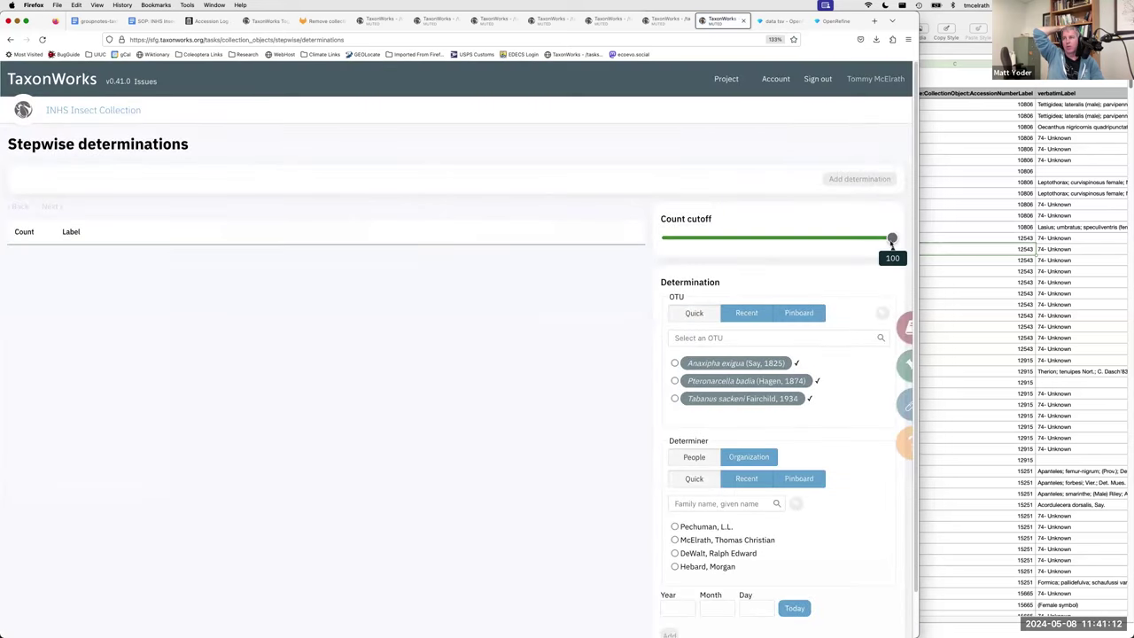
drag(890, 238, 682, 238)
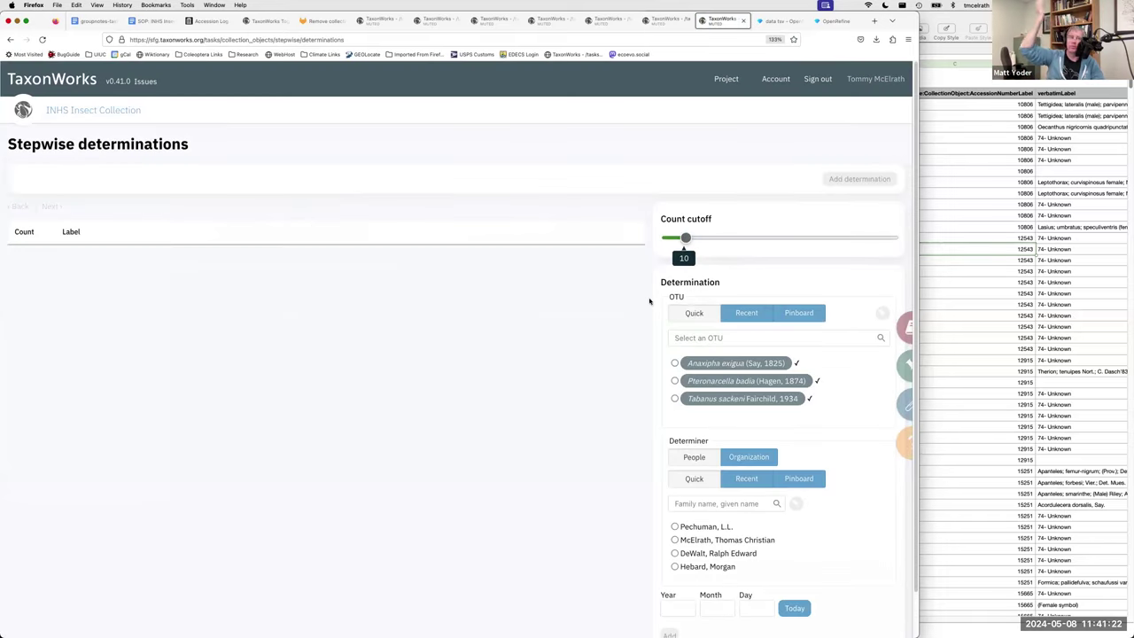
drag(685, 237, 674, 238)
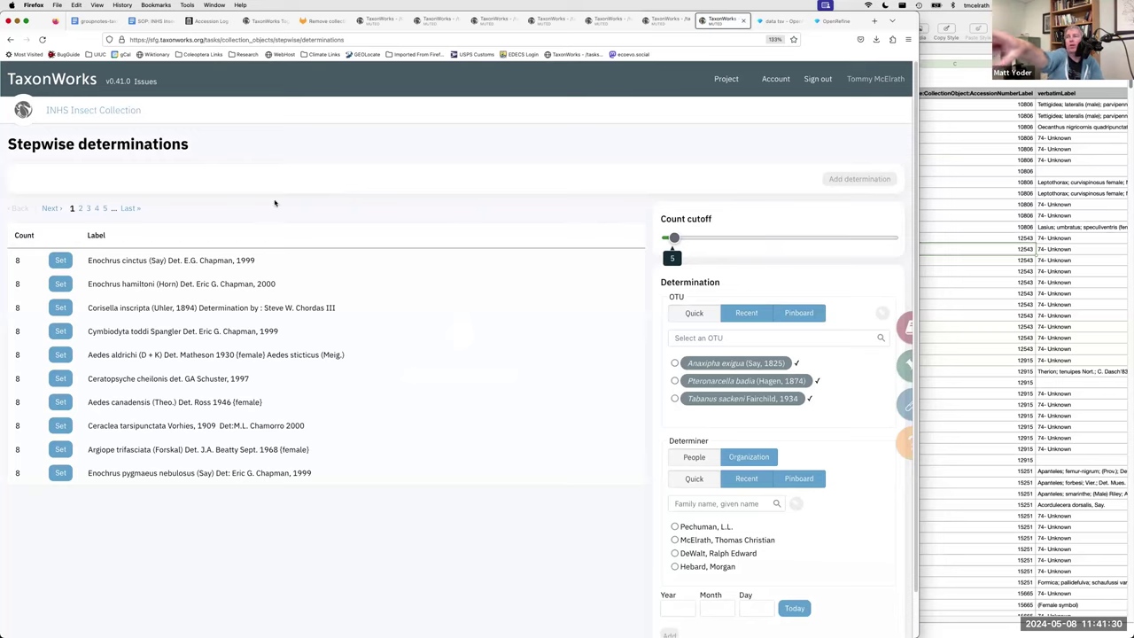
Step: Set the 1999 Enochrus cinctus label as the working label and select all of its collection objects
click(61, 261)
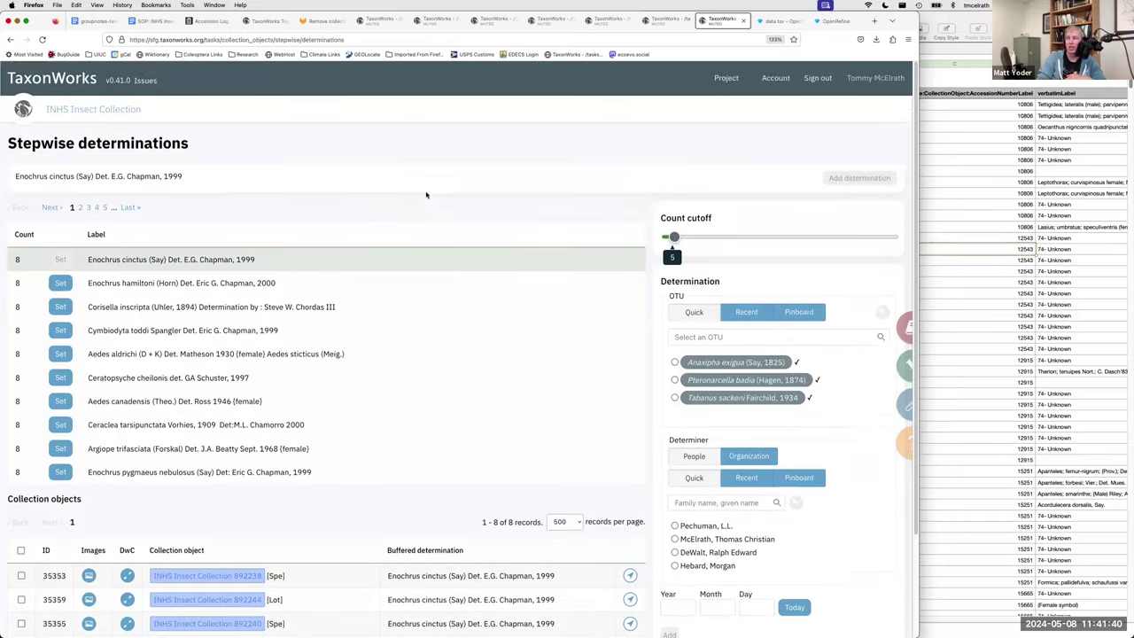
scroll(426, 192, down, 2)
click(19, 432)
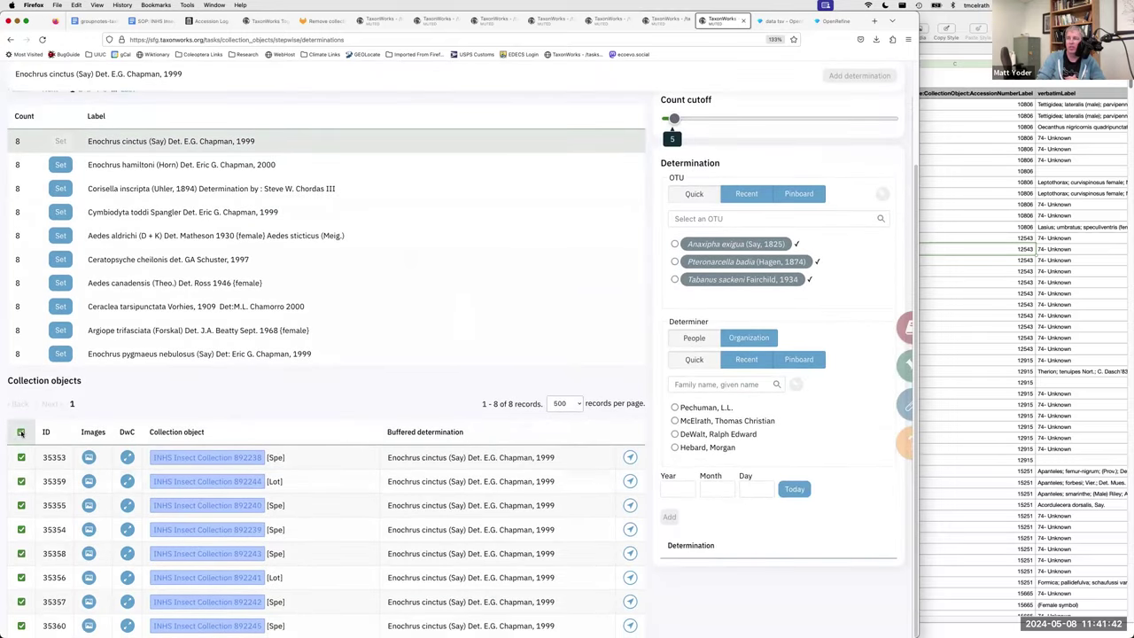
Step: Prepare a determination with OTU Enochrus (Methydrus) cinctus, the determiner named on the label and year 1999
click(743, 217)
text(enochrus)
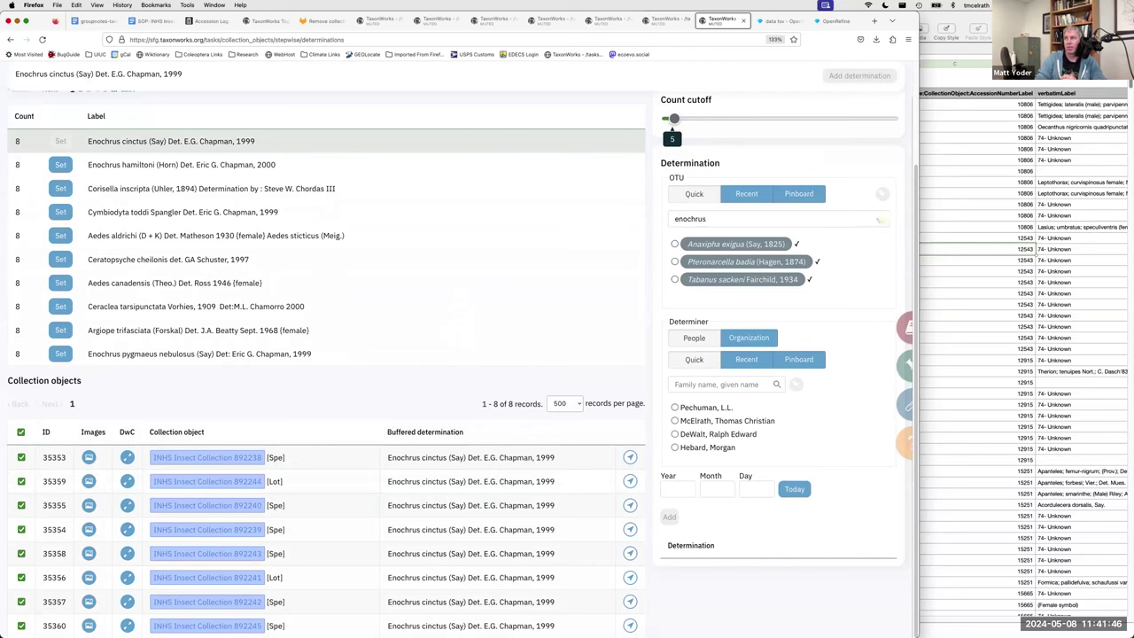
text( cinct)
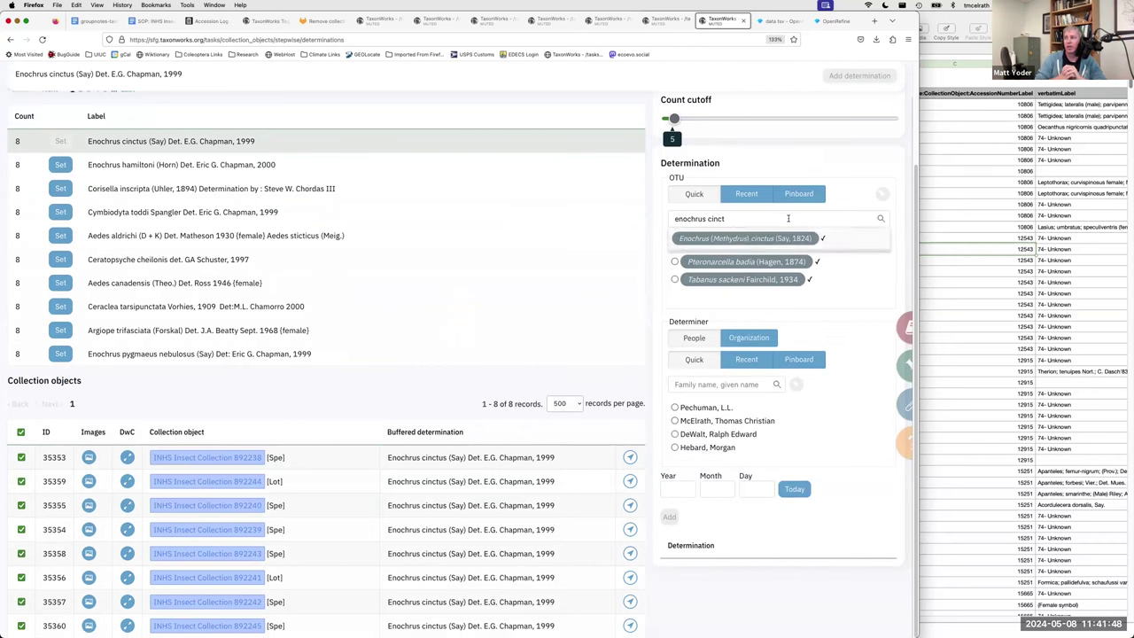
click(749, 244)
click(699, 417)
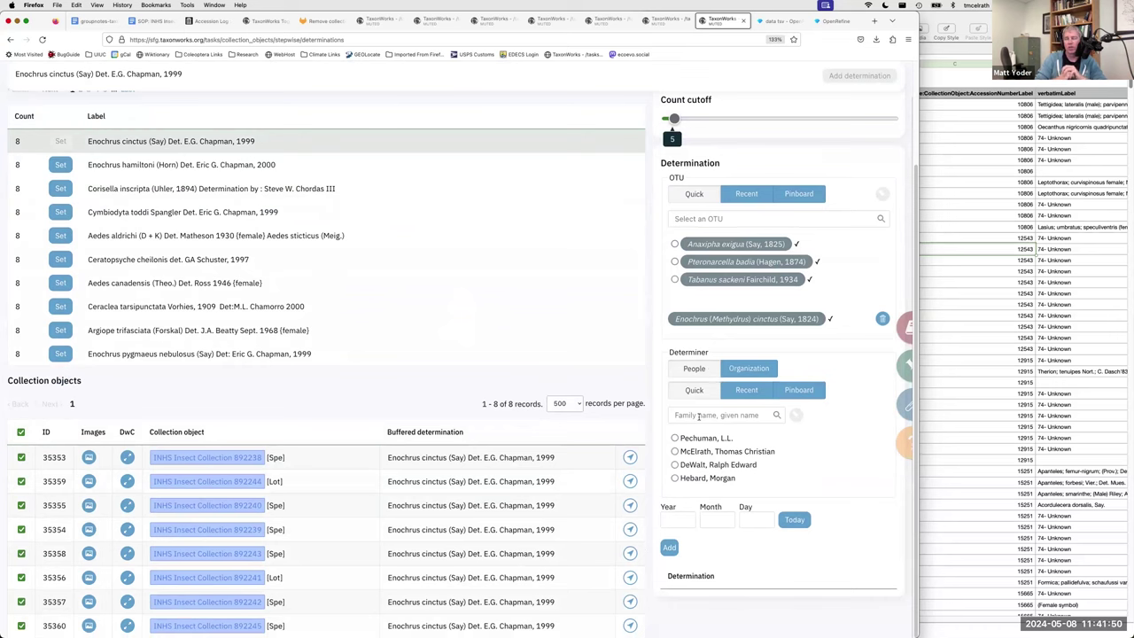
text(chapman)
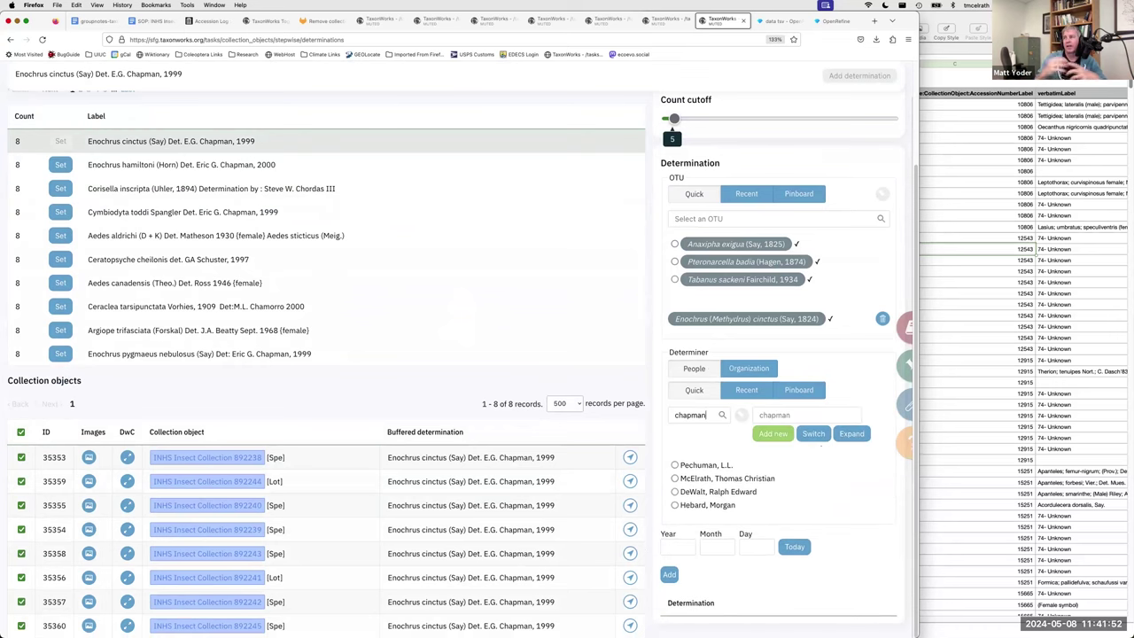
scroll(744, 352, down, 2)
click(744, 352)
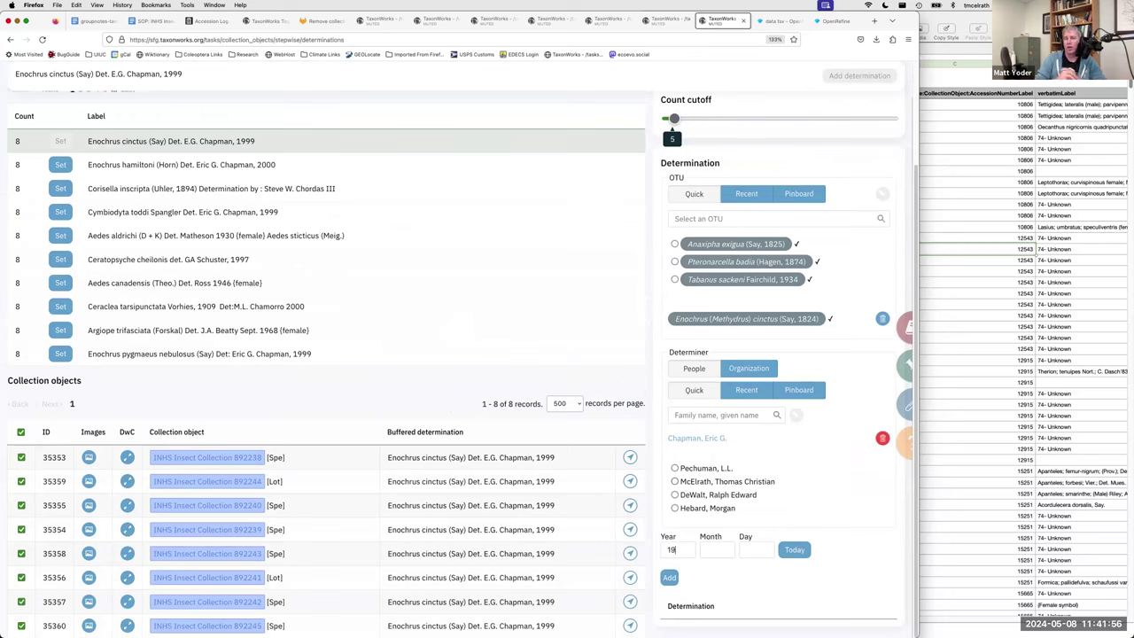
click(670, 578)
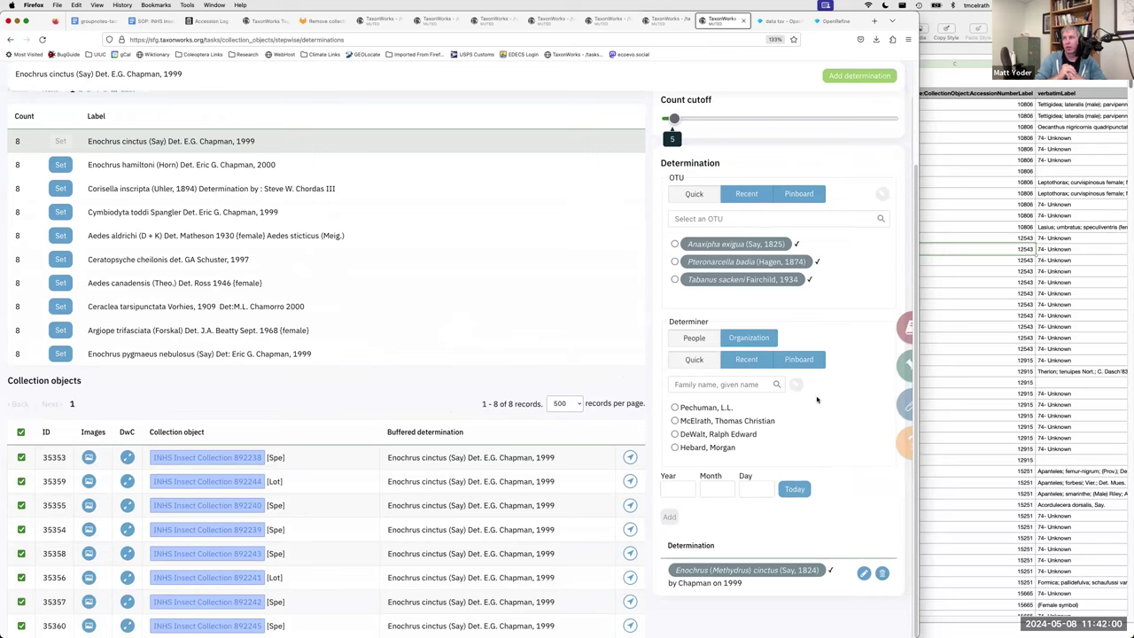
Step: Add the prepared Enochrus cinctus determination to the selected collection objects, confirming with CREATE
click(852, 76)
text(CREATE)
key(Return)
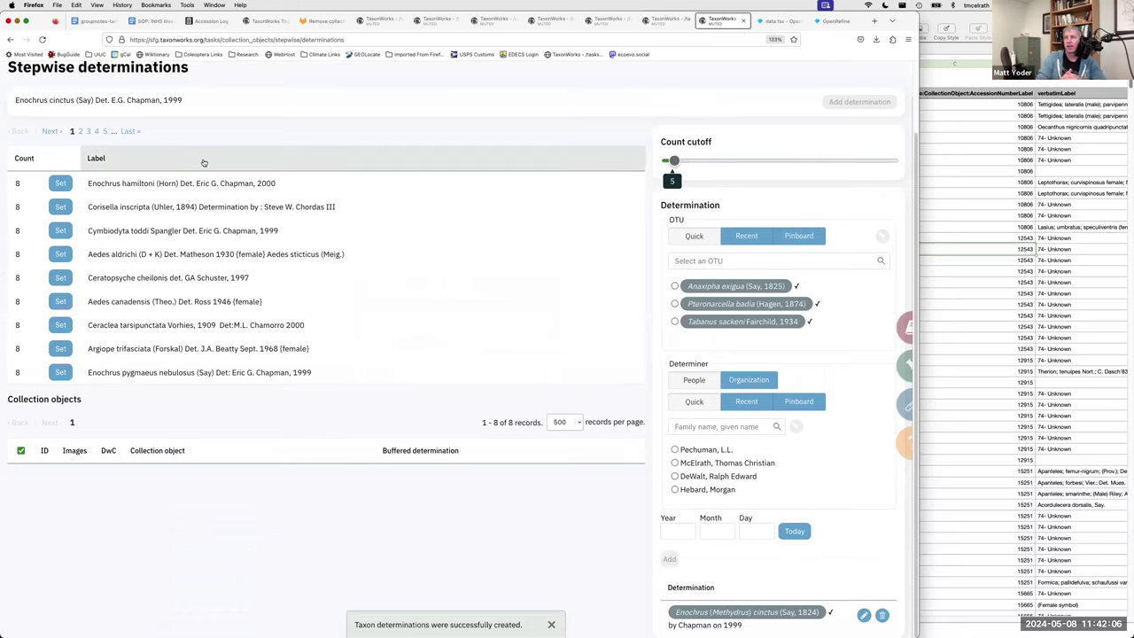
Step: Set the 2000 Enochrus hamiltoni label as the working label and remove the previous Enochrus cinctus determination from the form
scroll(206, 160, up, 1)
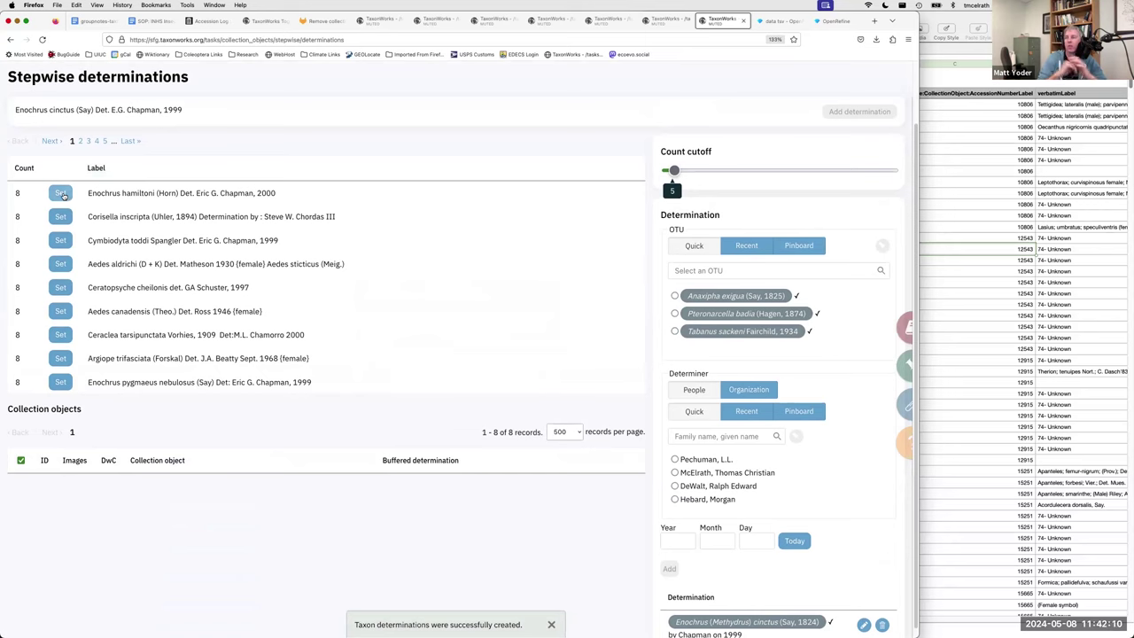
scroll(732, 426, down, 1)
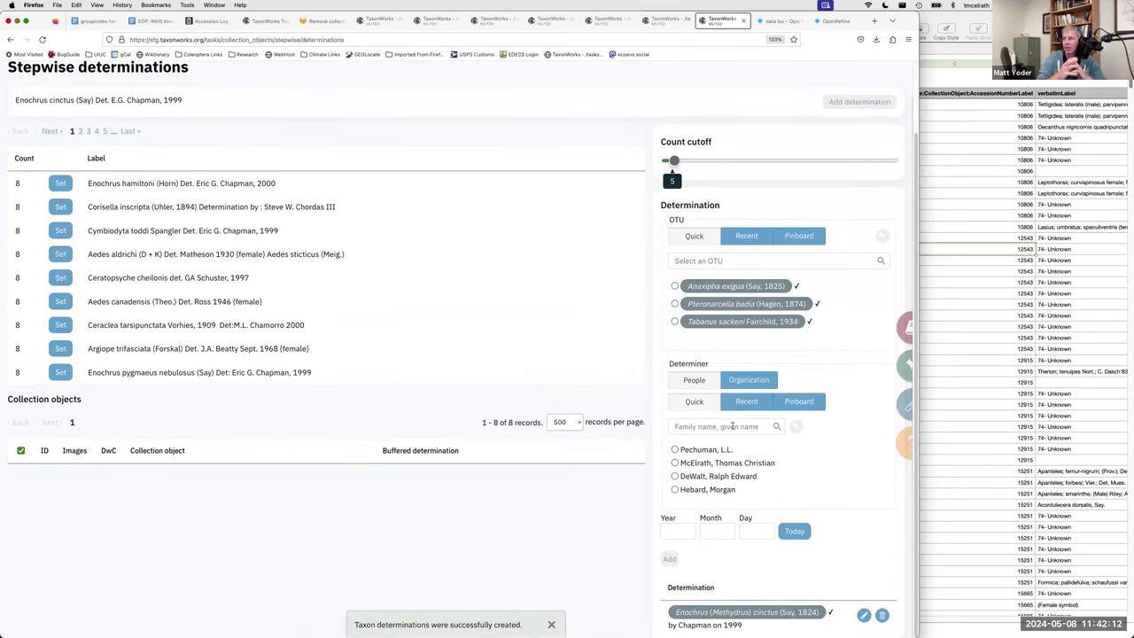
click(61, 183)
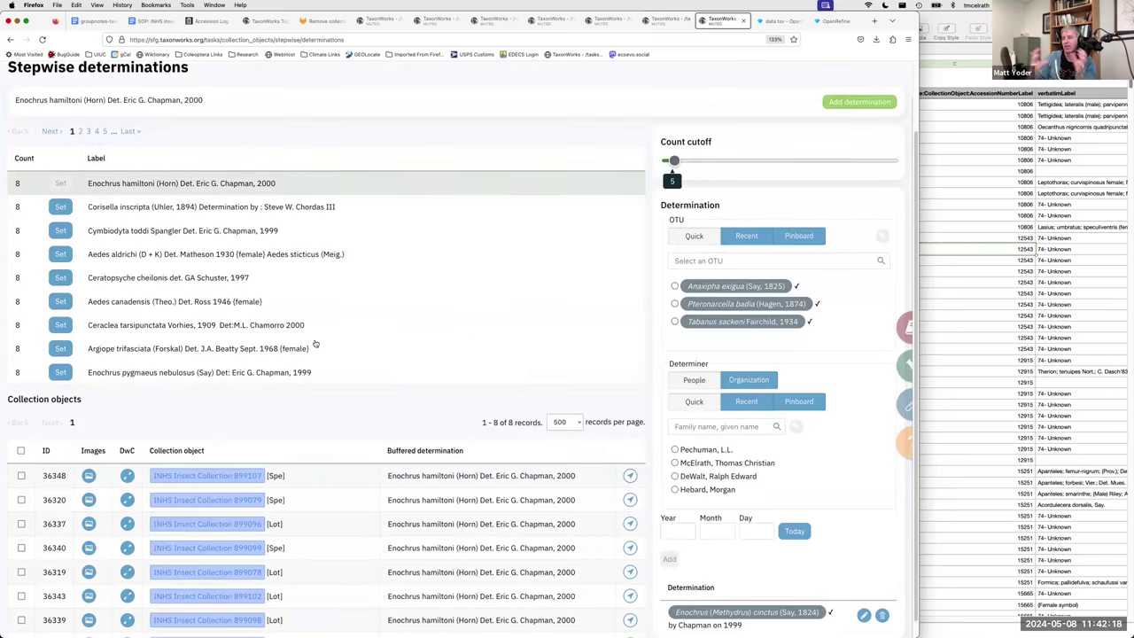
scroll(354, 350, down, 1)
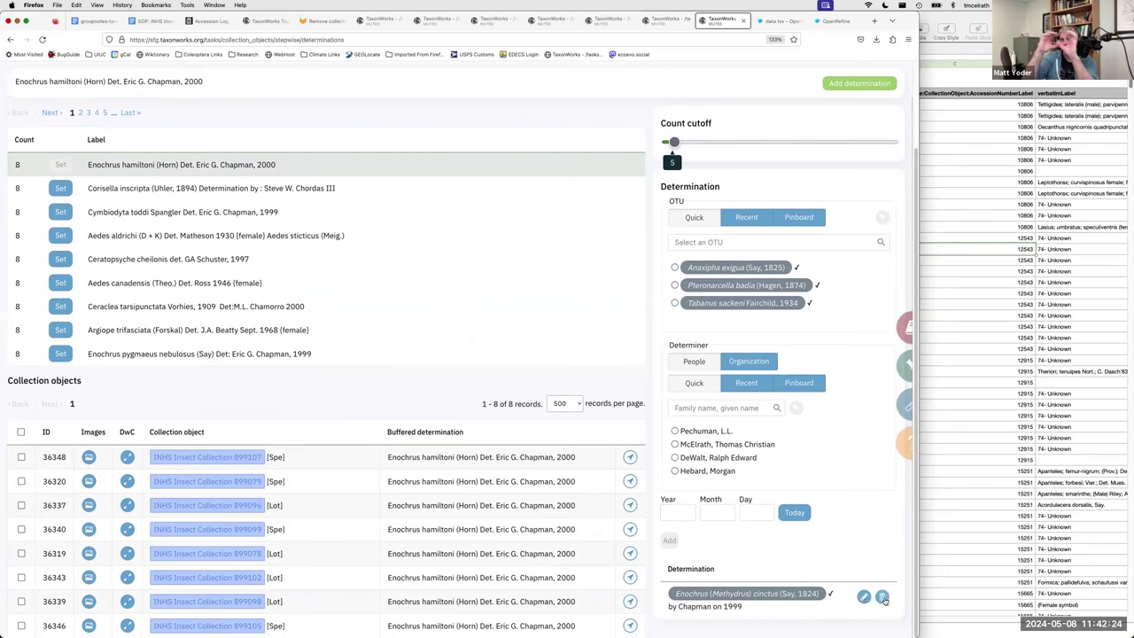
click(883, 597)
Step: Prepare a determination of Enochrus (Lumetus) hamiltoni with the label's determiner and year 2000, and select all of the label's collection objects
click(741, 242)
text(enochrus hamiltoni)
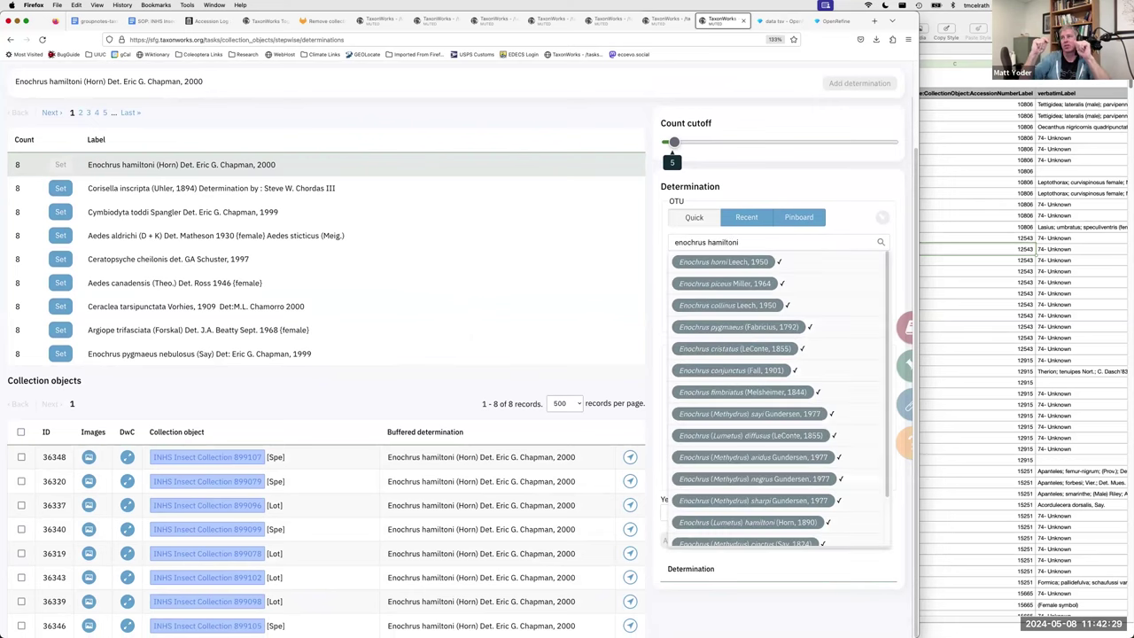
click(749, 522)
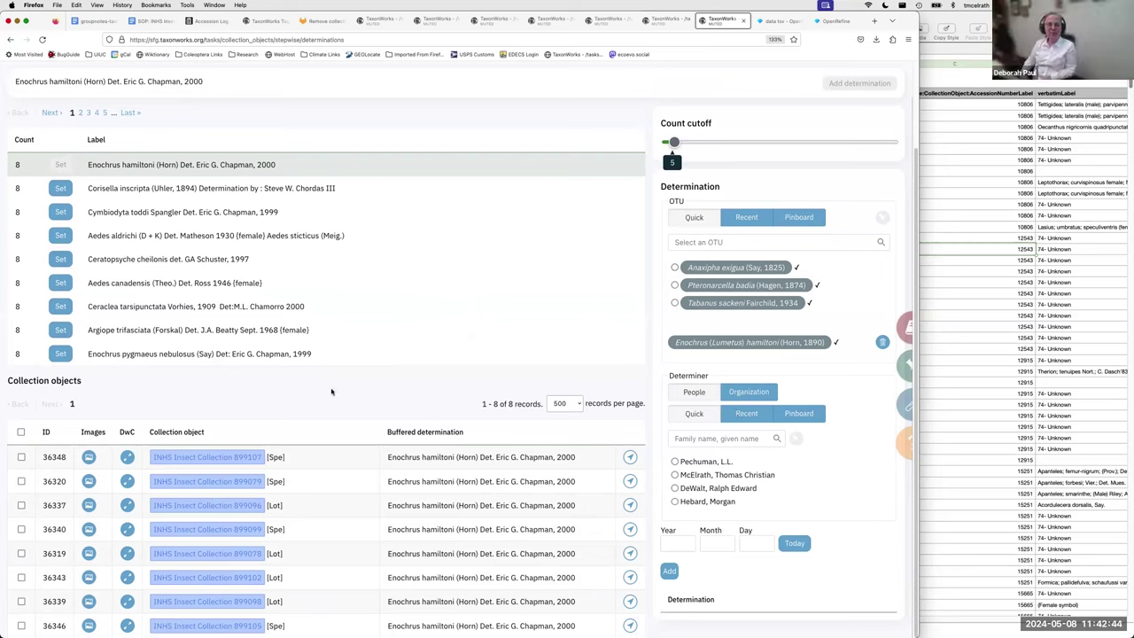
click(713, 441)
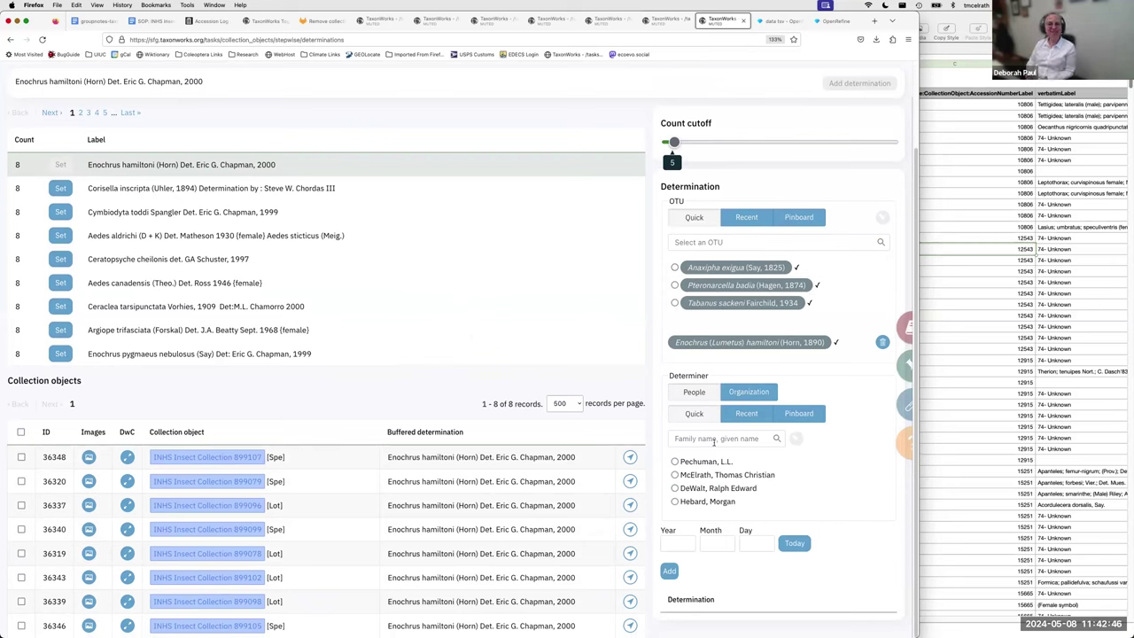
text(chapman)
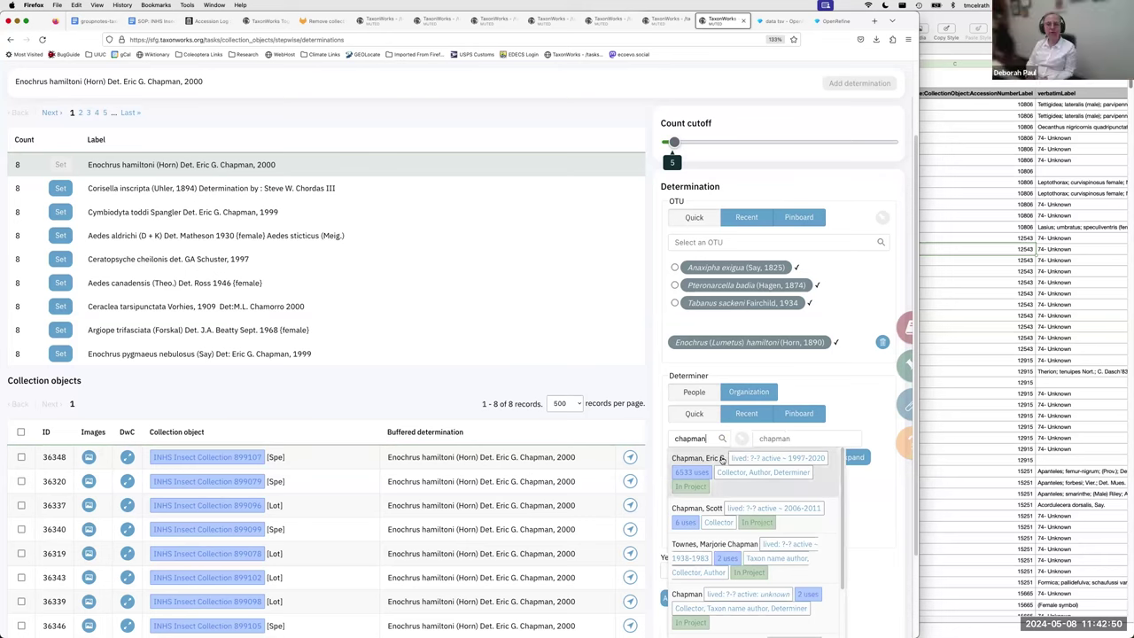
click(722, 460)
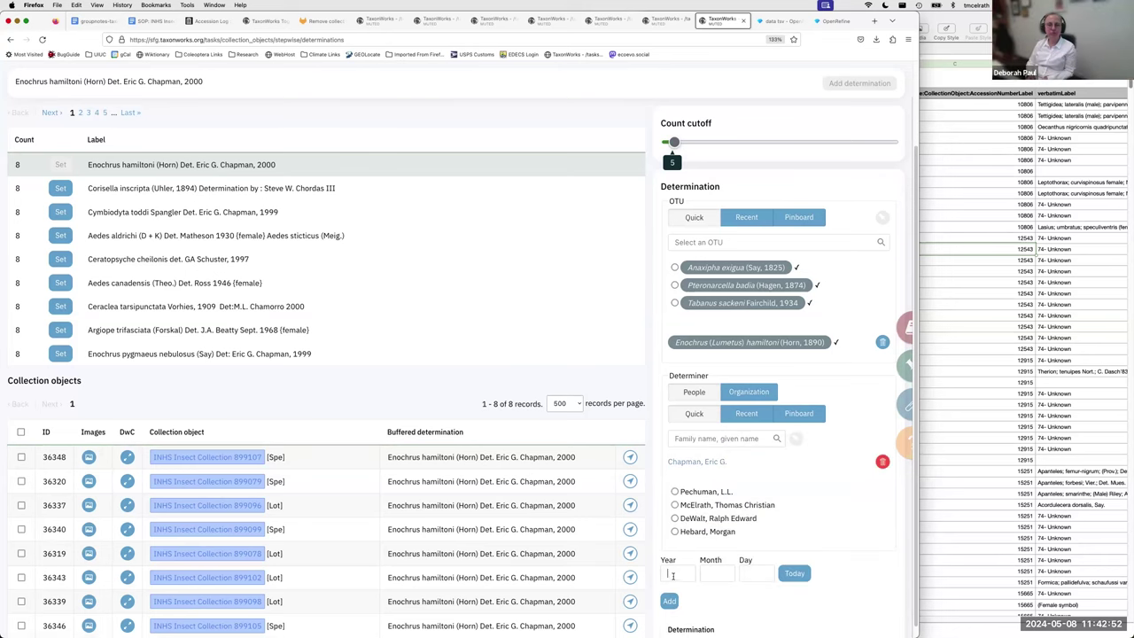
click(669, 601)
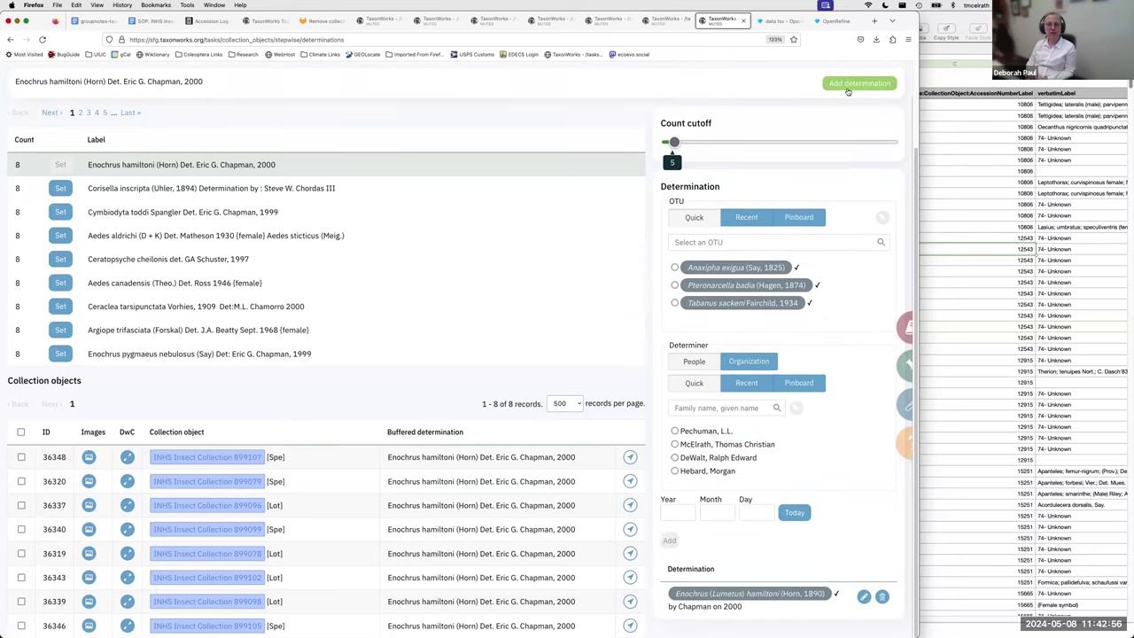
click(21, 431)
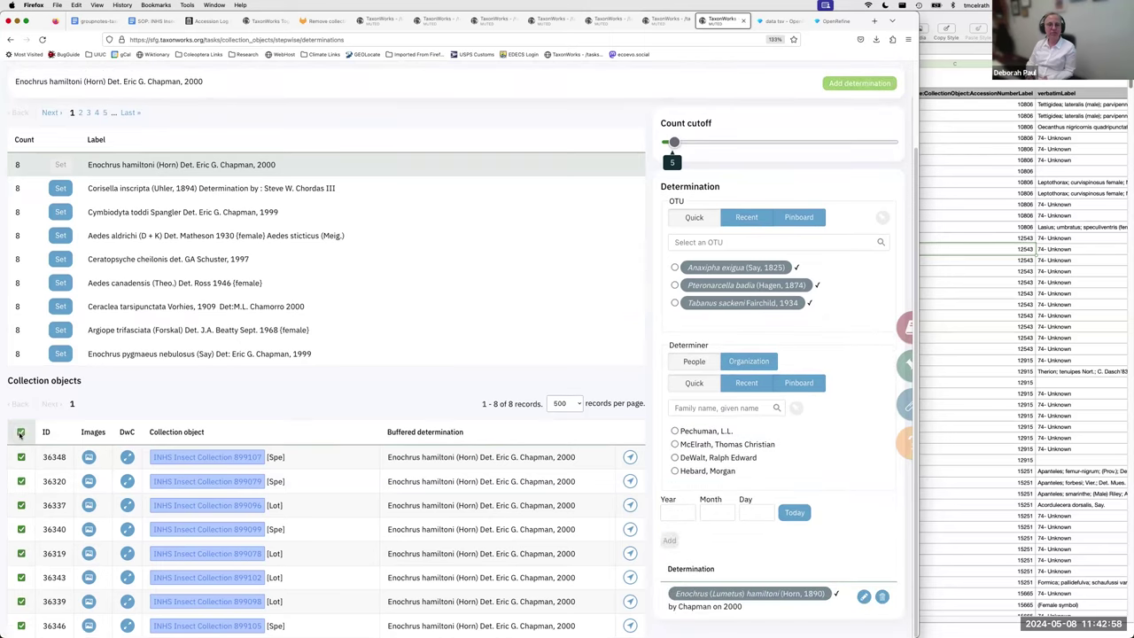
Step: Add the prepared Enochrus hamiltoni determination to the selected collection objects, confirming with CREATE
click(875, 84)
text(CREATE)
key(Return)
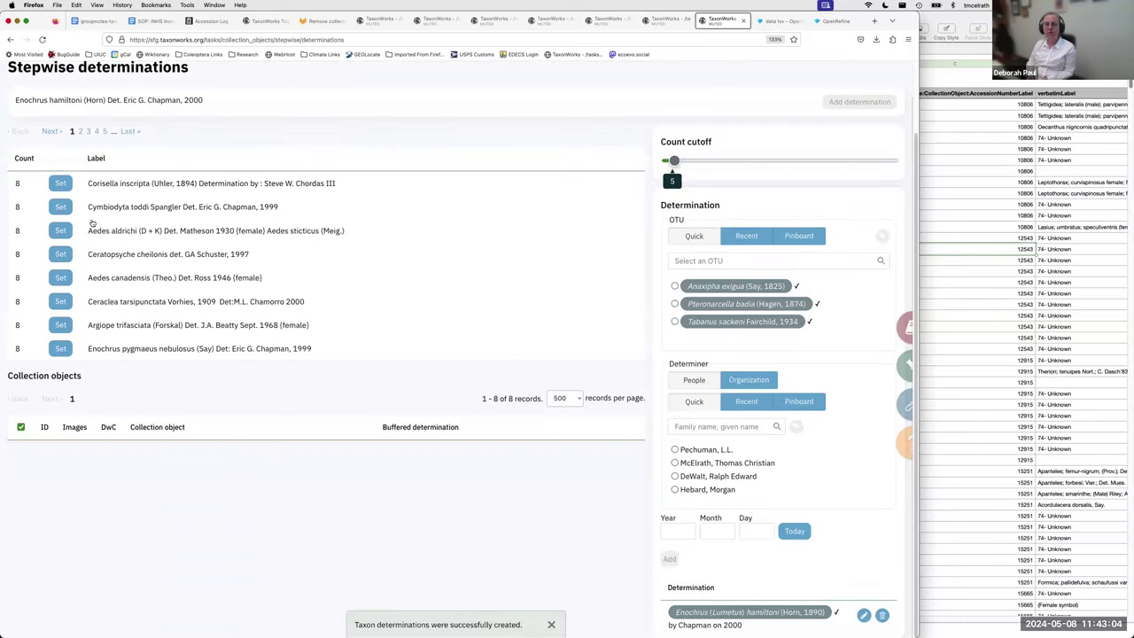
Step: Set the Corisella inscripta label as the working label, select all its collection objects and remove the previous Enochrus hamiltoni determination from the form
click(60, 182)
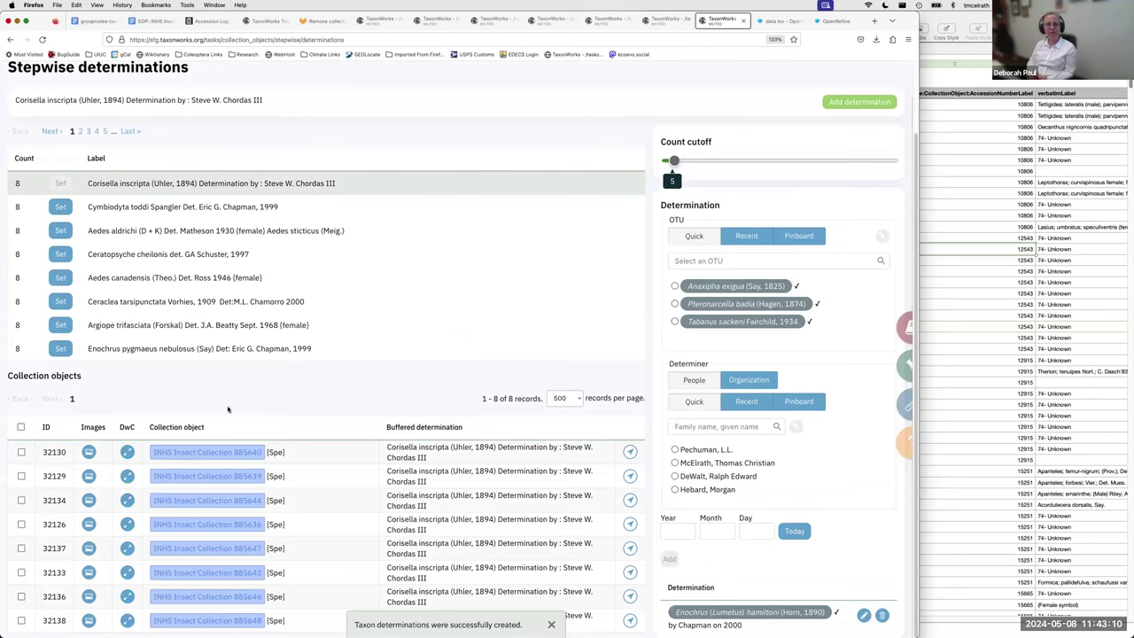
click(20, 428)
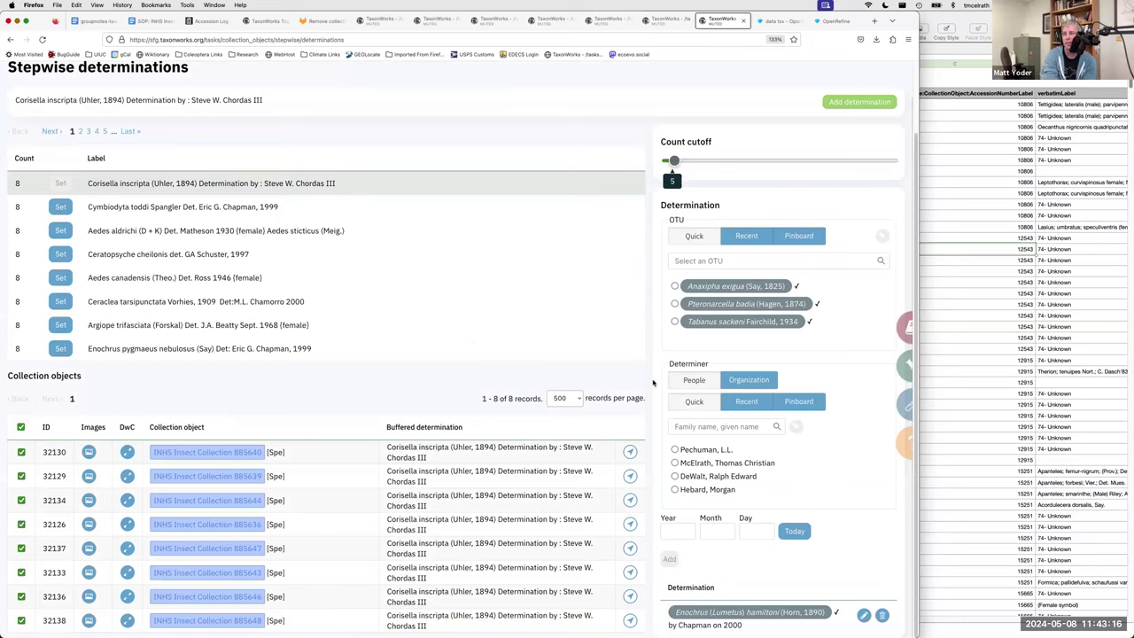
click(883, 615)
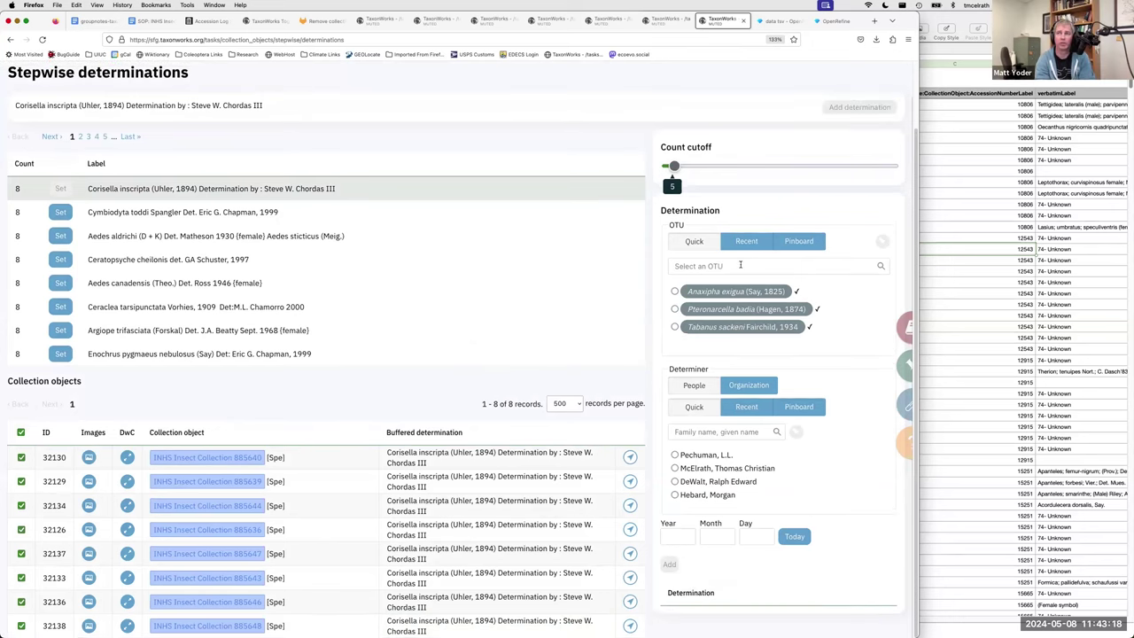
Step: Prepare a determination with OTU Corisella inscripta (Uhler, 1894) and the determiner named on the label, leaving the date empty
click(741, 265)
text(corisella in)
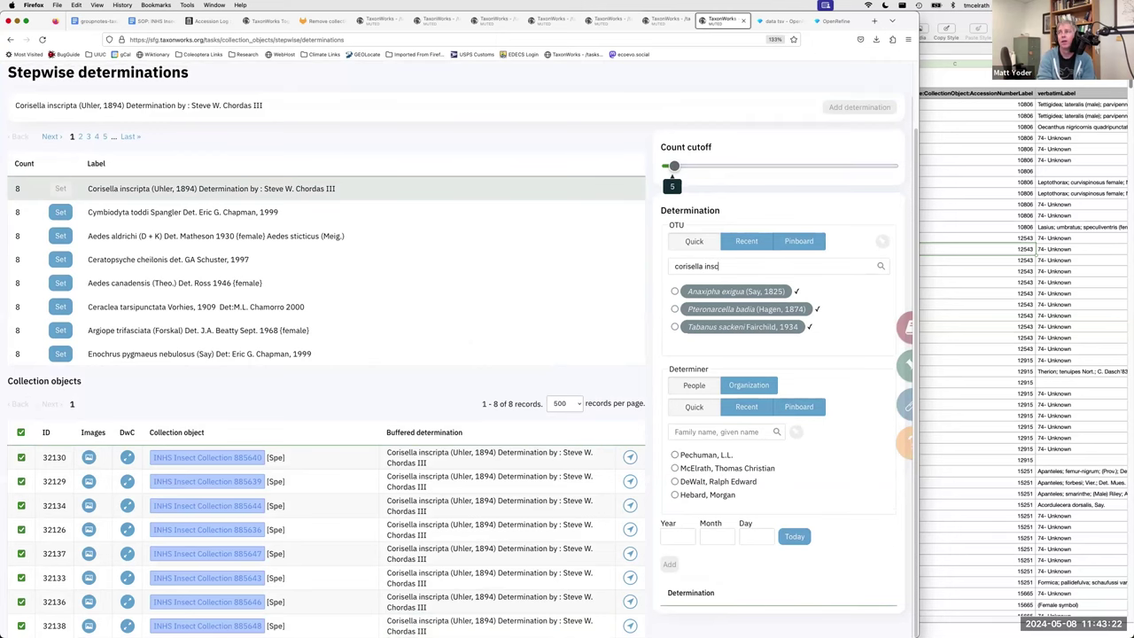
text(sc)
key(Return)
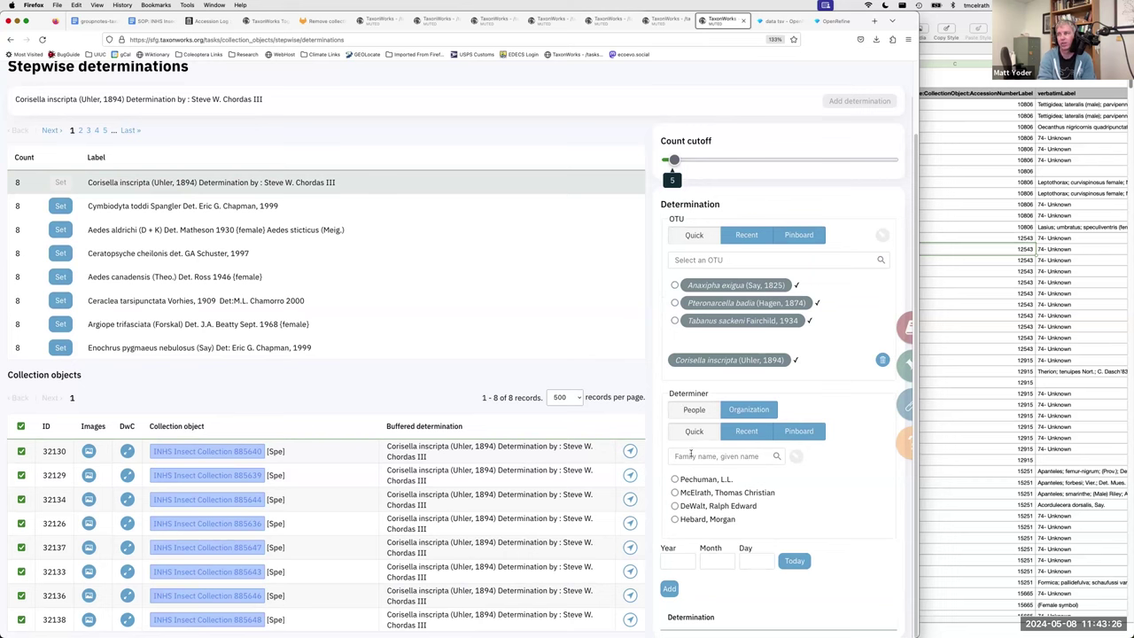
click(690, 453)
text(chordas)
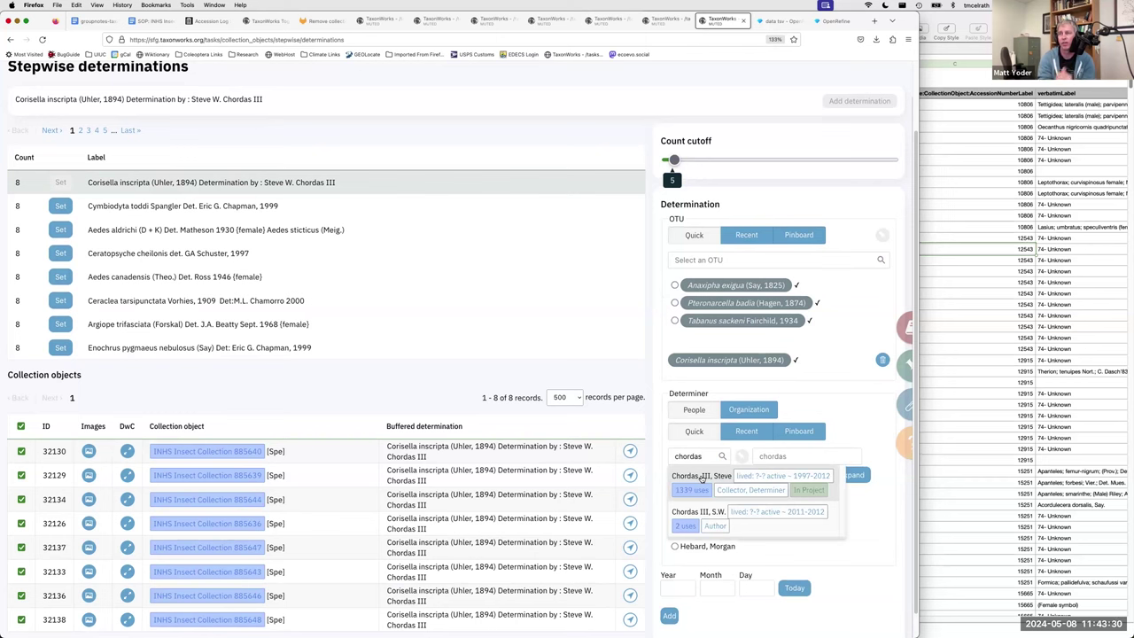
click(701, 477)
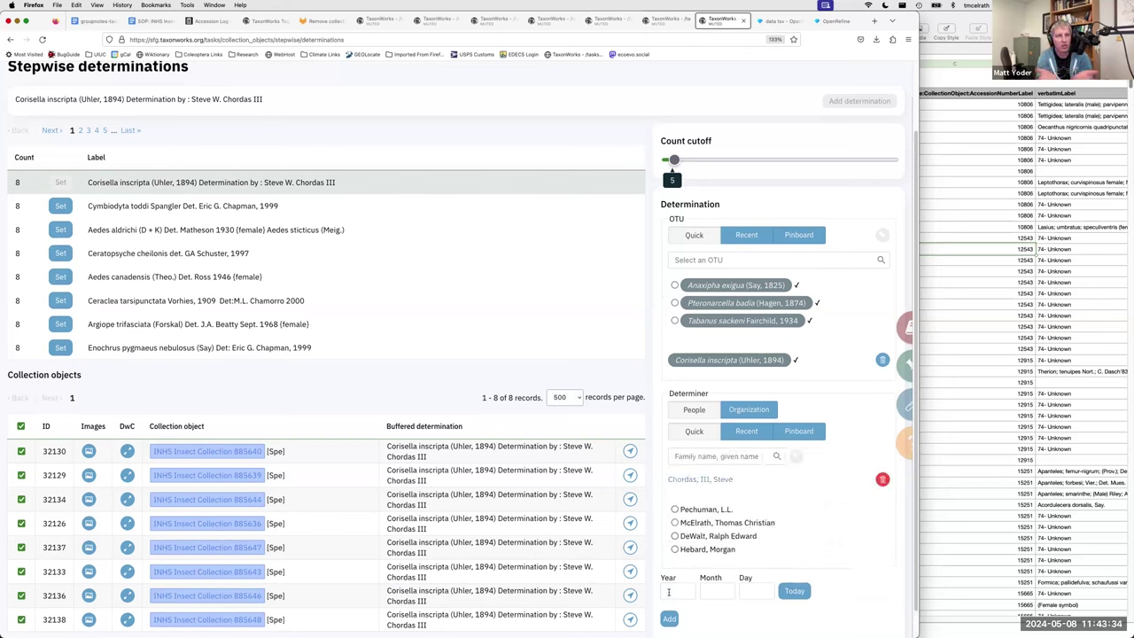
click(669, 618)
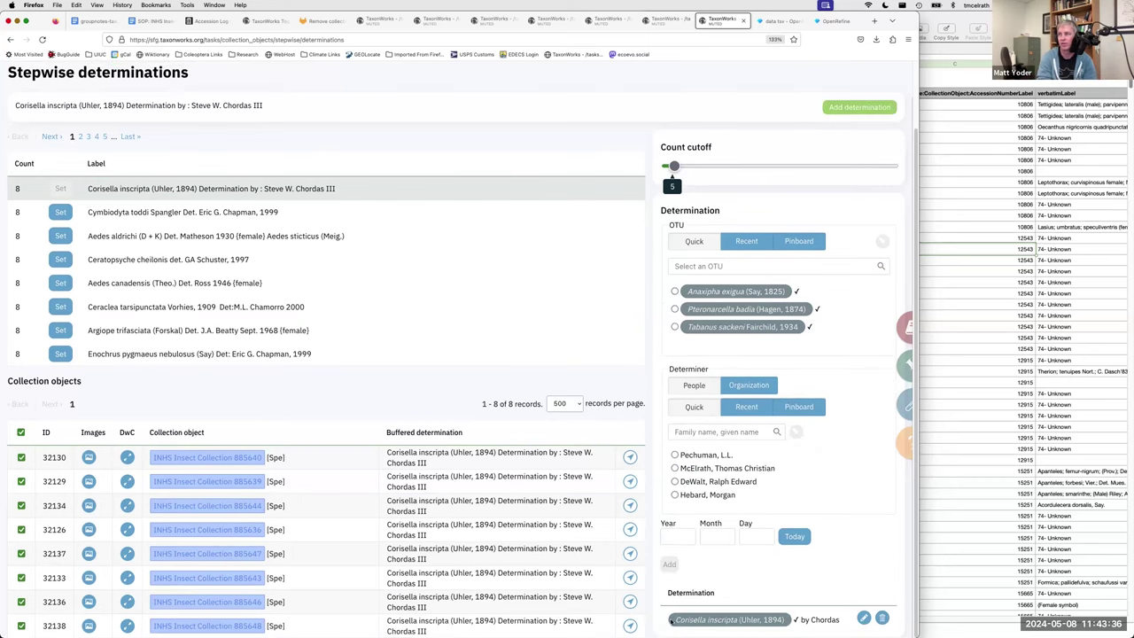
Step: Add the prepared Corisella inscripta determination to the selected collection objects, confirming with CREATE
click(859, 108)
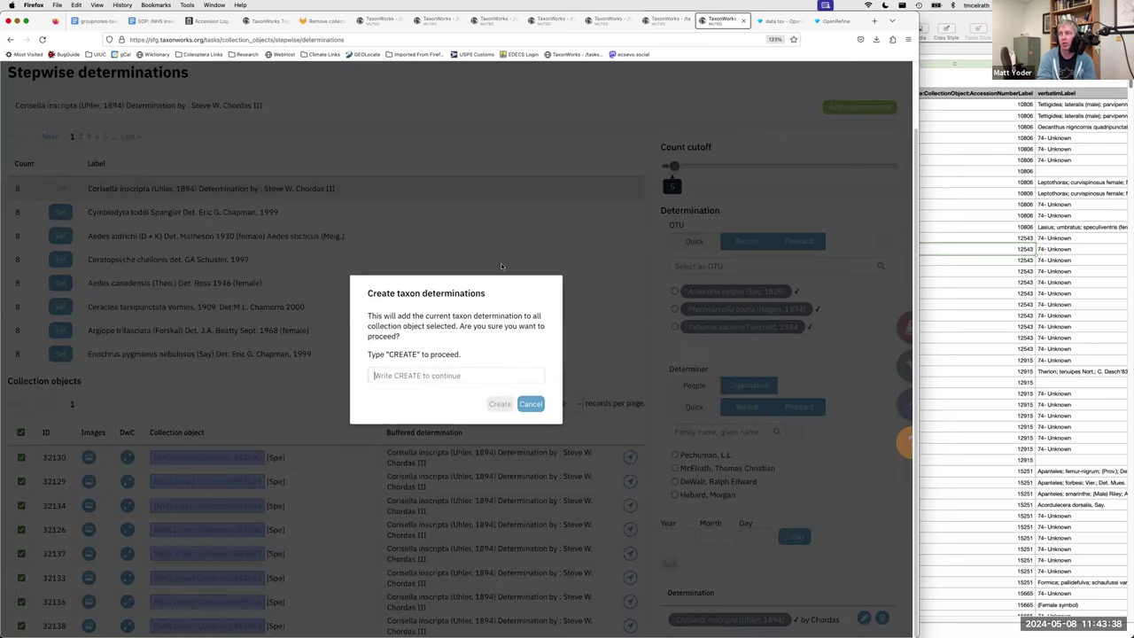
text(CREATE)
key(Return)
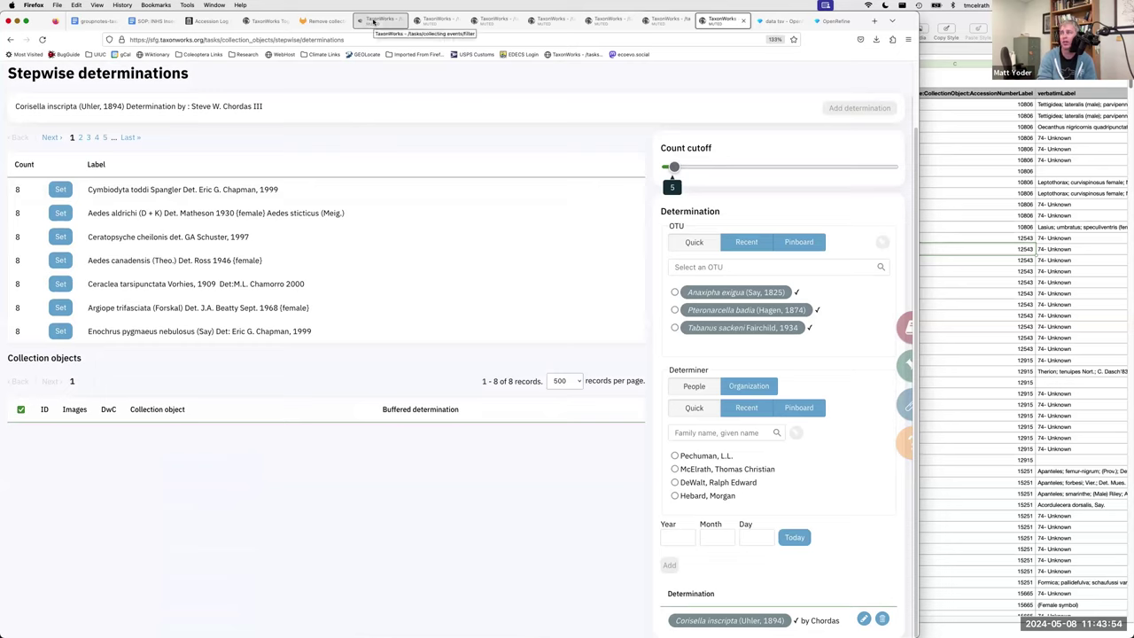
Step: Return to the Filter collecting events task and dismiss the batch update response
click(378, 21)
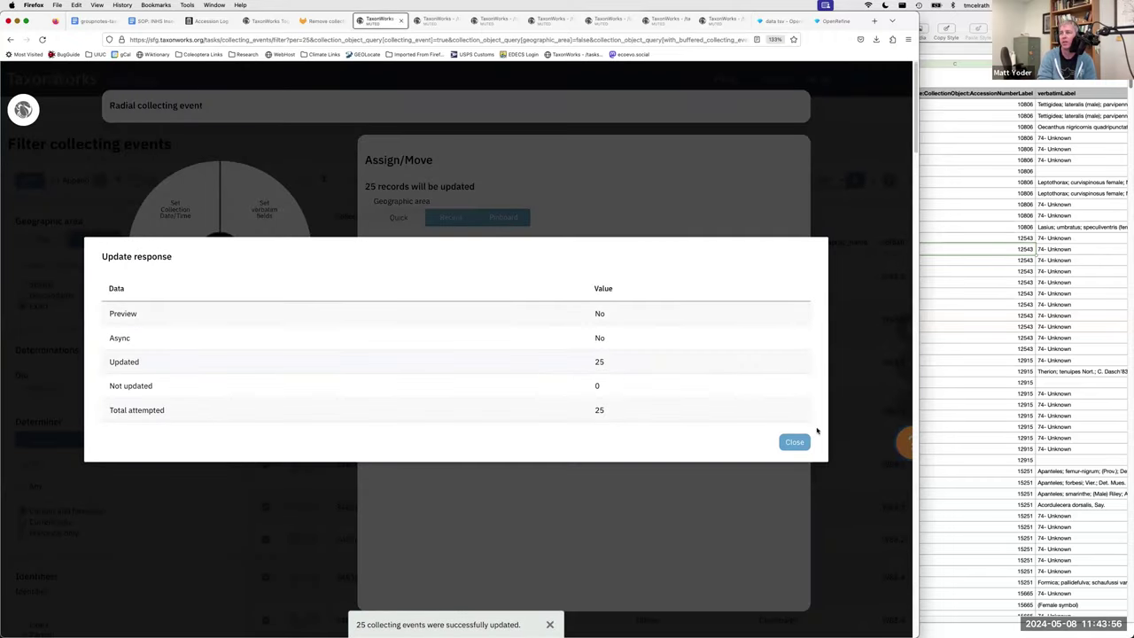
click(800, 443)
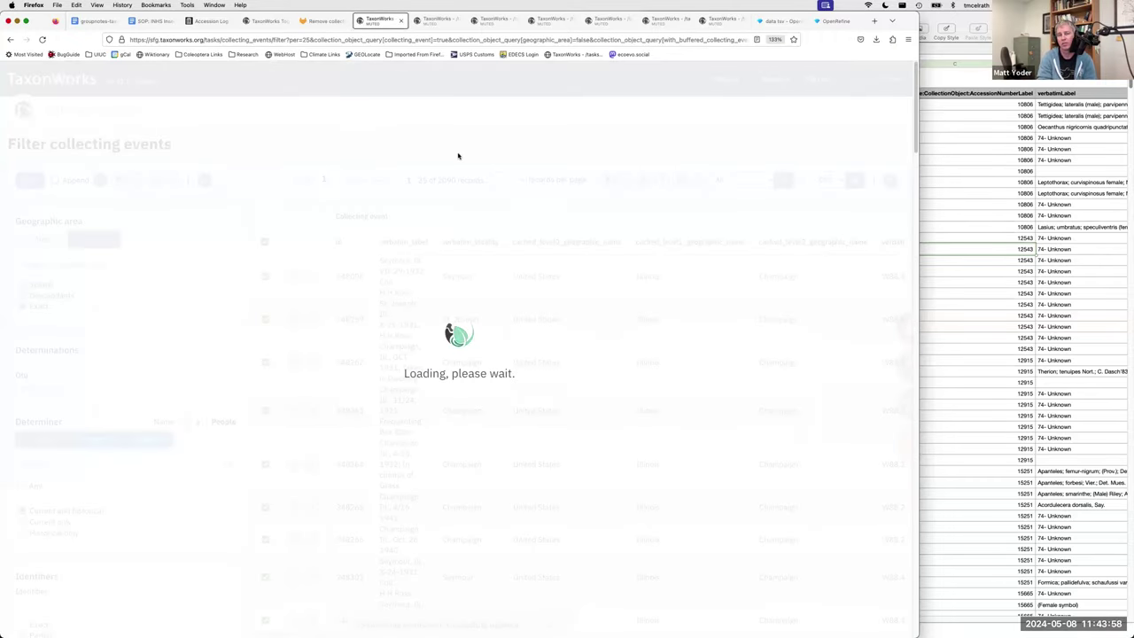